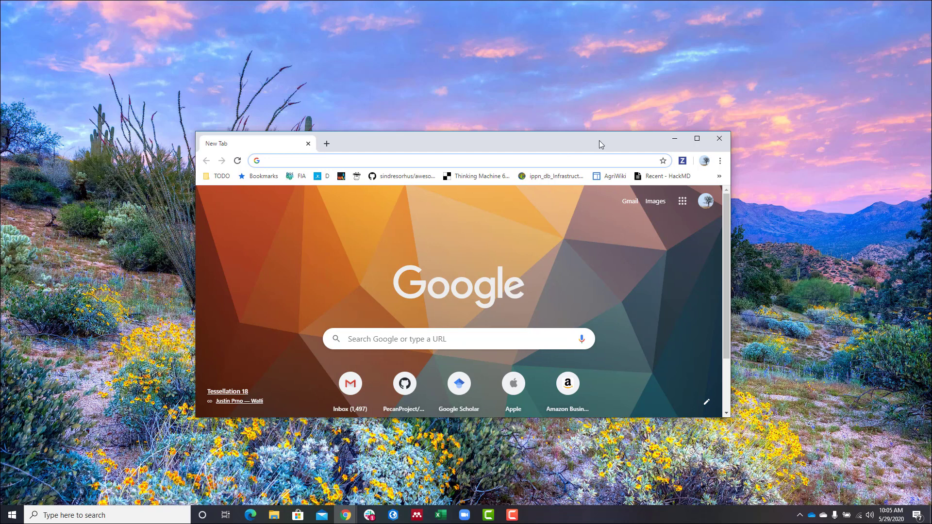
- Load betydb.org, open its Data Entry documentation, and enlarge the browser on the right
drag(599, 141, 596, 116)
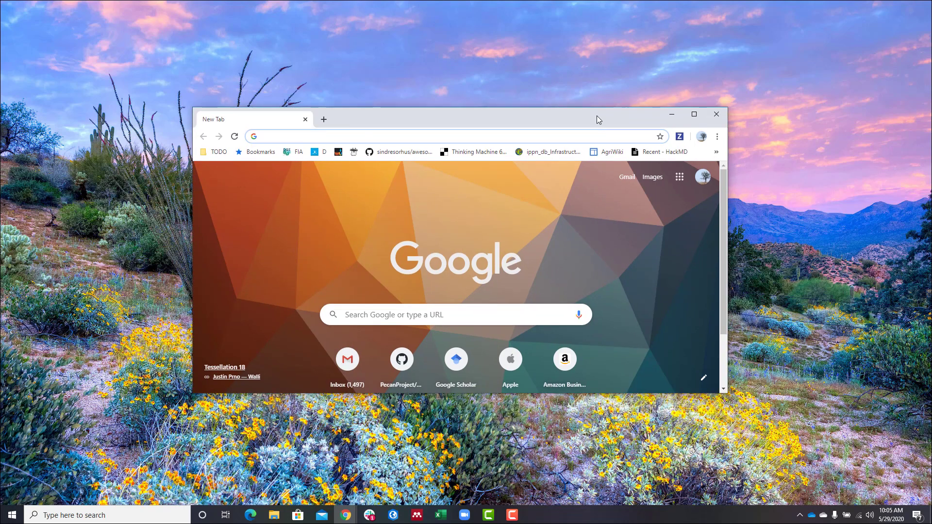
text(betydb.org)
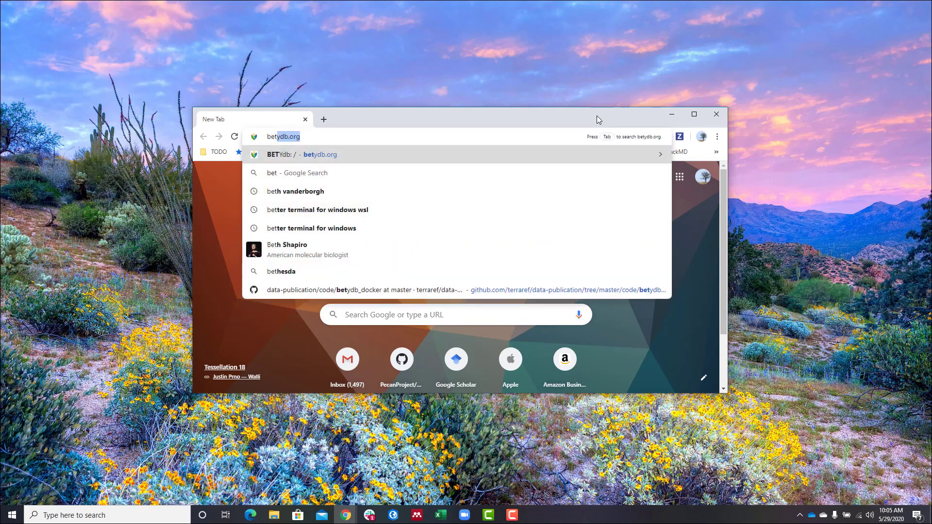
key(Return)
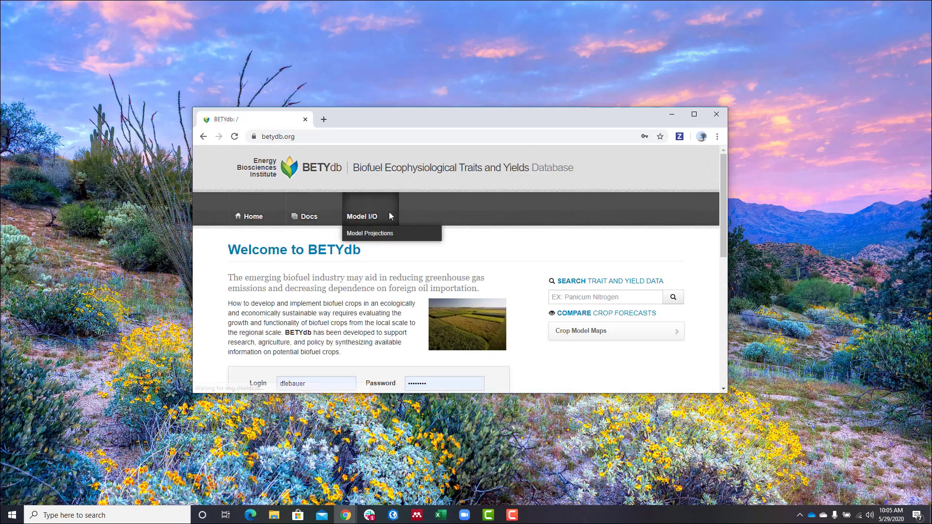
mouse_move(307, 219)
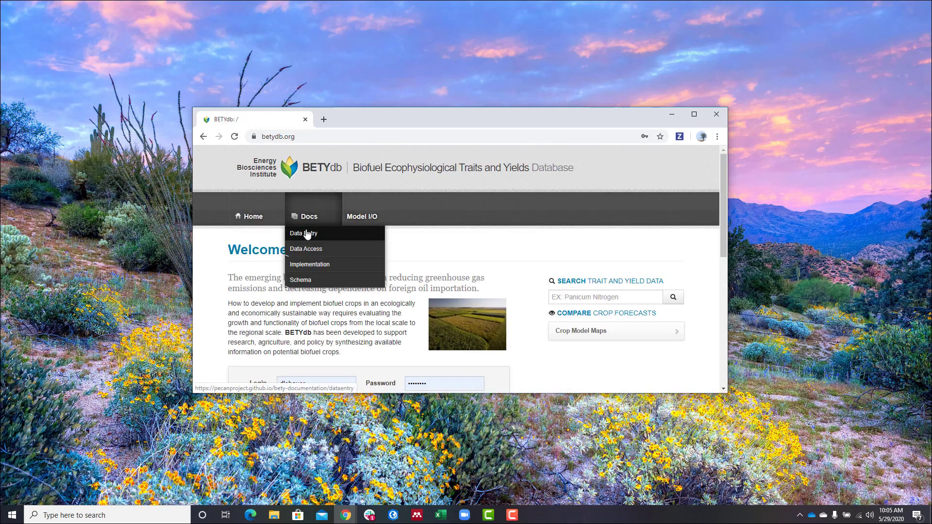
click(307, 234)
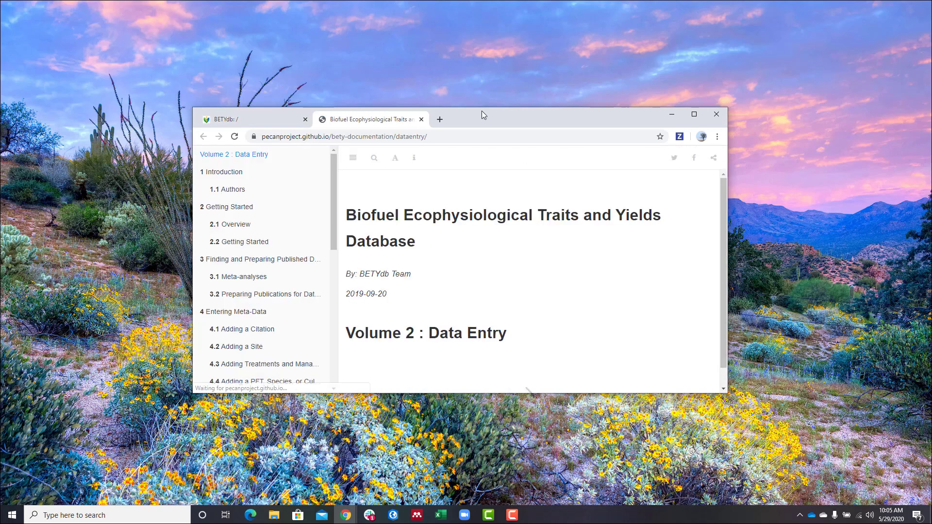
drag(482, 111, 684, 9)
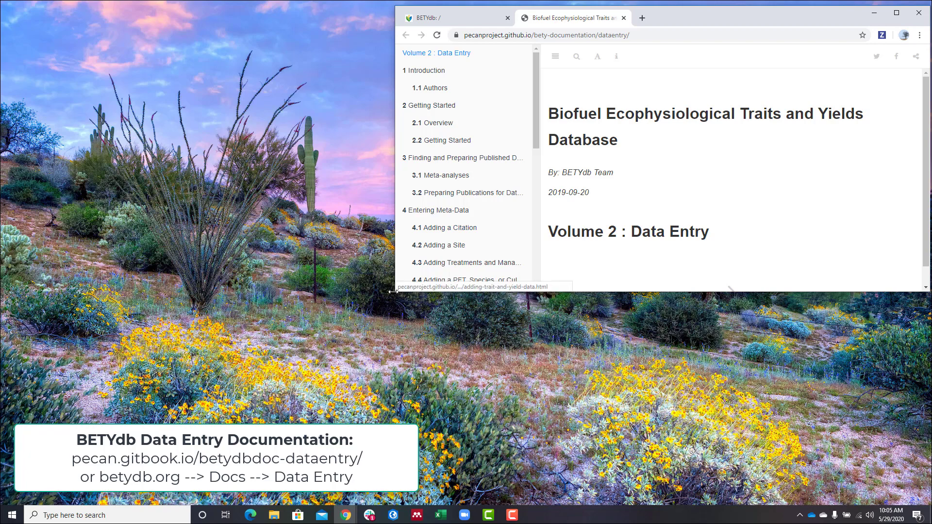
drag(395, 290, 299, 514)
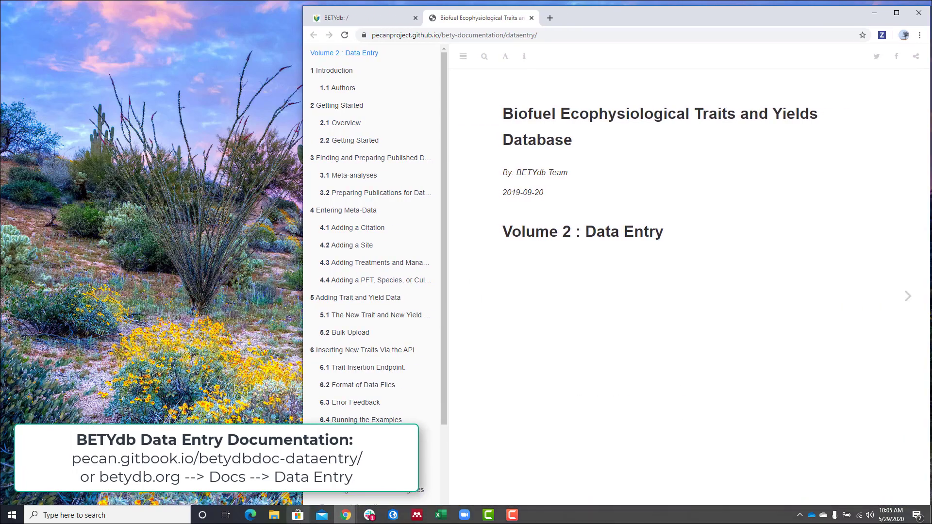
- Jump to the Getting Started overview and scroll down to Sign up for BETYdb
click(359, 129)
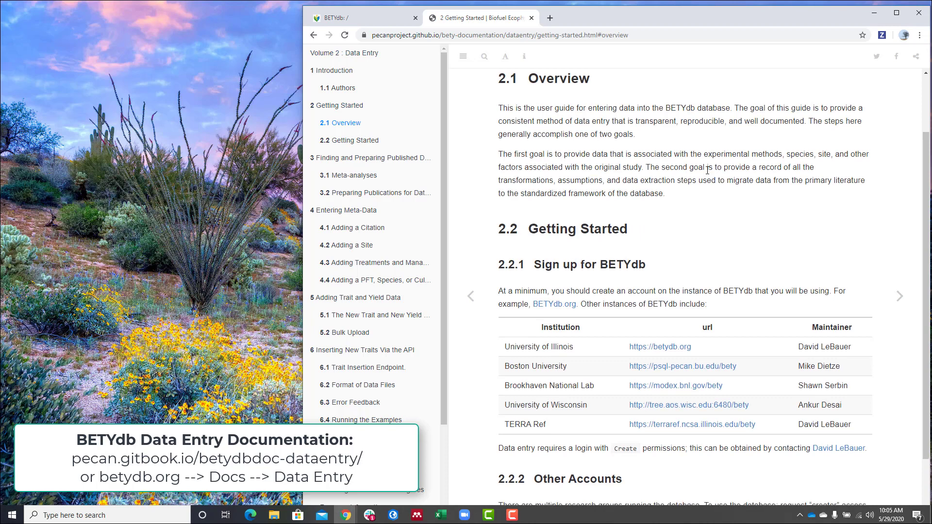
scroll(708, 173, down, 2)
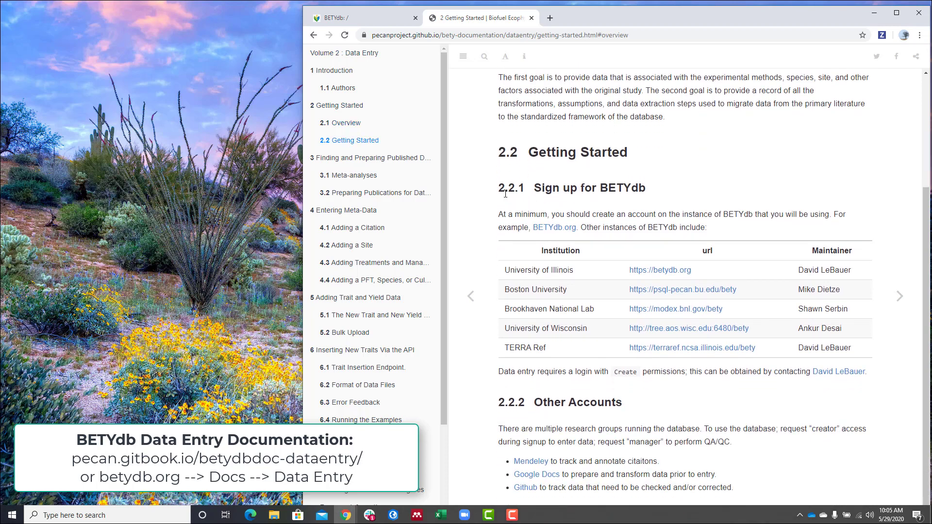
drag(498, 190, 669, 181)
click(669, 180)
- Open the TERRA REF BETYdb link in a new tab and switch to it
right_click(672, 356)
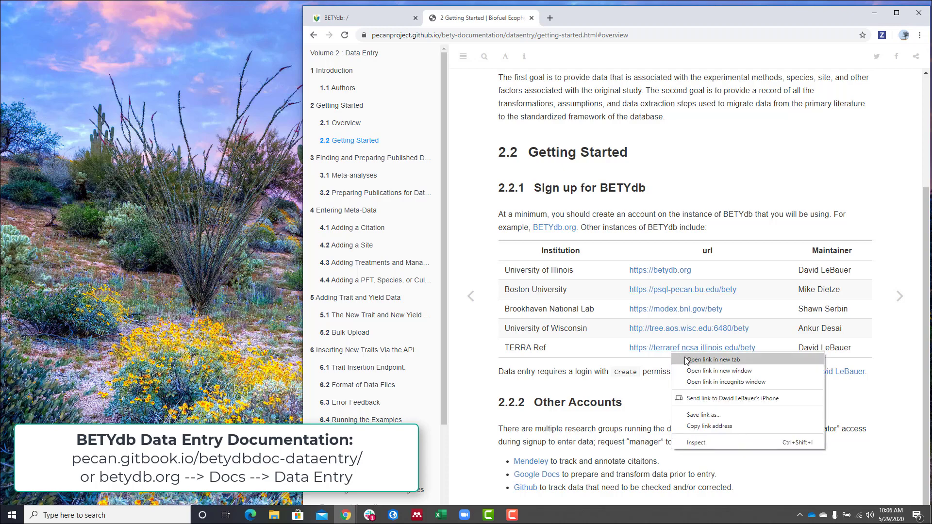
click(571, 362)
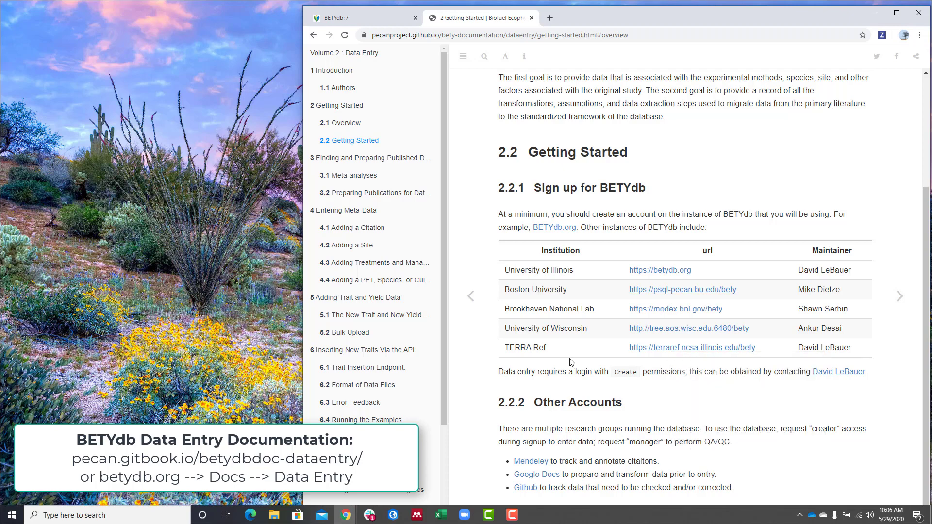
right_click(674, 353)
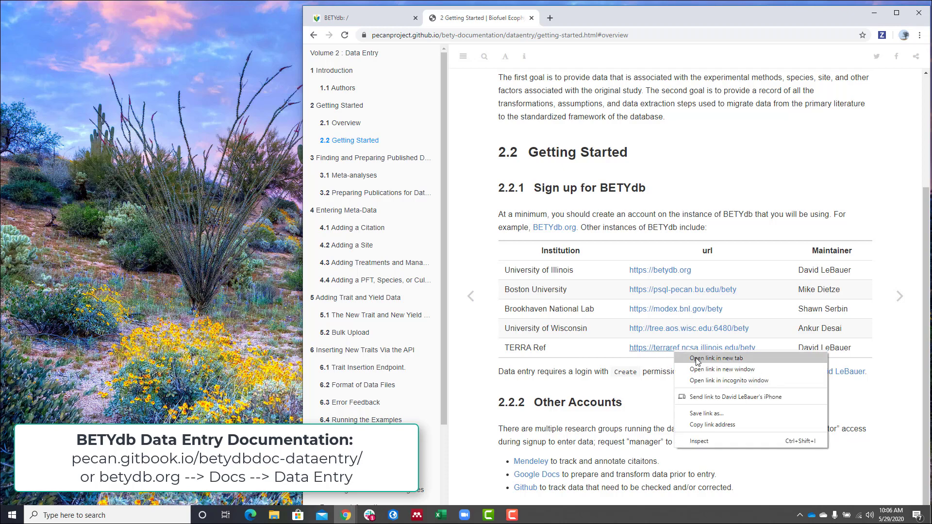
click(697, 359)
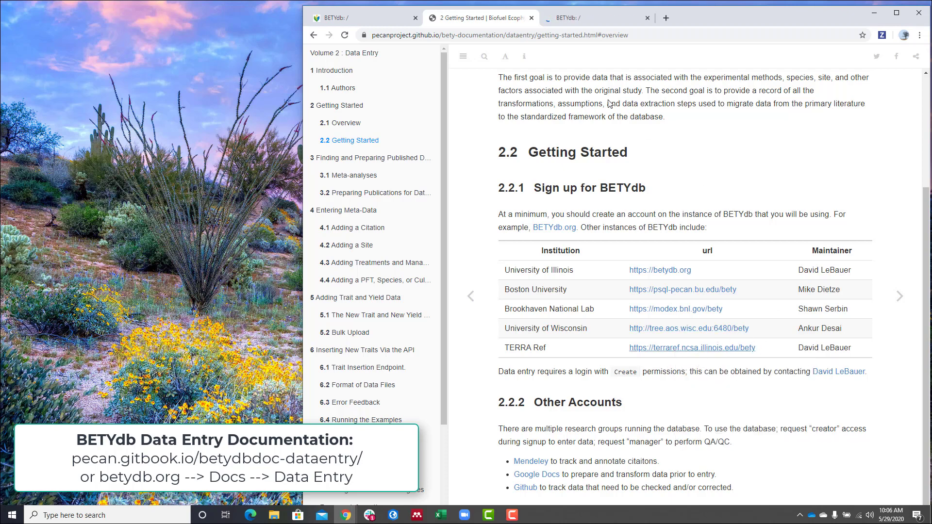
click(584, 18)
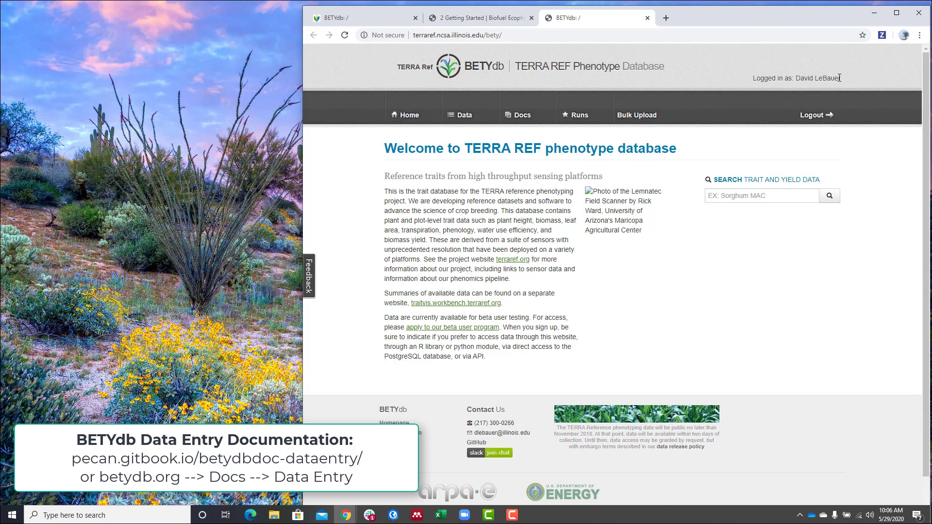
- Leave the TERRA REF home page and return to the Getting Started documentation tab
click(480, 15)
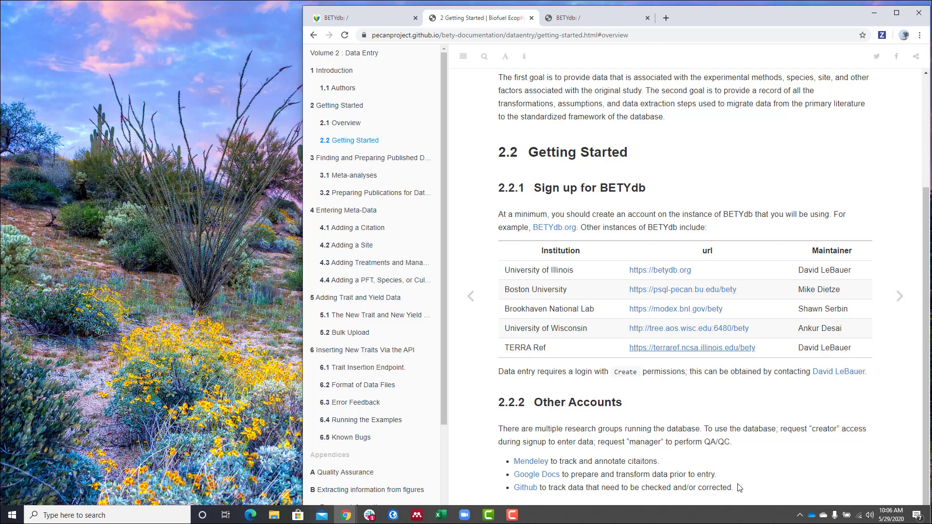
- Open chapter 3 and read through Preparing Publications down to 3.2.1.3 Annotating a Reference
click(395, 165)
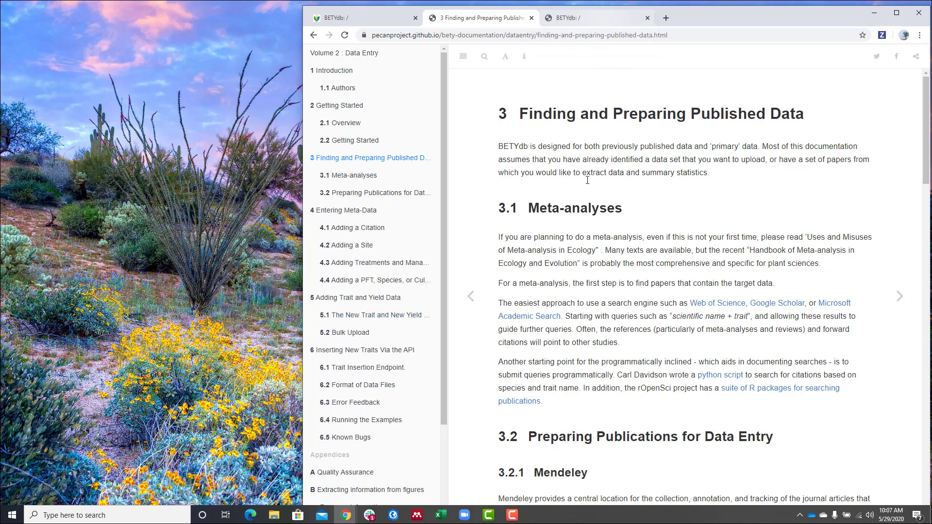
scroll(580, 212, down, 1)
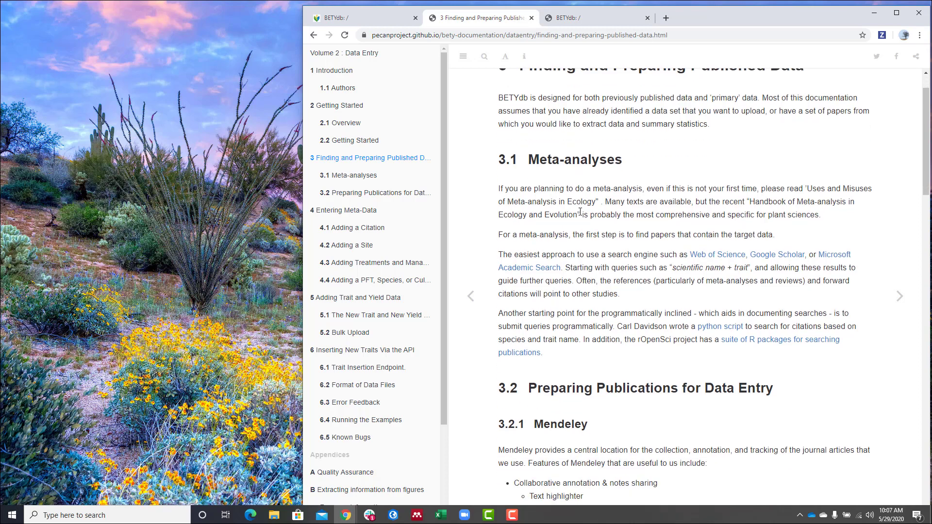
scroll(580, 212, down, 2)
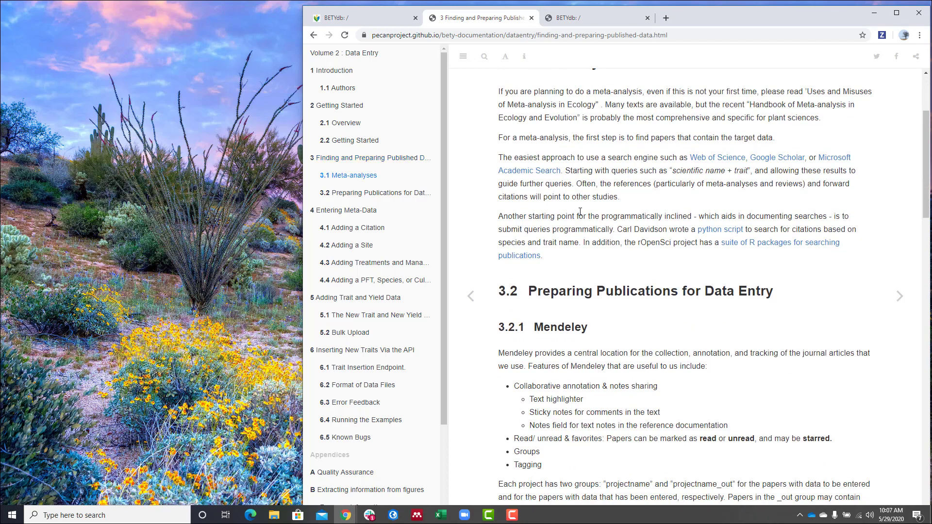
scroll(581, 212, down, 3)
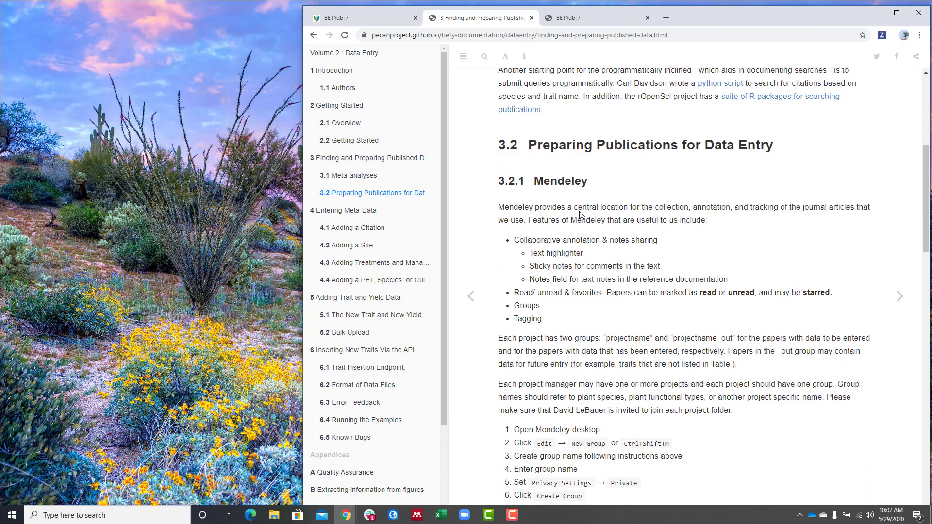
scroll(580, 213, down, 1)
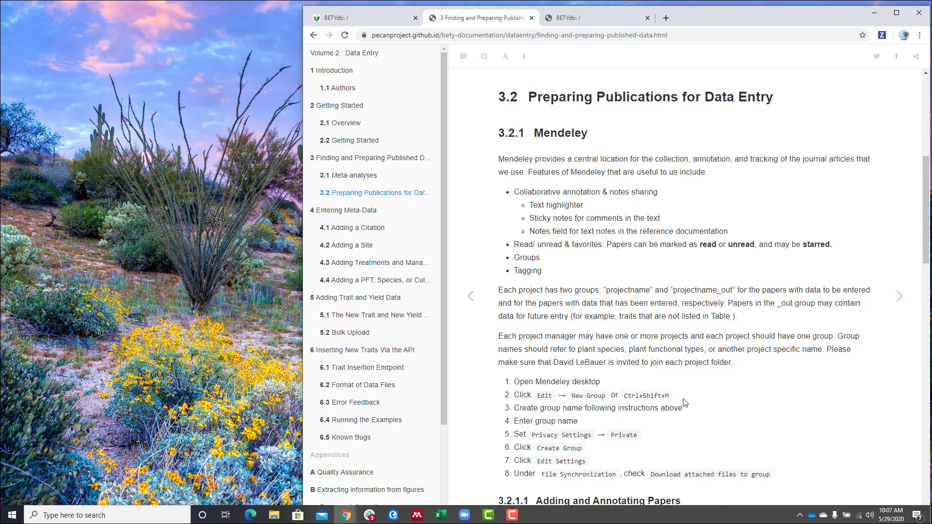
scroll(649, 406, down, 2)
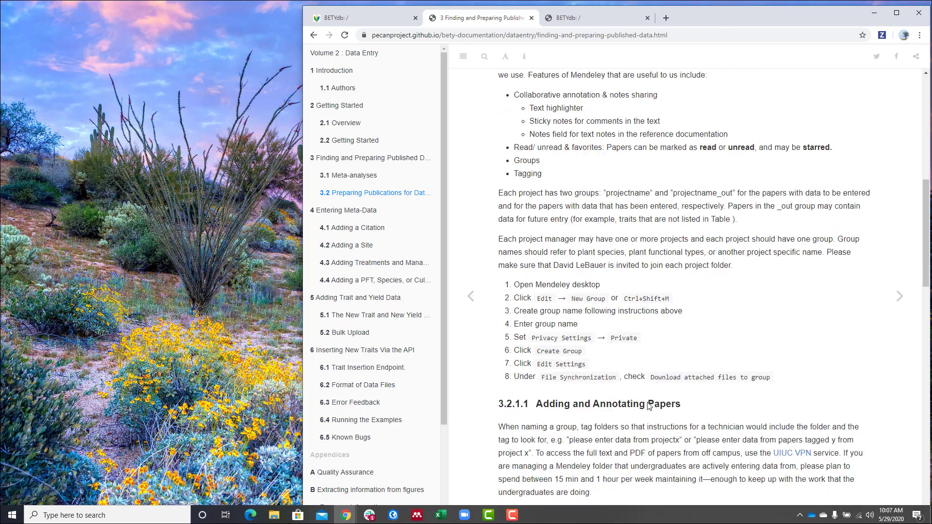
scroll(651, 406, down, 1)
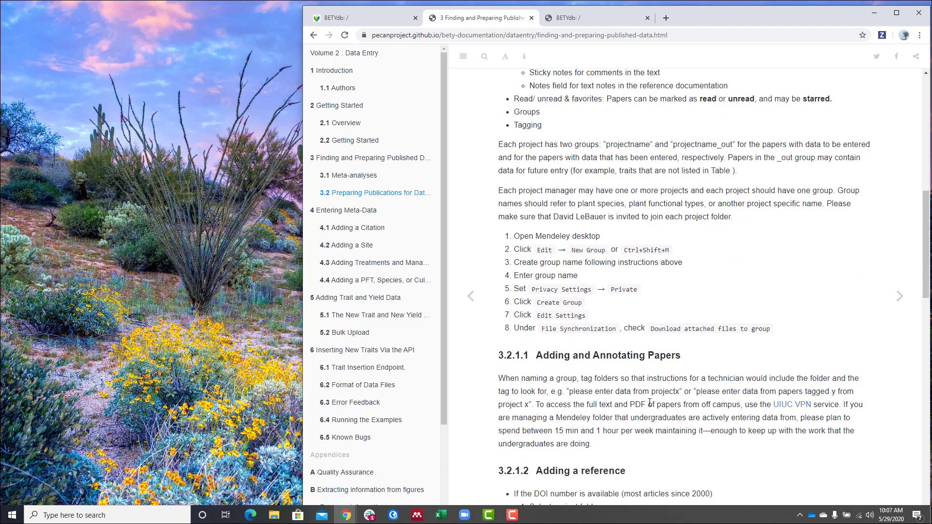
scroll(649, 401, down, 2)
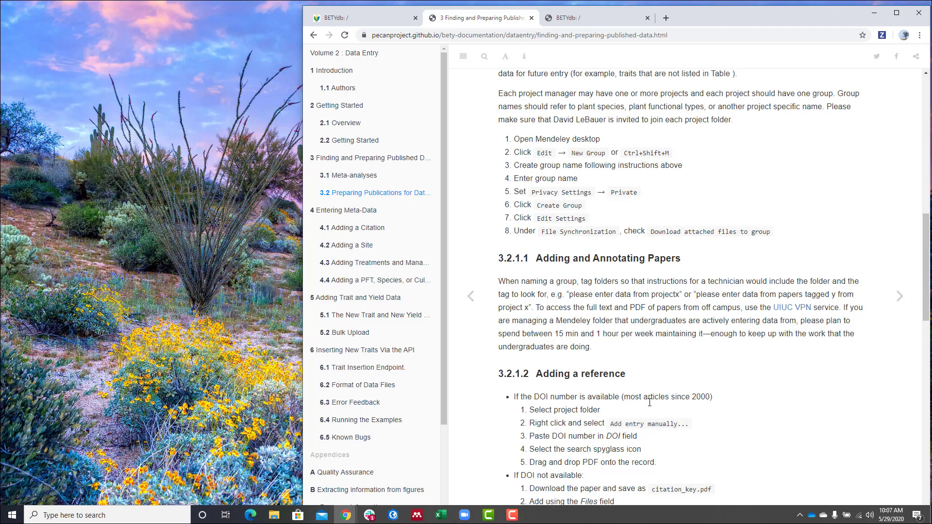
scroll(650, 402, down, 4)
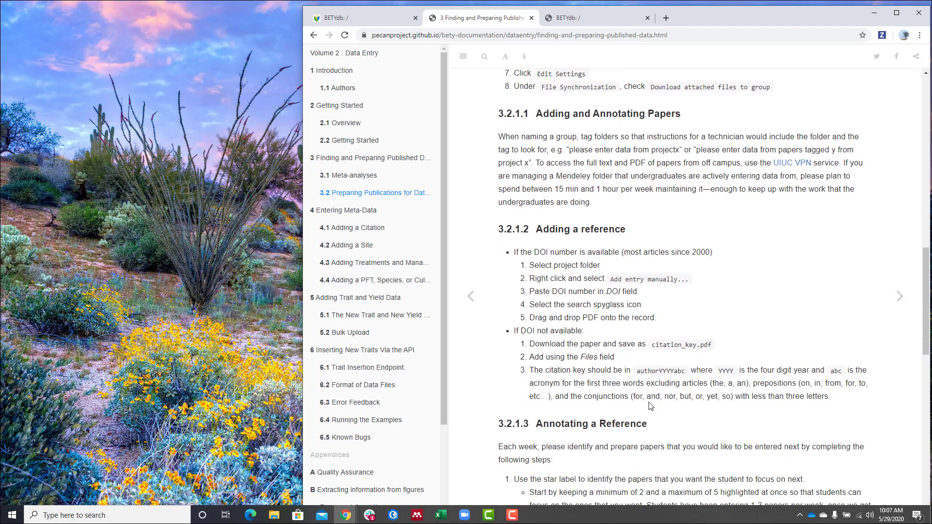
scroll(650, 406, down, 2)
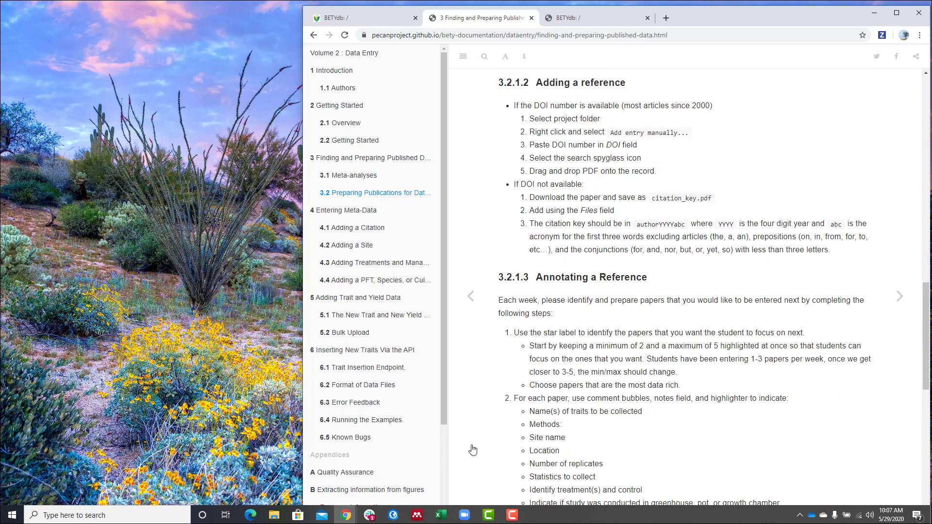
- Select the TERRA REF folder's 2016 Genetics sorghum paper and widen the window and Details pane
click(416, 515)
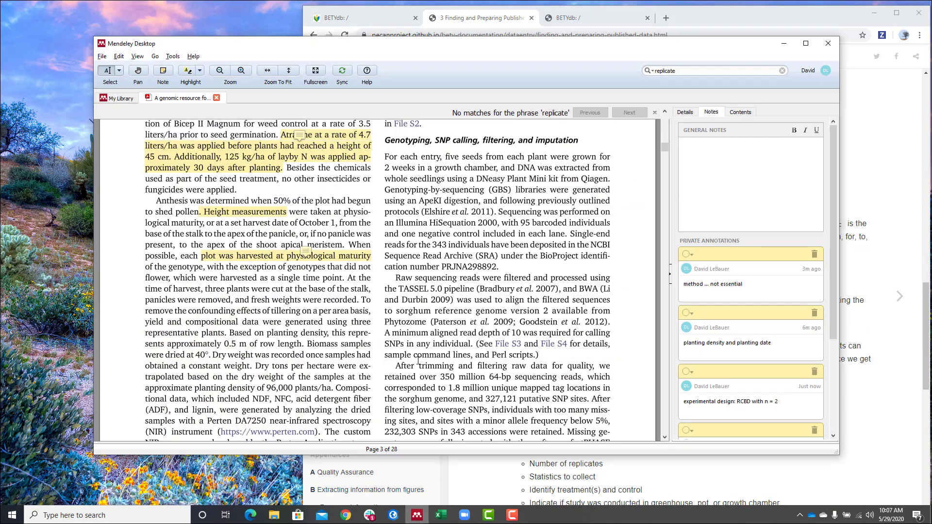
click(117, 98)
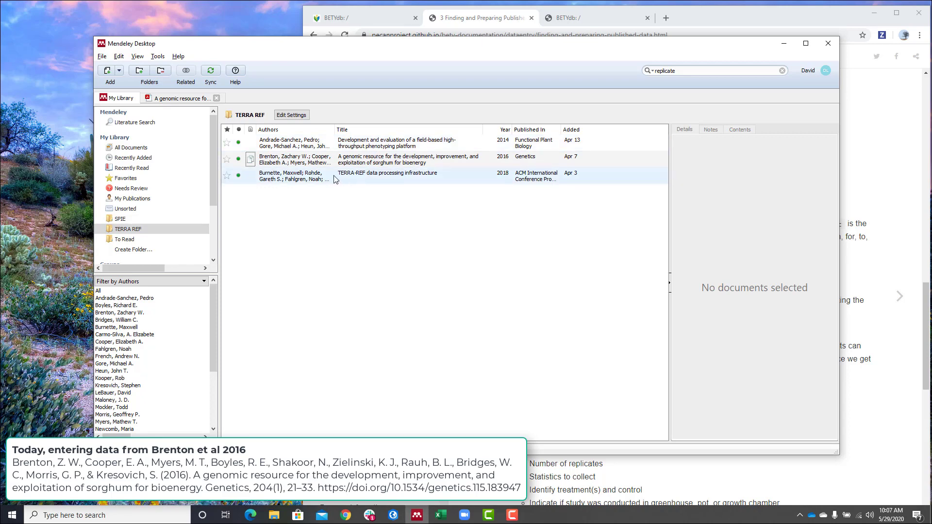
click(287, 166)
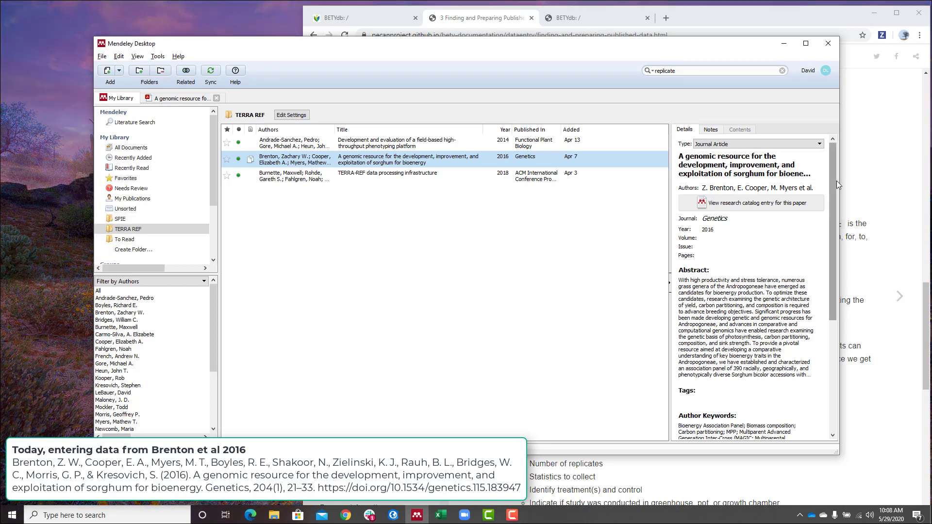
drag(842, 183, 892, 185)
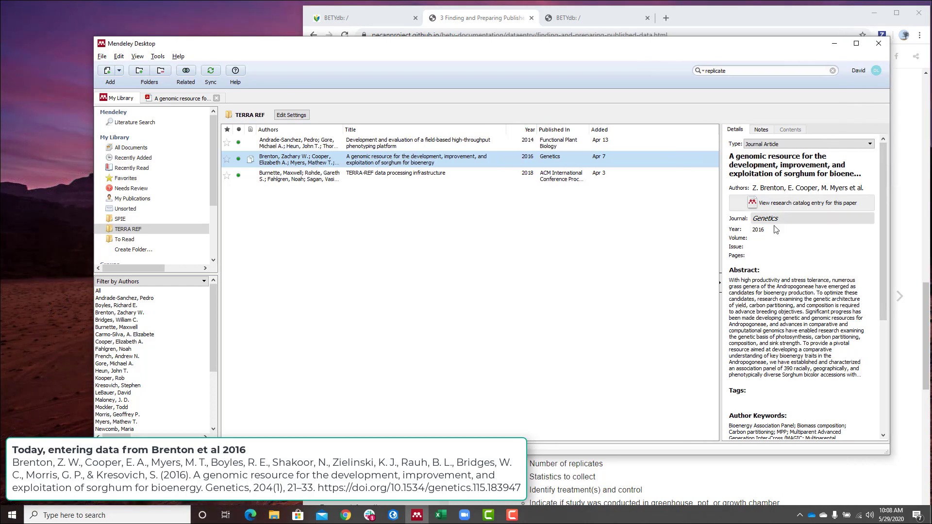
drag(719, 248, 589, 250)
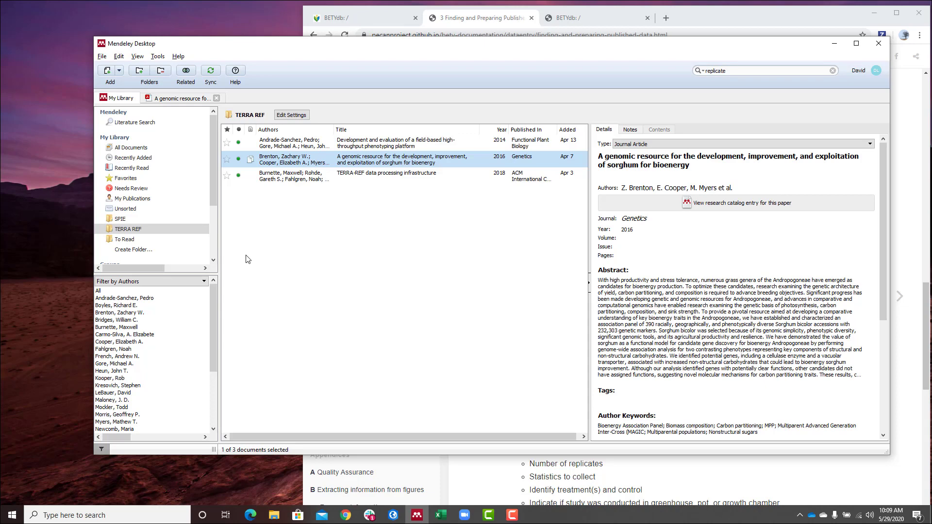
- Scroll the docs to 3.2.1.4 Finding a citation in Mendeley, then bring Mendeley forward
click(502, 478)
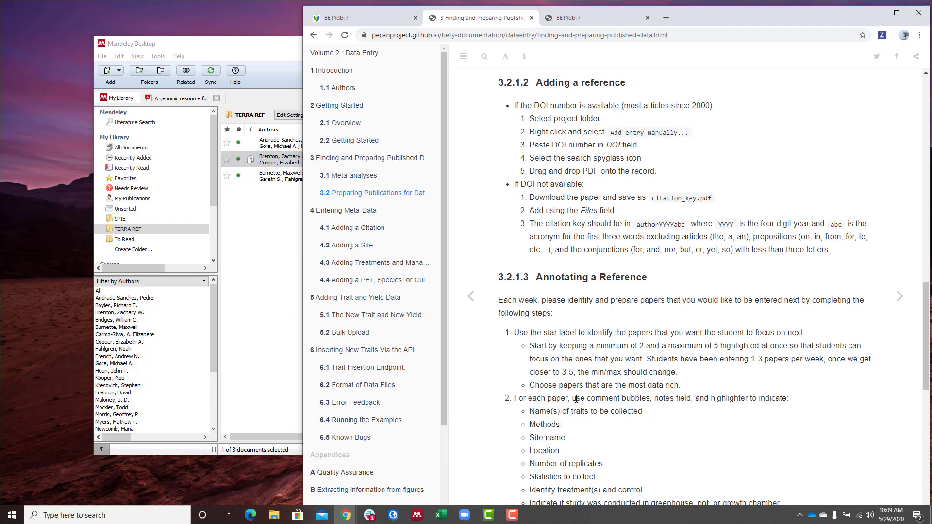
scroll(589, 383, down, 2)
scroll(588, 382, down, 2)
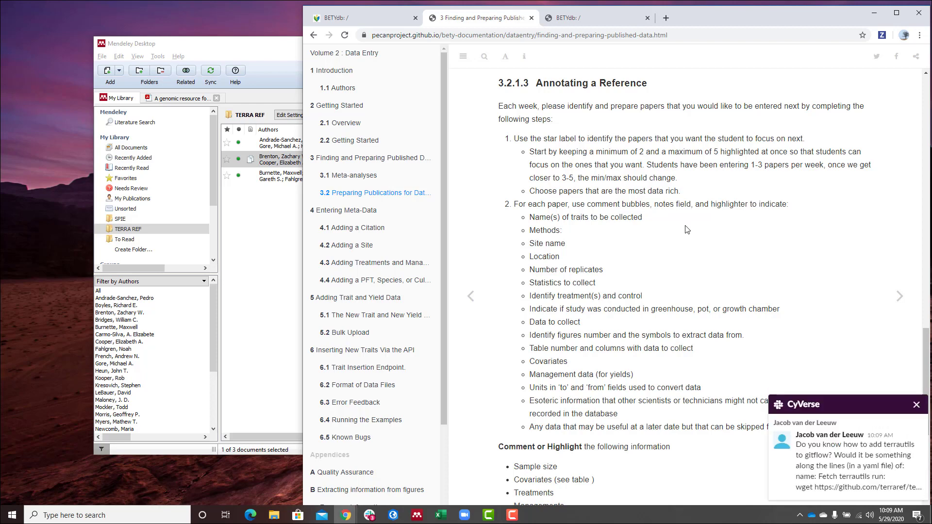
scroll(687, 229, down, 2)
click(263, 268)
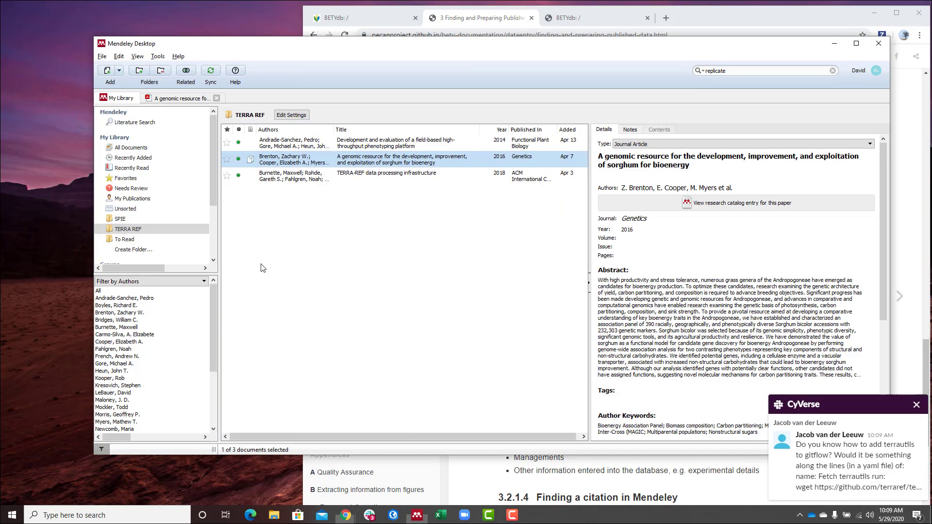
- Open the paper's PDF and read the experimental design note (RCBD with n = 2)
click(165, 99)
scroll(311, 274, up, 2)
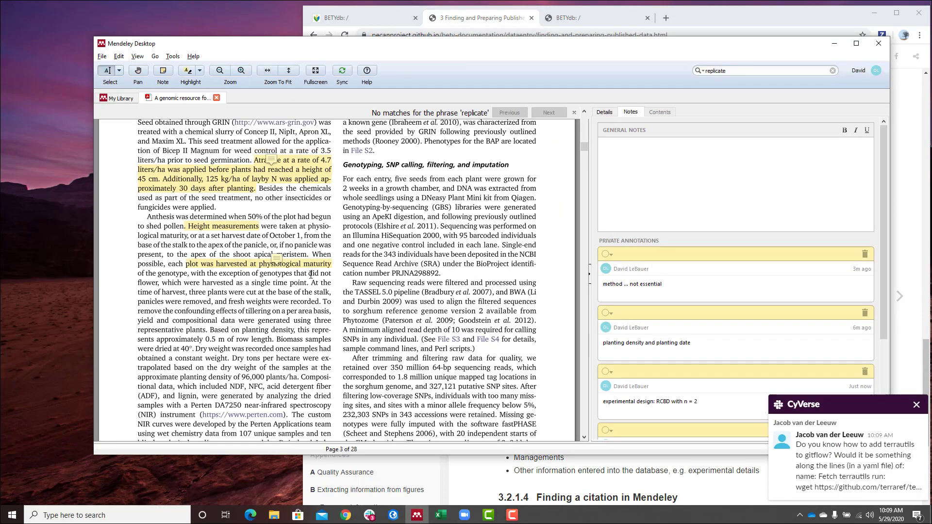
scroll(311, 274, up, 10)
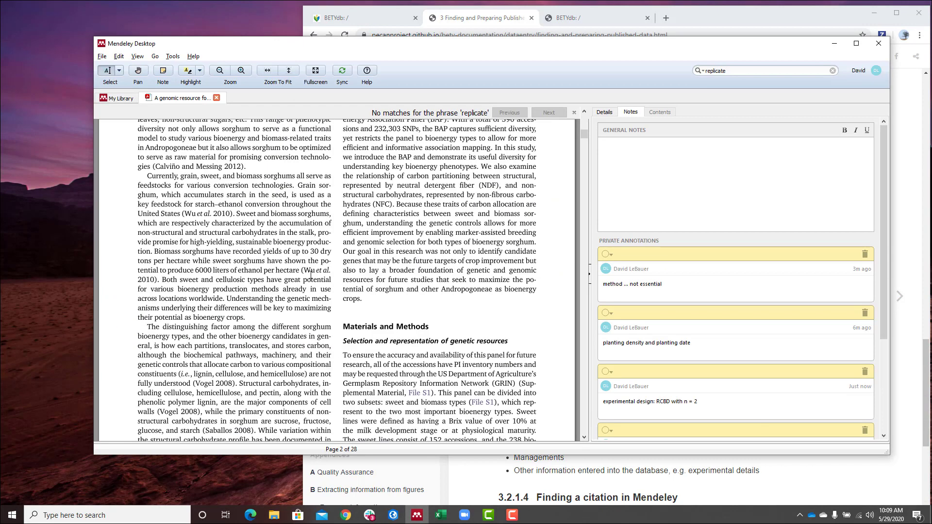
scroll(311, 274, down, 12)
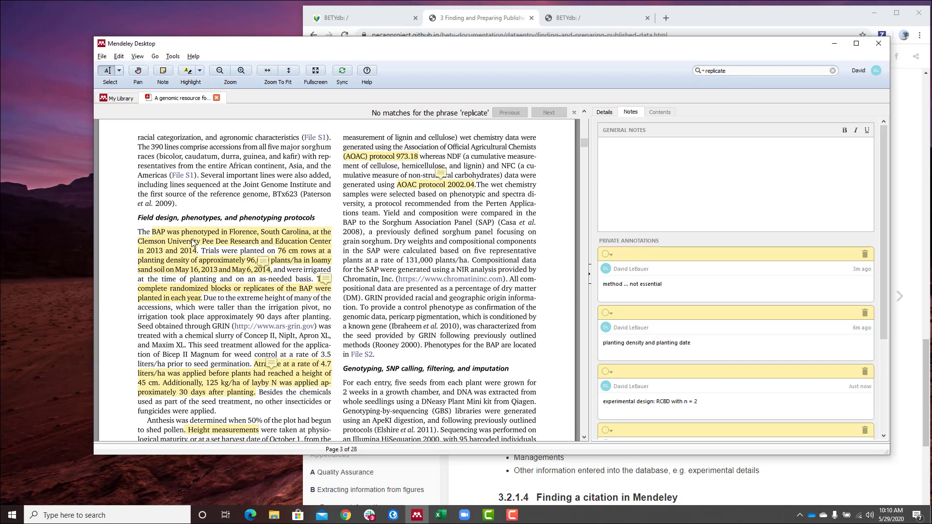
click(320, 289)
click(323, 280)
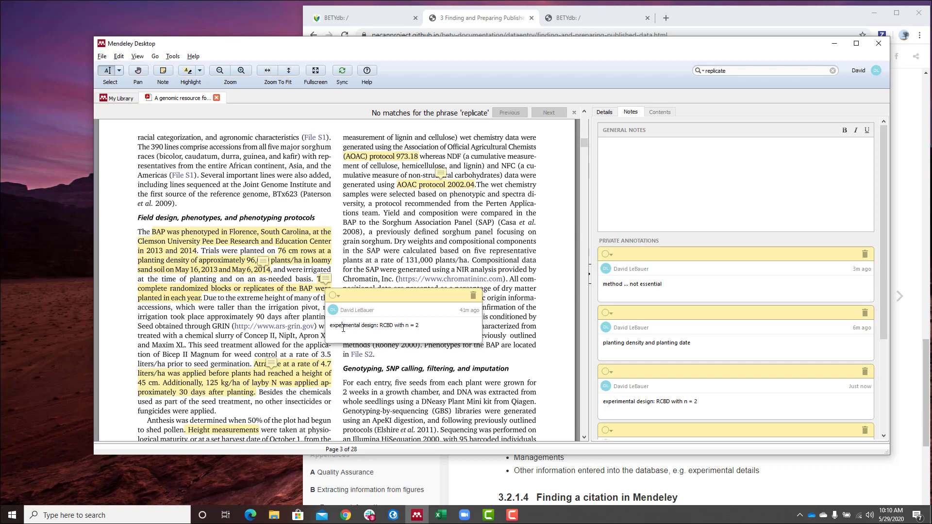
drag(344, 328, 420, 327)
click(435, 326)
scroll(208, 322, down, 3)
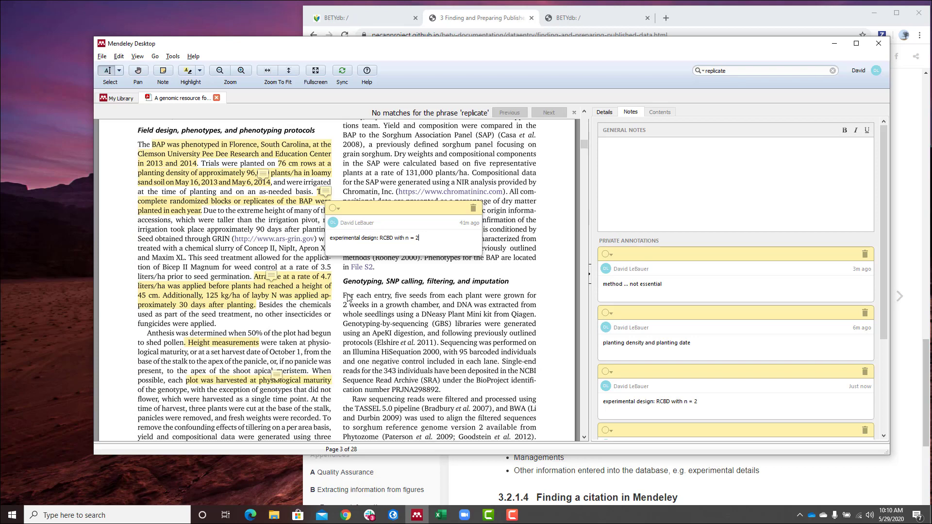
- Check the Atrazine highlight and the harvest-date note, then return to the library list
click(282, 290)
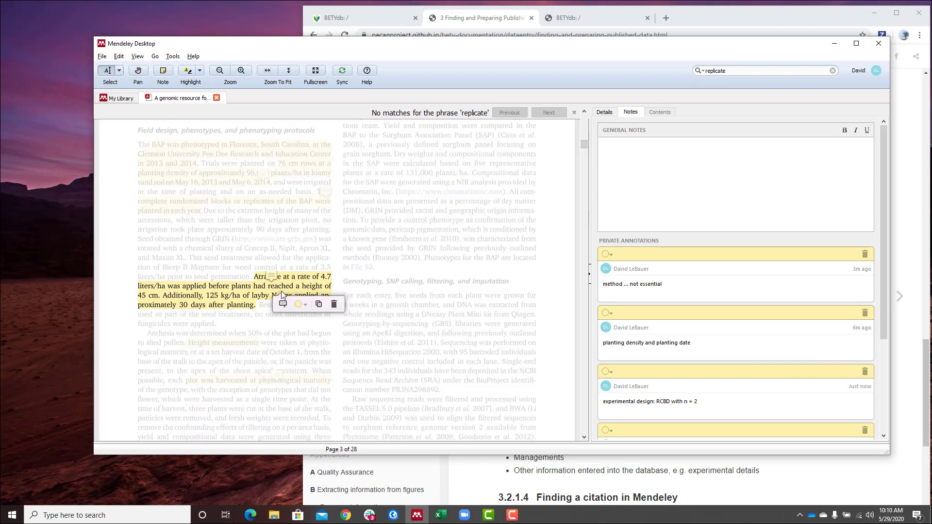
click(214, 319)
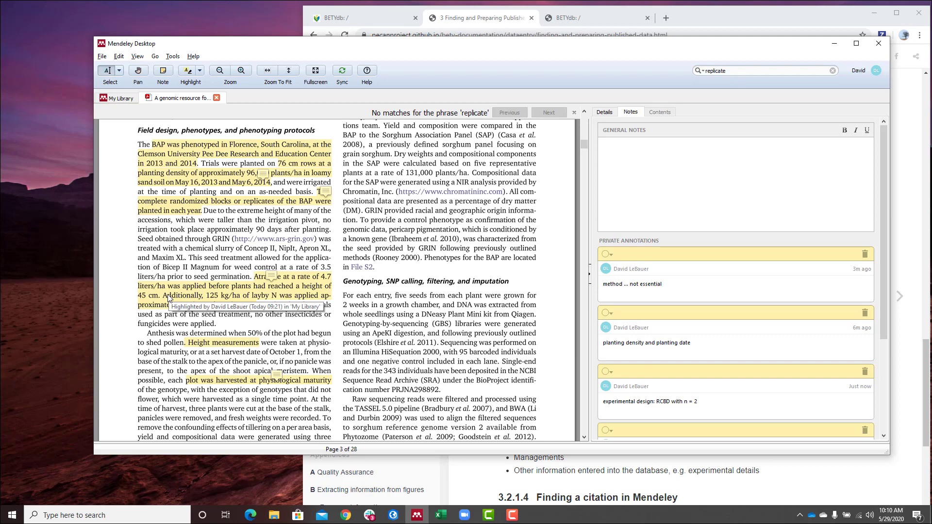
scroll(277, 388, down, 3)
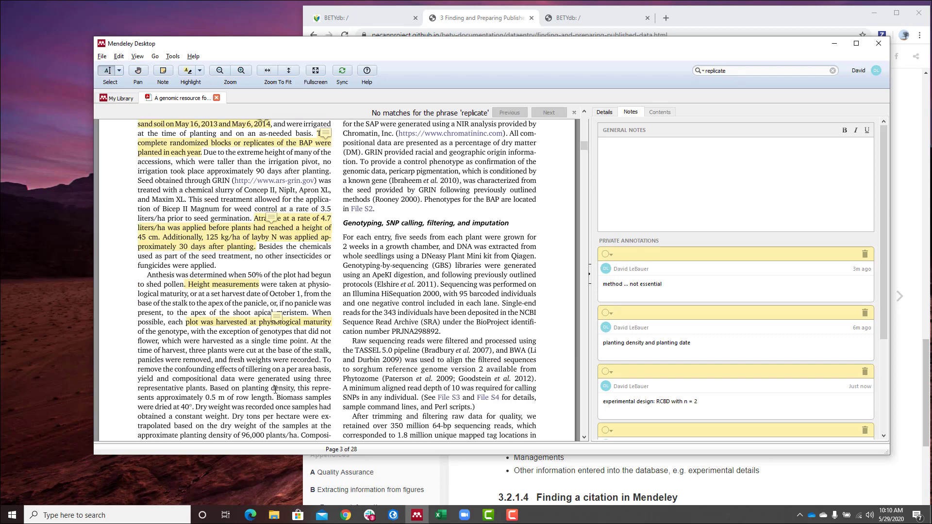
scroll(276, 390, down, 3)
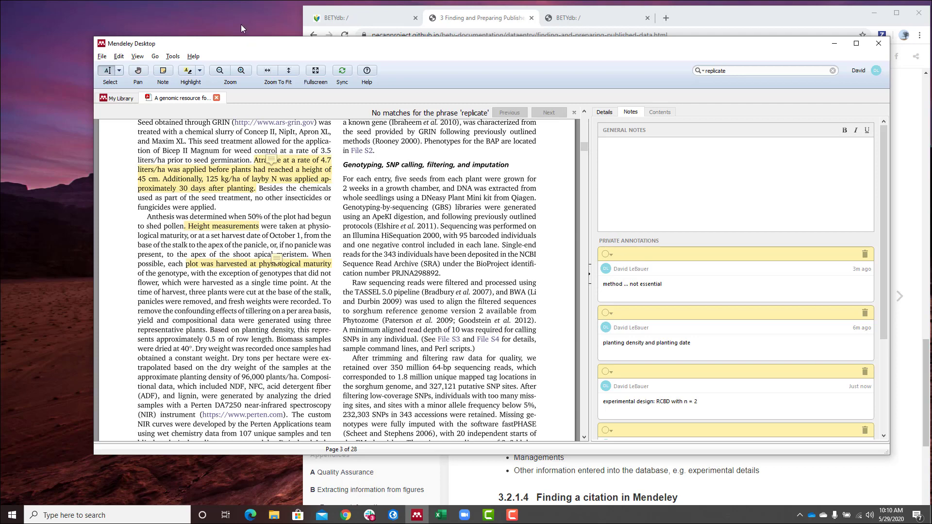
click(279, 260)
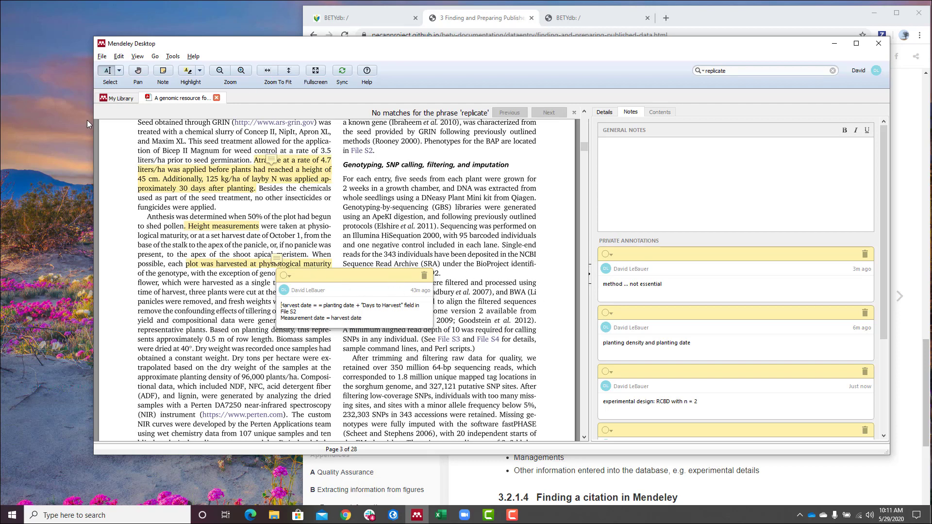
click(111, 98)
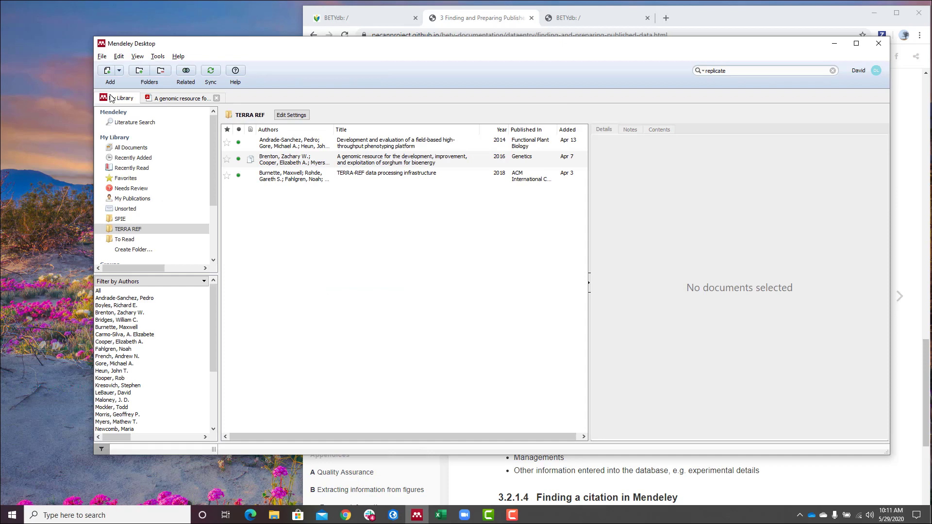
- Create a public group named Sorghum and invite a collaborator by e-mail
right_click(132, 232)
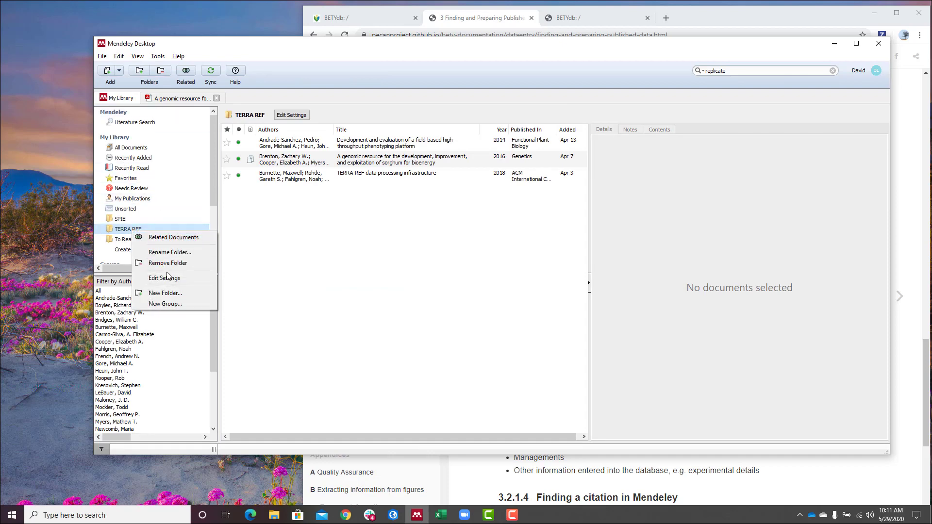
click(127, 226)
scroll(127, 227, down, 3)
click(130, 230)
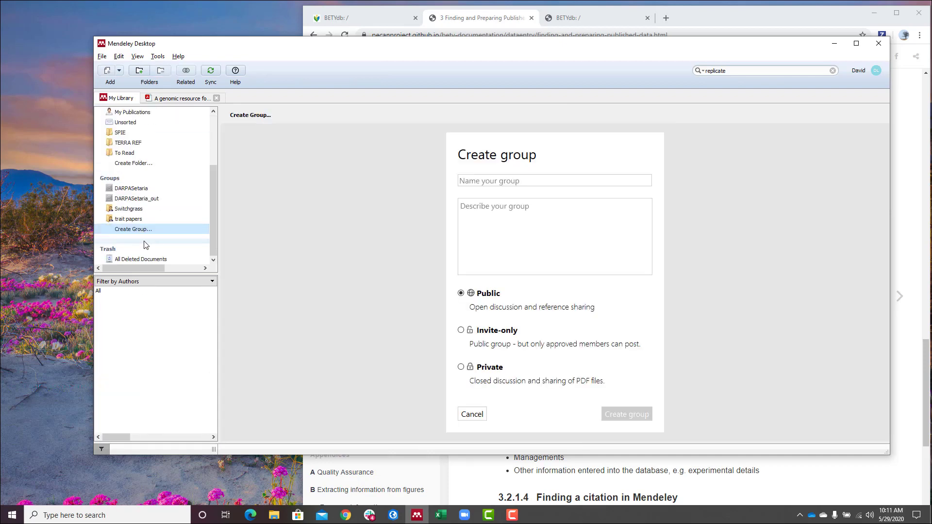
click(595, 178)
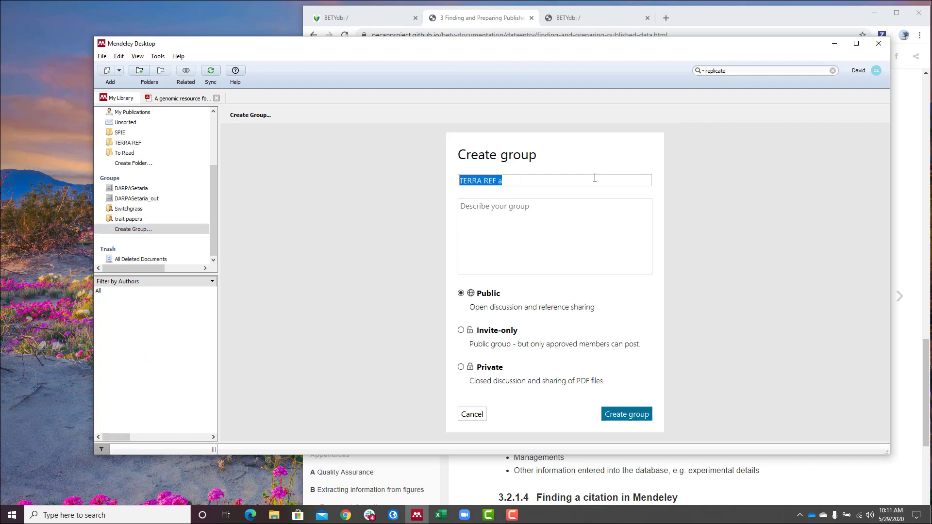
text(Sorghum)
click(636, 413)
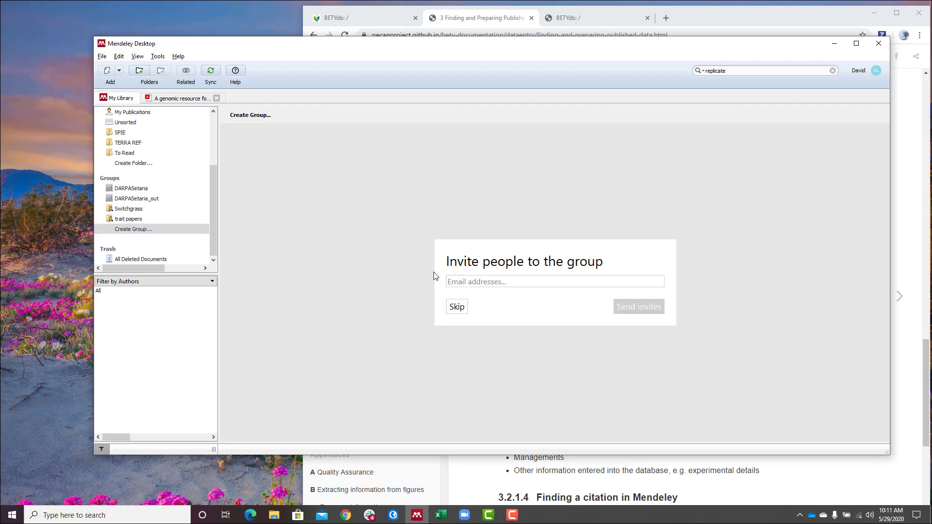
click(483, 281)
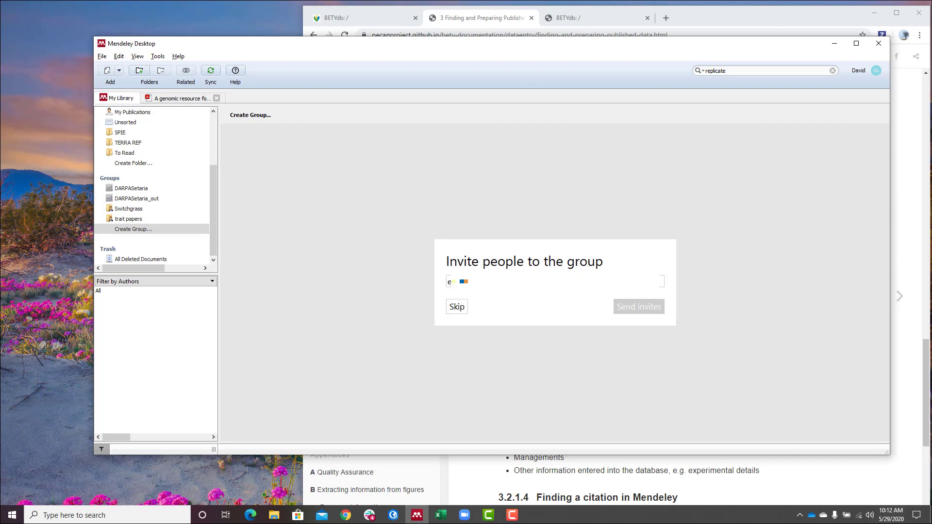
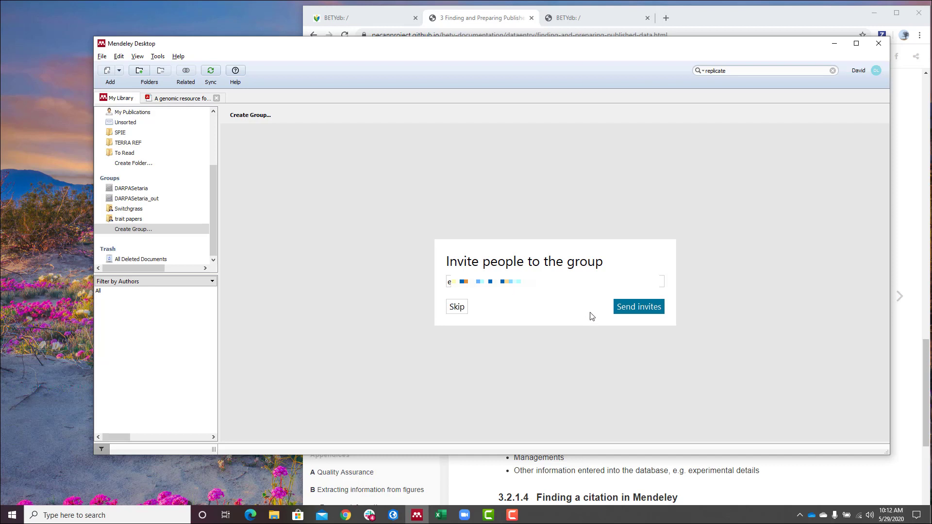
click(651, 308)
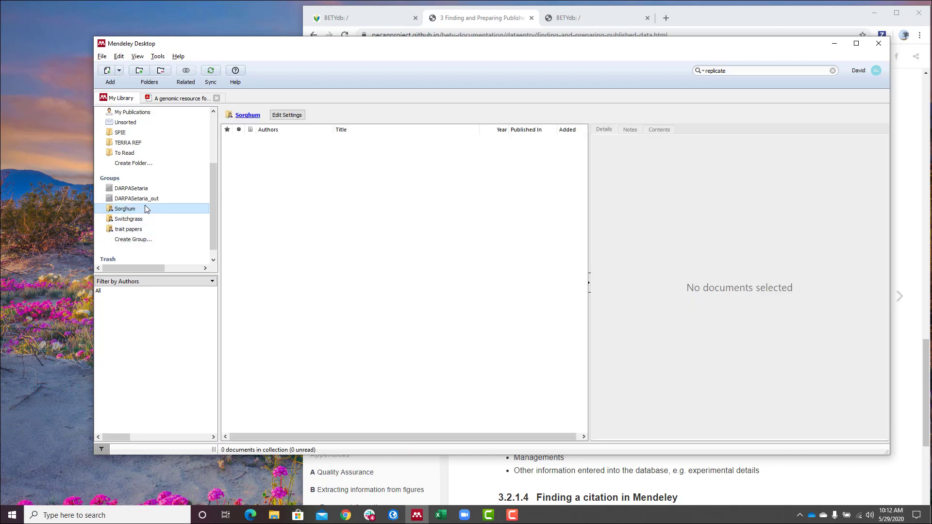
- Drag the sorghum genomic resource paper into the Sorghum group and reopen its PDF
click(140, 142)
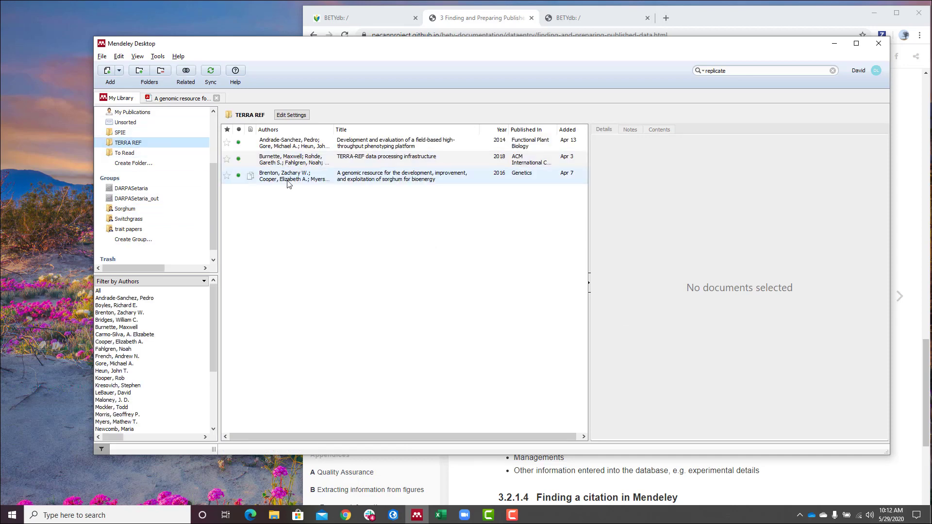
drag(289, 177, 141, 212)
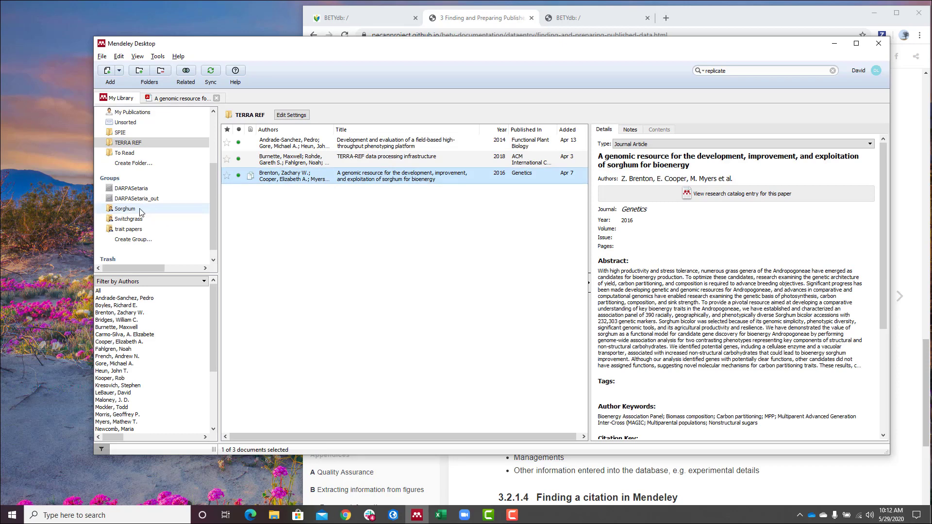
click(141, 211)
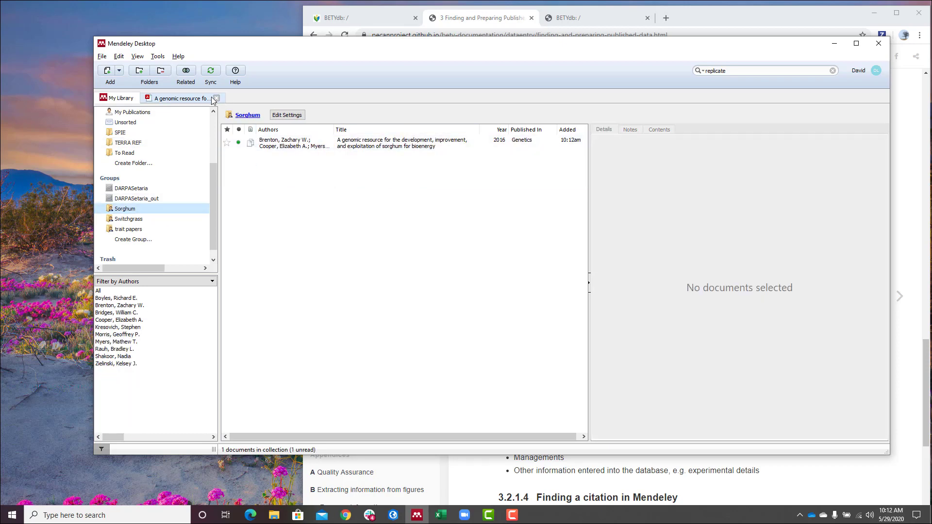
click(175, 99)
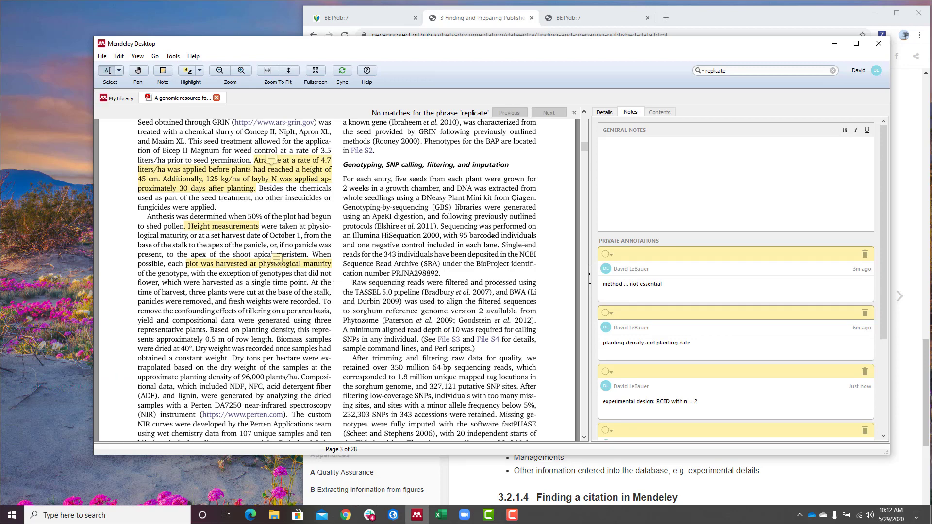
- Return the PDF to page 1's title and abstract, check details, and move the window left
scroll(346, 250, down, 10)
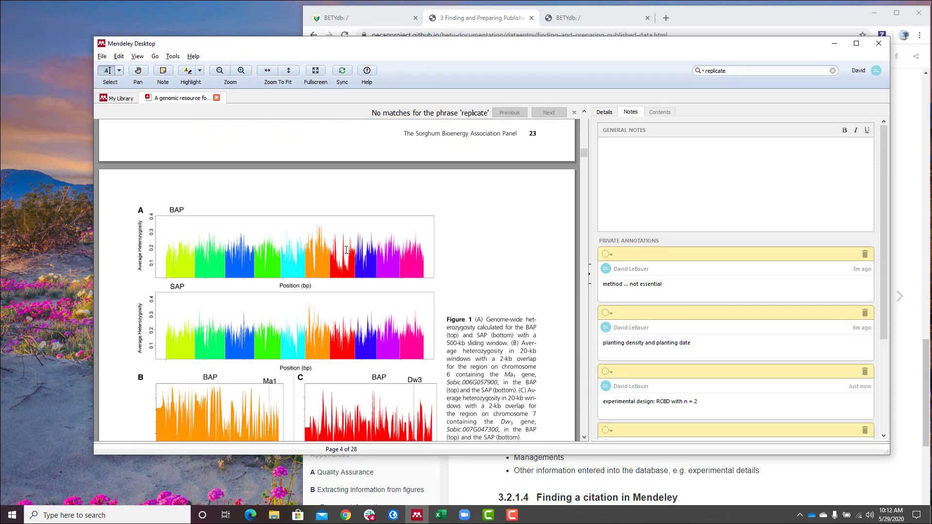
scroll(346, 250, up, 8)
scroll(346, 250, up, 3)
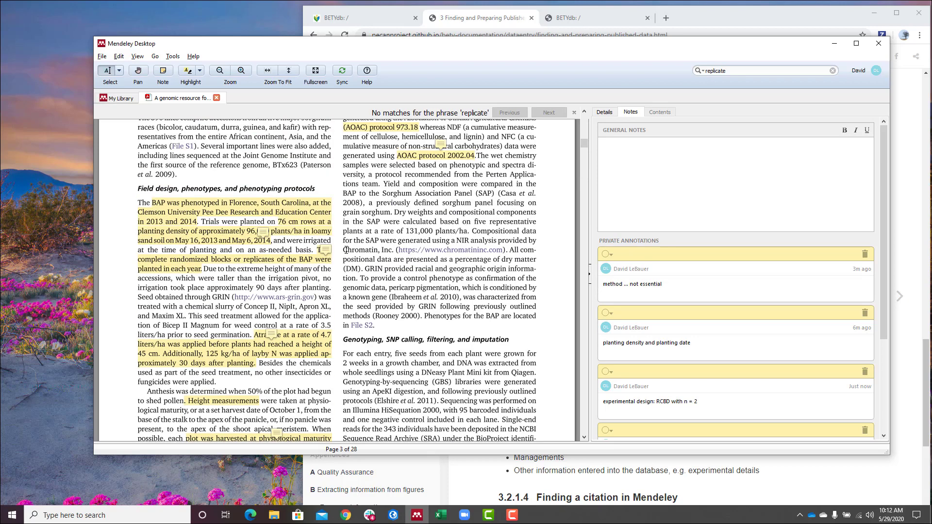
scroll(346, 250, up, 2)
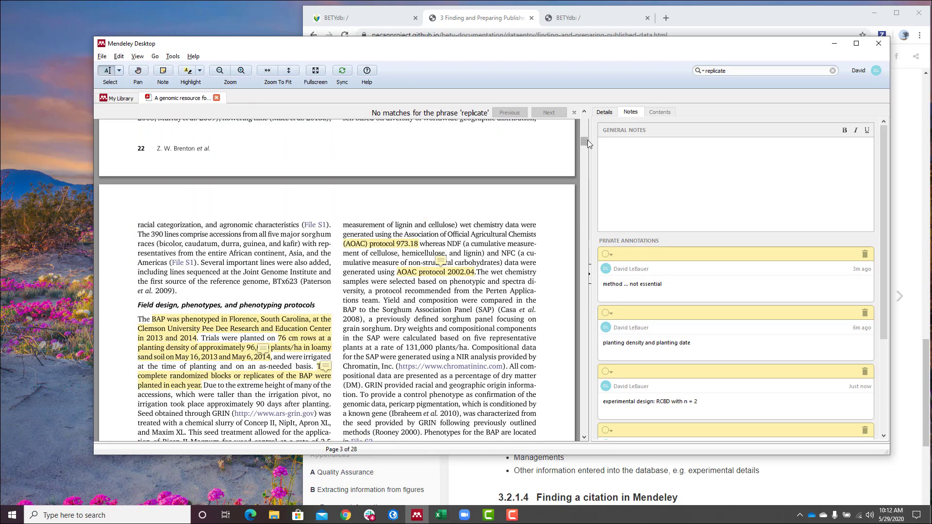
drag(588, 139, 588, 147)
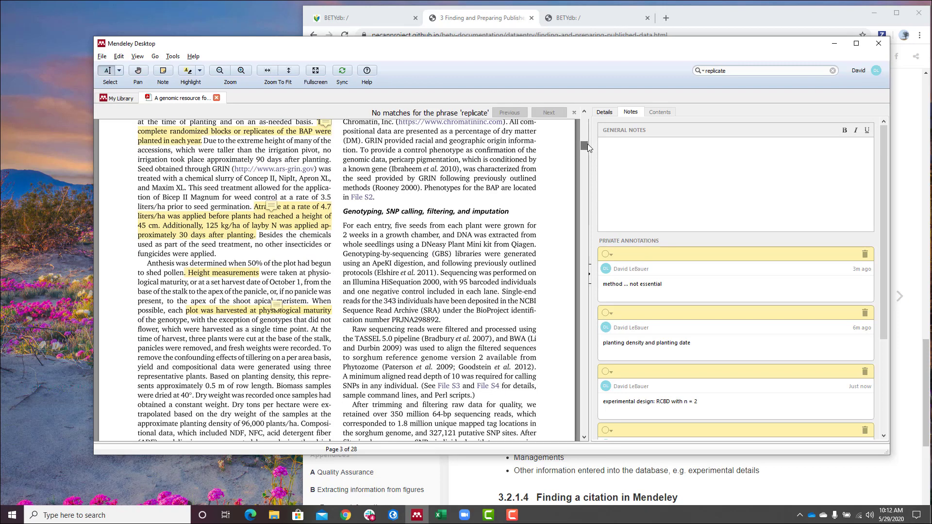
scroll(725, 340, down, 3)
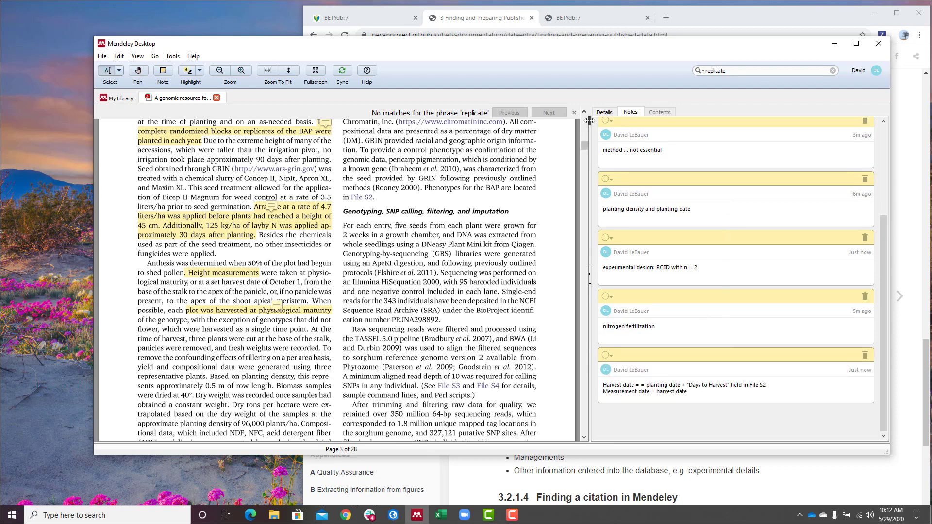
click(604, 112)
scroll(618, 176, down, 5)
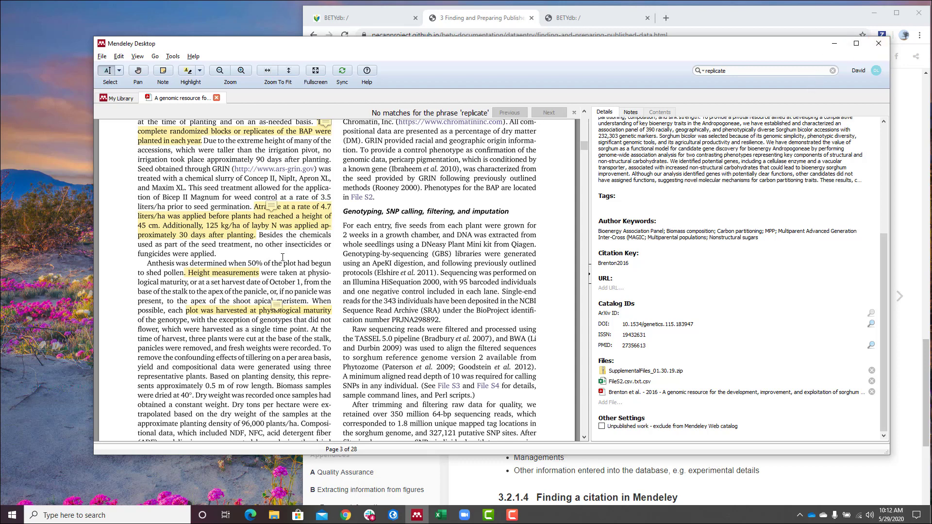
scroll(217, 277, down, 10)
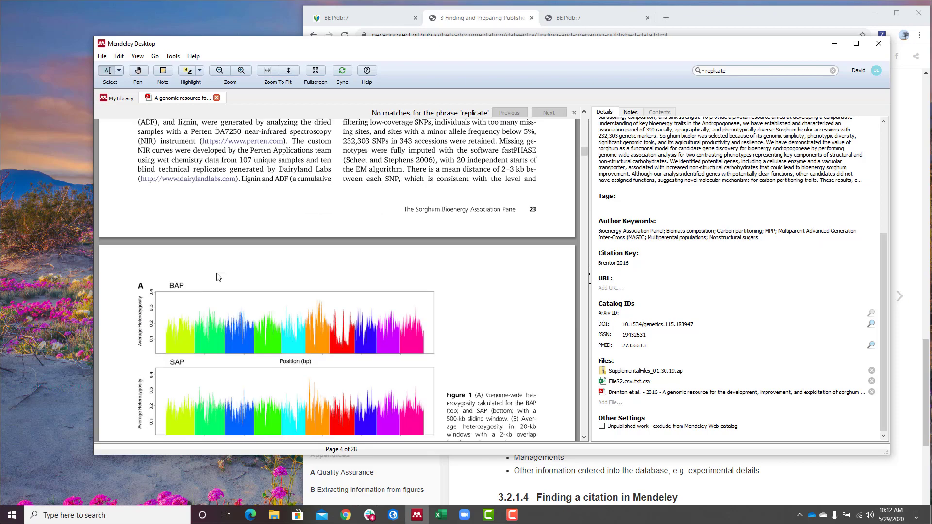
scroll(217, 277, up, 10)
scroll(218, 277, up, 20)
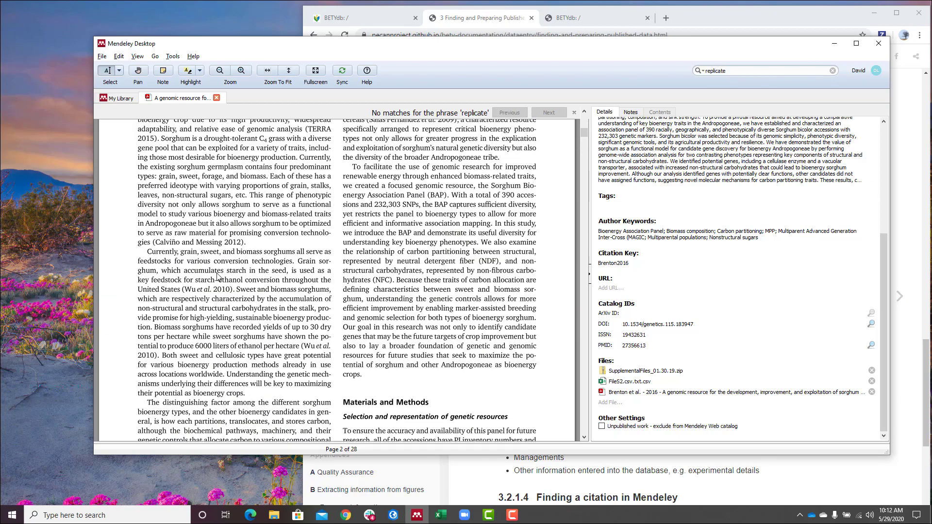
scroll(217, 277, up, 10)
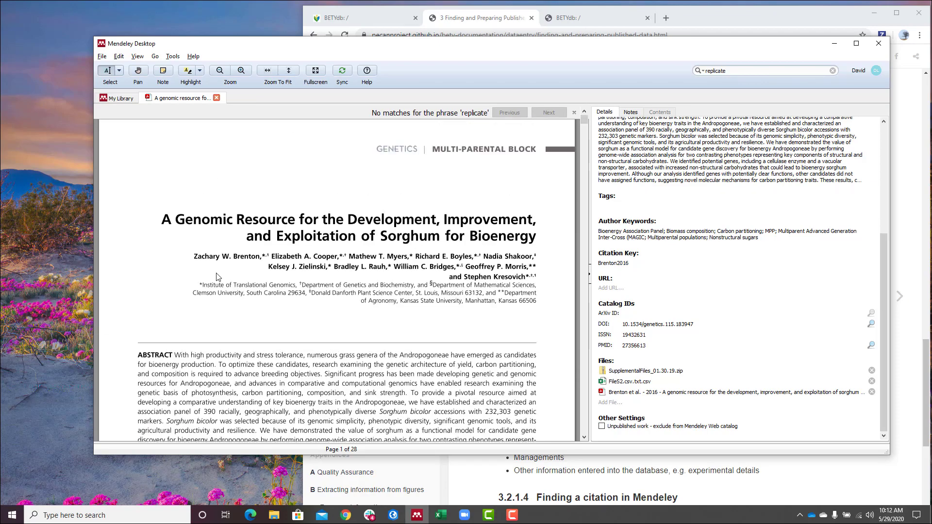
drag(524, 48, 432, 98)
- Open the documentation's 4 Entering Meta-Data section
click(563, 16)
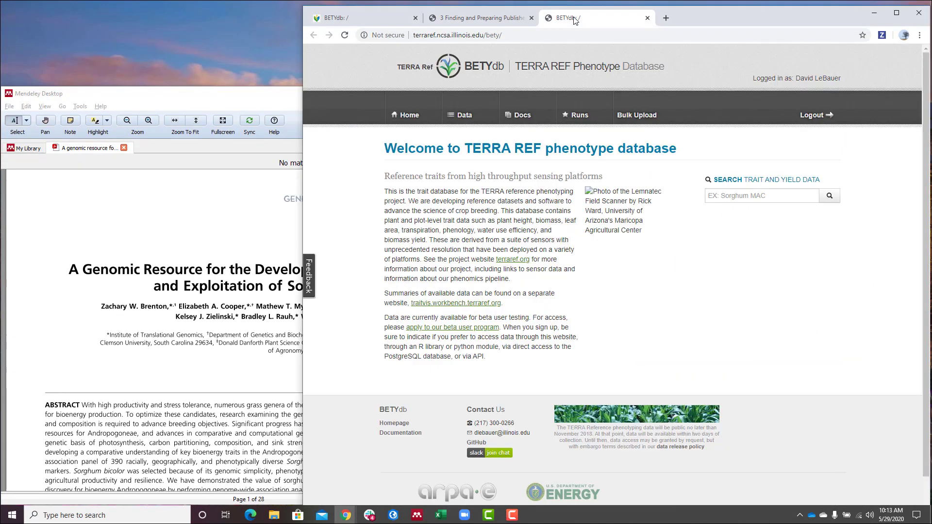
click(486, 18)
scroll(600, 260, down, 6)
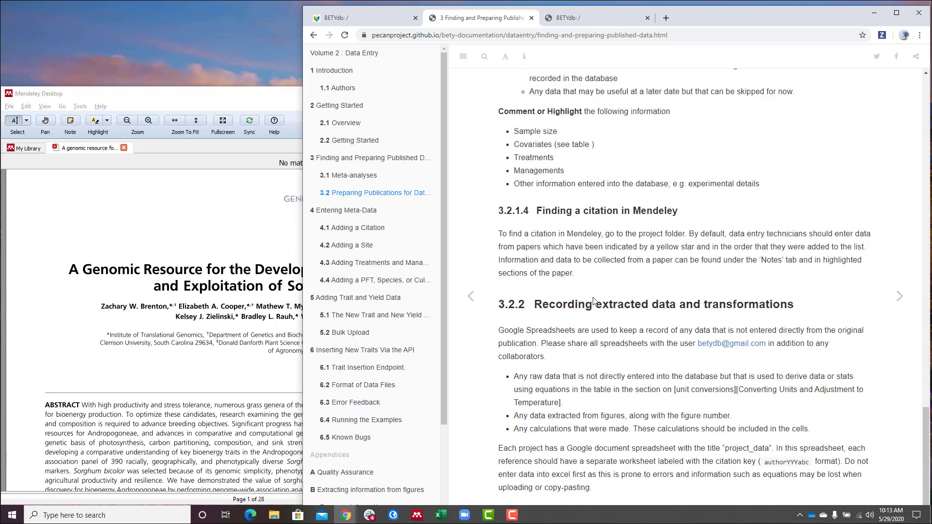
click(366, 211)
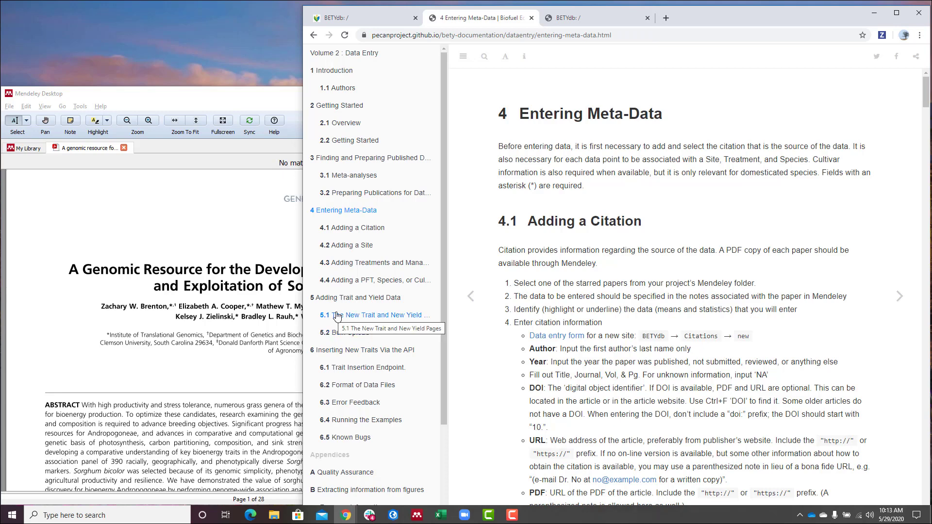
- In BETYdb, go to Data > Citations and start a blank New Citation
click(585, 19)
click(476, 122)
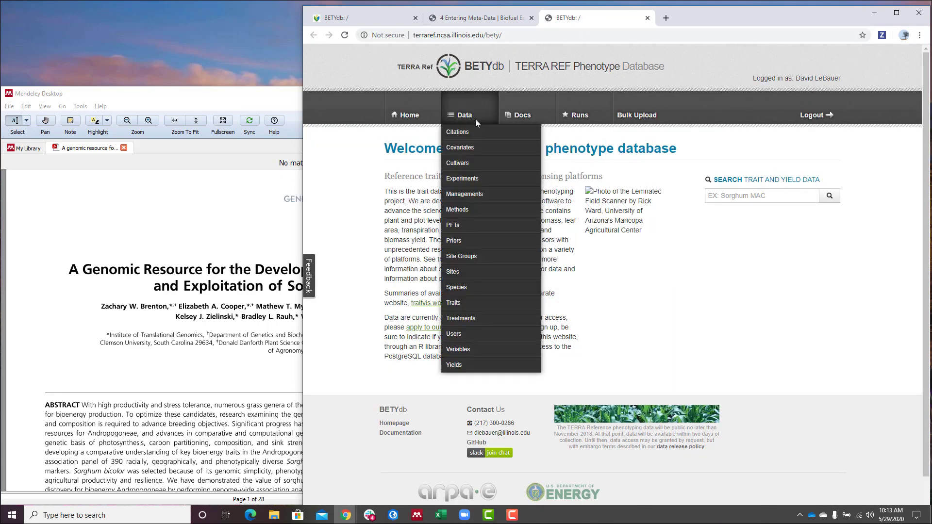
click(459, 133)
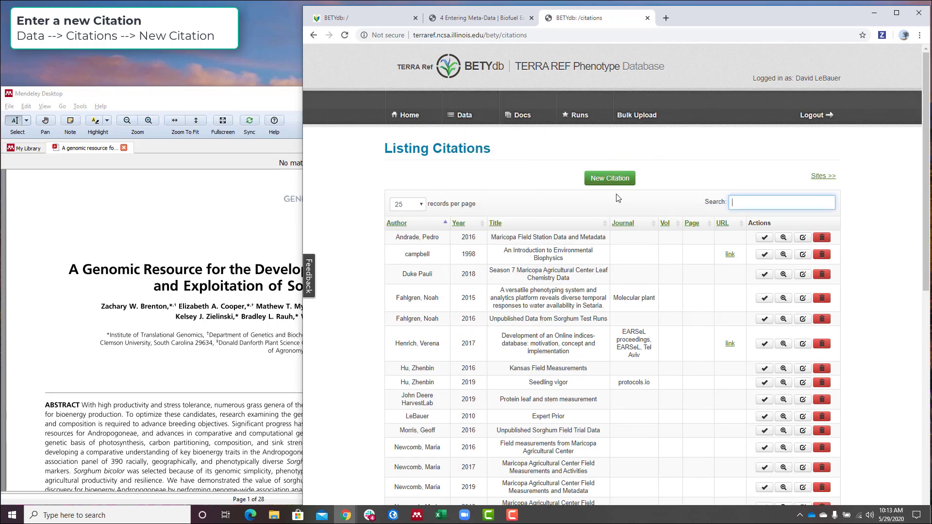
click(609, 178)
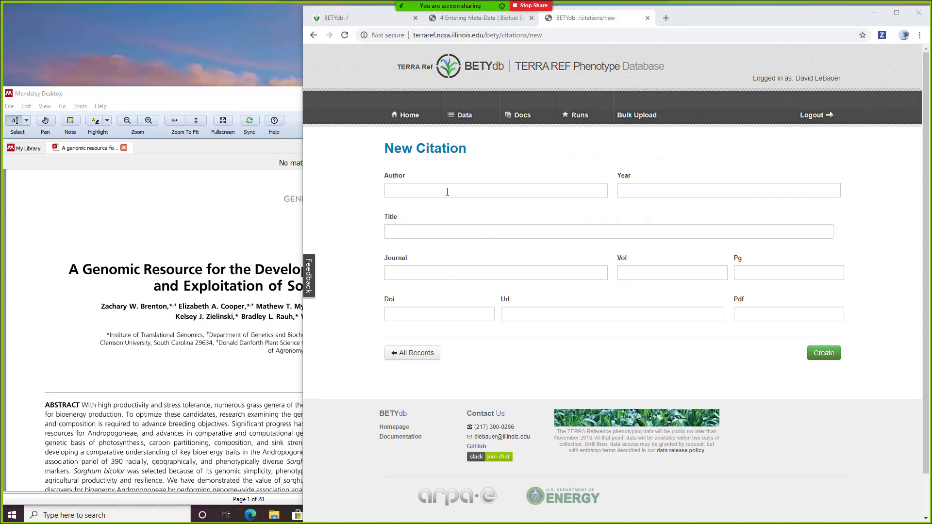
- Copy the paper's first-author surname into the citation's Author field and go to Year for 2016
click(169, 308)
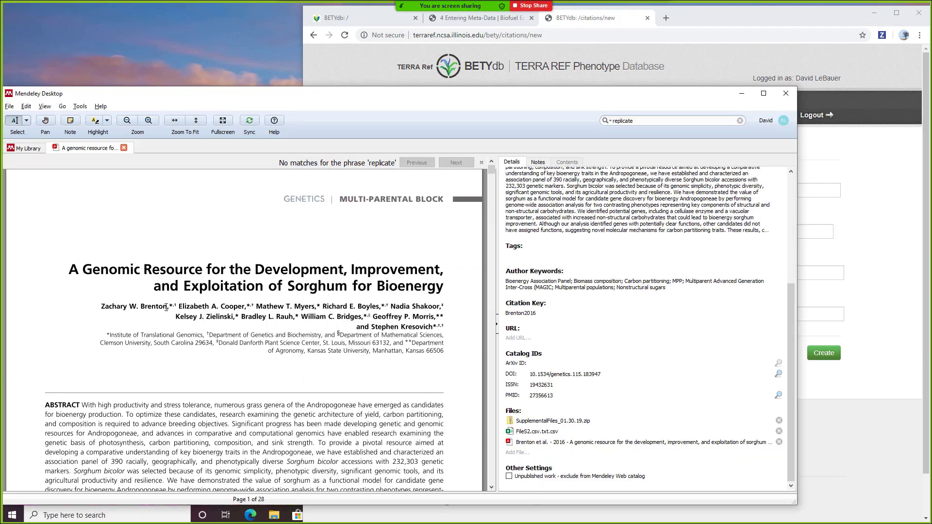
drag(167, 307, 144, 305)
key(ctrl+c)
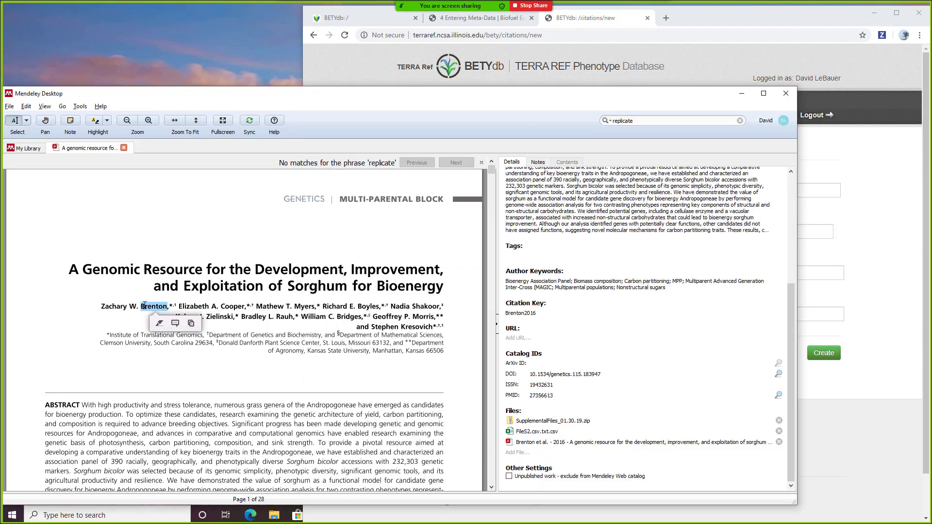
click(918, 212)
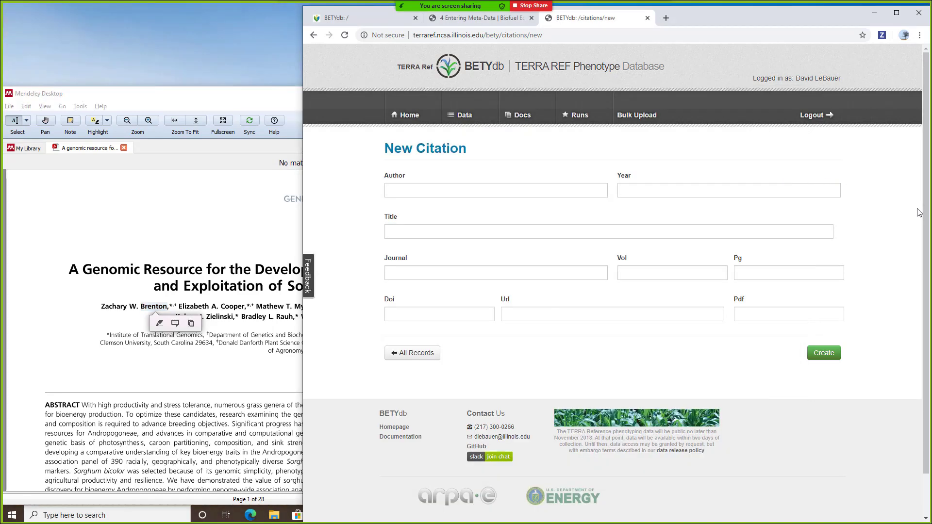
click(423, 194)
key(ctrl+v)
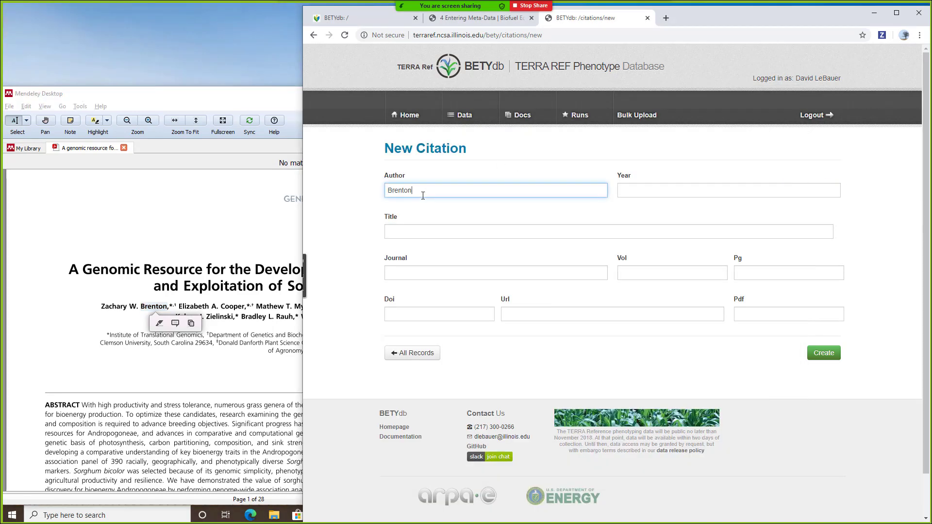
click(677, 190)
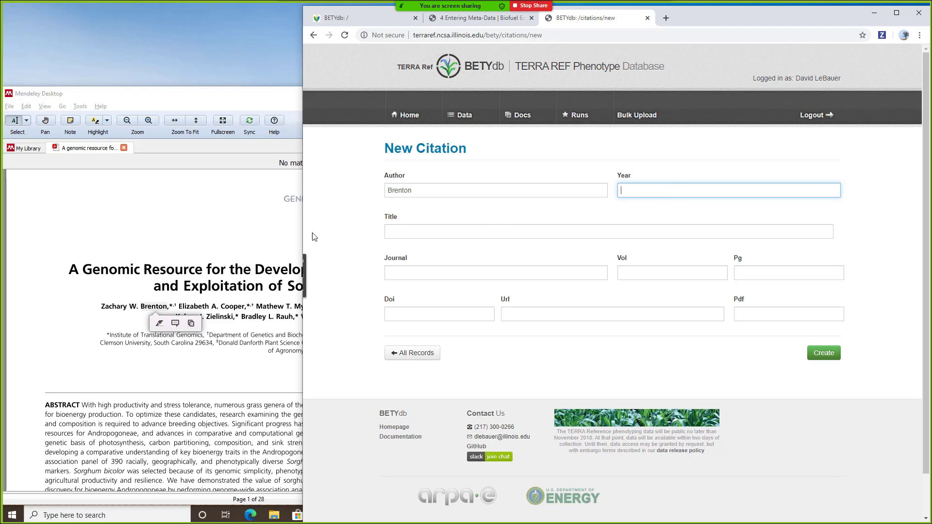
click(229, 250)
click(822, 268)
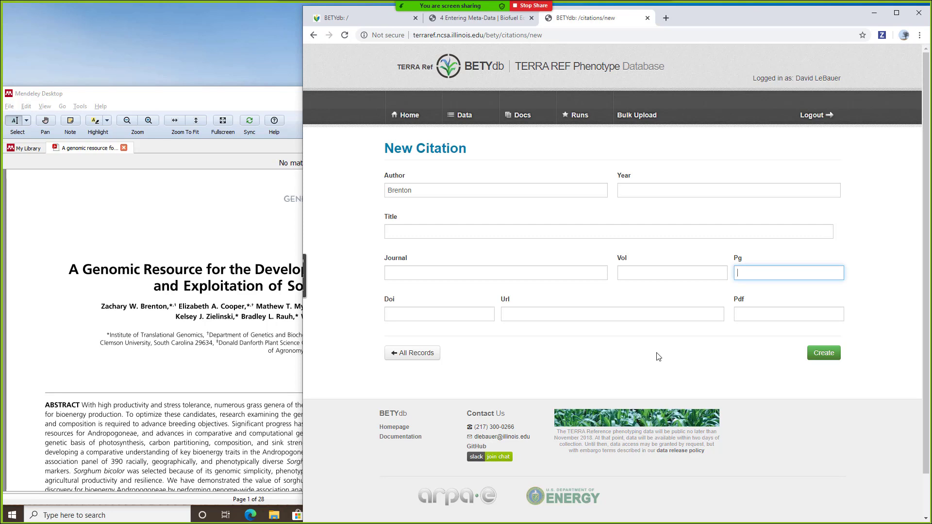
click(230, 273)
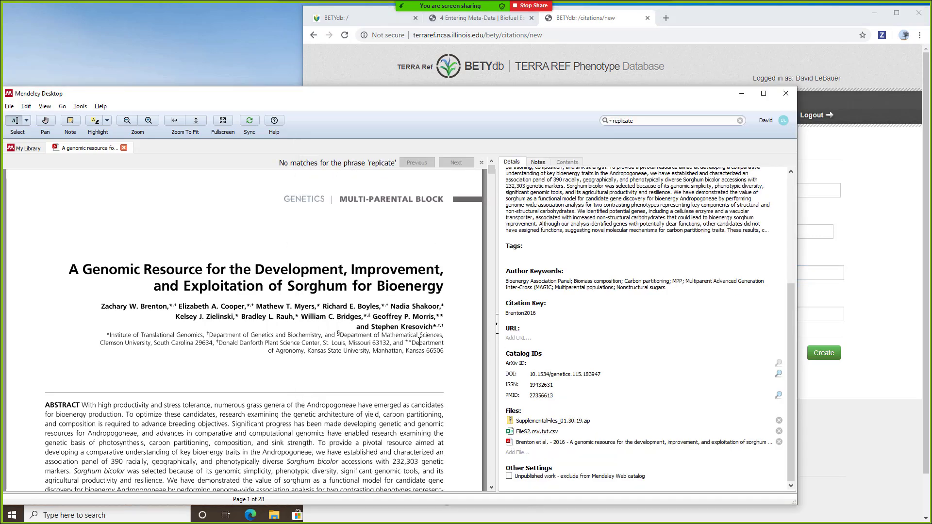
click(847, 224)
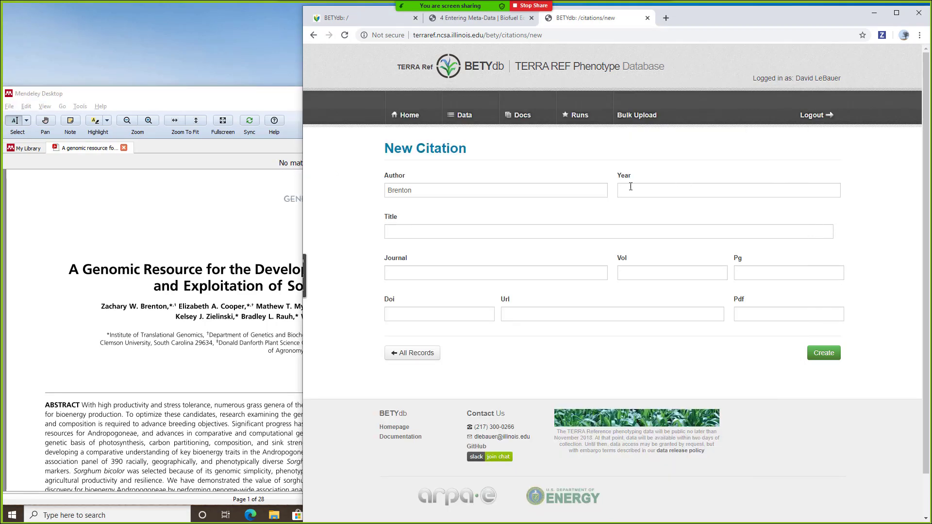
click(650, 193)
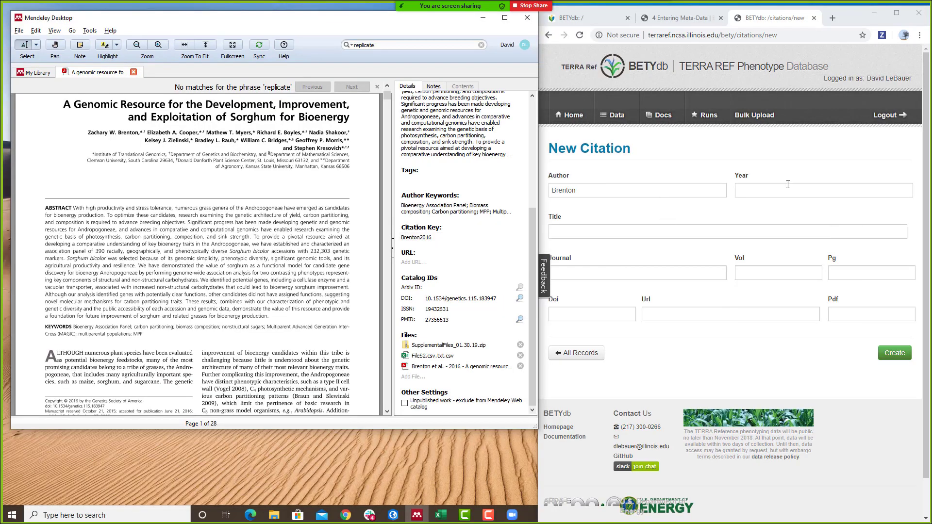
click(788, 188)
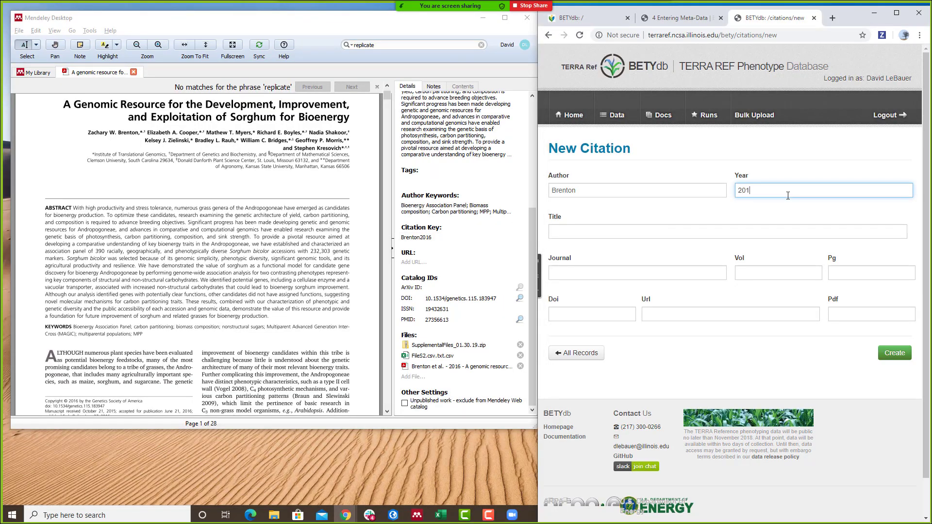
scroll(492, 201, up, 4)
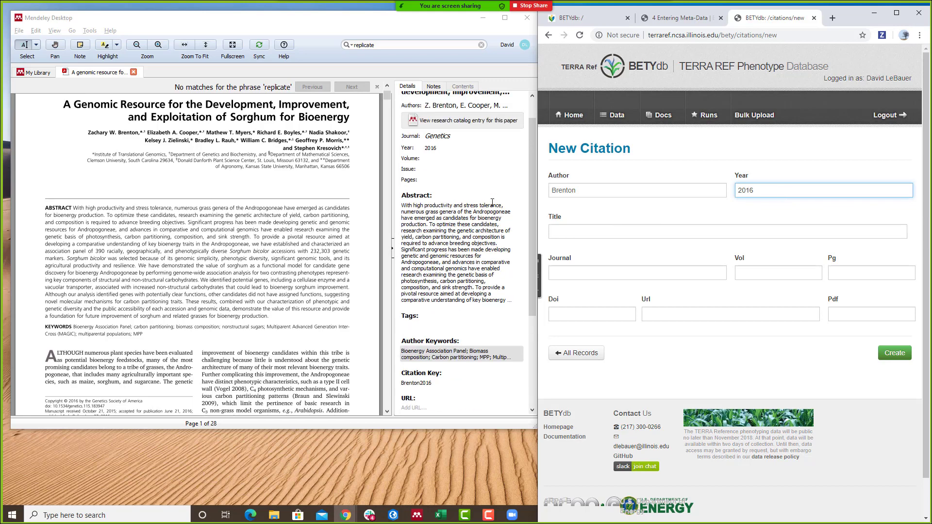
- Paste the paper's title into Title and enter Genetics as the journal
click(490, 123)
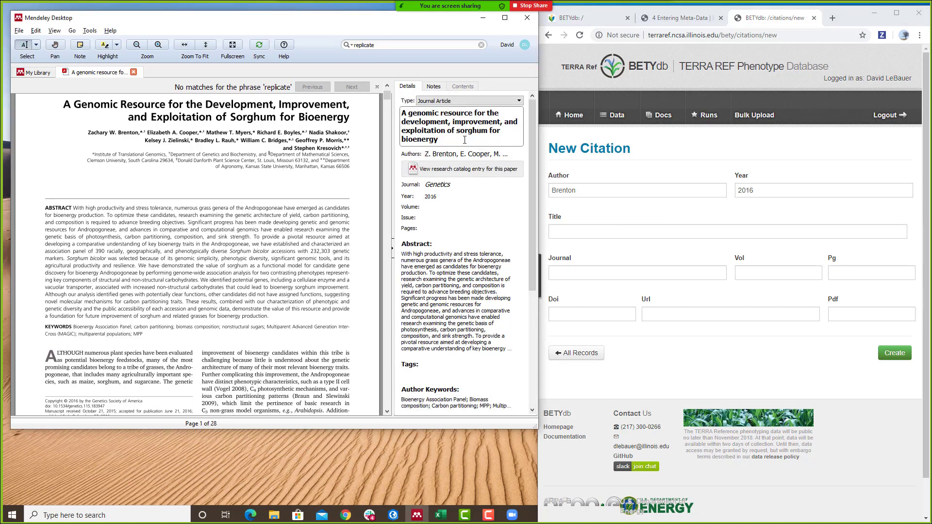
key(ctrl+a)
key(ctrl+c)
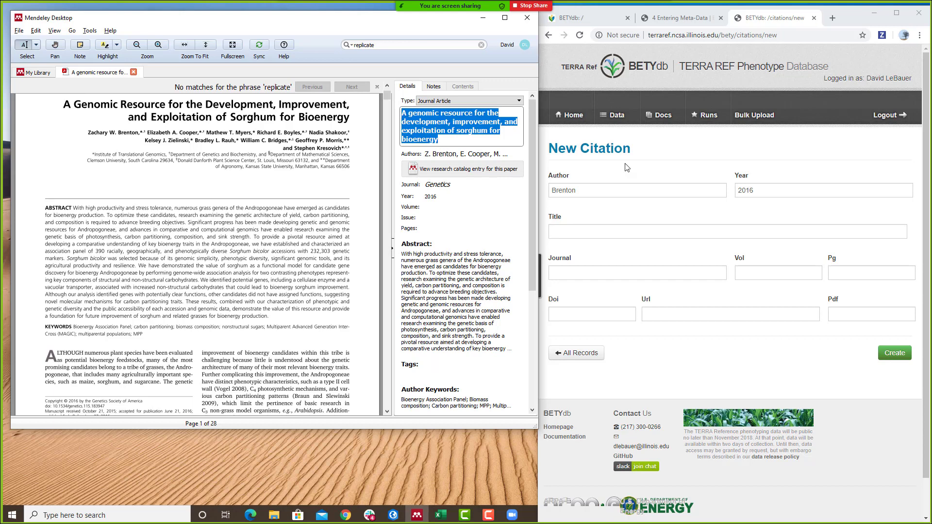
click(672, 233)
key(ctrl+v)
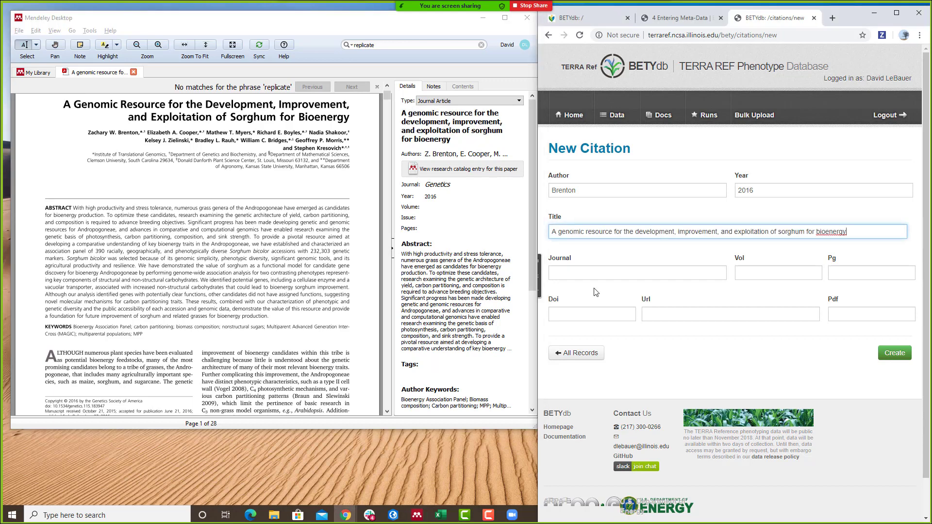
click(589, 276)
text(Ge)
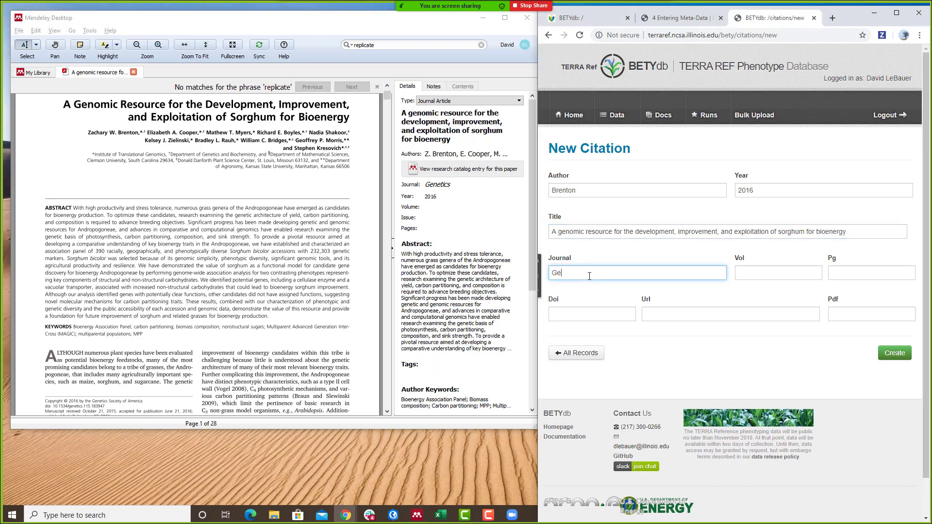
text(netics)
key(Tab)
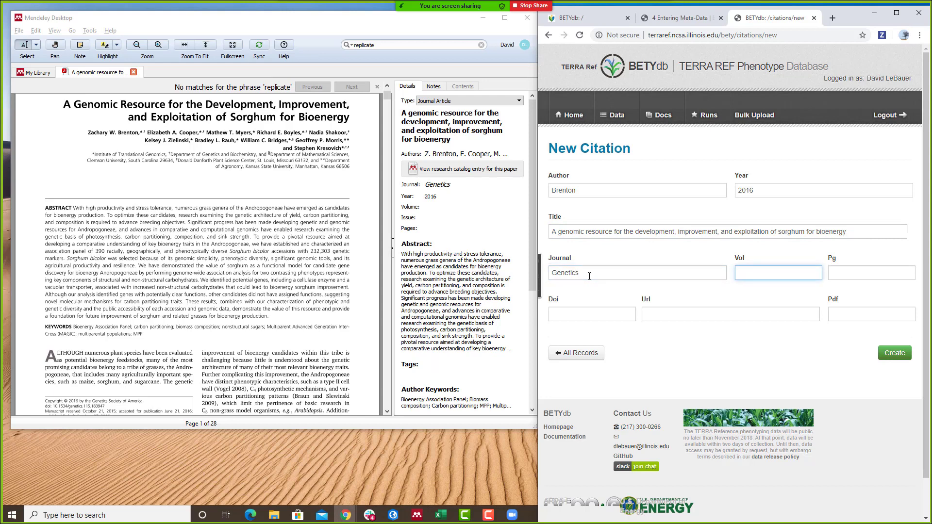
scroll(402, 302, down, 2)
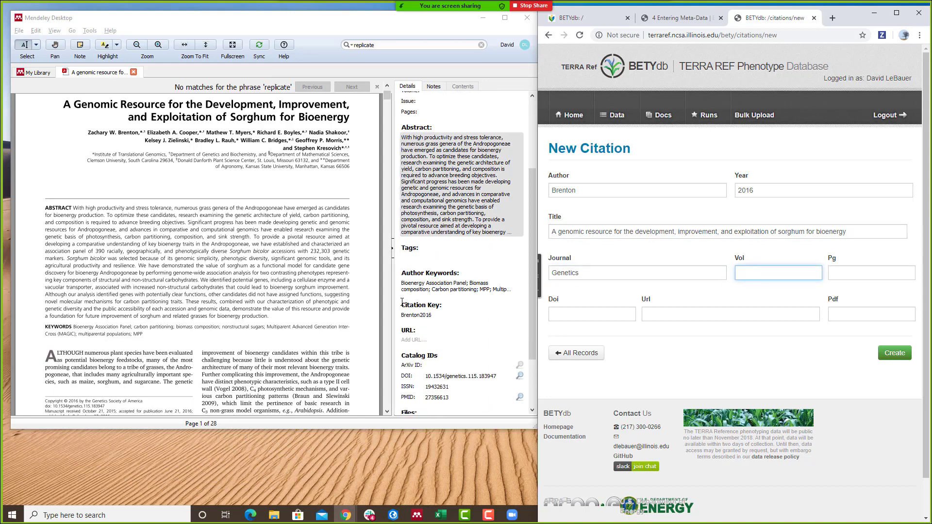
scroll(402, 302, down, 1)
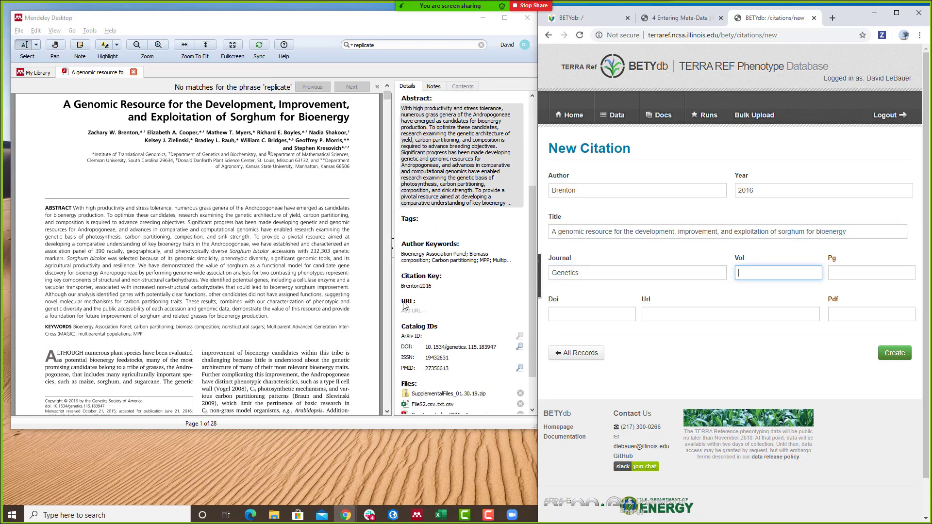
click(459, 345)
key(ctrl+c)
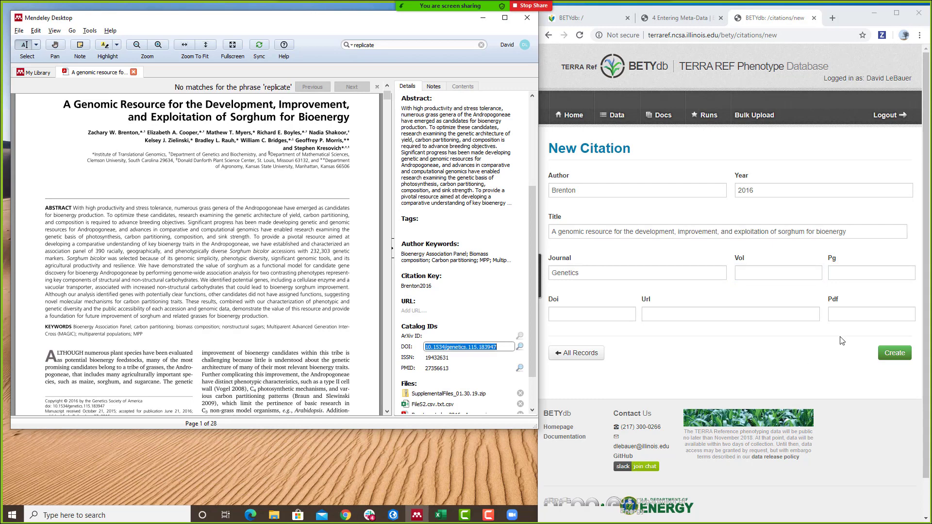
click(596, 315)
key(ctrl+v)
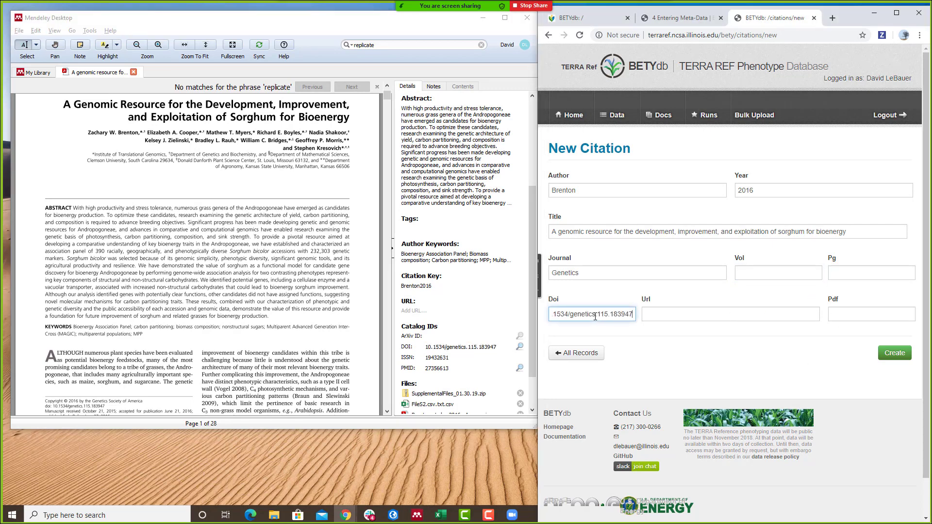
click(708, 310)
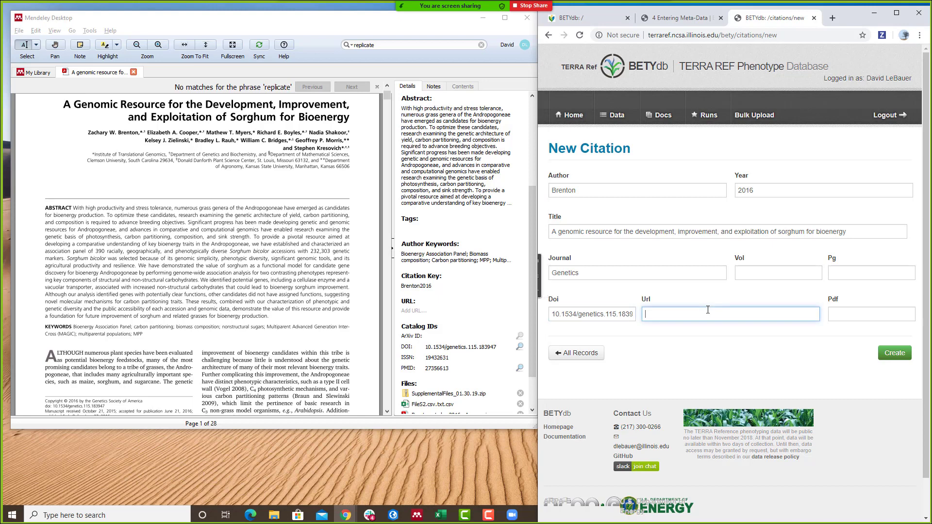
text(https://doi.org/)
key(ctrl+v)
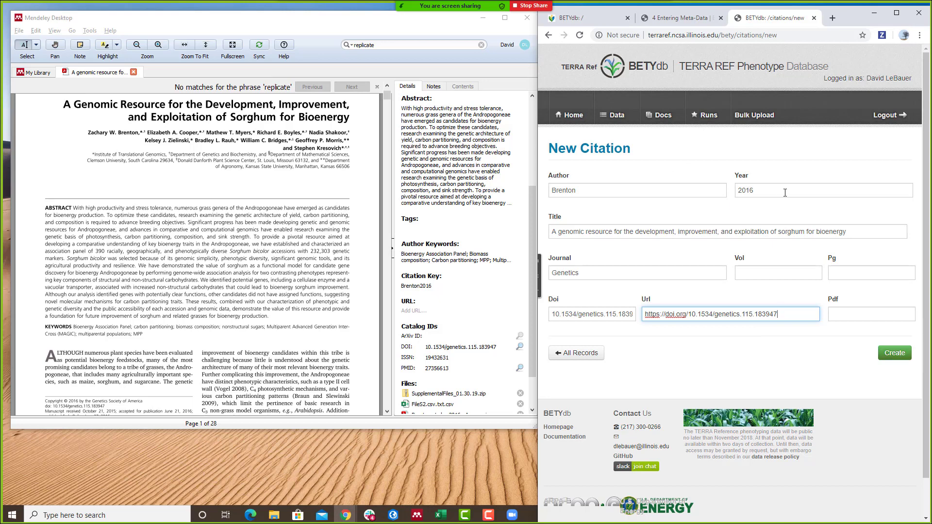
click(901, 358)
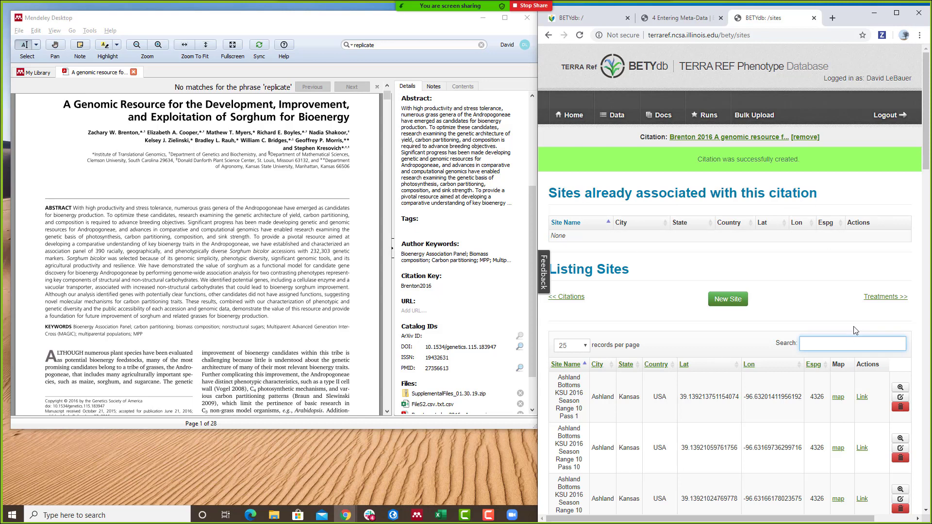
- Search the sites for 'clemson', then replace the search term with 'south carolina'
text(lemson)
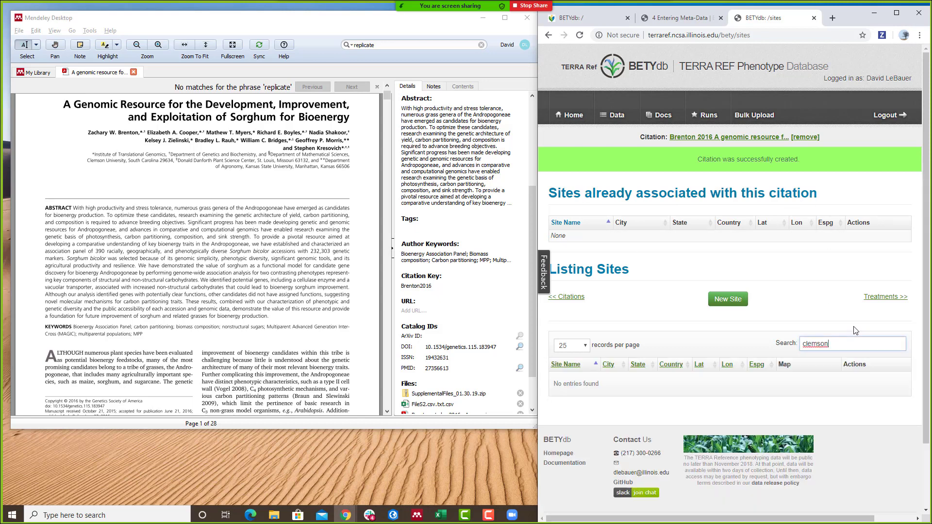
key(ctrl+a)
text(sou)
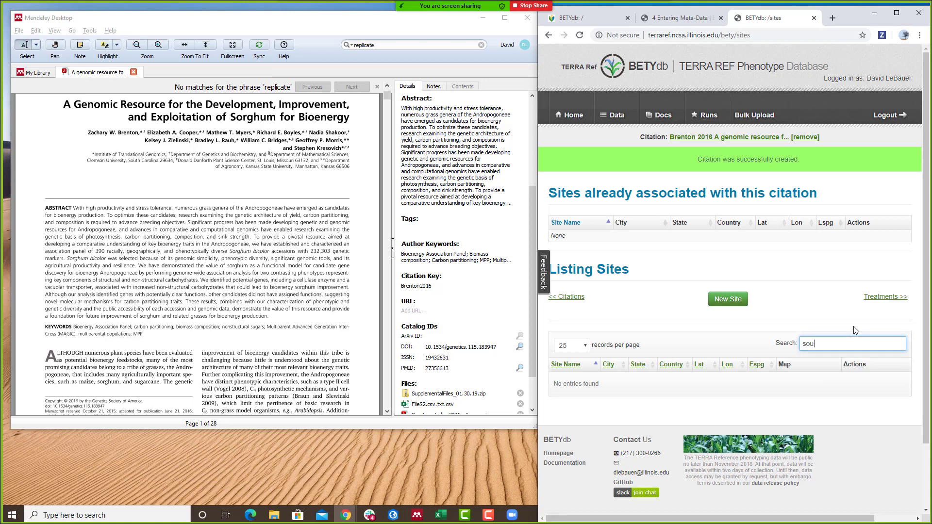
text(th carolina)
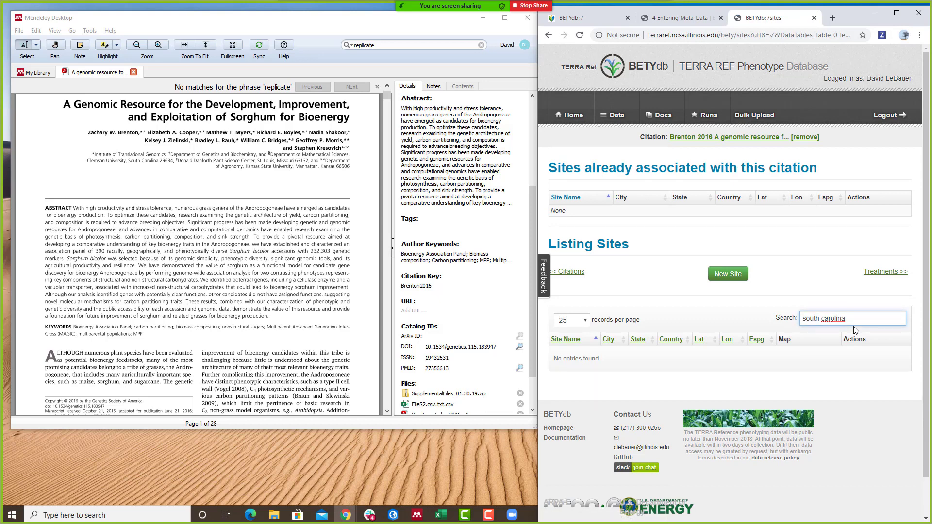
- Open BETYdb's New Site form and scroll the Mendeley PDF to the field design passage
click(718, 276)
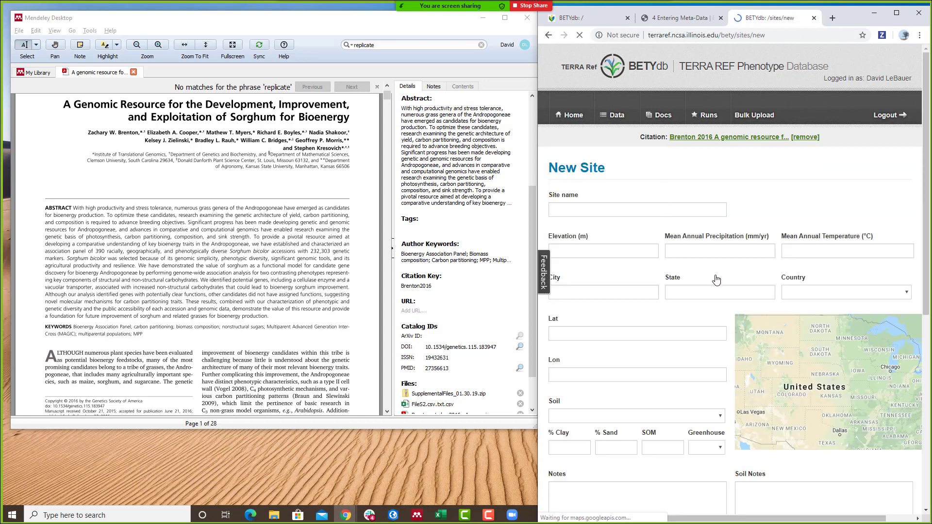
click(343, 283)
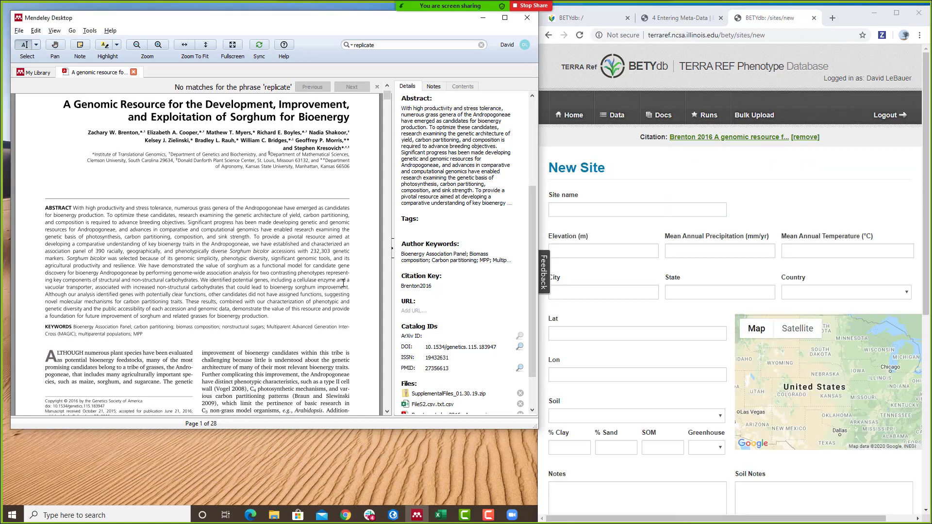
scroll(317, 249, down, 3)
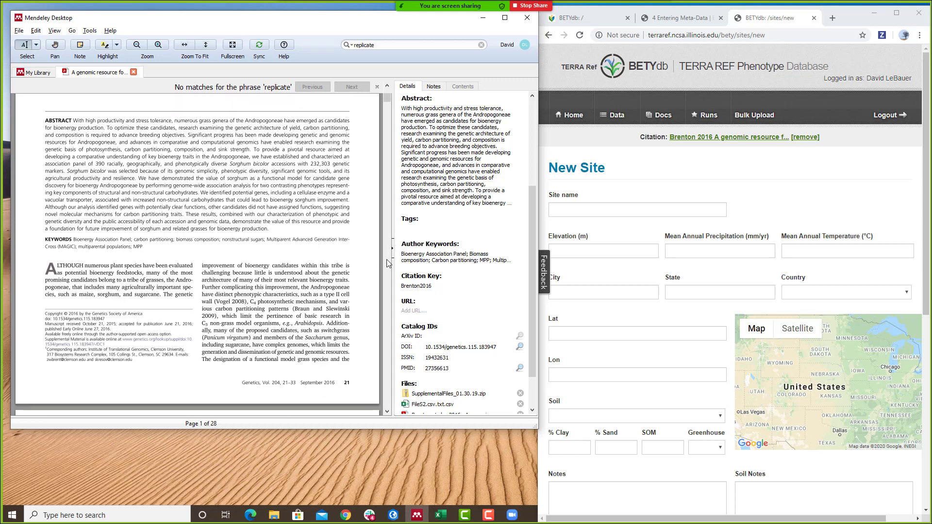
click(393, 246)
scroll(255, 268, down, 3)
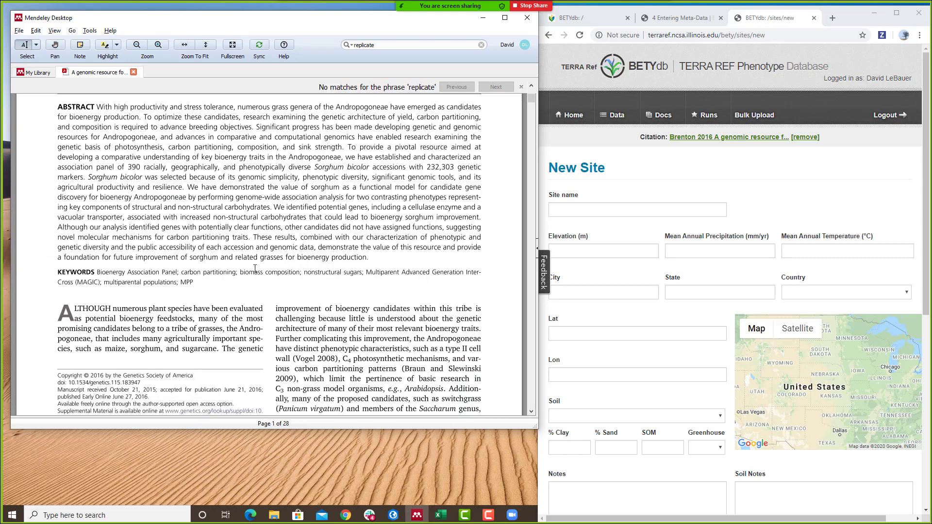
scroll(255, 269, down, 20)
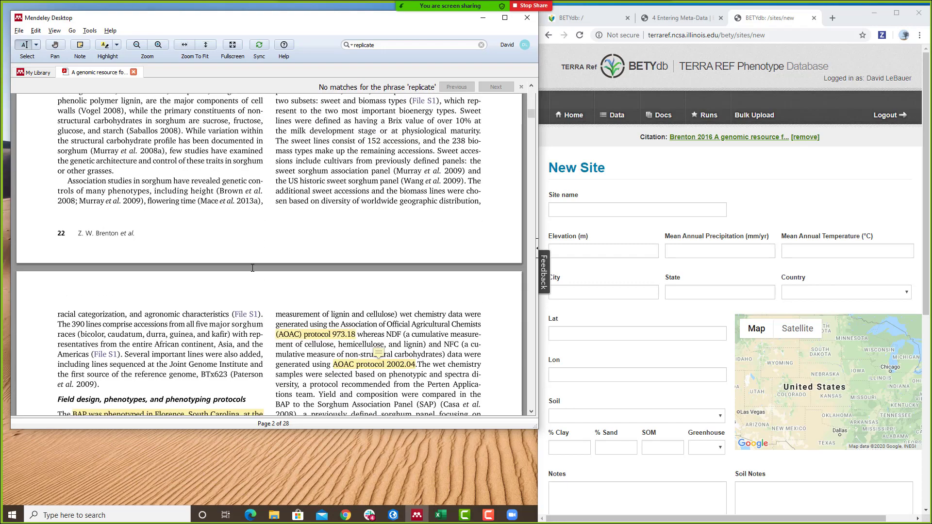
scroll(252, 269, down, 3)
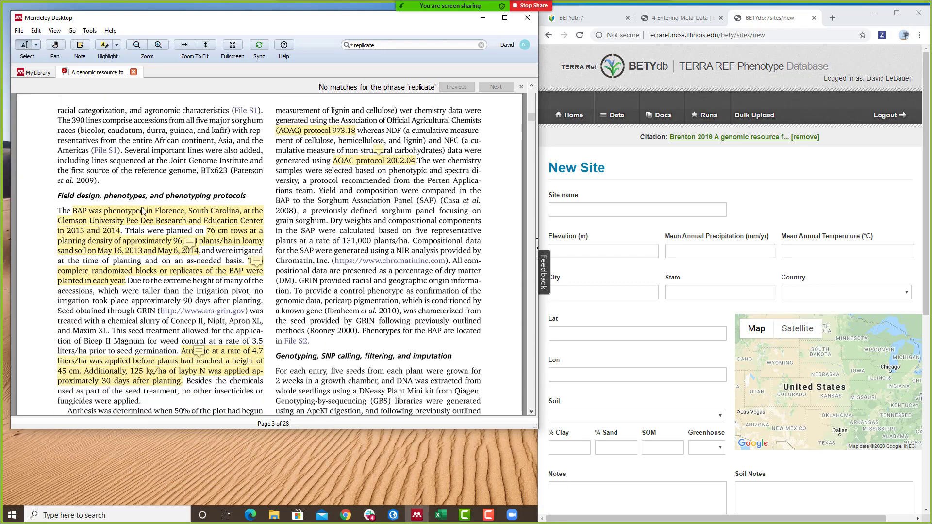
- Copy 'Clemson University Pee Dee Research and Education Center' from the paper's text
click(65, 223)
double_click(60, 222)
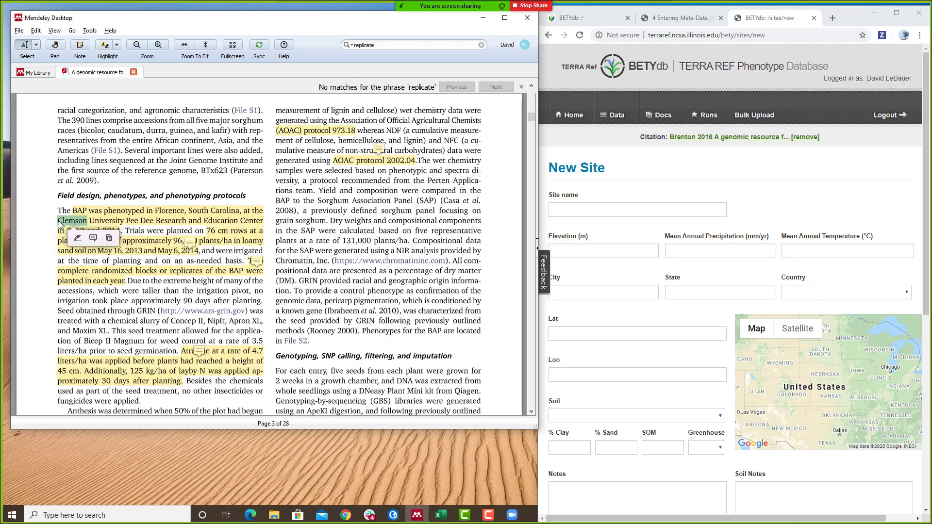
drag(60, 222, 260, 224)
right_click(261, 223)
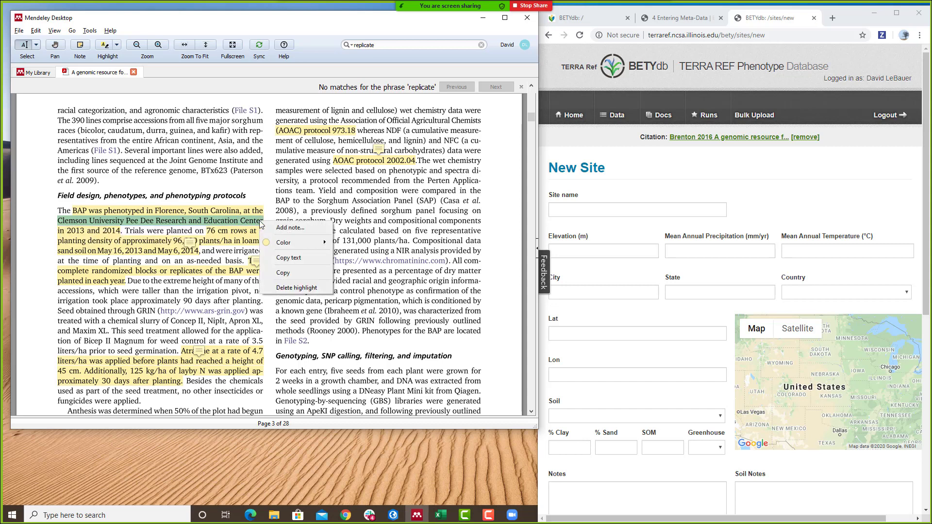
click(283, 273)
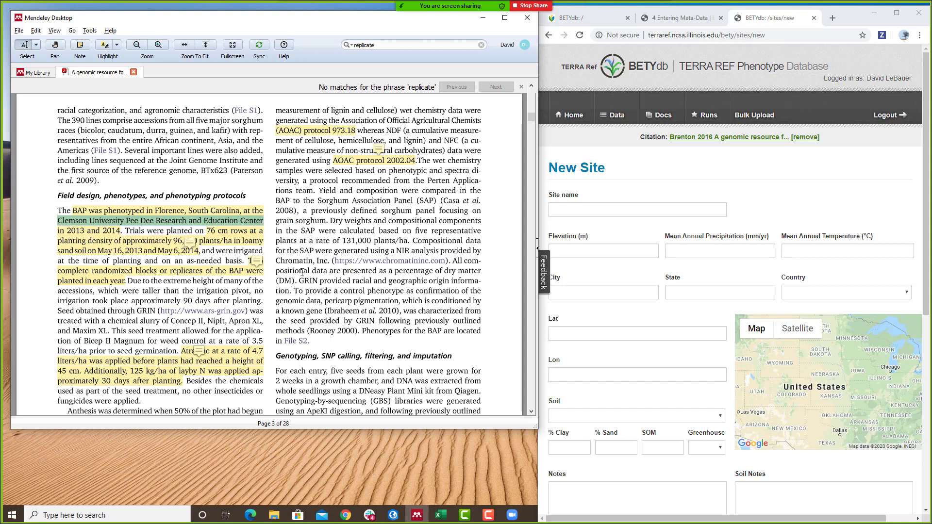
- Paste the center name as Site name and enter Florence, SC and united states for city, state and country
click(630, 207)
right_click(630, 206)
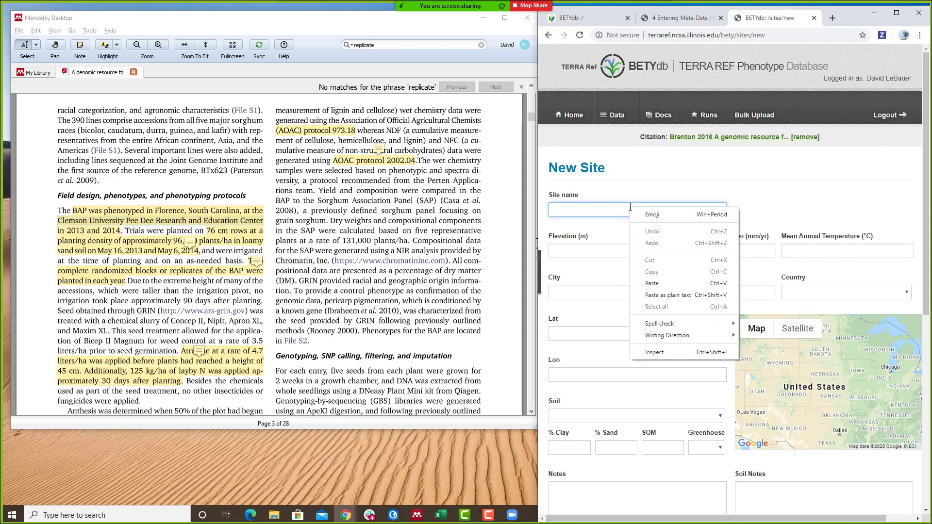
click(652, 283)
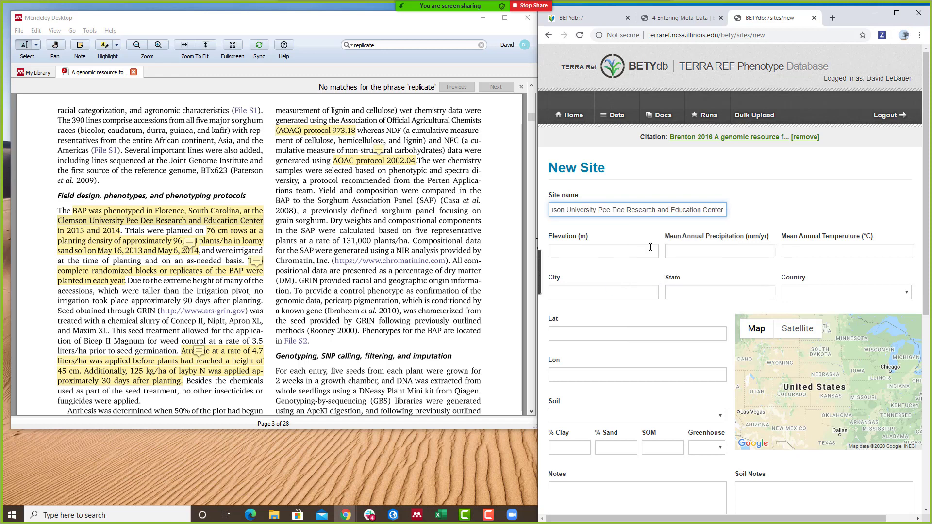
click(630, 292)
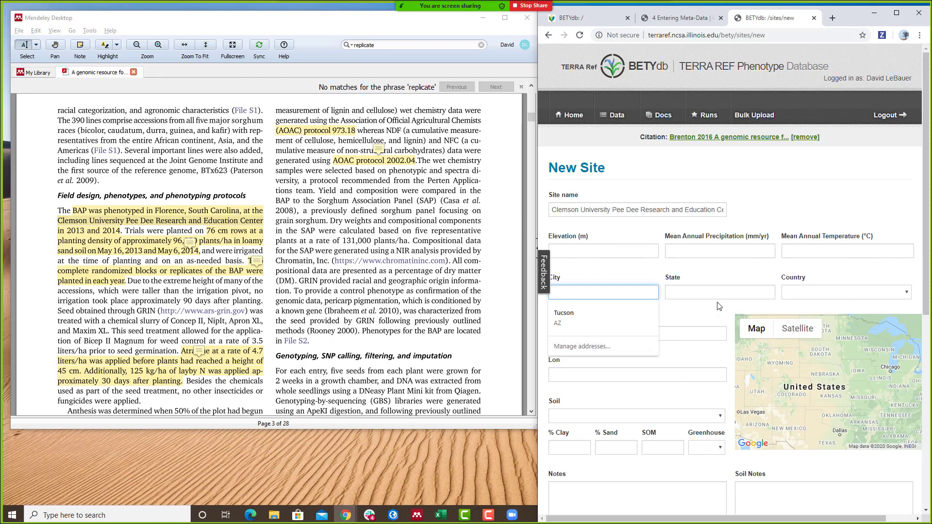
text(Florence)
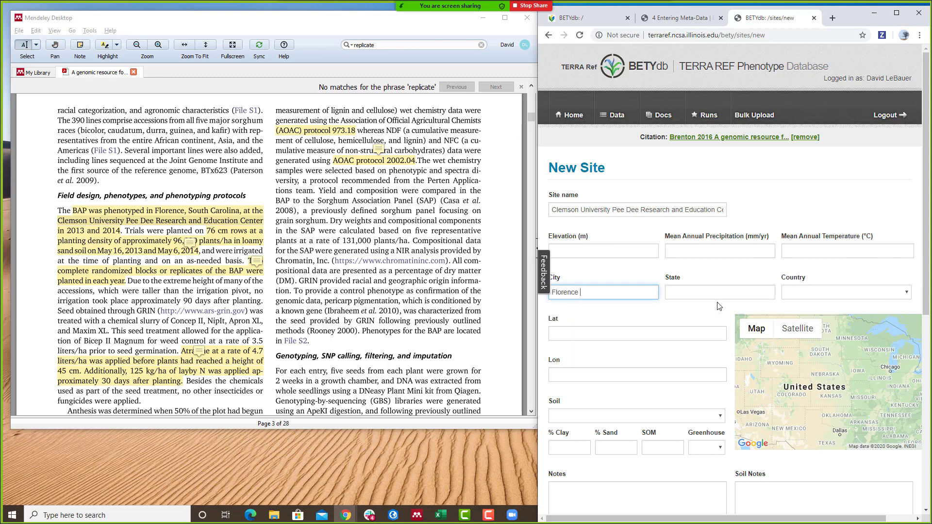
key(Tab)
text(SC)
key(Tab)
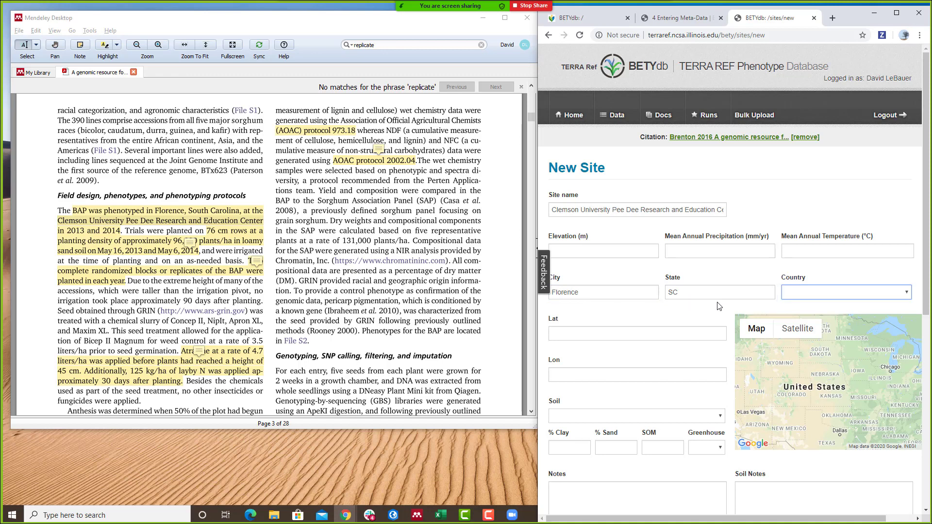
text(united states)
key(Tab)
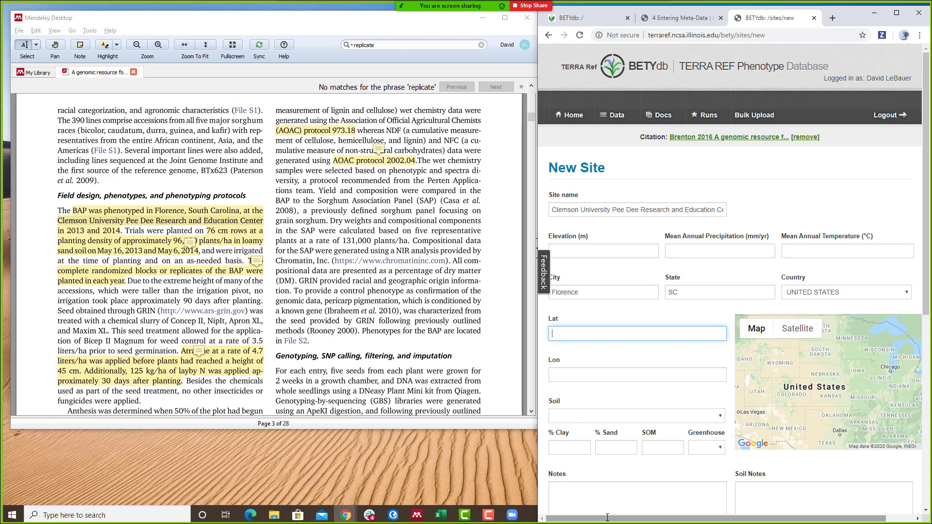
- Place the map marker near Florence, SC, giving lat 34.30123101464456 and lon -79.62941622942193
drag(887, 405, 846, 384)
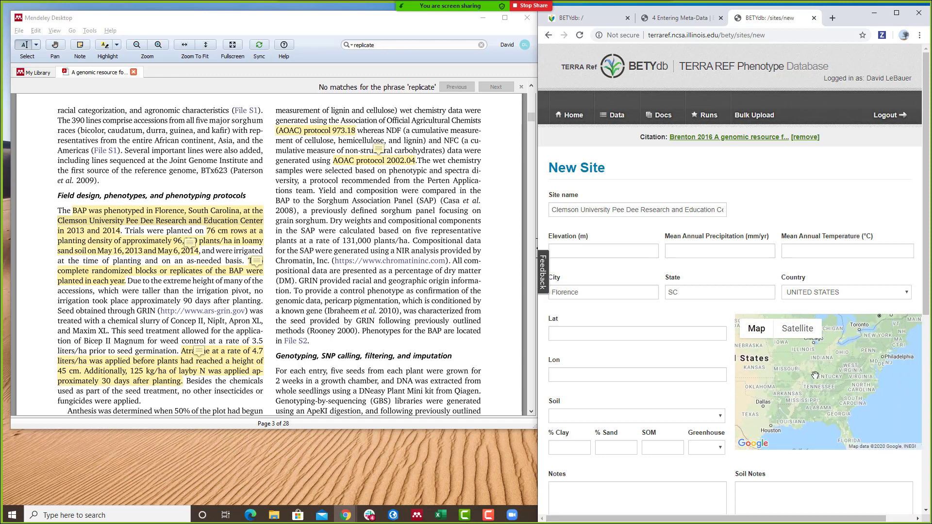
click(851, 382)
double_click(846, 410)
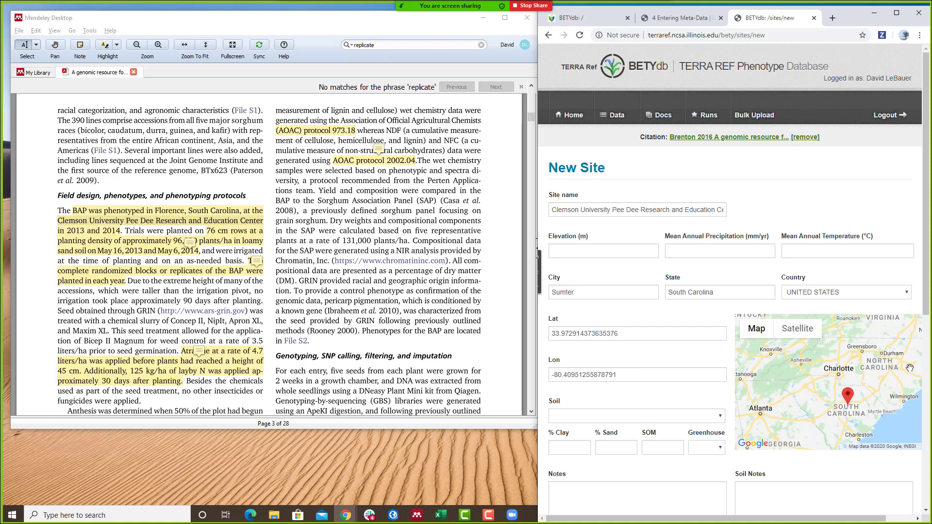
double_click(888, 389)
double_click(814, 413)
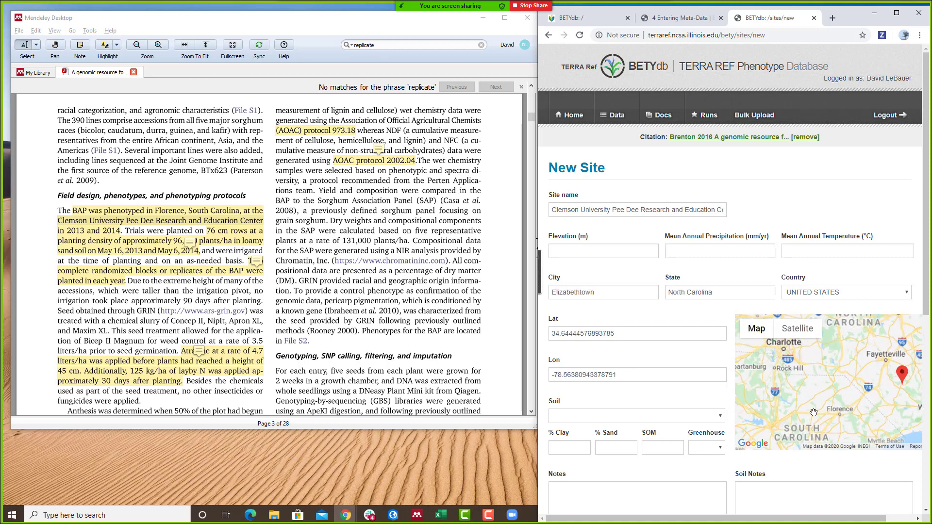
drag(872, 425, 850, 411)
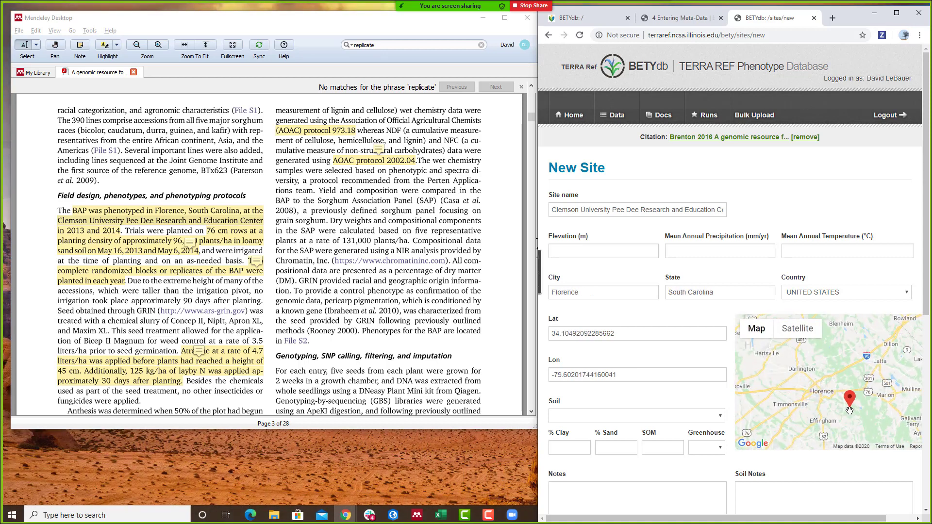
double_click(834, 384)
double_click(867, 377)
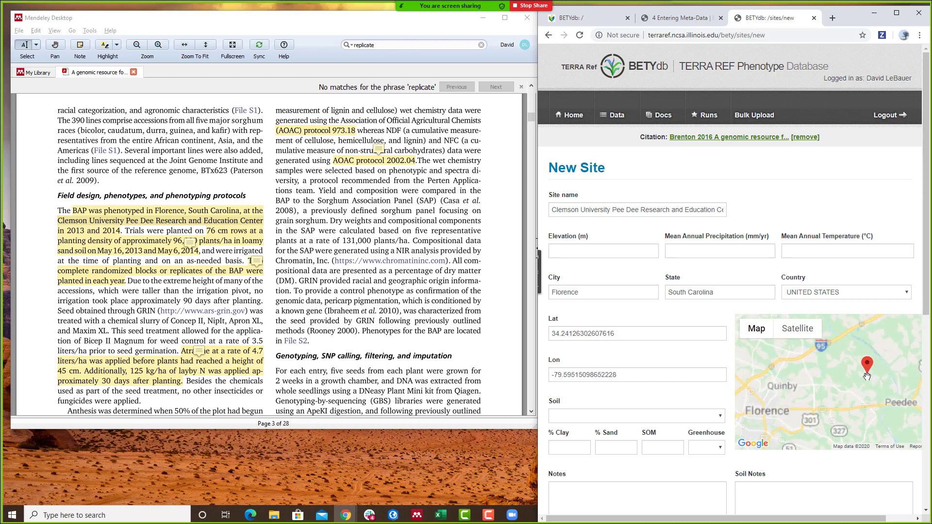
drag(817, 378, 817, 439)
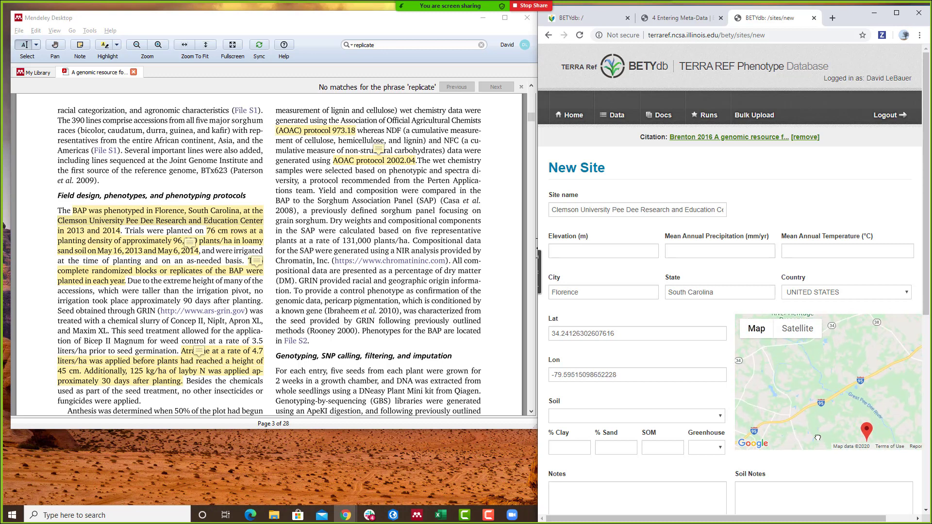
double_click(843, 391)
drag(843, 406, 842, 429)
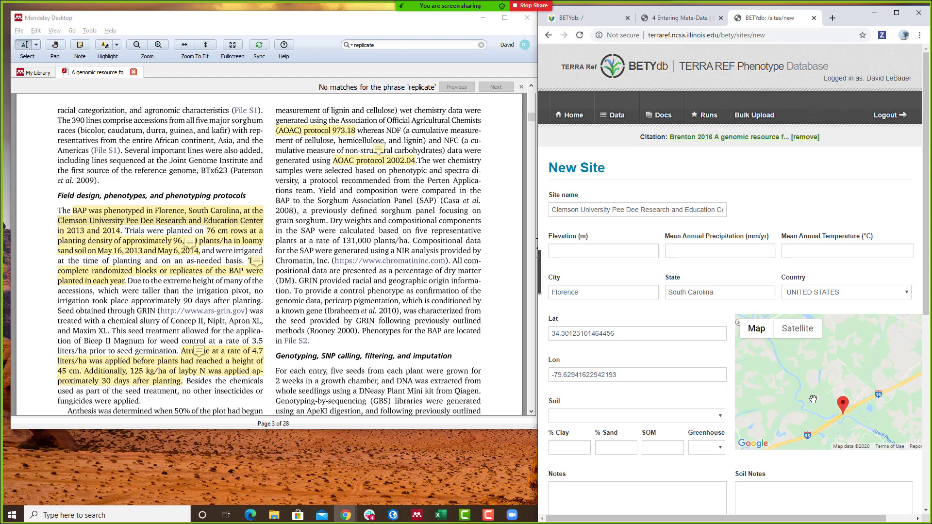
scroll(842, 427, up, 2)
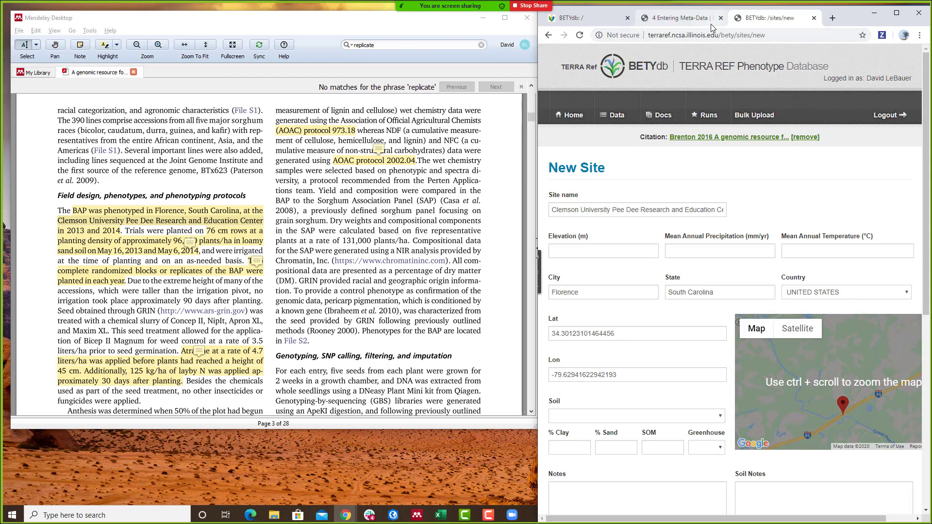
- Search the research center name and view it on Google Maps in satellite view
click(831, 17)
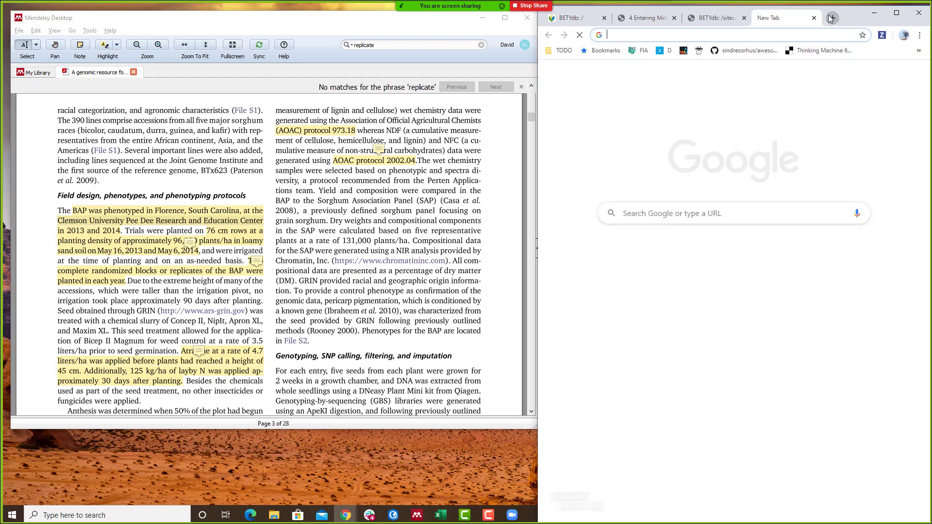
key(ctrl+v)
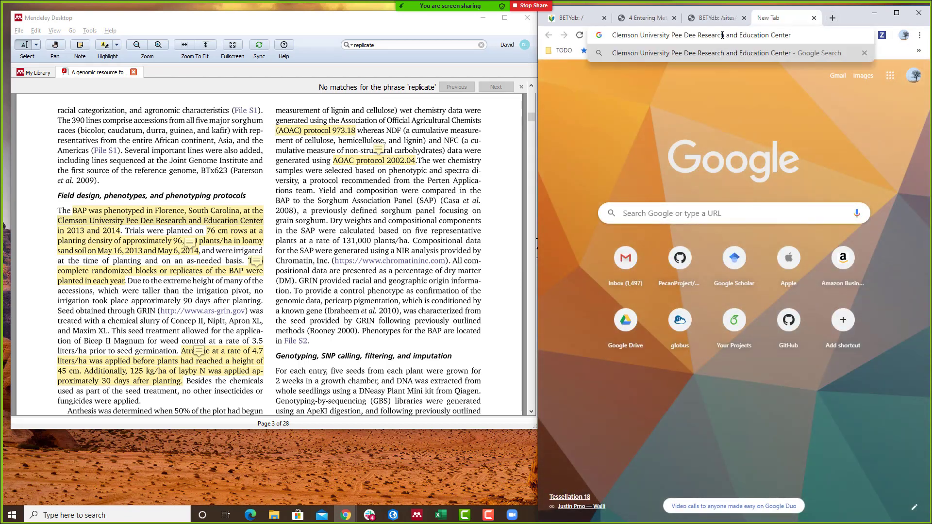
key(Return)
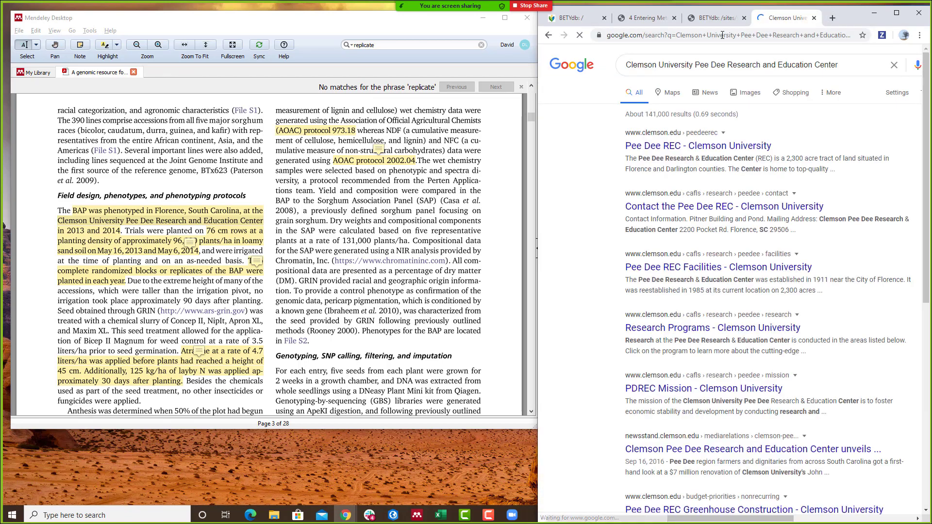
click(677, 97)
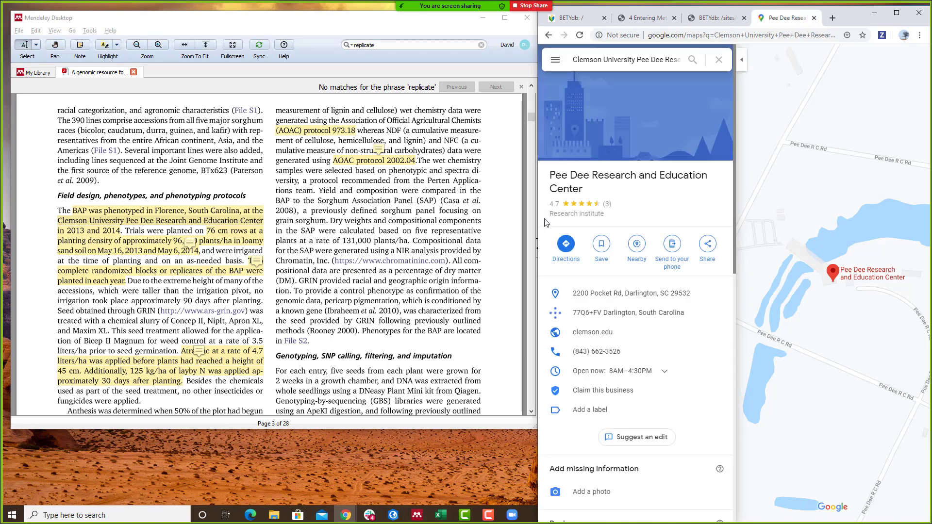
right_click(833, 281)
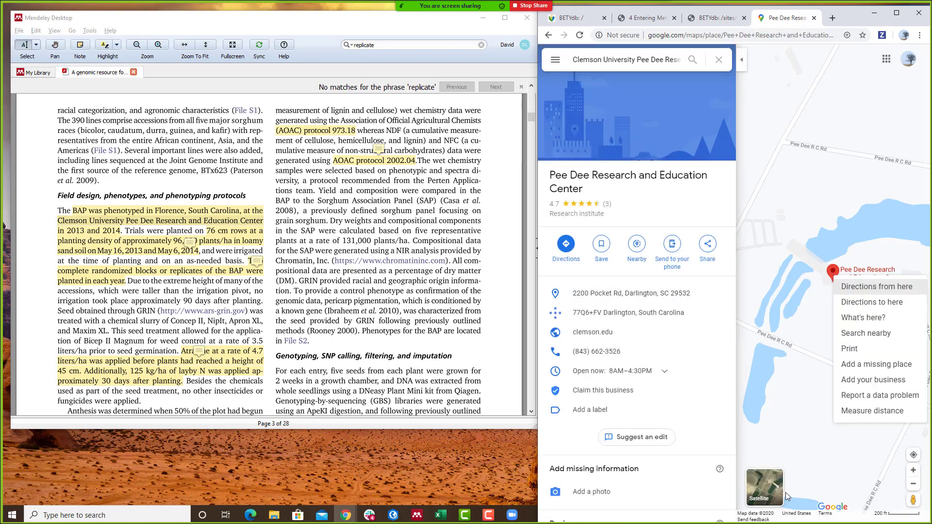
click(759, 490)
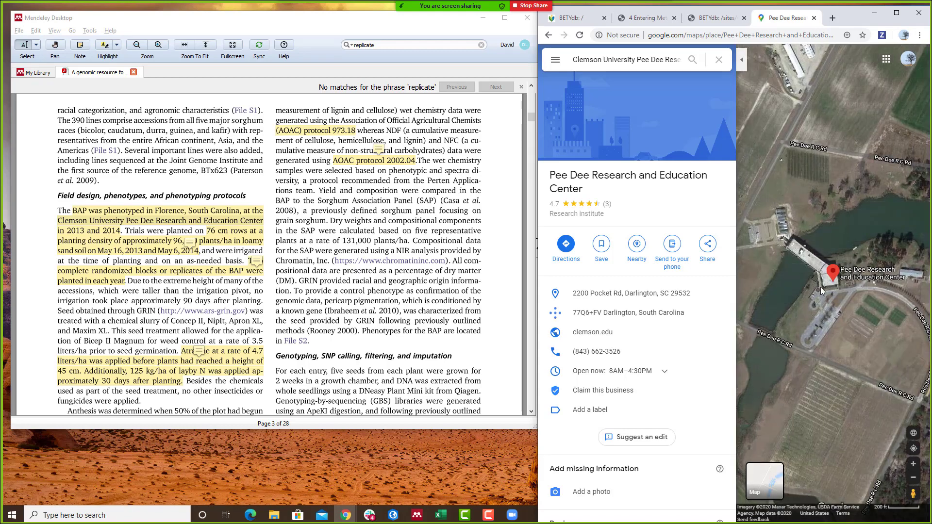
scroll(820, 287, down, 2)
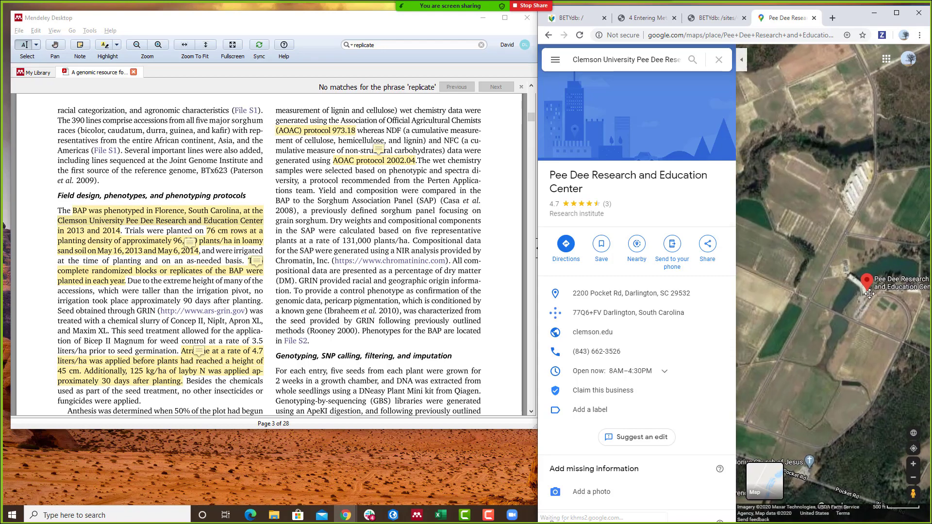
drag(820, 287, 870, 293)
scroll(870, 293, down, 2)
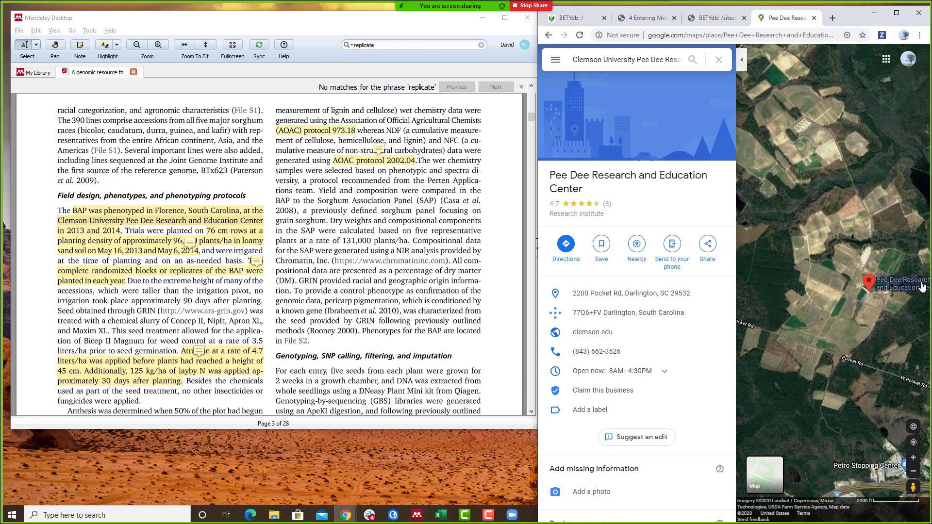
scroll(874, 296, up, 2)
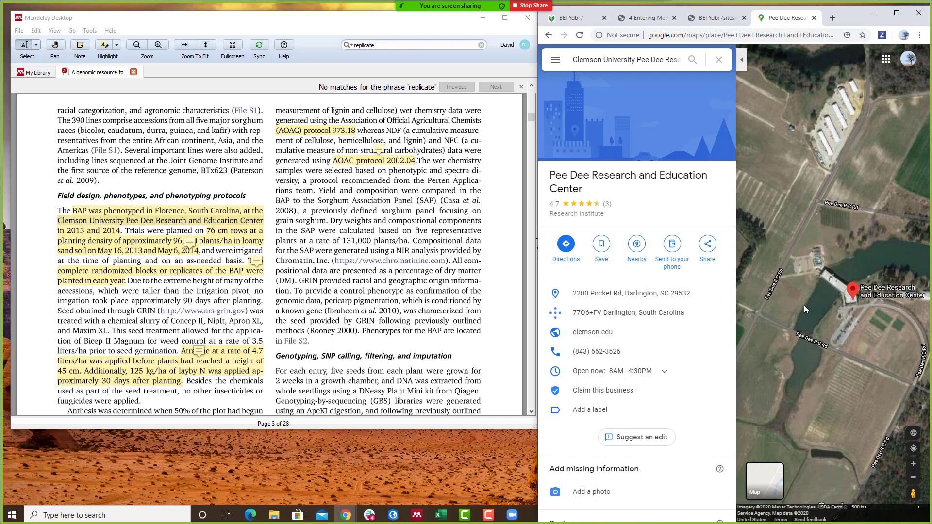
- Use What's here? on the Pee Dee marker and copy its coordinates 34.289488, -79.737525
mouse_move(852, 295)
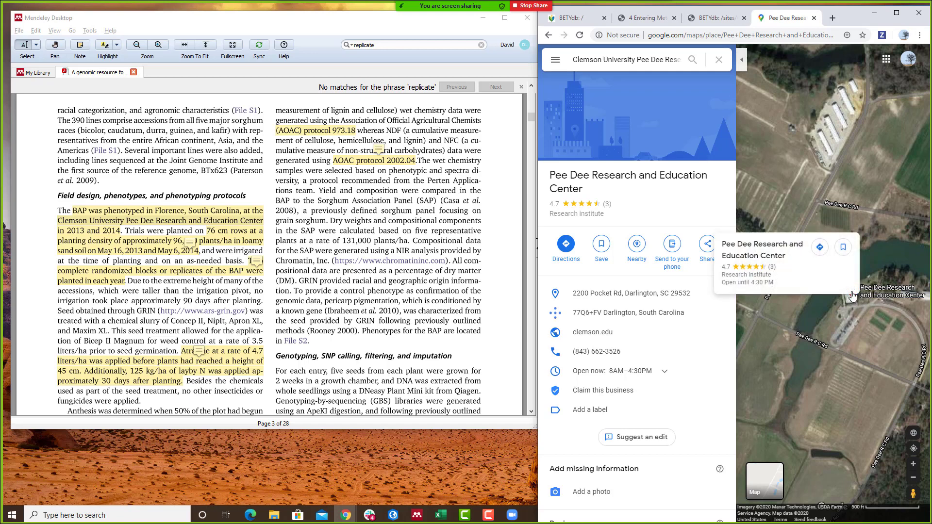
right_click(852, 295)
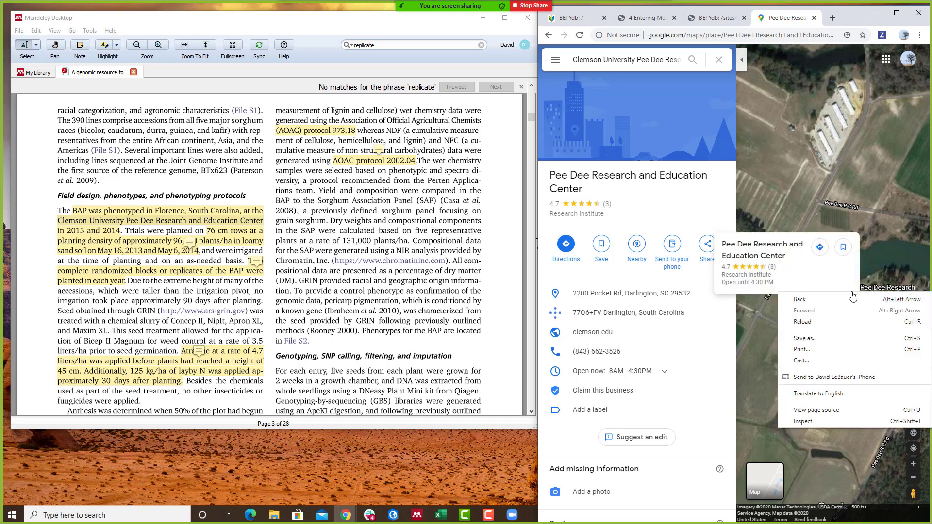
click(848, 254)
click(853, 298)
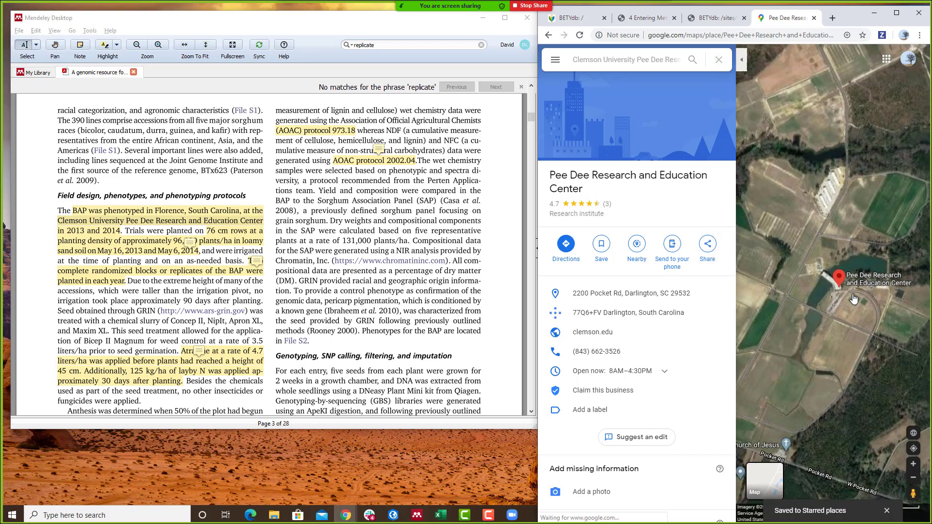
right_click(854, 298)
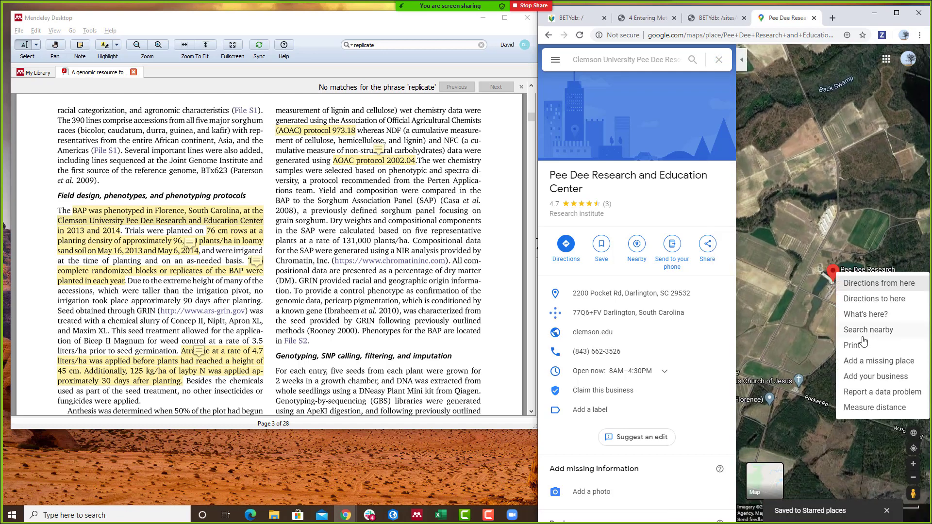
click(866, 315)
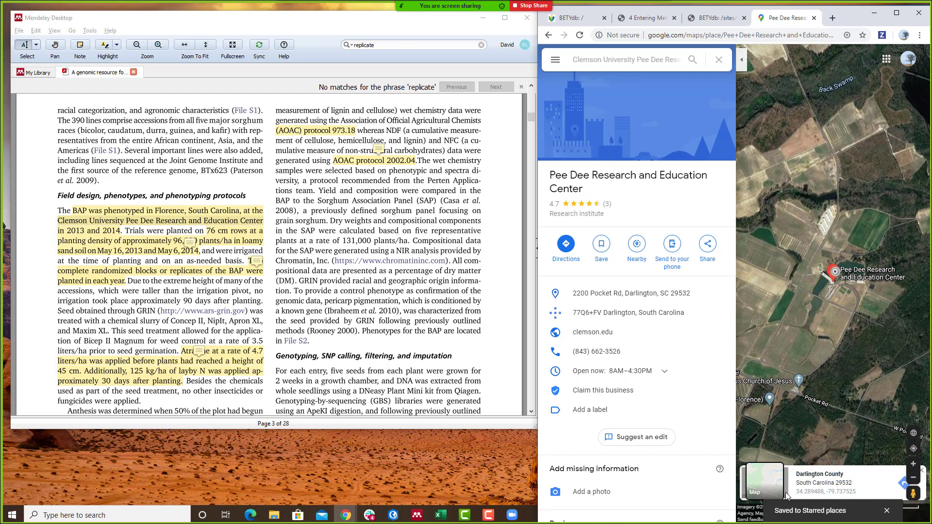
triple_click(857, 492)
key(ctrl+c)
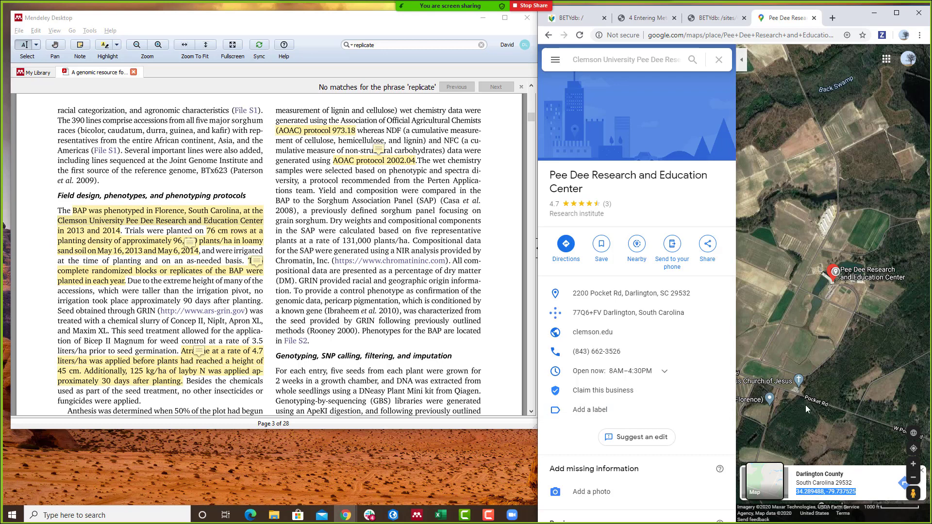
right_click(769, 356)
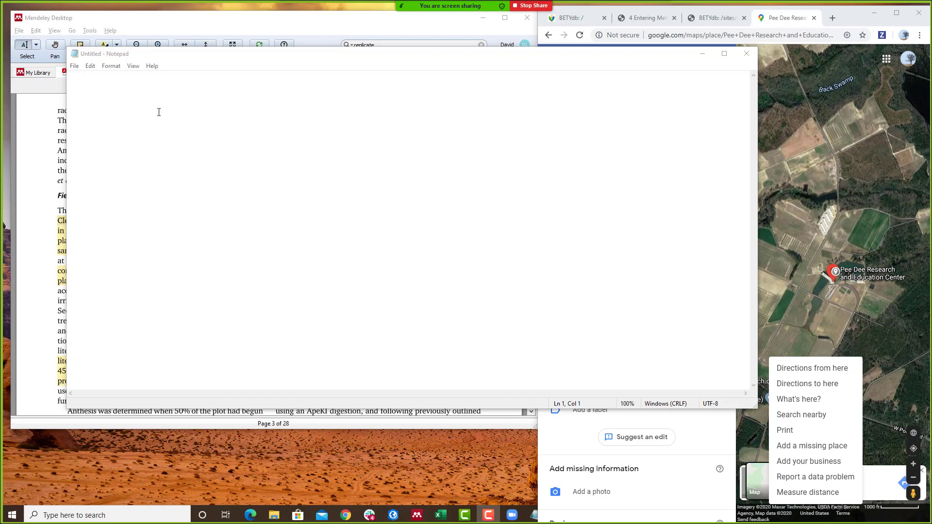
- Paste the coordinates 34.289488, -79.737525 into the blank Notepad note
right_click(153, 111)
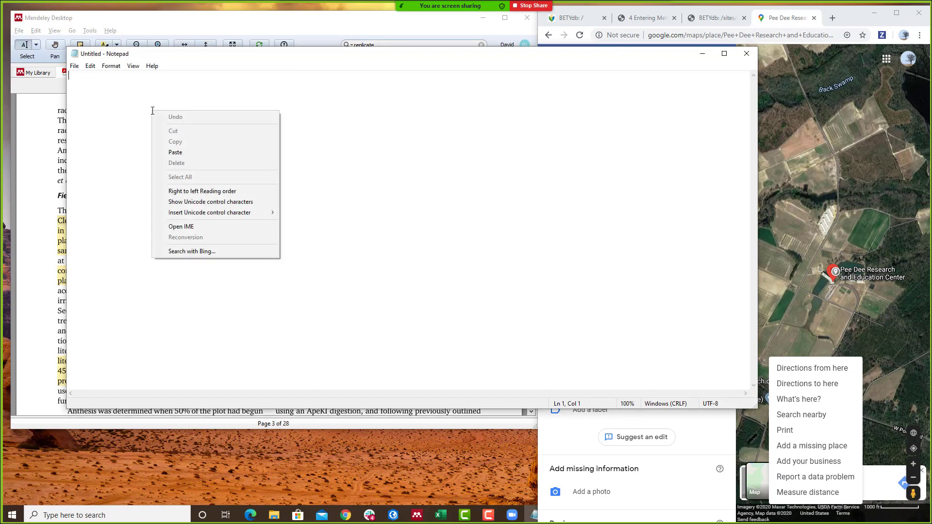
click(123, 97)
key(ctrl+v)
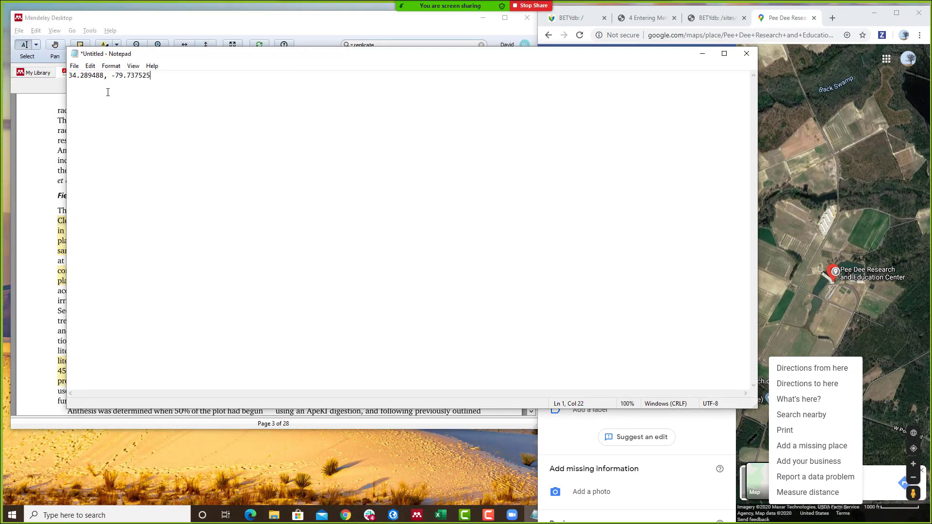
- Get a nearby spot's coordinates, 34.299345, -79.739244, and paste them on line 2
click(777, 269)
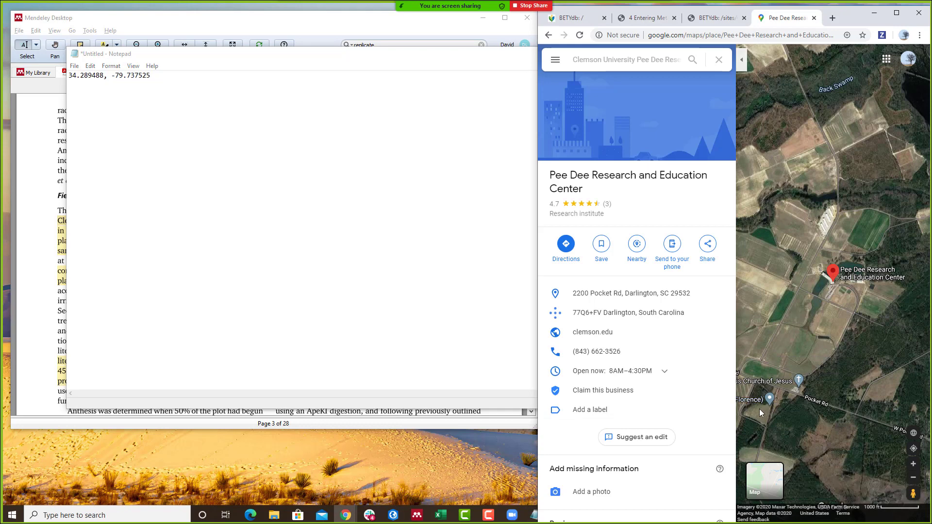
scroll(835, 103, down, 2)
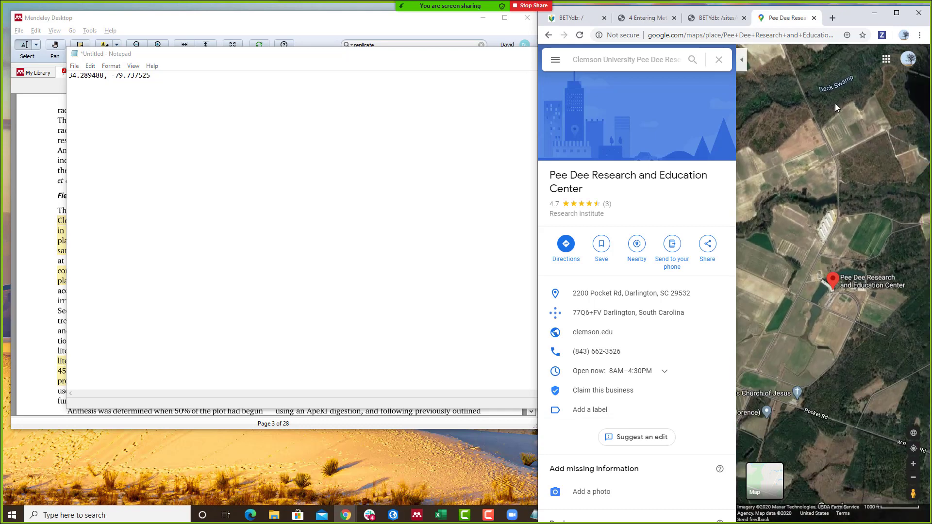
drag(829, 98, 881, 220)
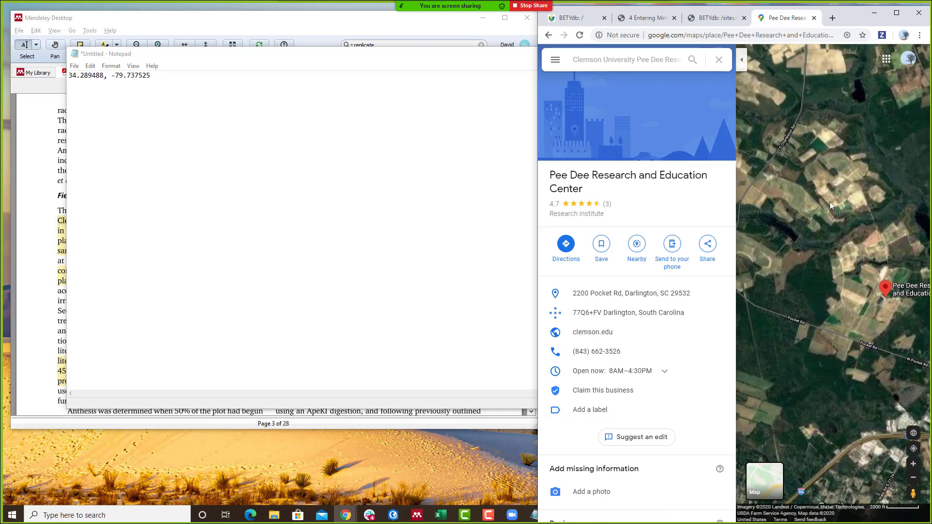
right_click(787, 191)
click(894, 232)
right_click(879, 238)
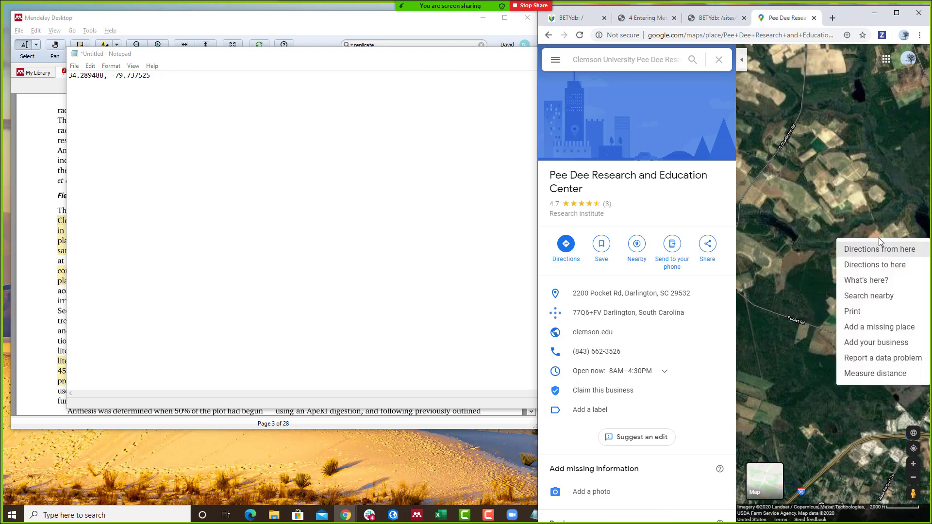
click(876, 281)
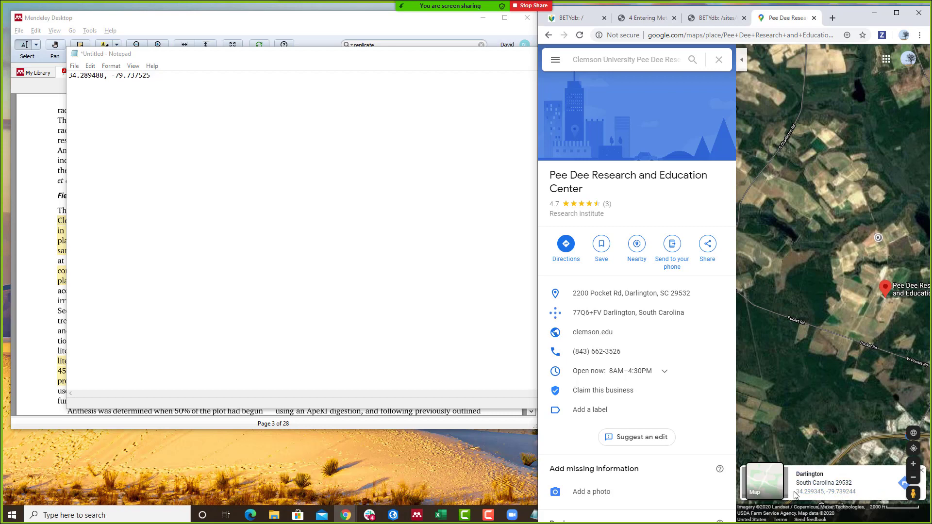
drag(795, 492, 869, 495)
key(ctrl+c)
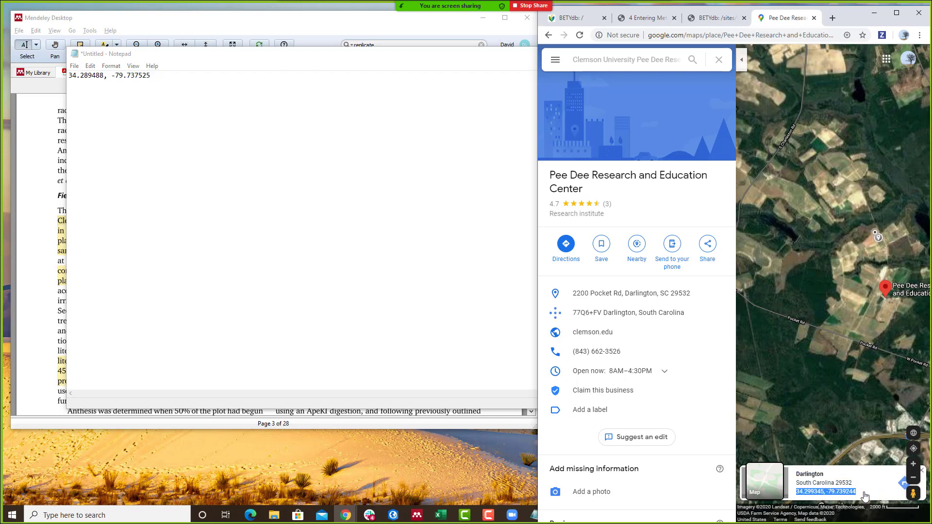
click(238, 187)
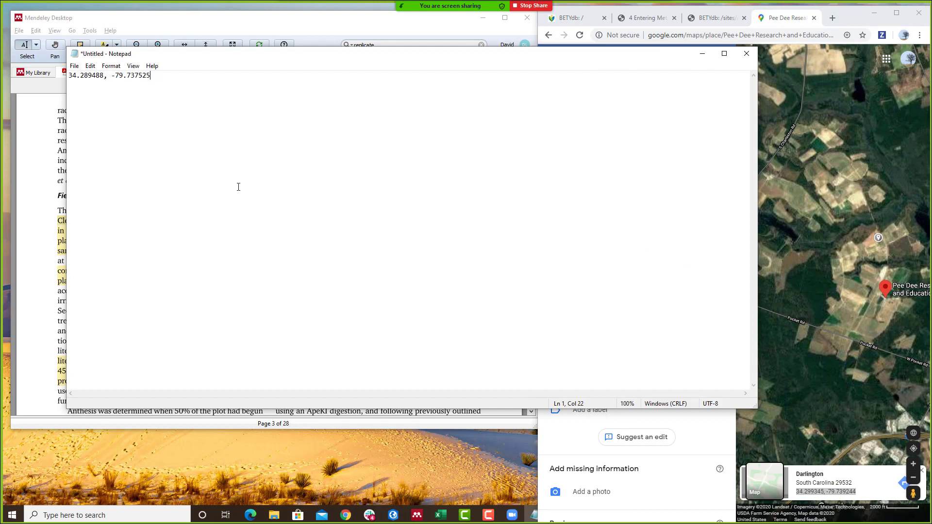
key(Return)
key(ctrl+v)
- Trim line 1 to 34.289, -79.737, delete the second line, and select the result
drag(92, 75, 102, 76)
click(102, 76)
drag(92, 75, 105, 77)
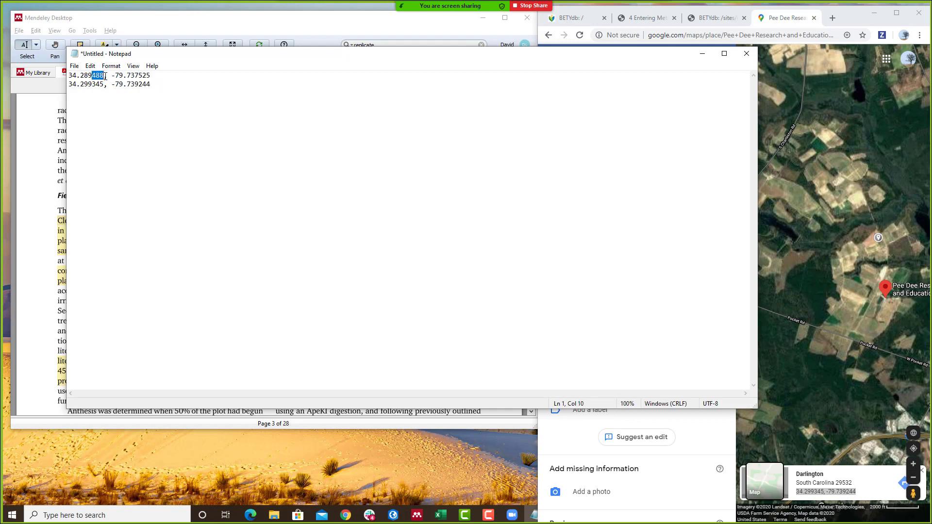
key(BackSpace)
drag(126, 76, 68, 72)
key(BackSpace)
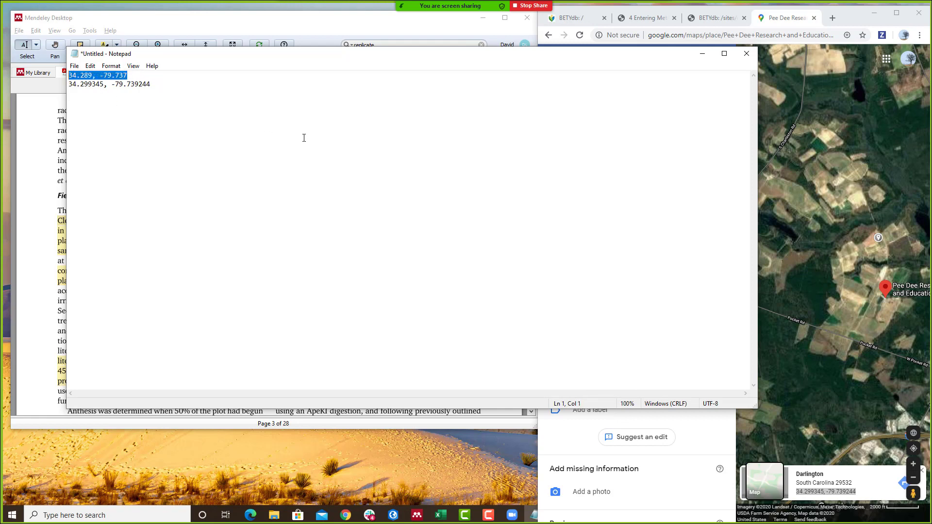
drag(206, 78, 218, 95)
key(BackSpace)
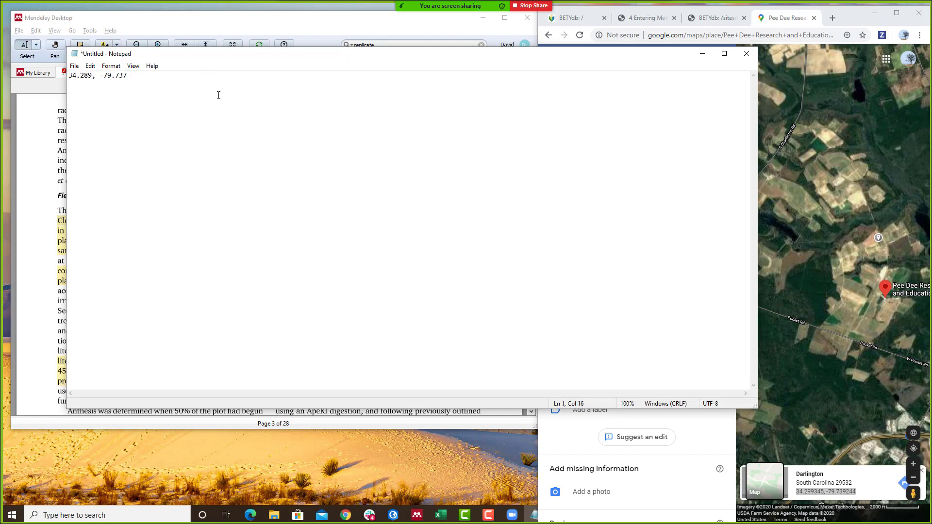
key(ctrl+shift+Left)
key(ctrl+shift+Left)
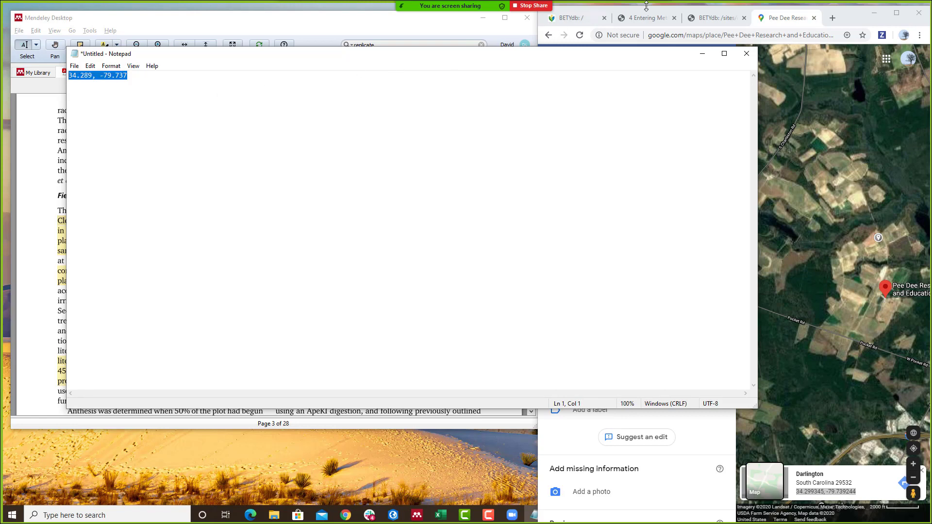
- Copy 34.289 into the site's Lat field and change the Lon decimals to give -79.737
click(712, 19)
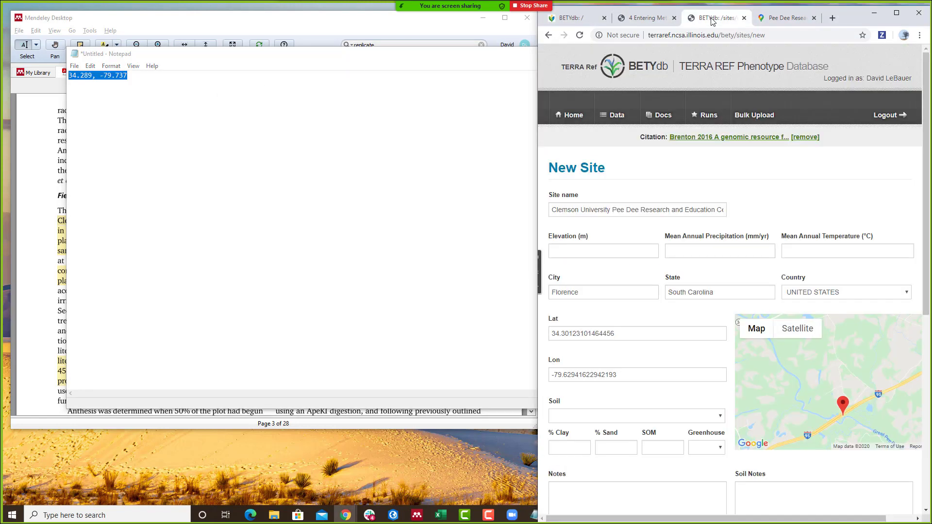
click(289, 127)
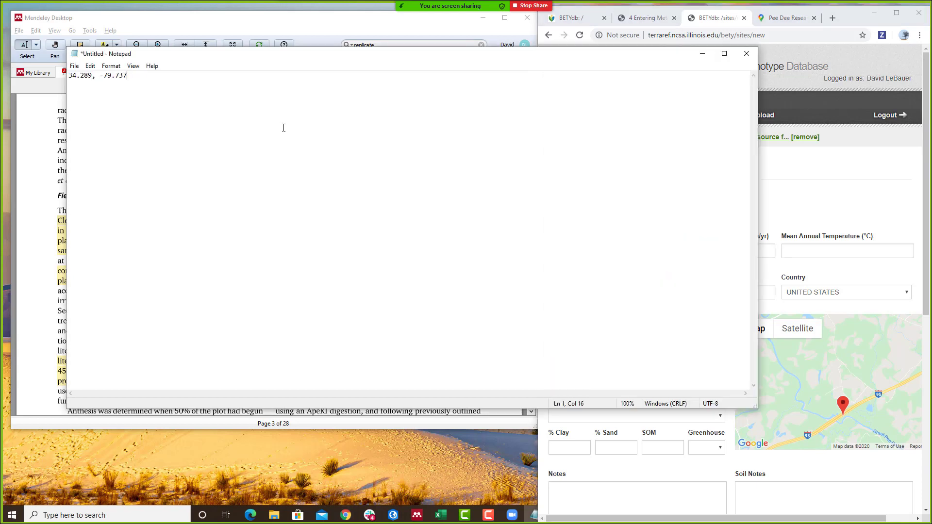
click(93, 76)
key(ctrl+shift+Left)
key(ctrl+shift+Left)
key(ctrl+c)
click(878, 207)
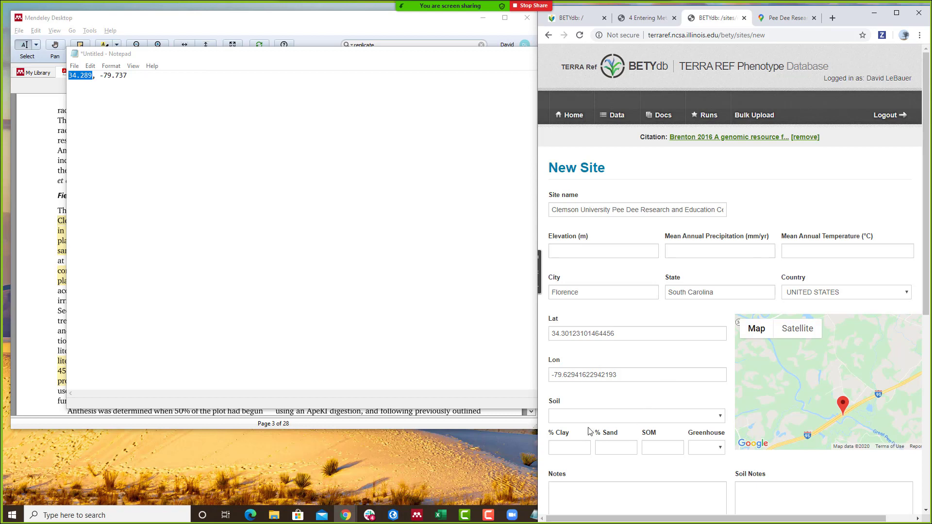
double_click(622, 335)
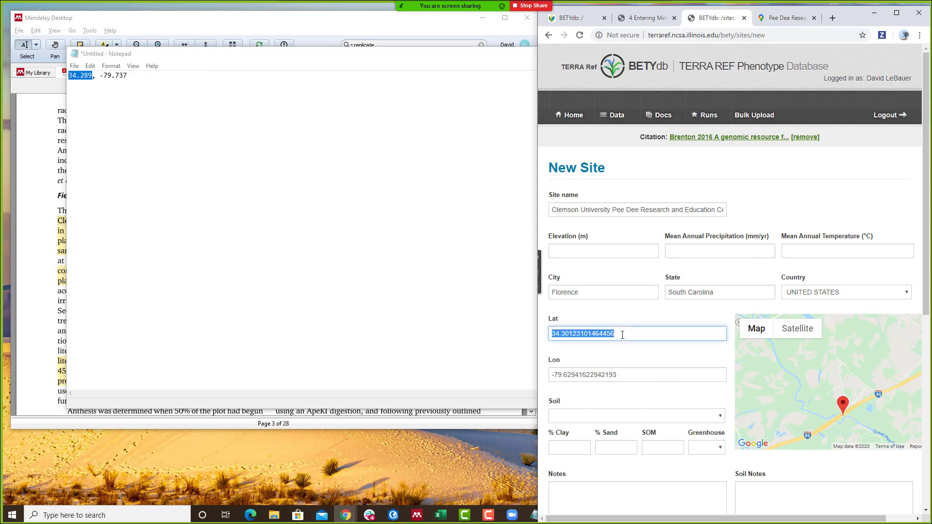
key(ctrl+v)
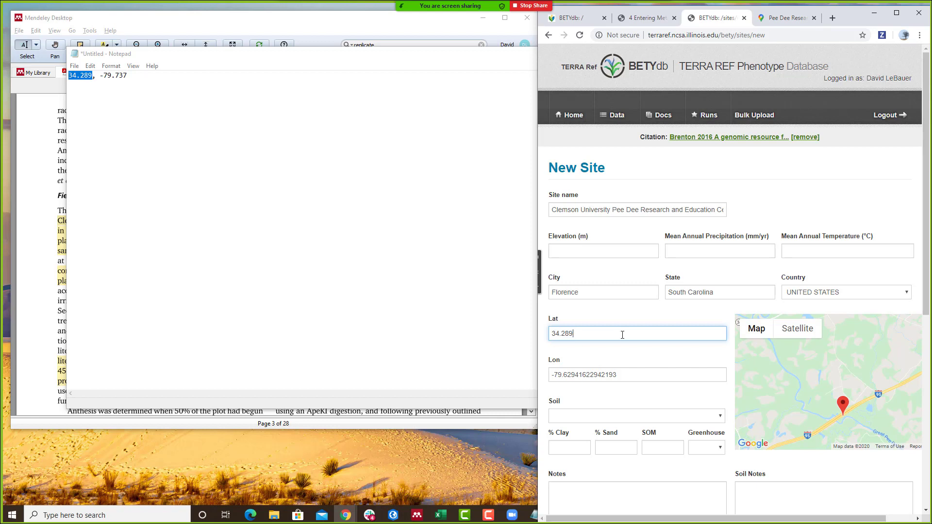
double_click(121, 75)
key(ctrl+c)
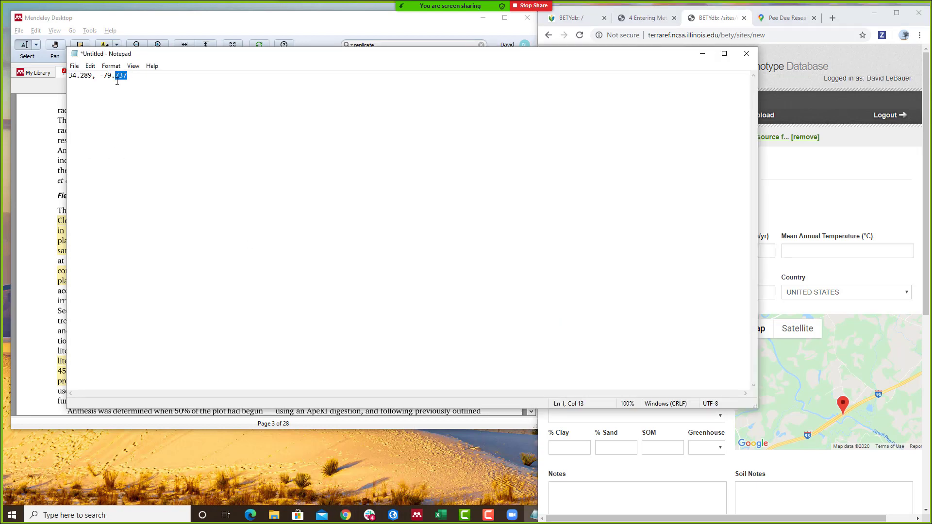
double_click(637, 375)
key(ctrl+v)
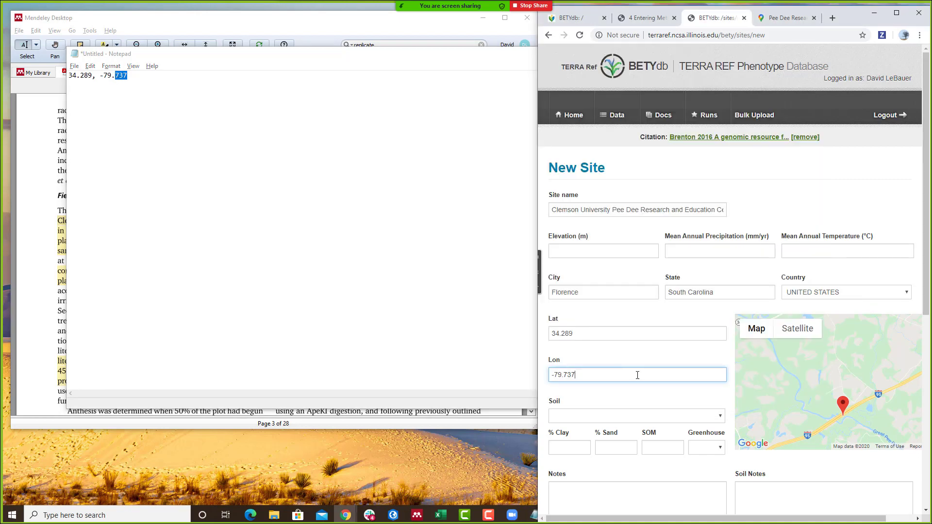
key(Tab)
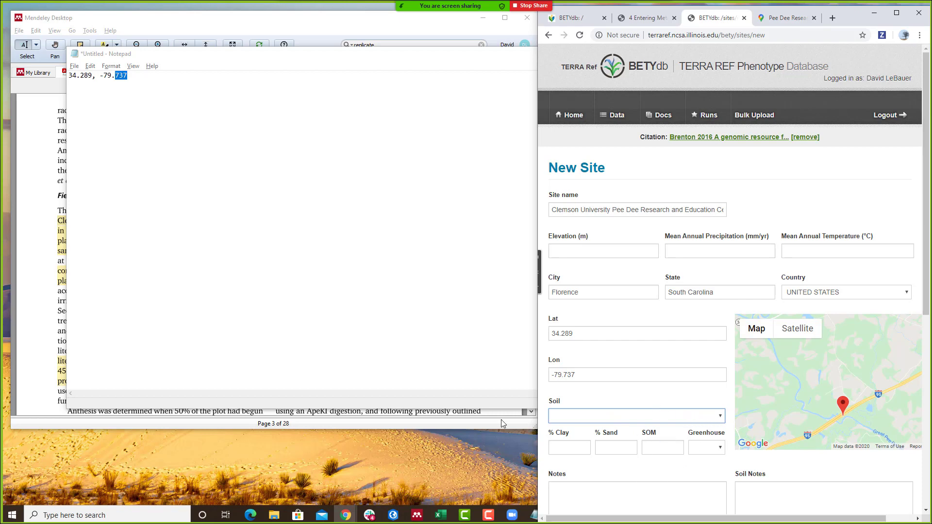
- Scroll the Mendeley PDF to the 'Field design, phenotypes, and phenotyping protocols' heading
click(43, 307)
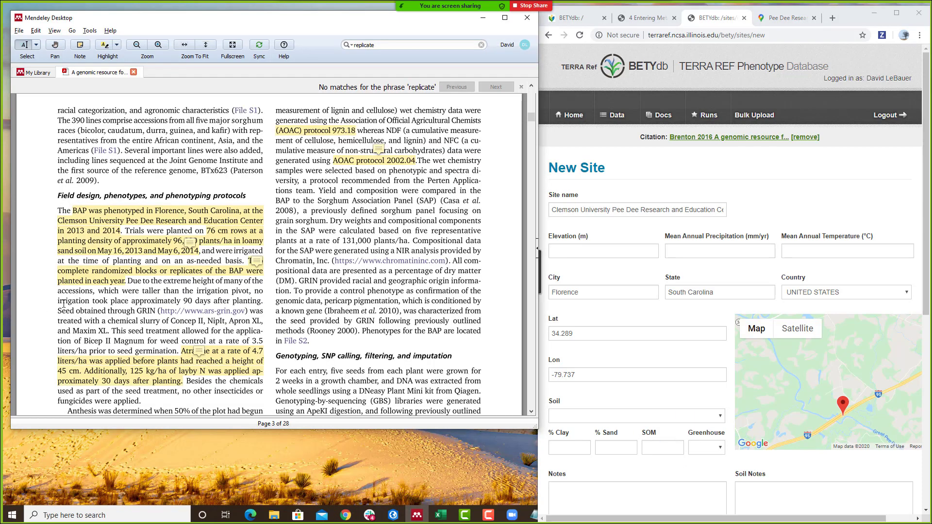
scroll(134, 292, down, 3)
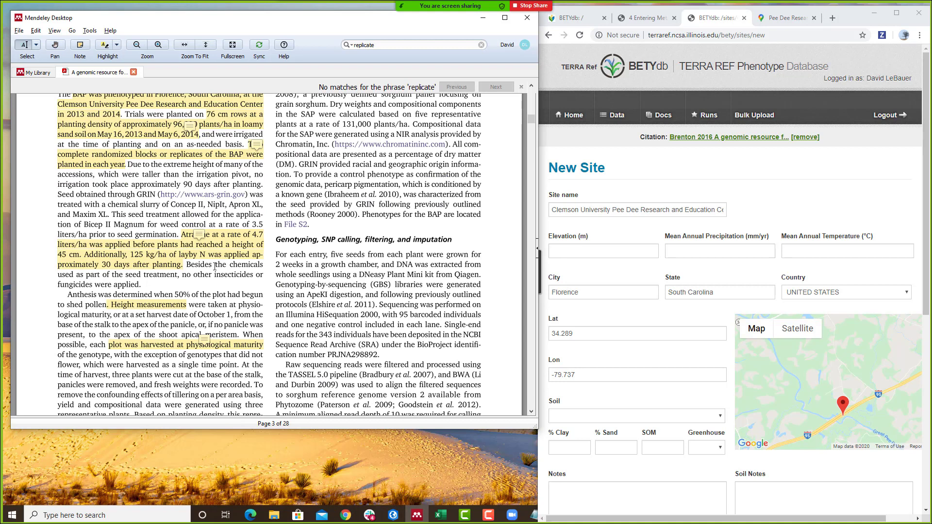
scroll(215, 266, up, 2)
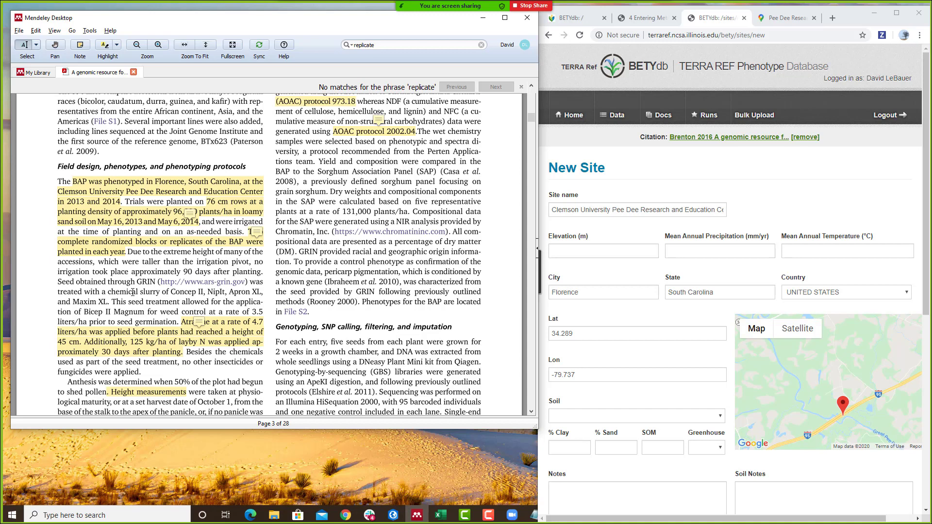
scroll(132, 292, down, 3)
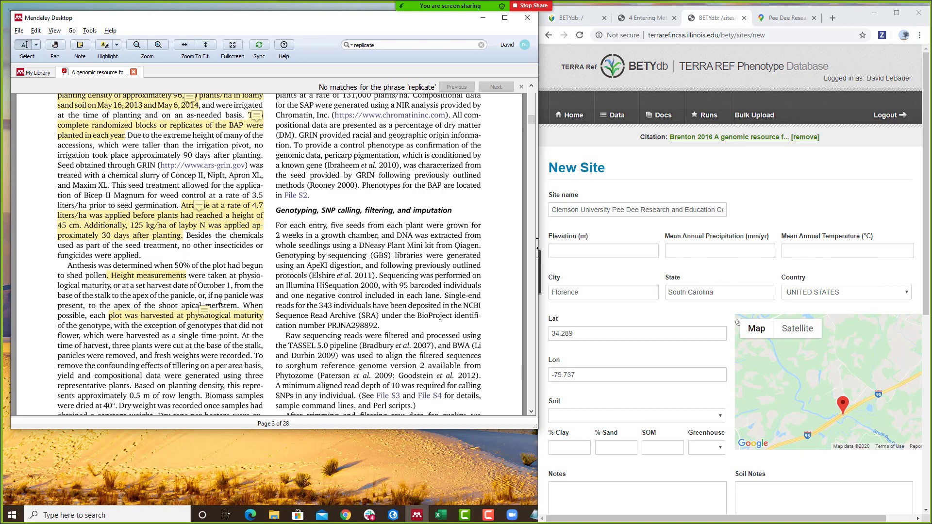
scroll(283, 304, up, 2)
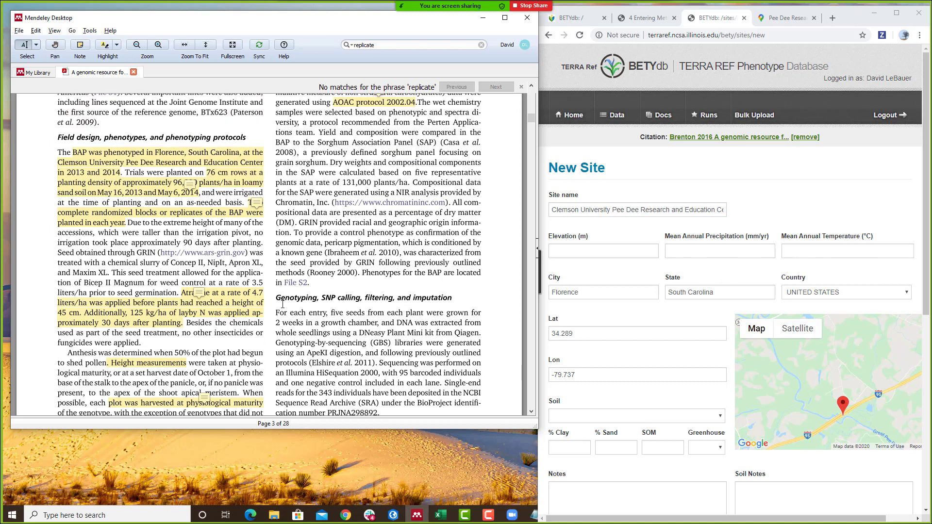
scroll(282, 304, up, 1)
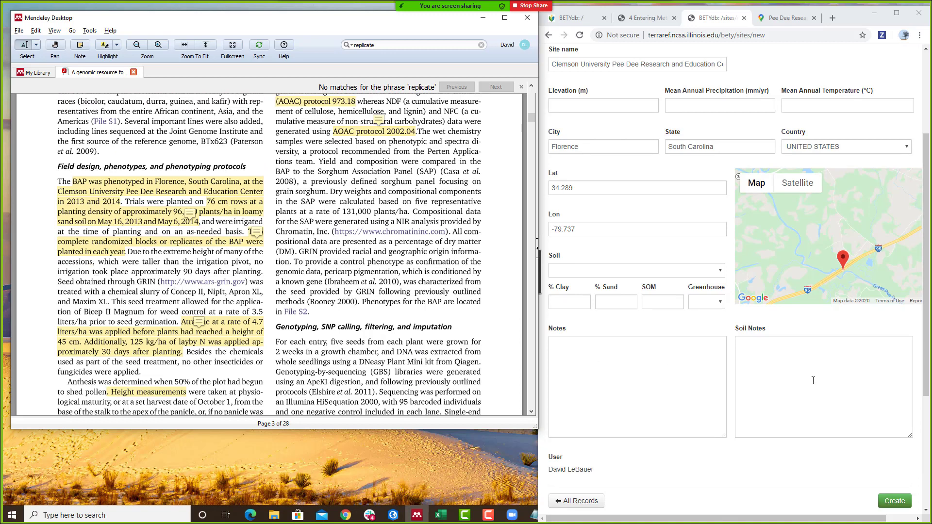
- Set Greenhouse to false and submit the Clemson Pee Dee site, which fails for missing elevation
click(708, 360)
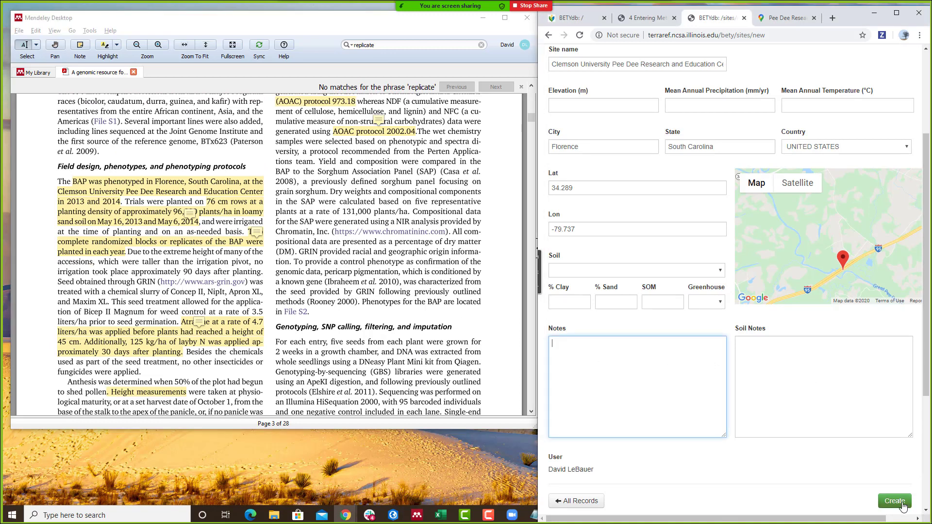
click(705, 302)
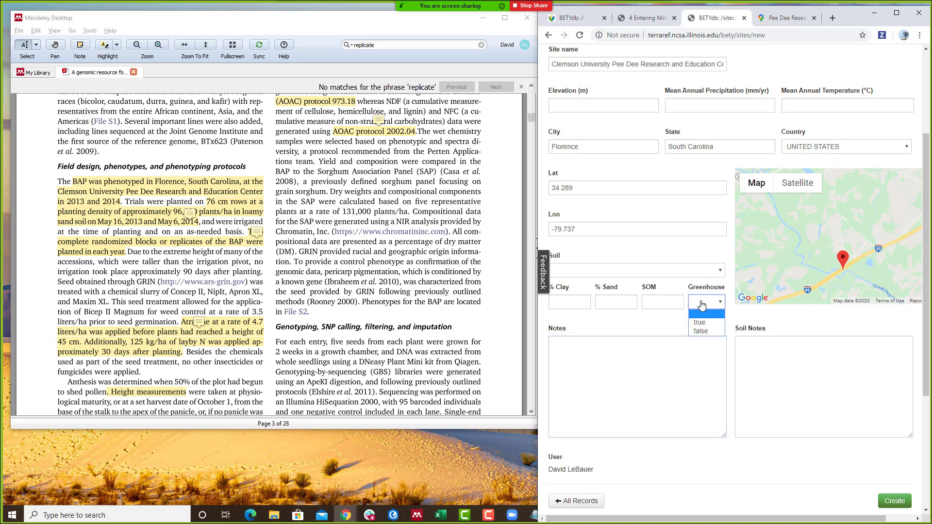
click(719, 332)
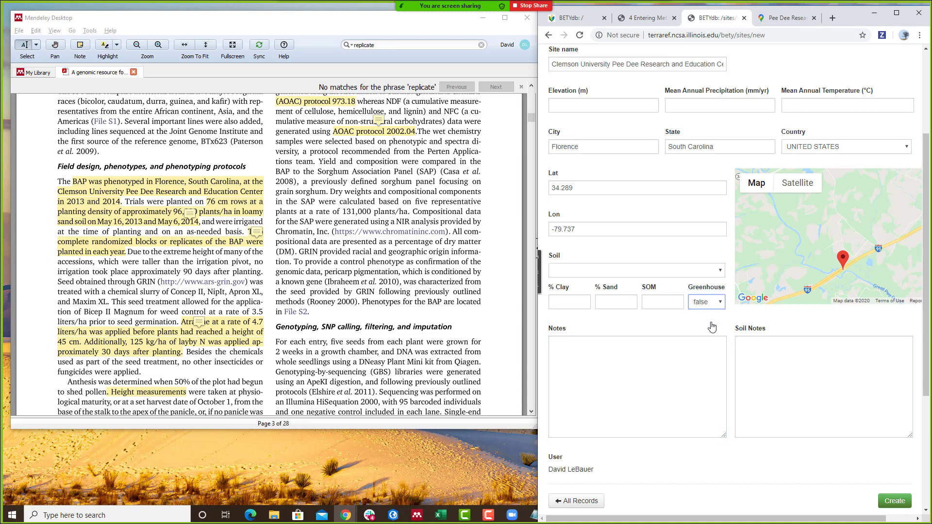
click(893, 502)
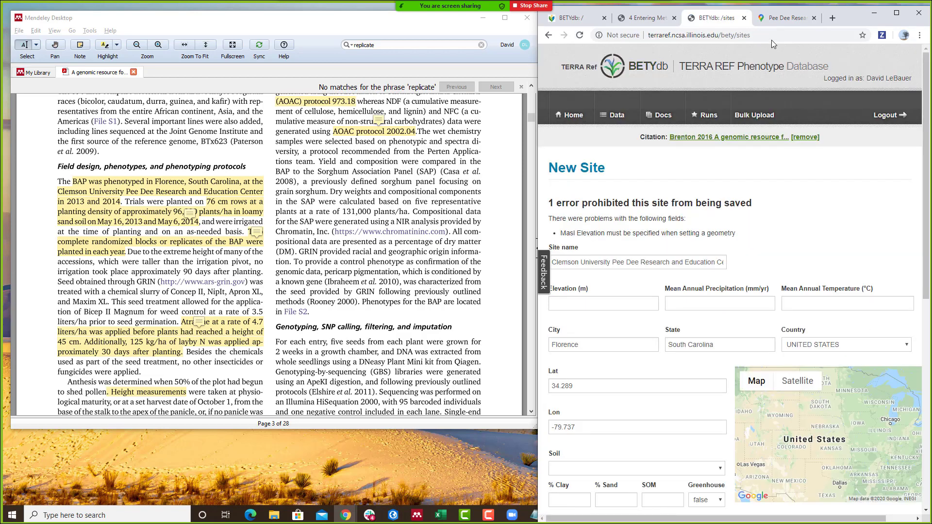
click(653, 19)
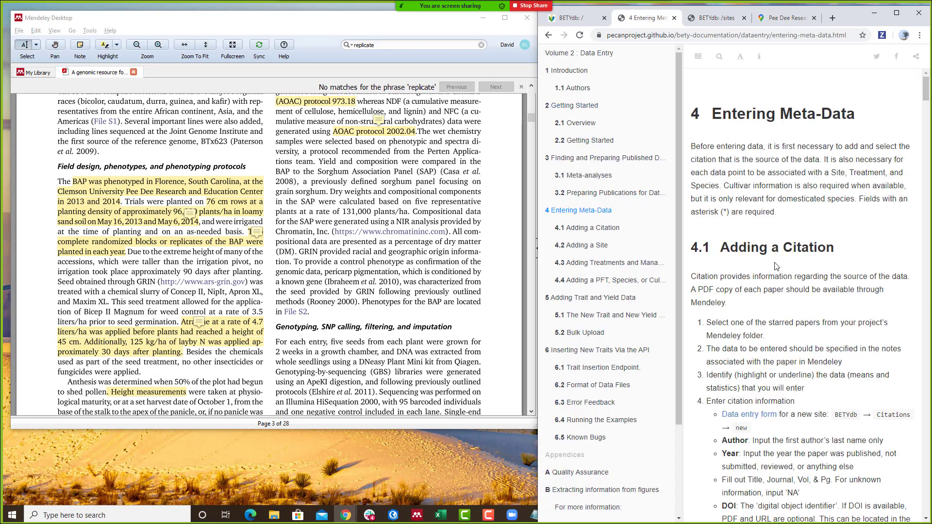
- Scroll through section 4.2 Adding a Site to the rectangular plot and country boundary examples
scroll(775, 266, down, 6)
scroll(775, 266, down, 15)
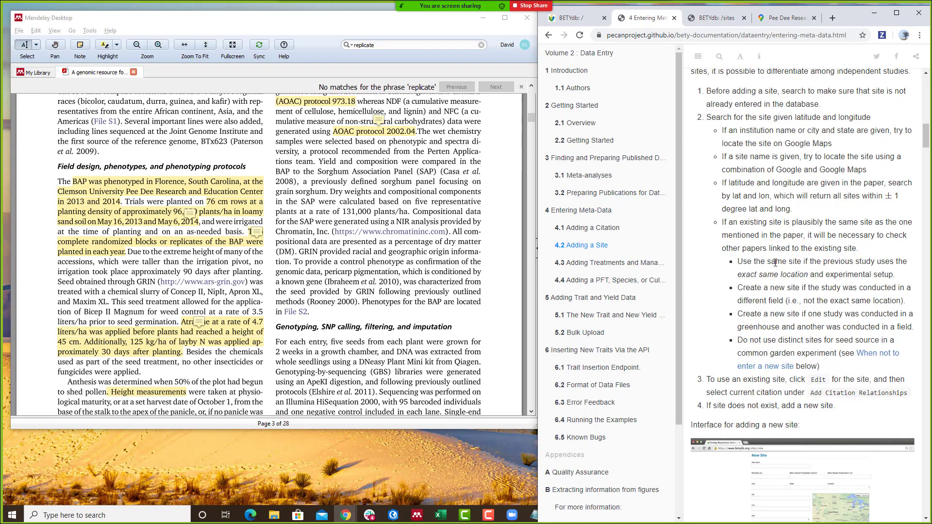
scroll(776, 265, down, 8)
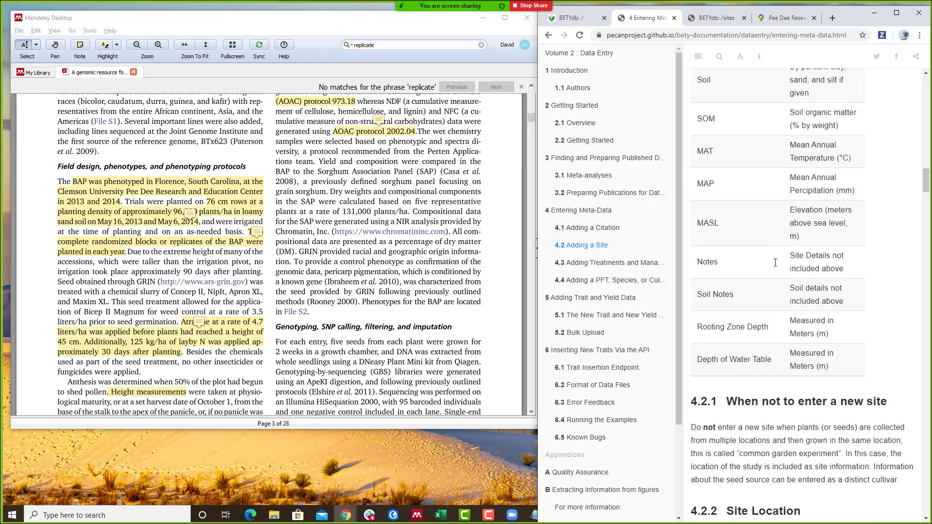
scroll(775, 267, up, 7)
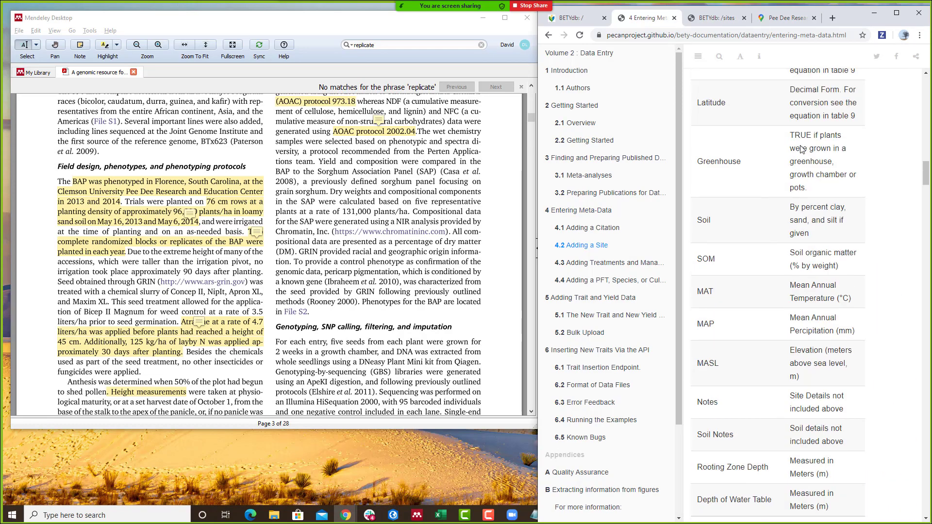
scroll(800, 149, down, 7)
scroll(801, 150, down, 3)
scroll(716, 226, up, 2)
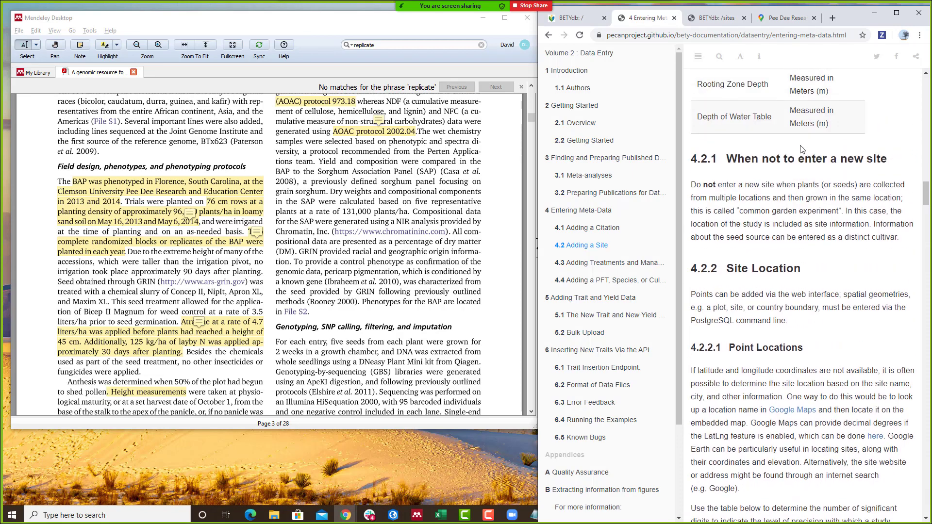
scroll(787, 252, down, 8)
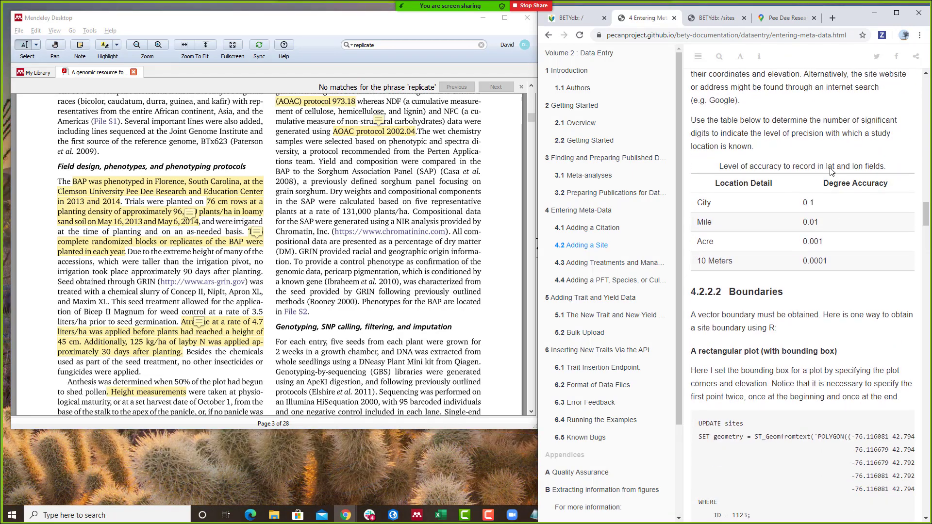
scroll(830, 251, down, 6)
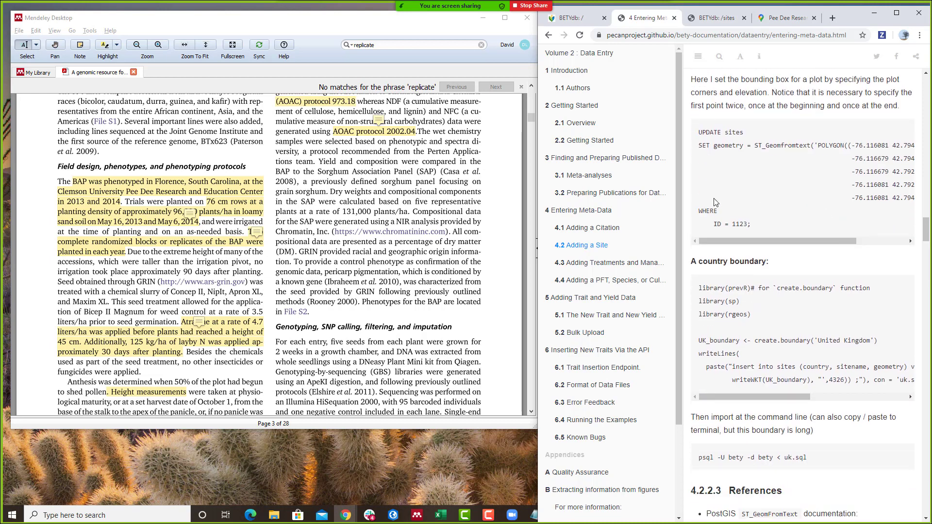
scroll(831, 229, down, 4)
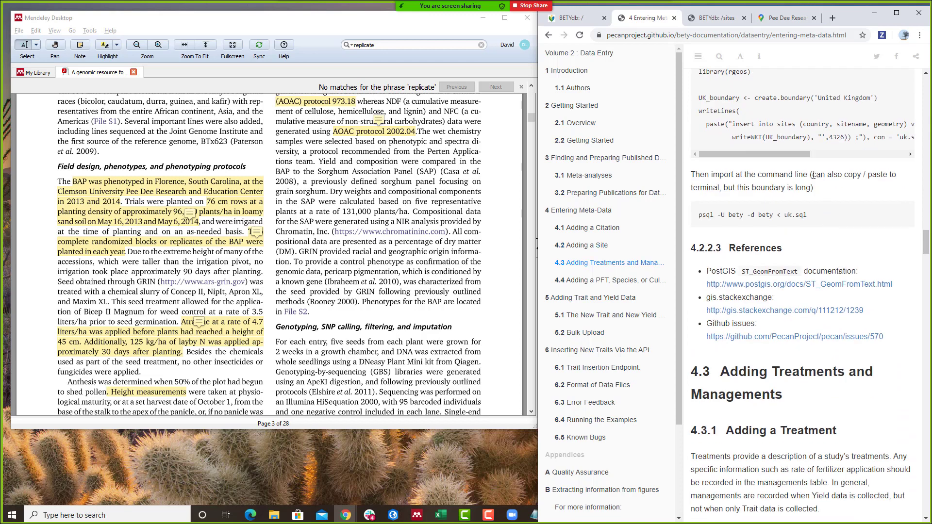
scroll(741, 151, up, 2)
scroll(741, 151, up, 3)
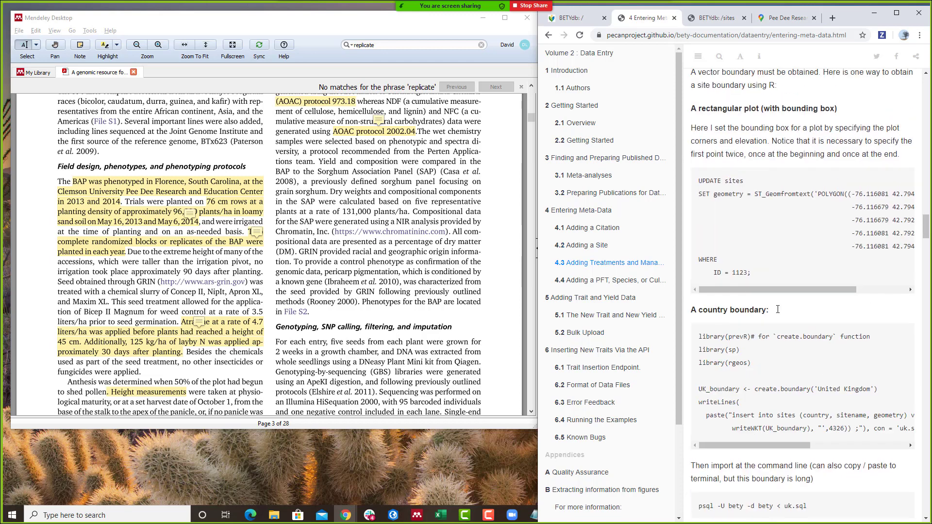
scroll(778, 313, down, 4)
- Scroll to section 4.3.1 Adding a Treatment and its Name, Control and Definition guidance
scroll(778, 313, down, 4)
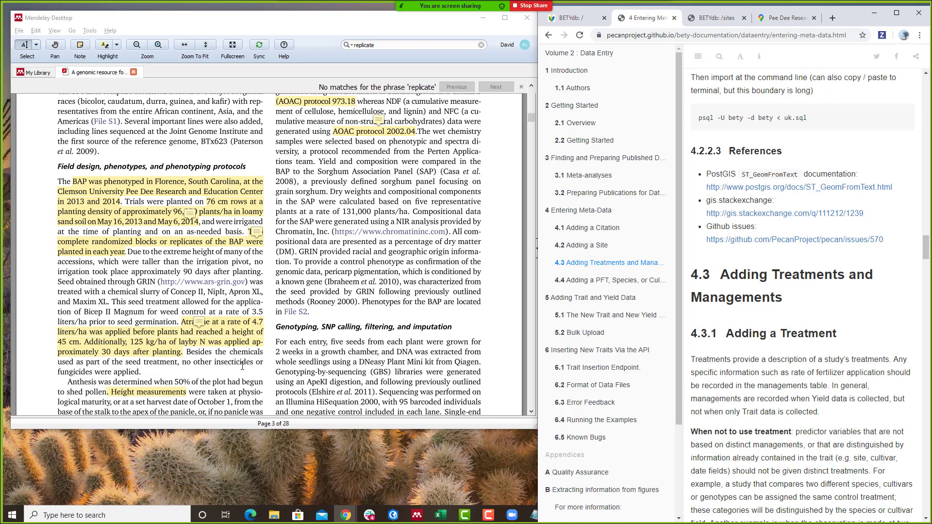
scroll(845, 377, down, 8)
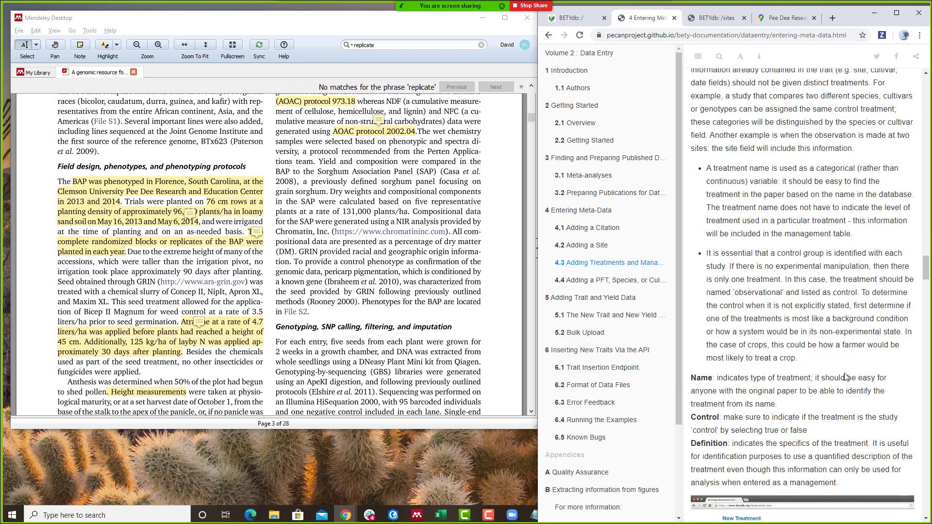
- Review the 'Masl Elevation must be specified' error, then return to the Pee Dee map listing
scroll(845, 378, down, 4)
click(716, 18)
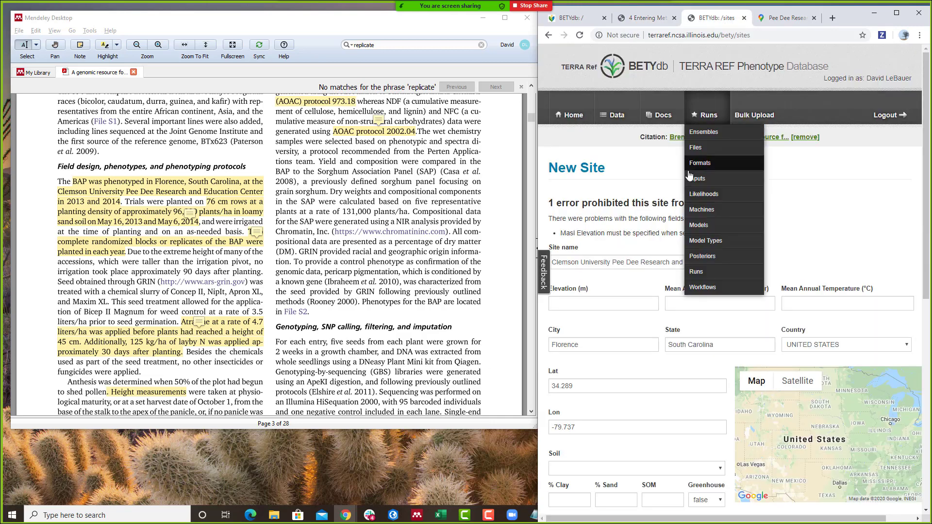
drag(566, 234, 741, 233)
click(741, 233)
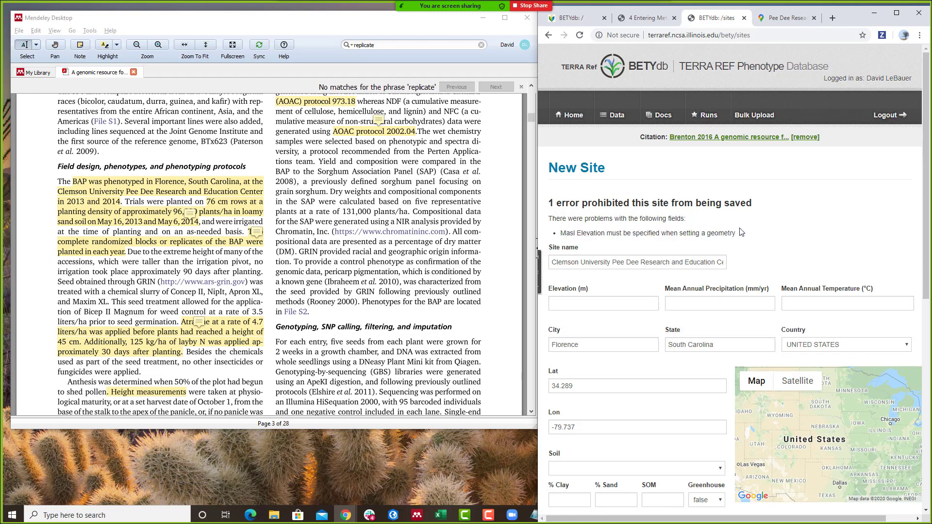
click(786, 18)
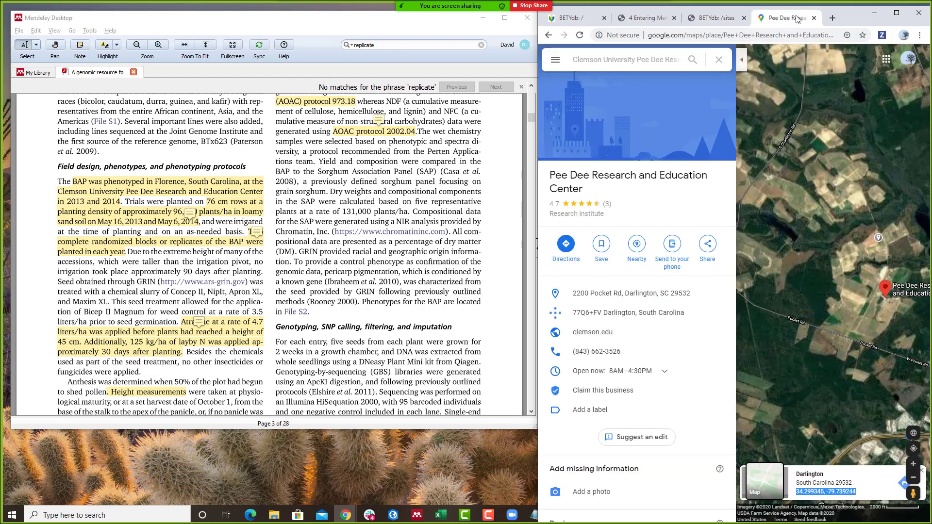
- Search Google for 'elevation of florence, sc' and select the 138 ft result
click(833, 18)
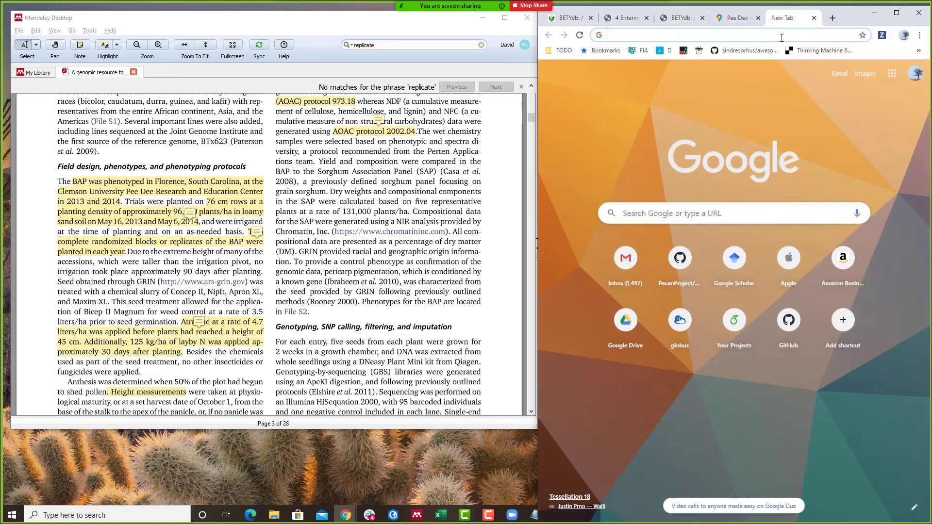
text(elevation of )
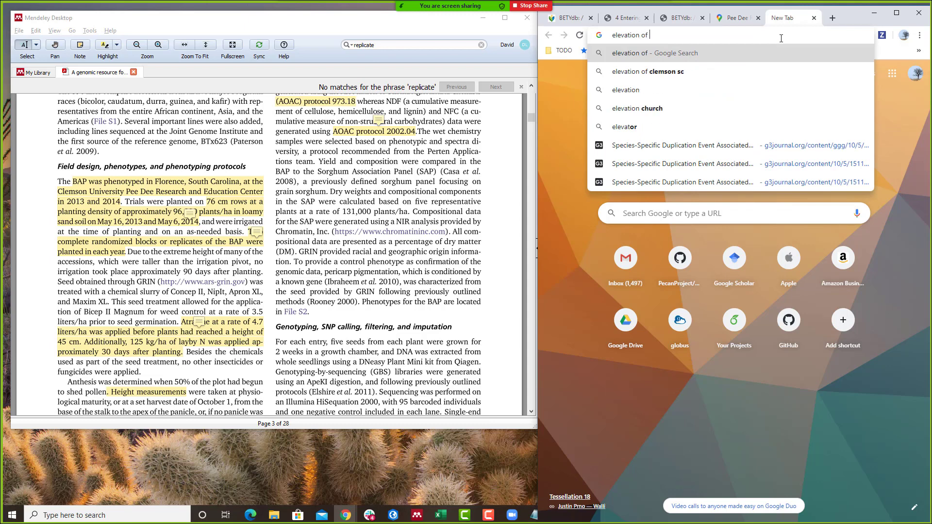
text(flor)
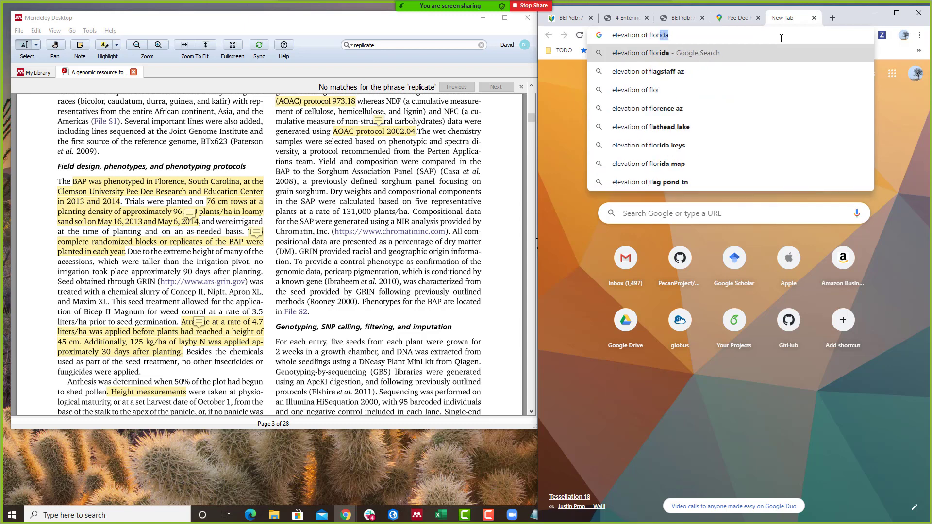
text(ence, sc)
key(Return)
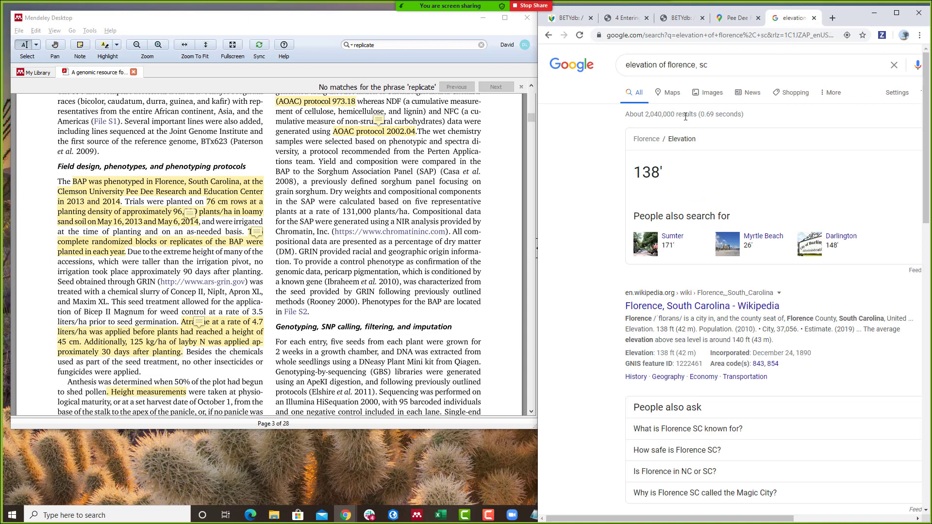
drag(674, 174, 635, 177)
key(ctrl+c)
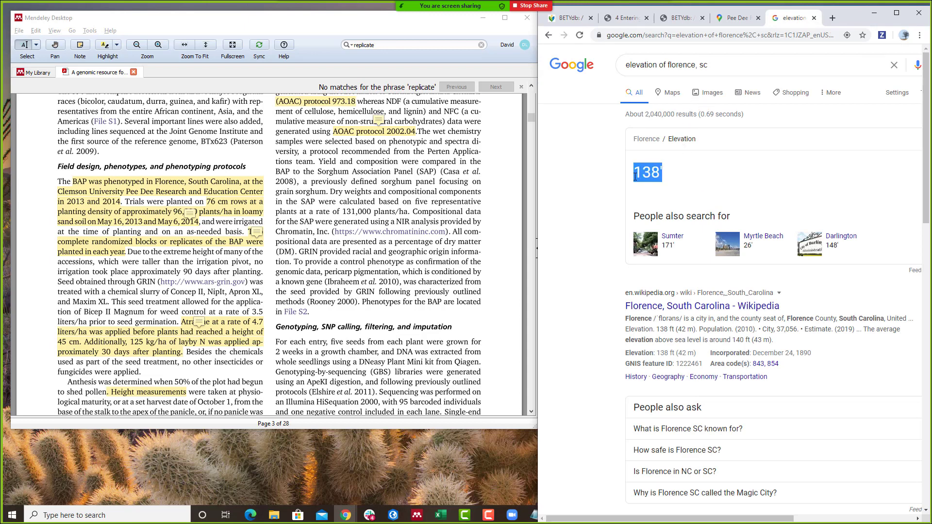
- Convert 138 ft to meters, getting 42.0624 m
triple_click(725, 63)
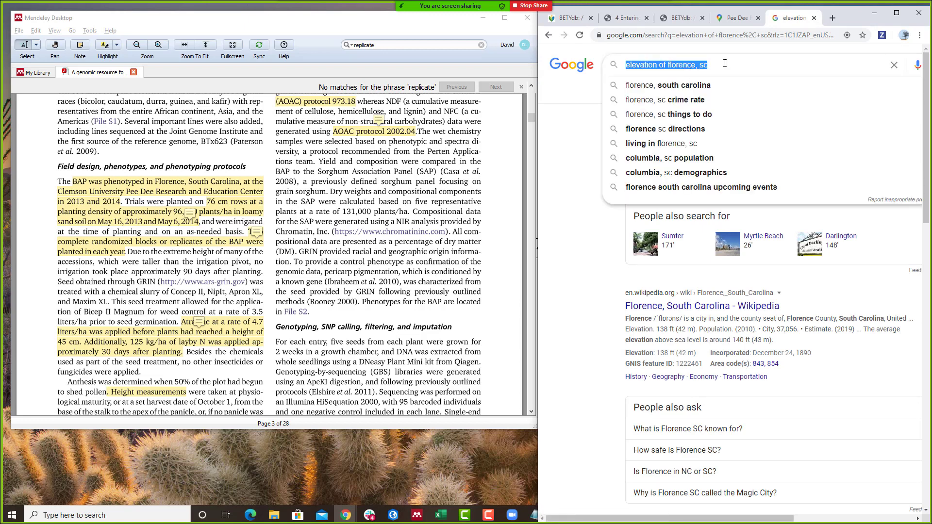
key(ctrl+v)
key(BackSpace)
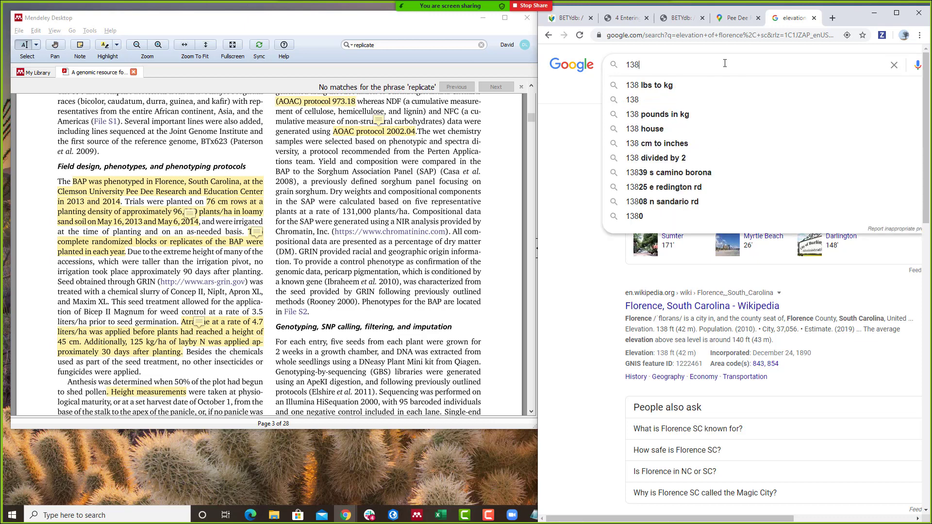
text(ft i)
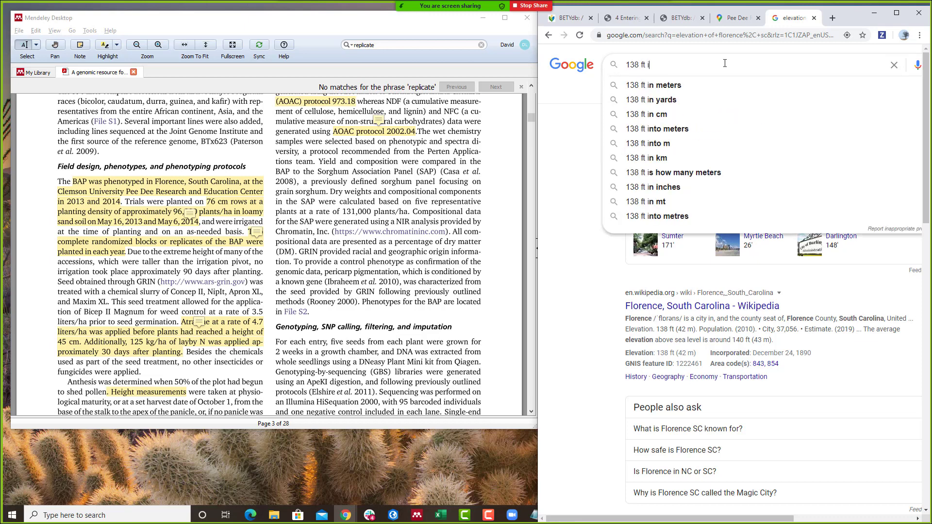
click(728, 85)
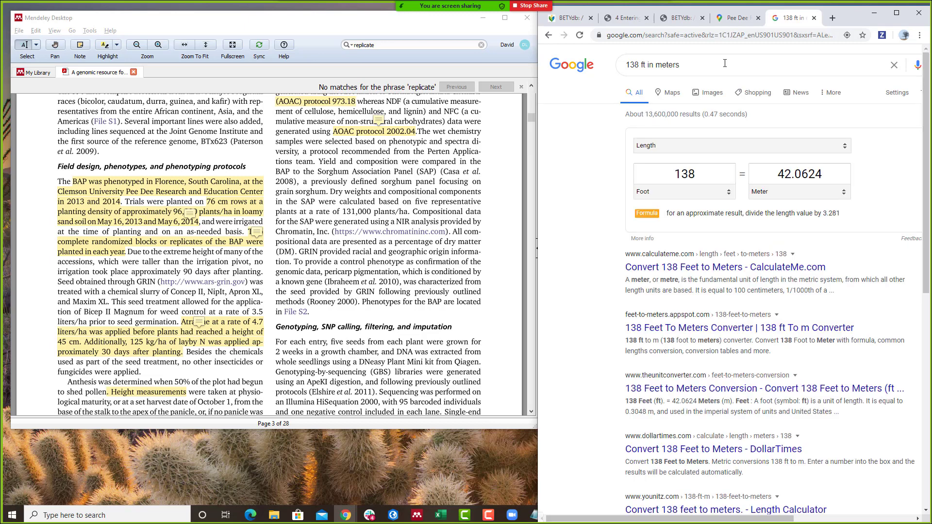
click(681, 20)
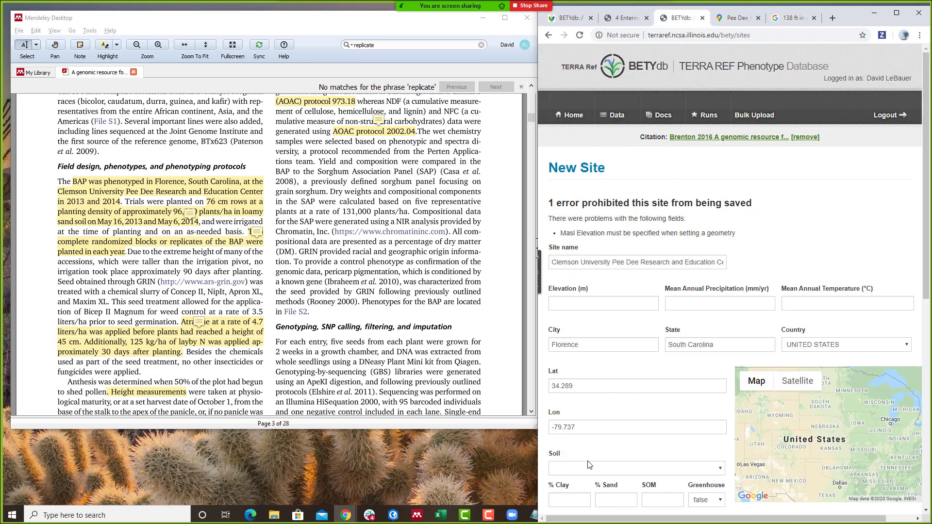
- Enter 42 m as the site's elevation and save the Clemson Pee Dee site
click(632, 305)
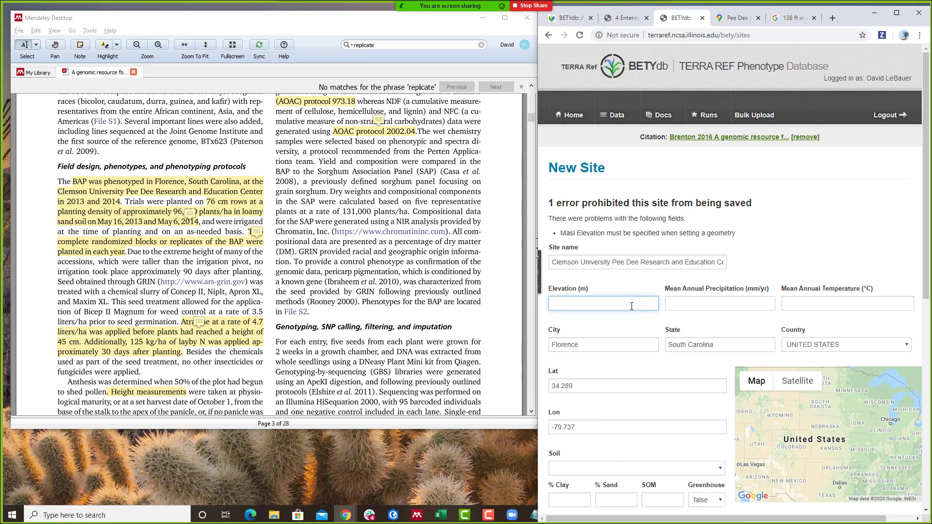
text(42)
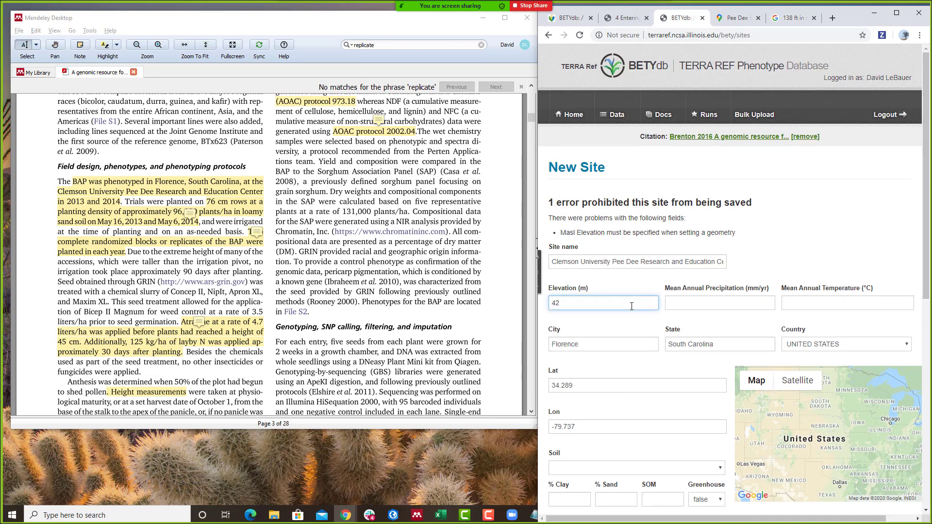
scroll(631, 306, down, 5)
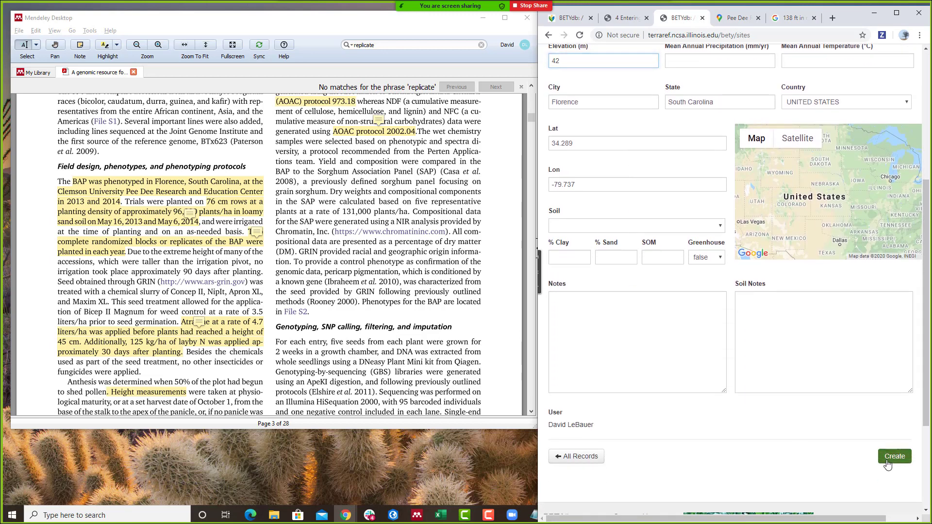
click(889, 459)
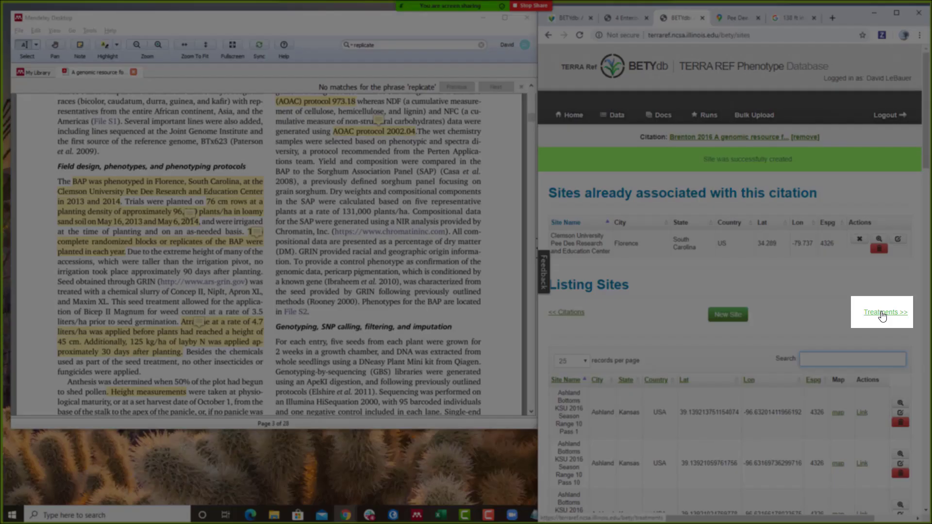
- Open a blank New Treatment form from the Brenton 2016 citation's treatments list
click(882, 313)
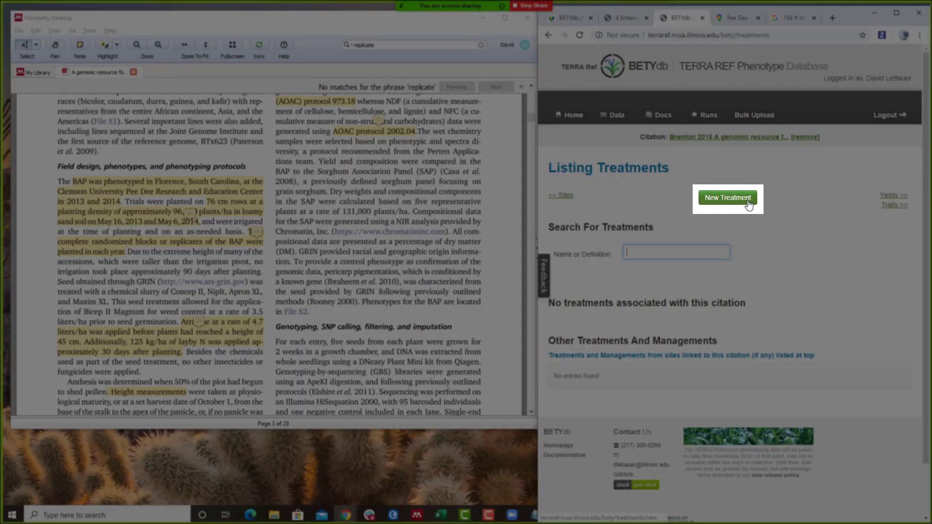
click(748, 203)
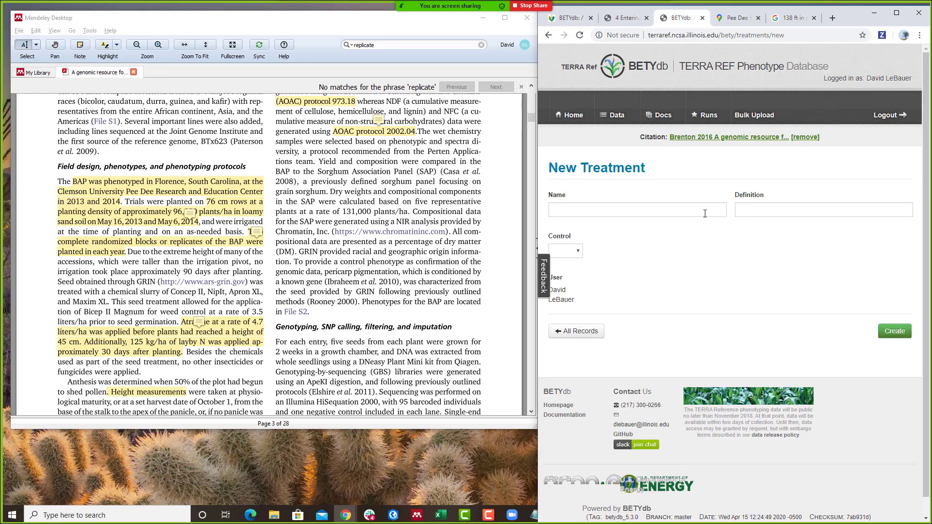
click(201, 184)
click(130, 186)
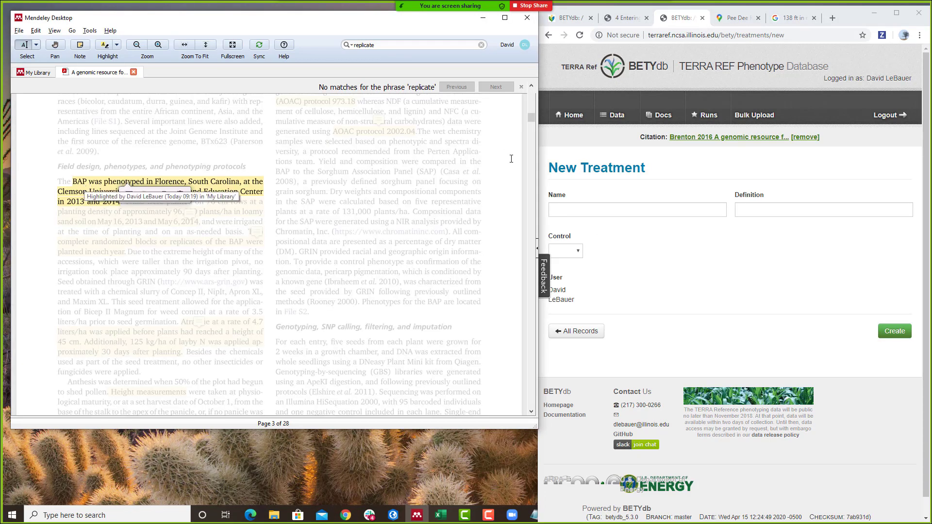
click(552, 208)
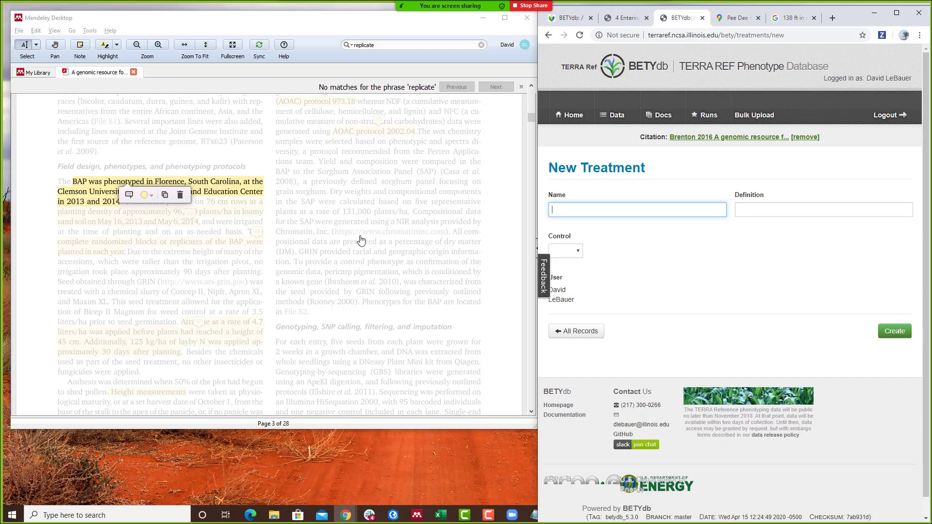
- Create the treatment 'Clemson BAP Phenotyping Trials' with Control set to True
click(232, 193)
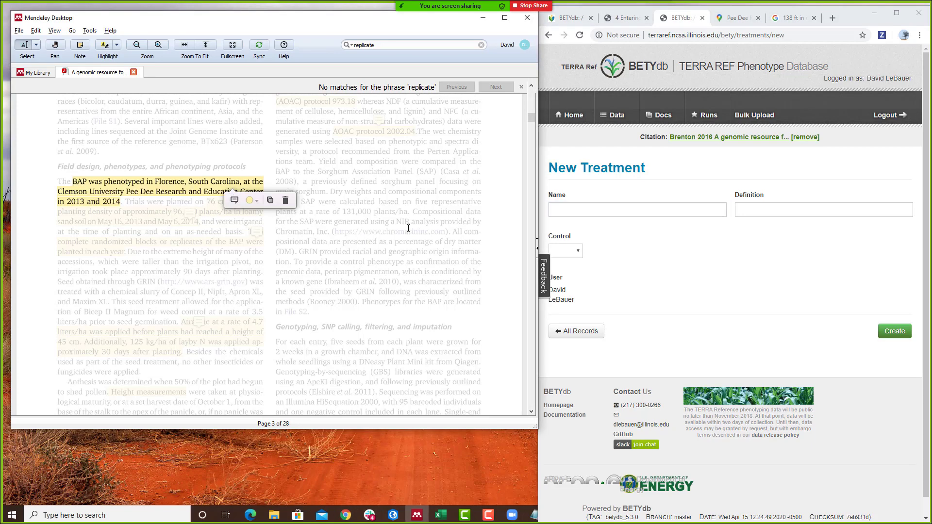
click(618, 210)
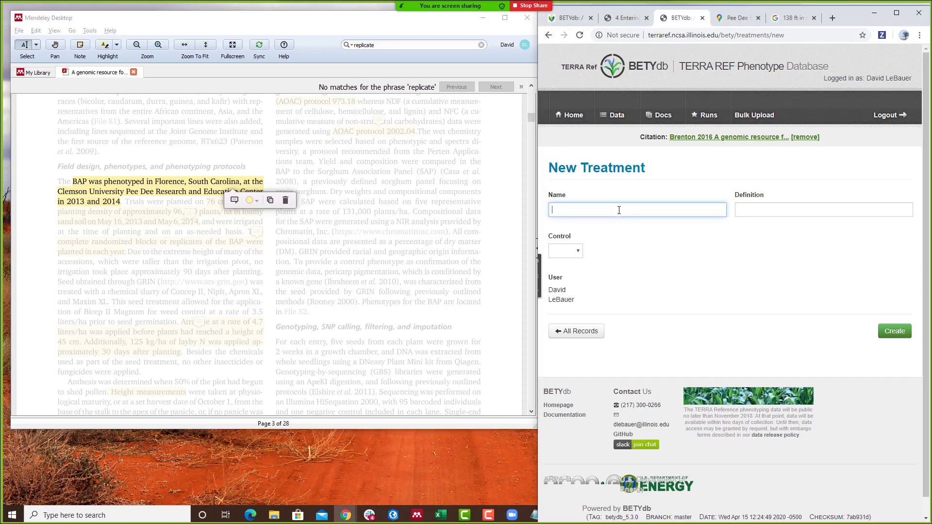
text(Clemson BAP Phenotyping Trials)
key(Tab)
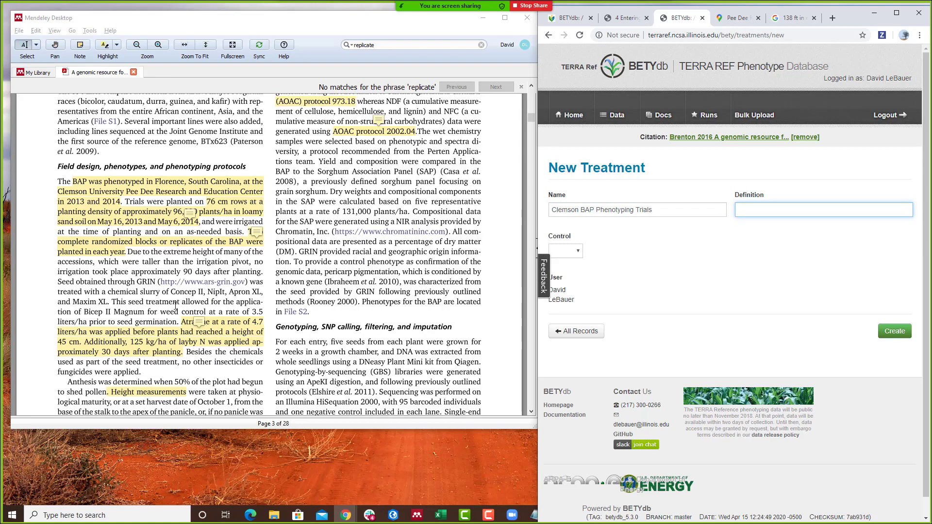
scroll(206, 329, down, 1)
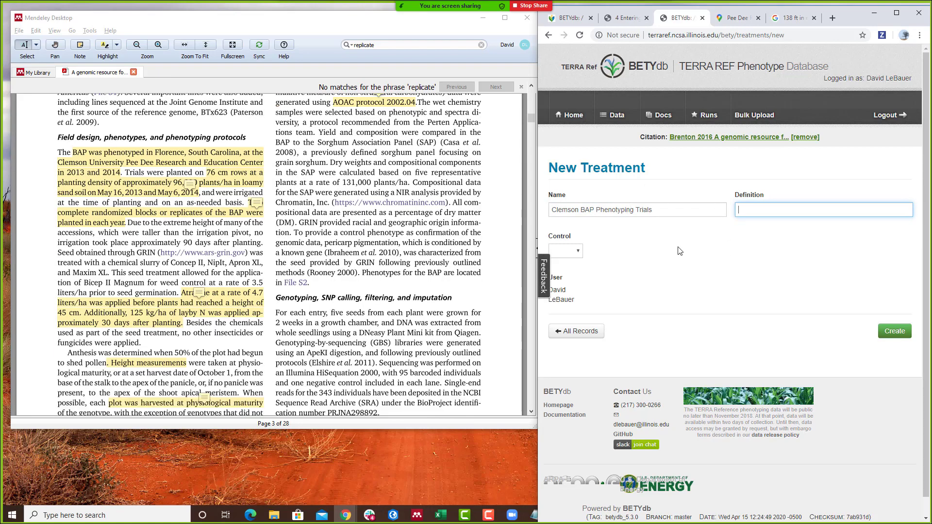
click(577, 251)
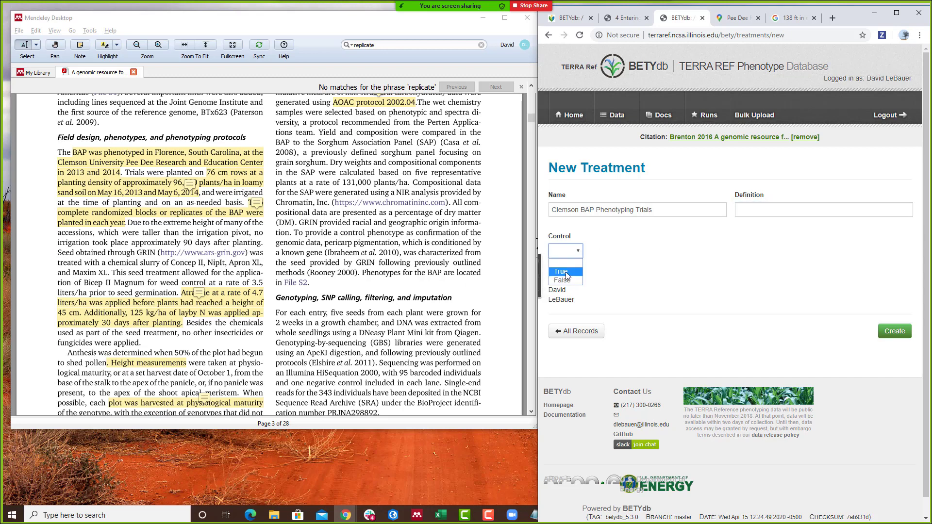
click(567, 272)
click(738, 256)
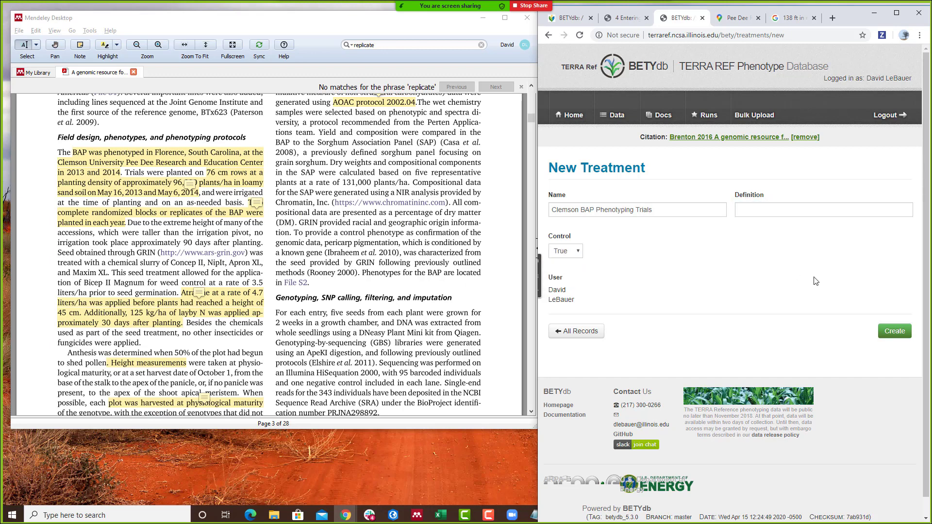
click(898, 332)
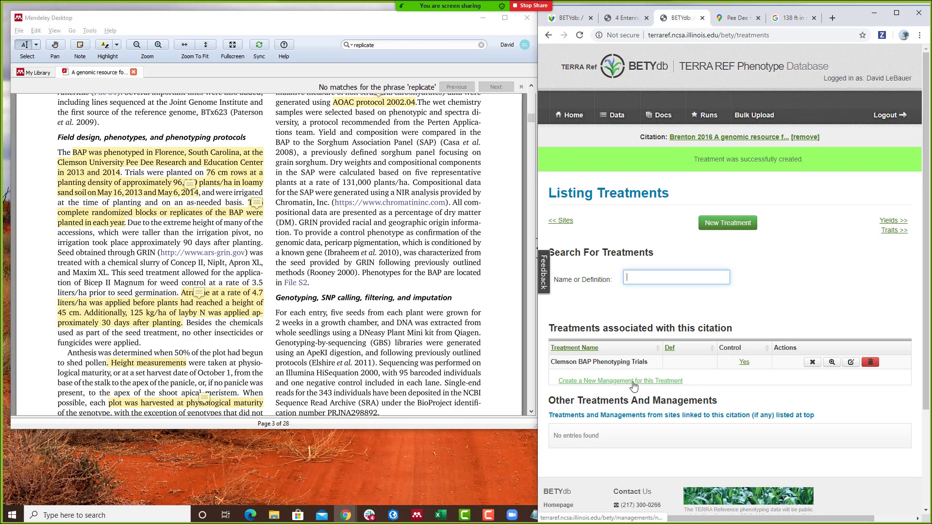
- Edit the treatment name to '2013 Clemson BAP Phenotyping Trials' and update it
scroll(219, 261, down, 3)
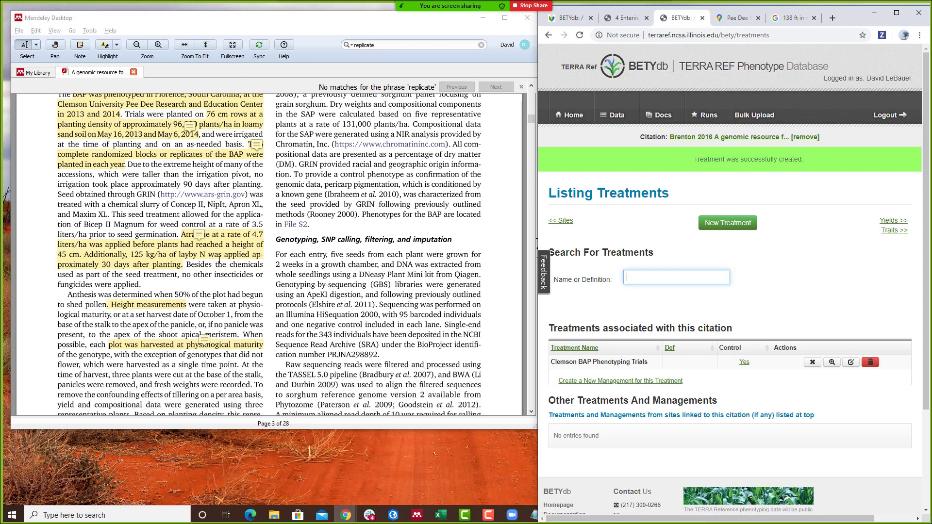
scroll(219, 260, up, 3)
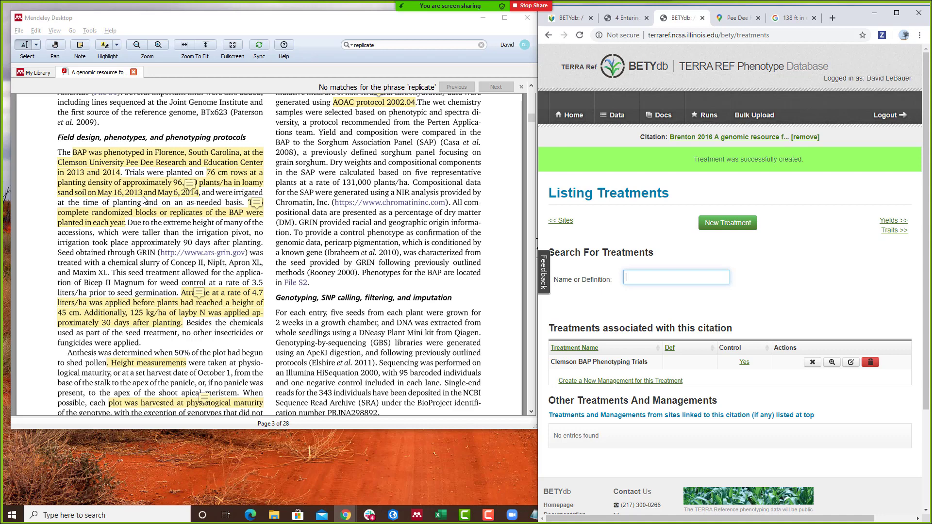
click(850, 364)
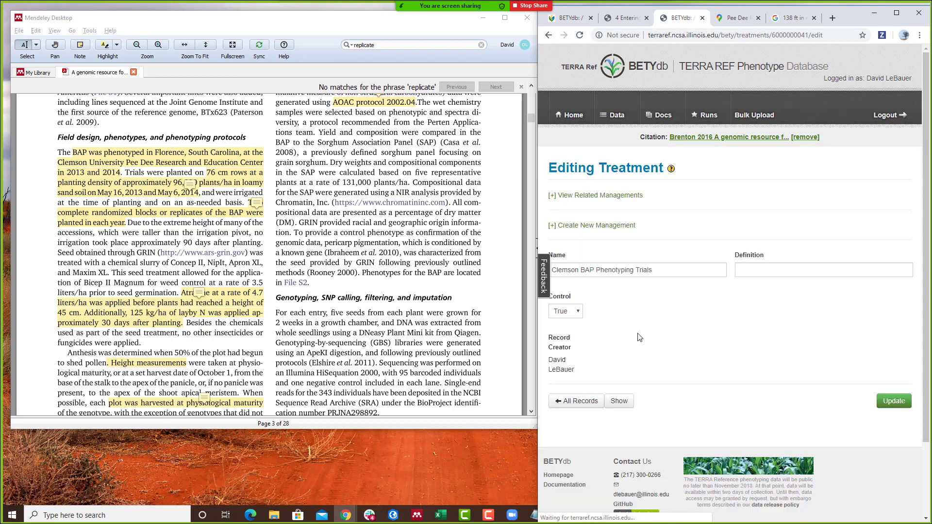
click(675, 270)
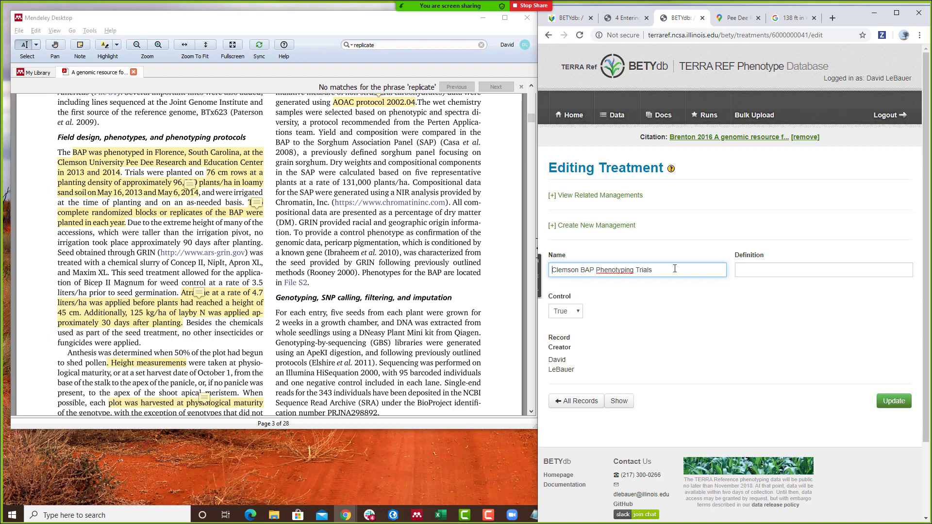
click(548, 256)
text(2013)
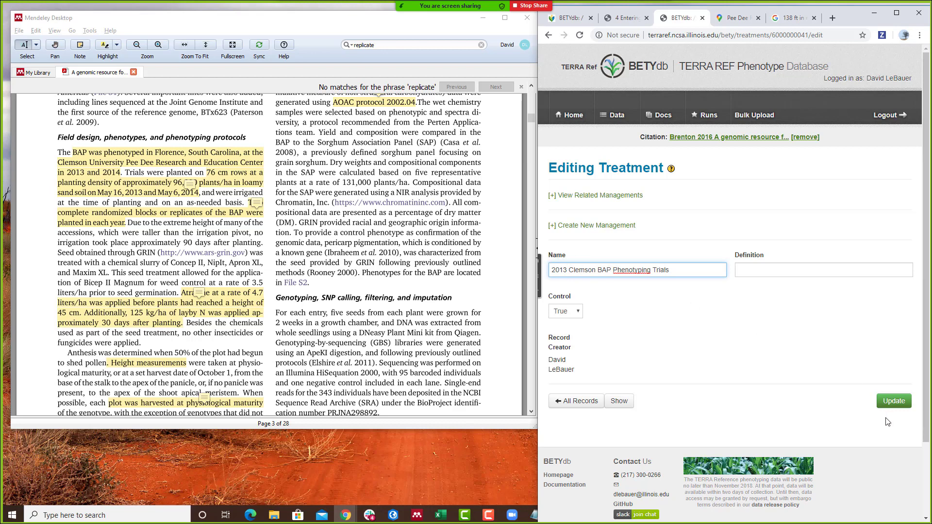
click(894, 402)
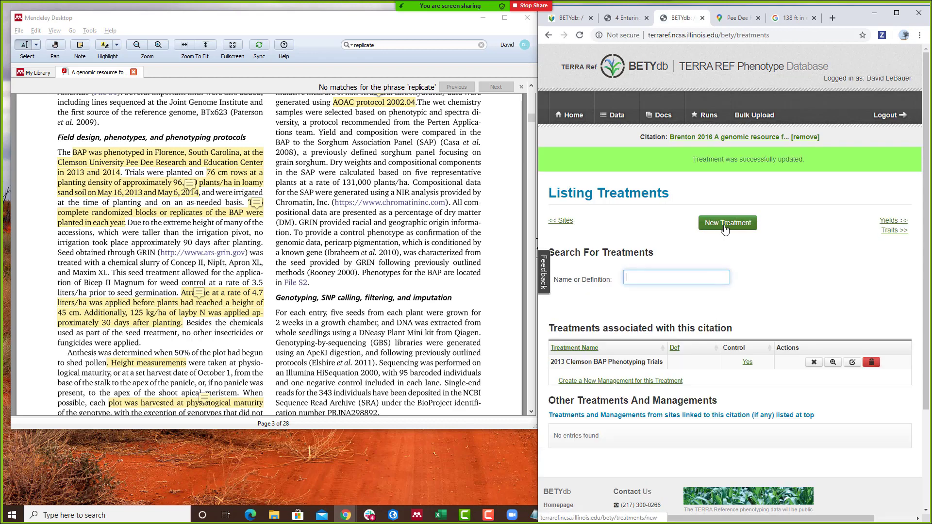
click(726, 224)
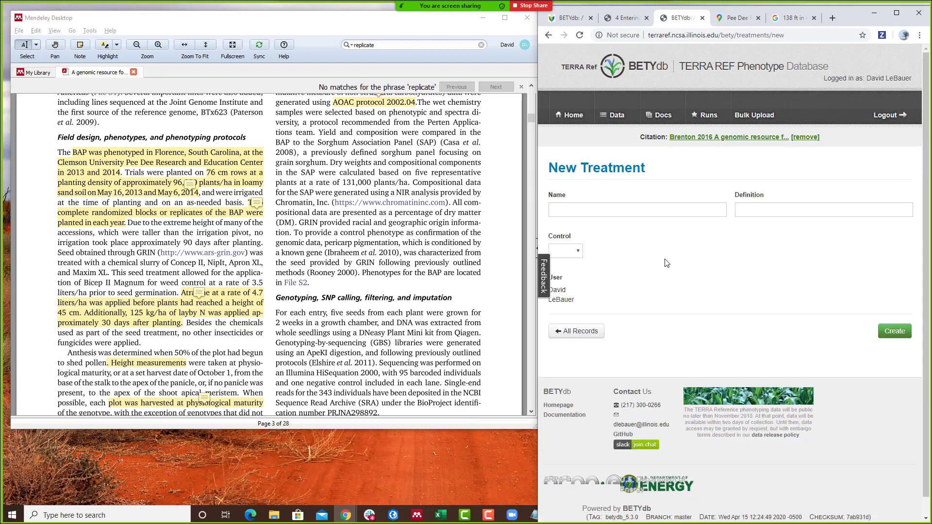
- Create a control treatment '2014 Clemson BAP Phenotyping Trials' by reusing the 2013 name
click(548, 35)
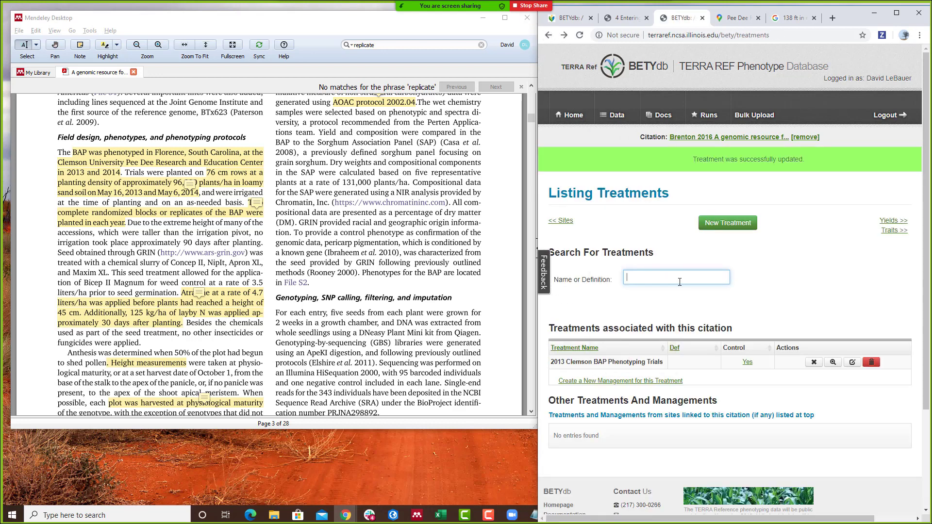
drag(664, 362, 557, 372)
key(ctrl+c)
click(723, 224)
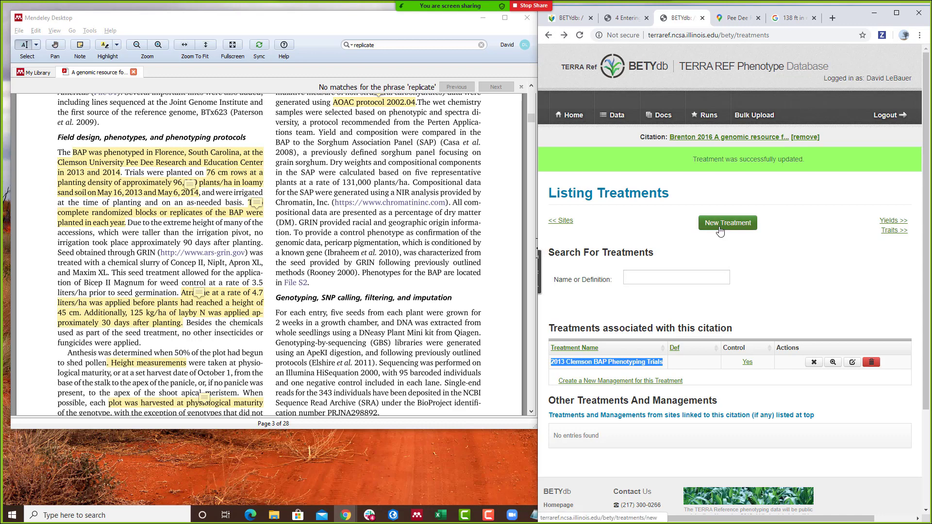
click(568, 209)
key(ctrl+v)
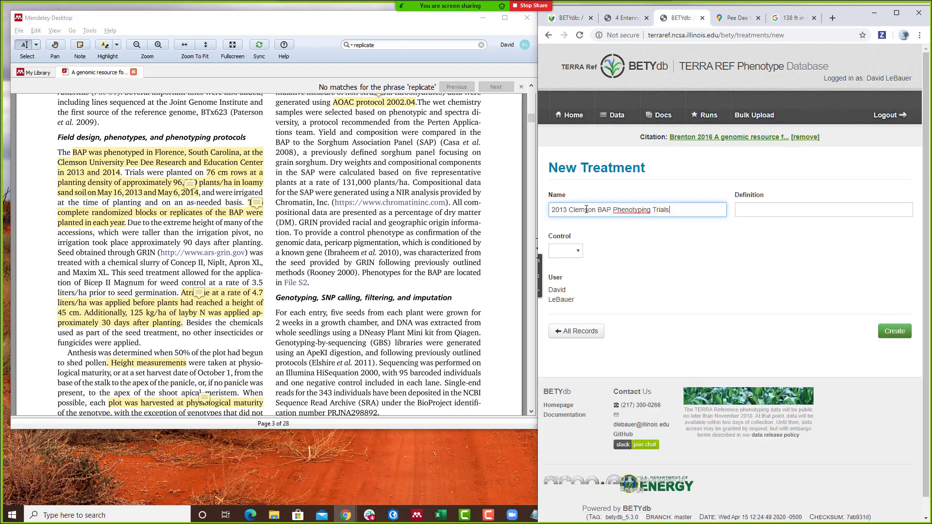
click(568, 209)
click(574, 263)
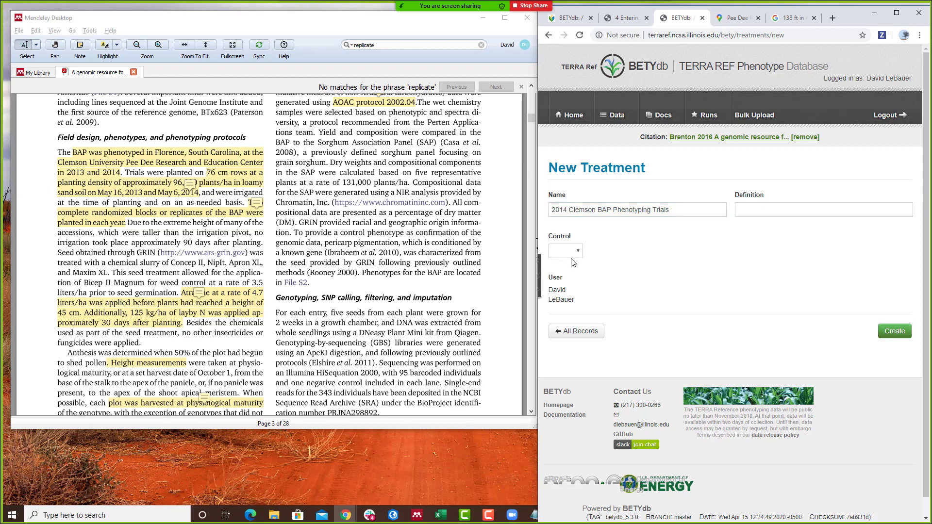
click(572, 254)
click(561, 272)
click(895, 335)
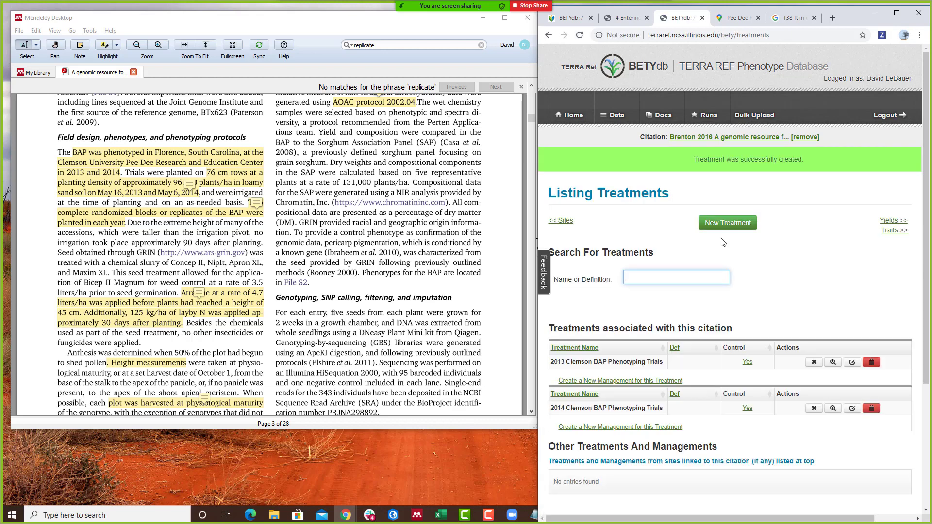
click(607, 382)
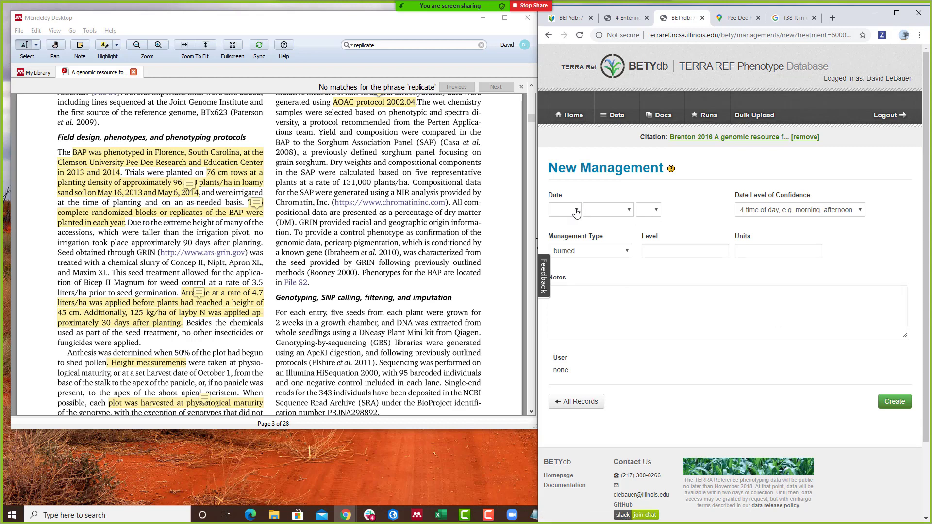
- Open a blank New Management form under the 2013 Clemson BAP Phenotyping Trials treatment
click(107, 197)
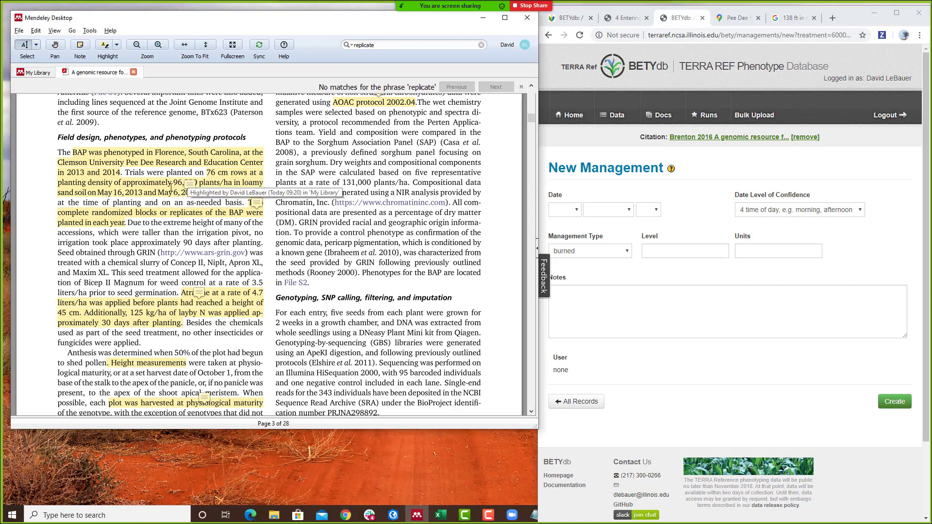
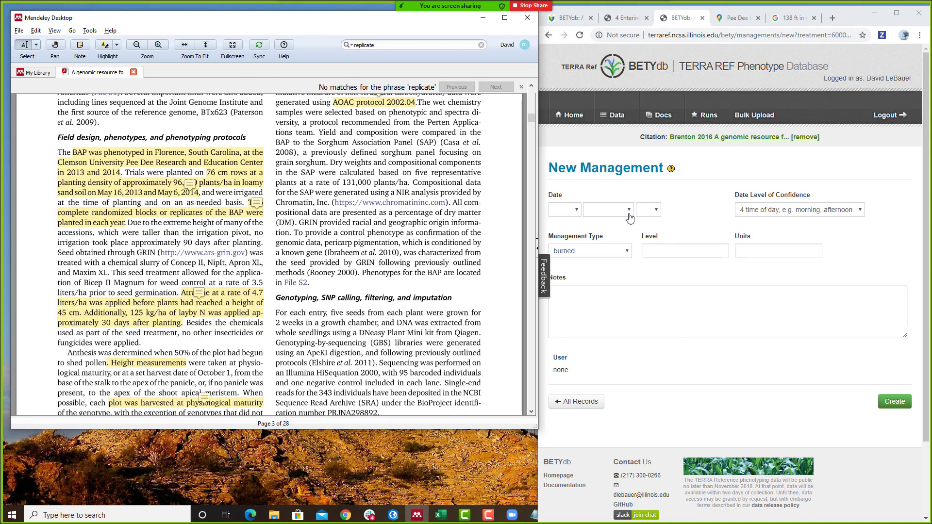
- Date the new management record 16 May 2013
click(578, 214)
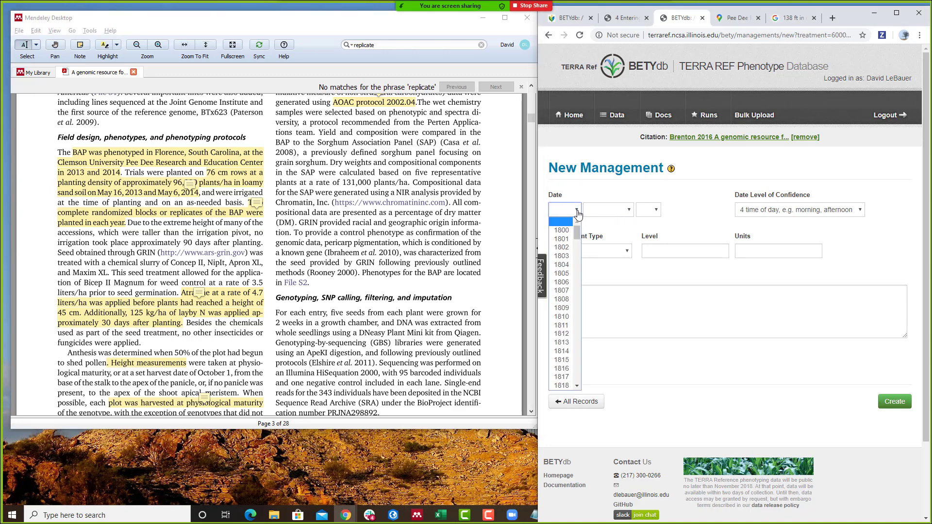
text(2013)
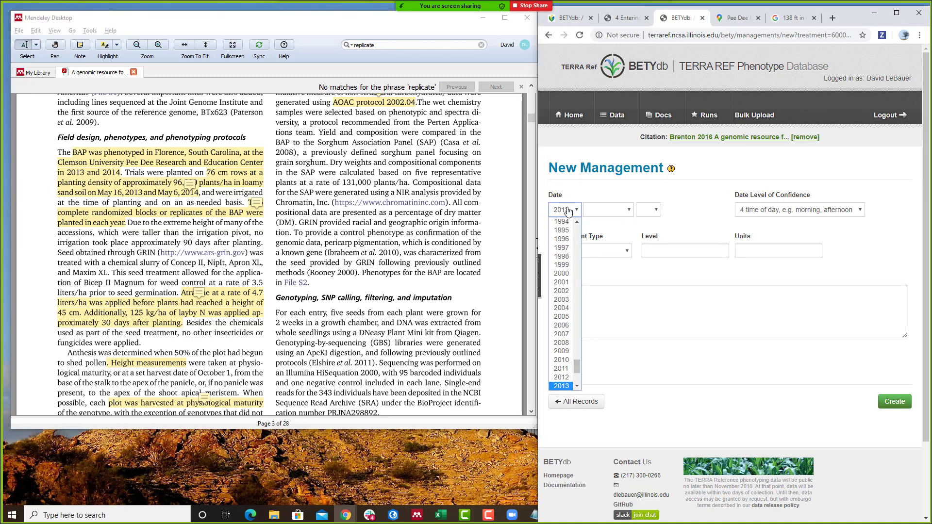
click(578, 210)
click(596, 216)
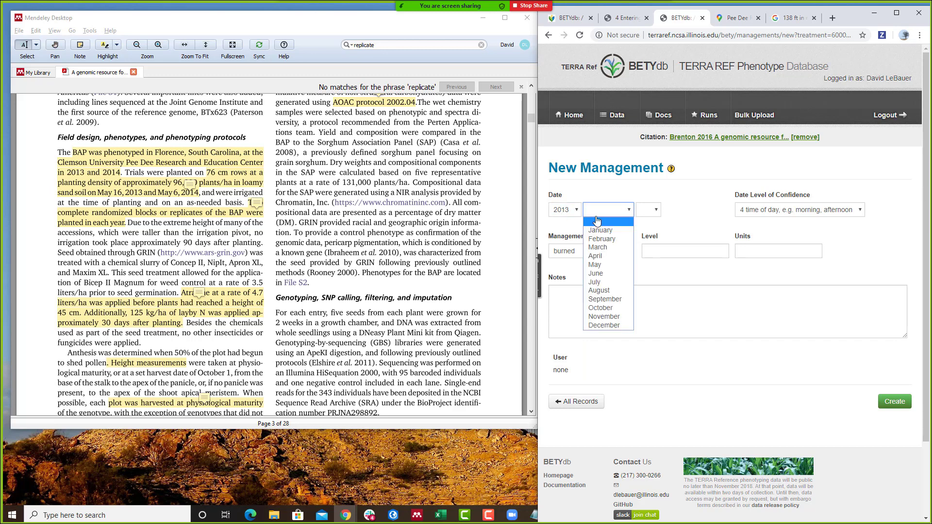
click(613, 268)
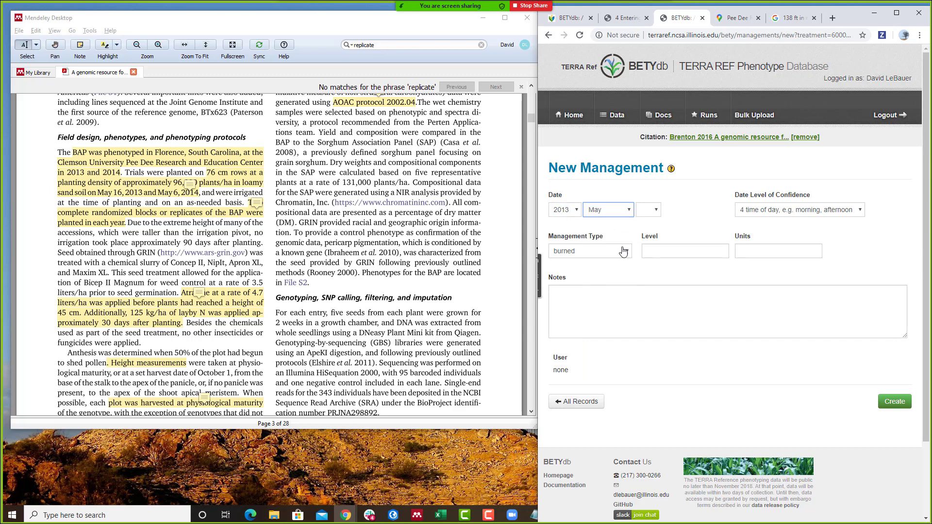
click(646, 212)
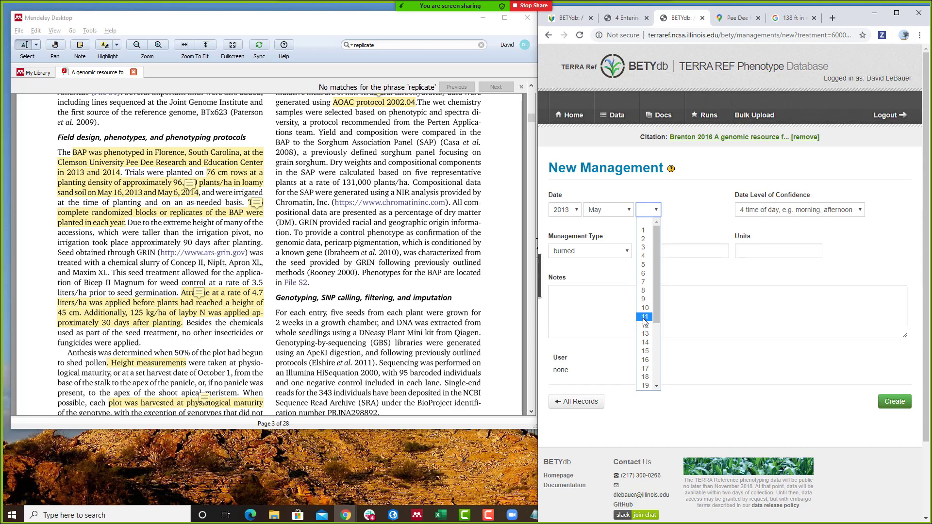
click(647, 361)
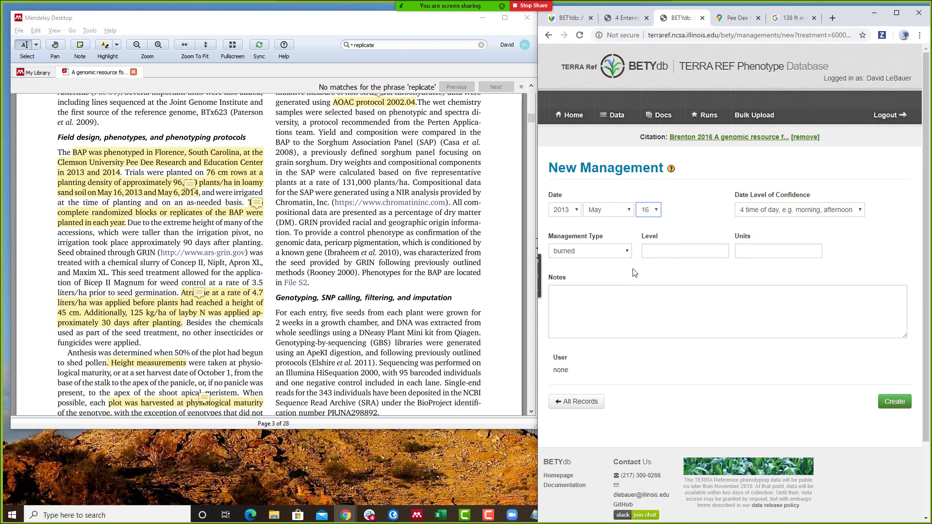
- Set the management type to planting (plants / m2), then return to the paper to check planting density
click(626, 251)
scroll(636, 330, down, 3)
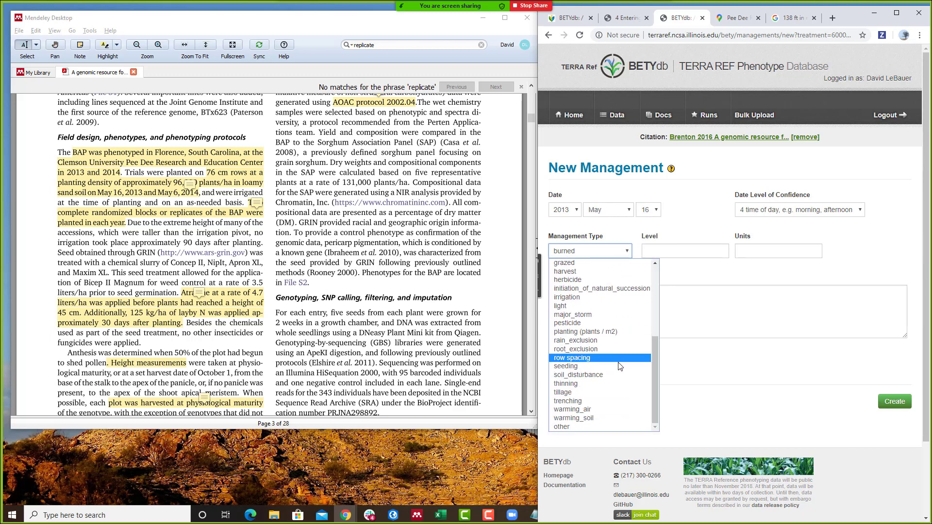
click(598, 332)
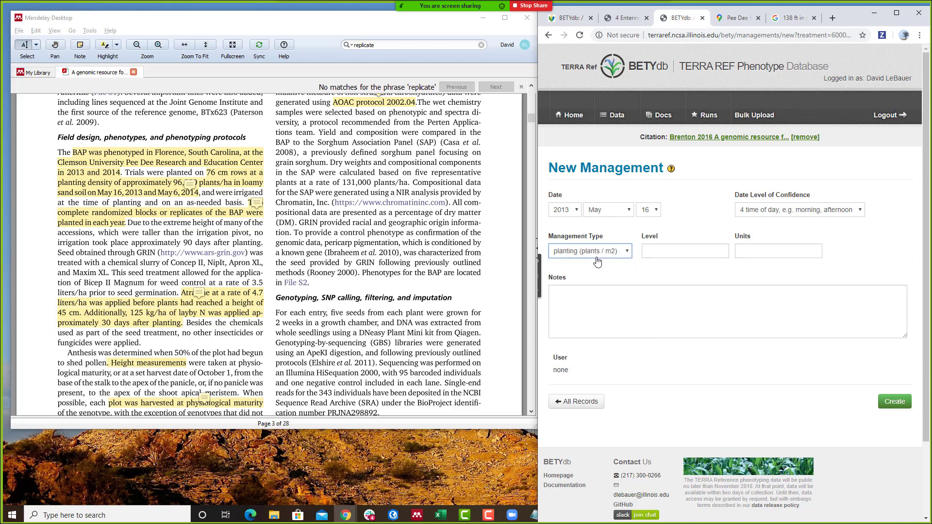
click(655, 254)
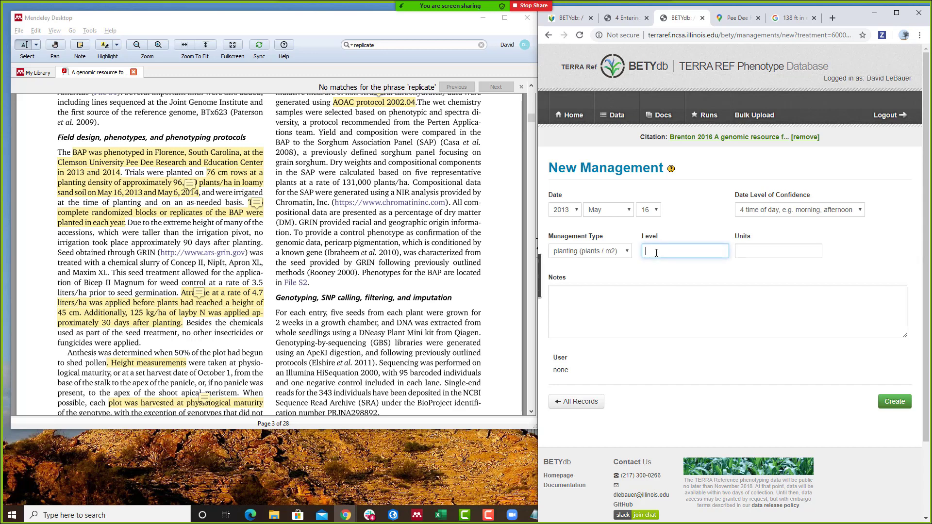
click(207, 184)
click(240, 223)
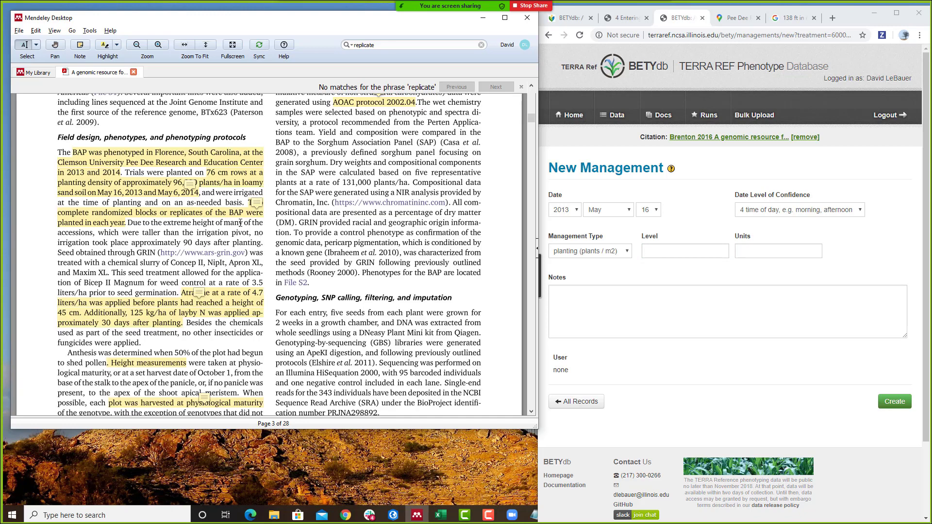
- Select the '96,000 plants/ha' figure in the paper's Field design paragraph
click(180, 186)
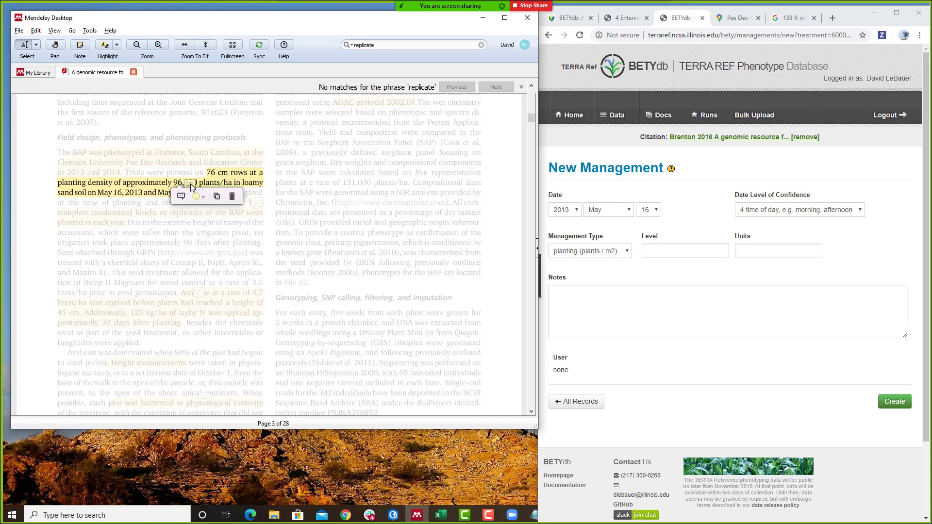
click(203, 182)
drag(198, 182, 272, 210)
click(210, 187)
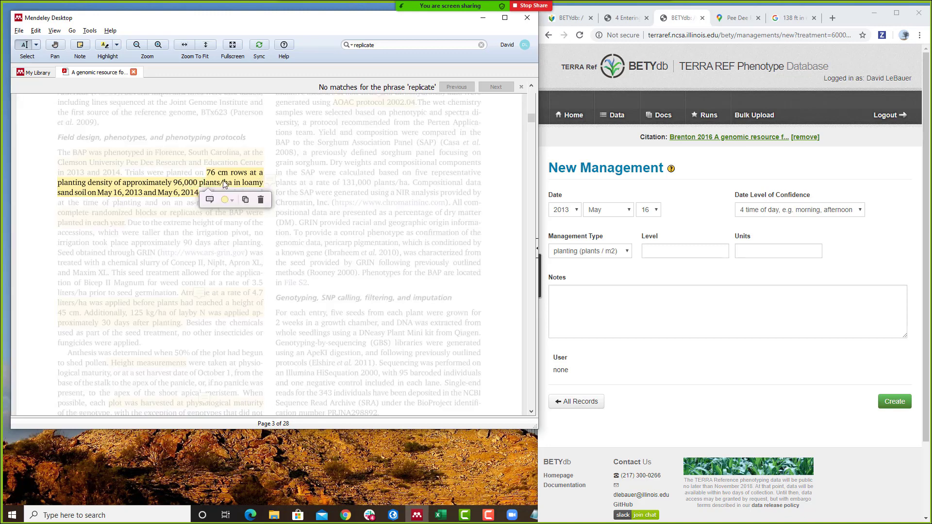
click(173, 185)
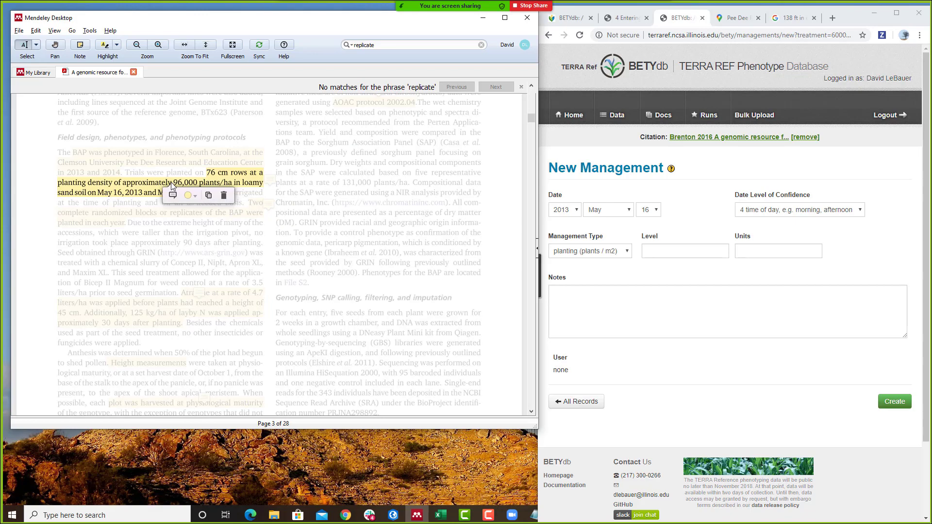
click(228, 184)
click(199, 185)
click(199, 185)
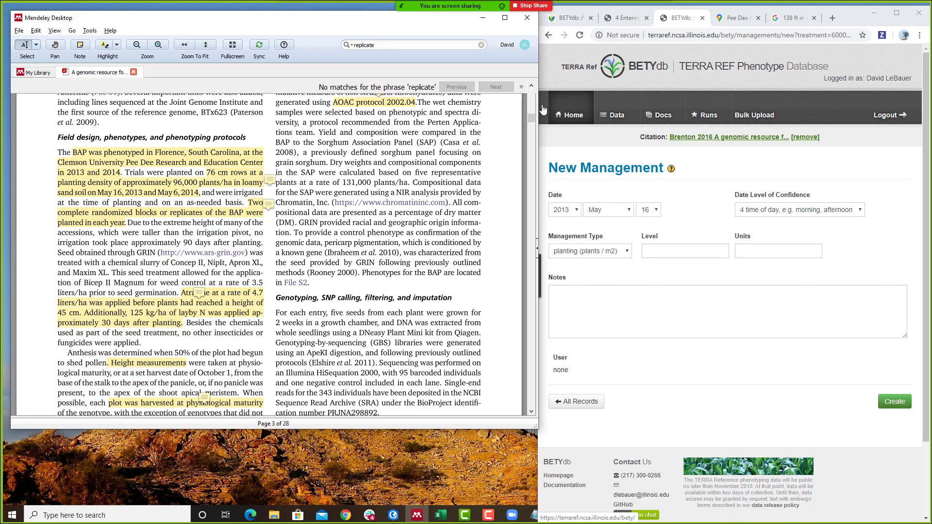
drag(233, 183, 173, 187)
- Search 'm2 per ha' to find that a hectare is 10000 square metres
right_click(173, 187)
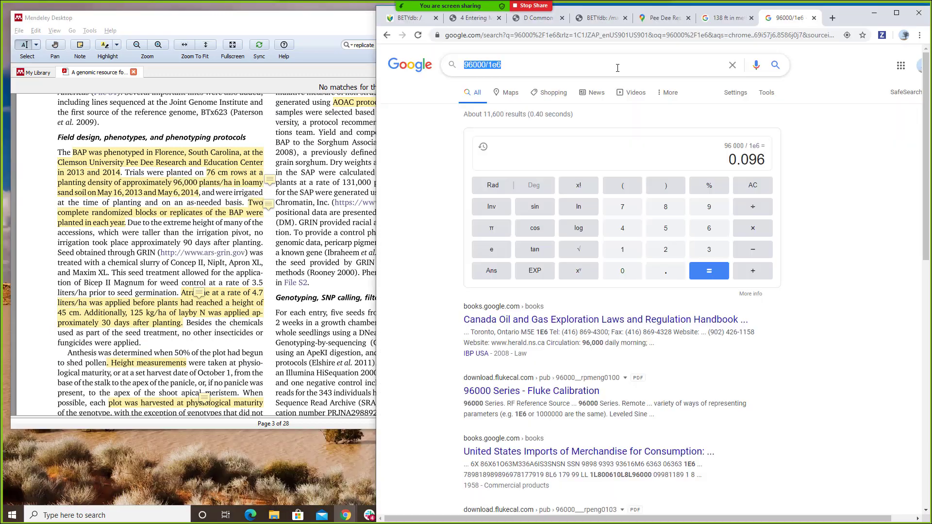
text(m2 per)
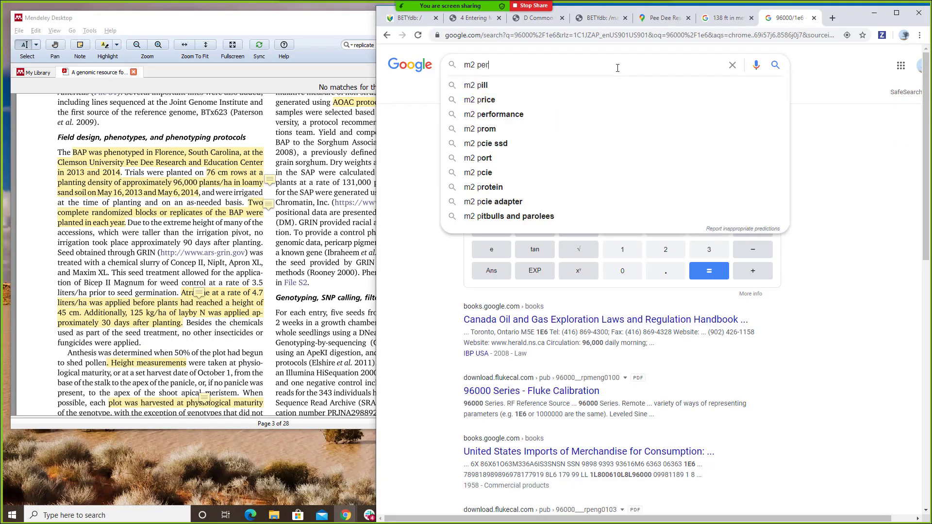
text( ha)
key(Return)
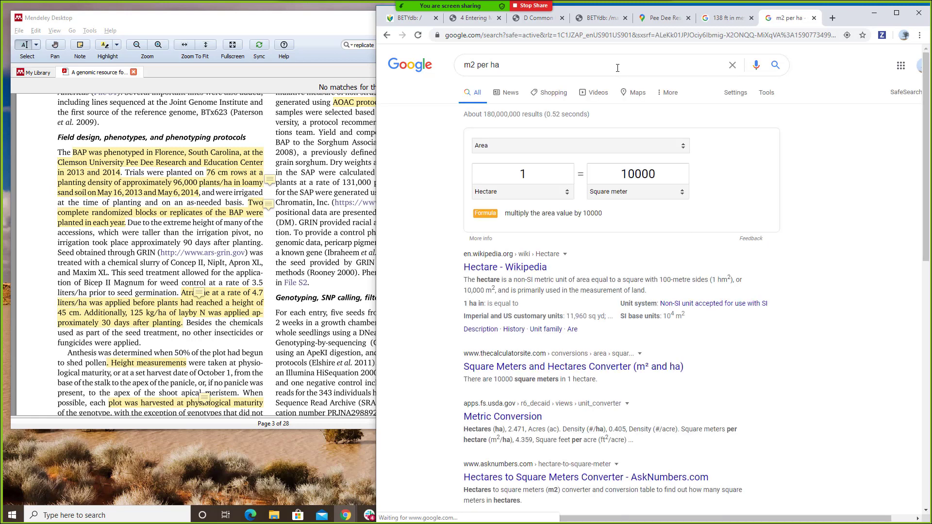
double_click(651, 174)
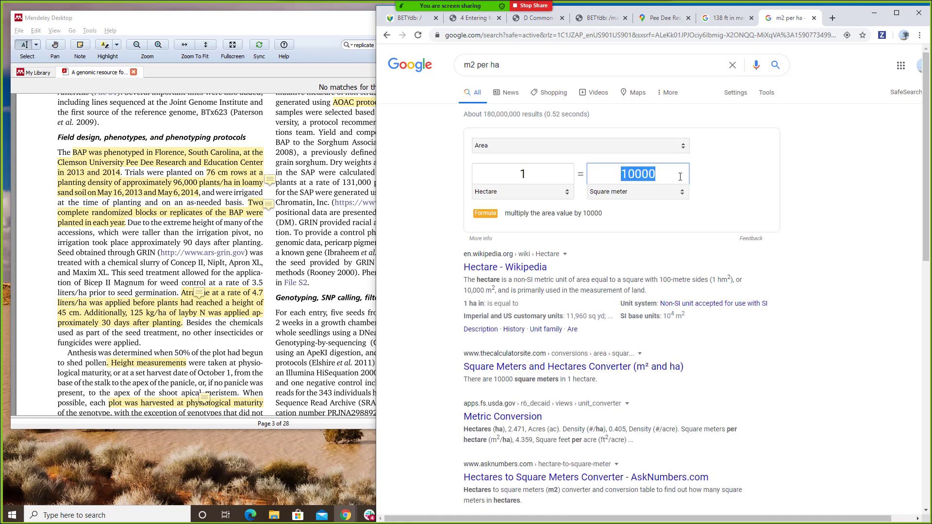
- Calculate 96000/10000 to get 9.6 plants per m², then return to BETYdb
triple_click(503, 64)
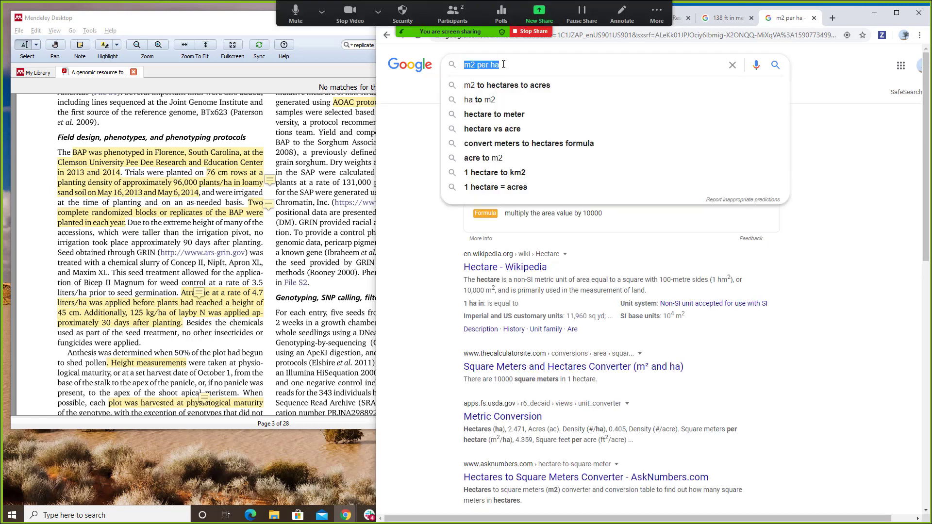
text(96)
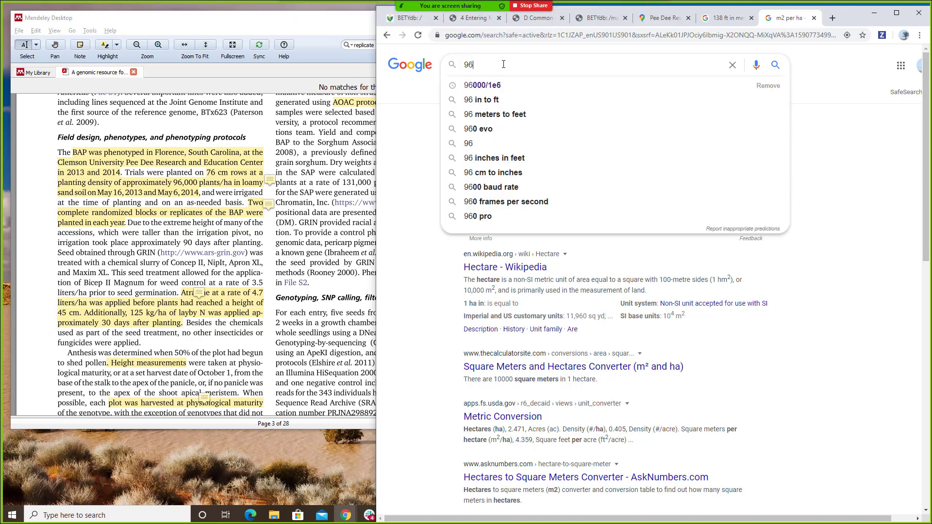
text(000/01)
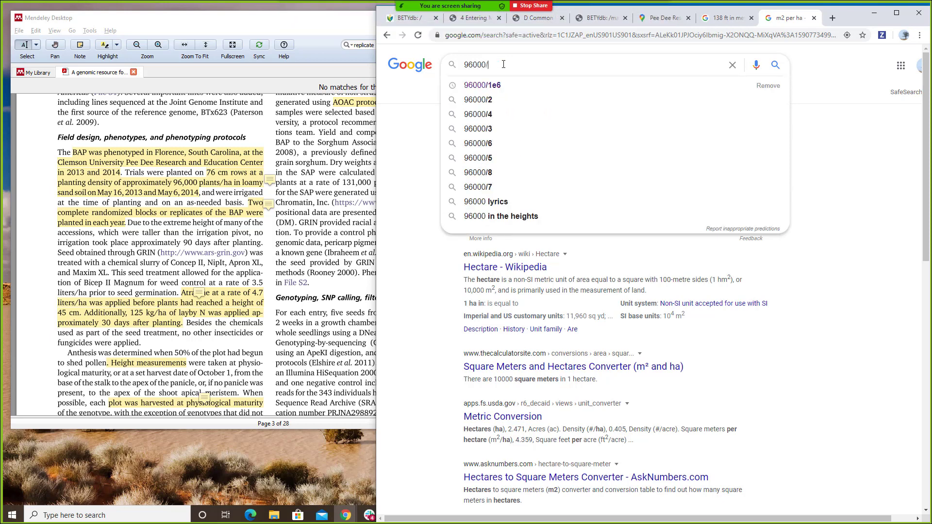
key(BackSpace)
key(BackSpace)
text(10000)
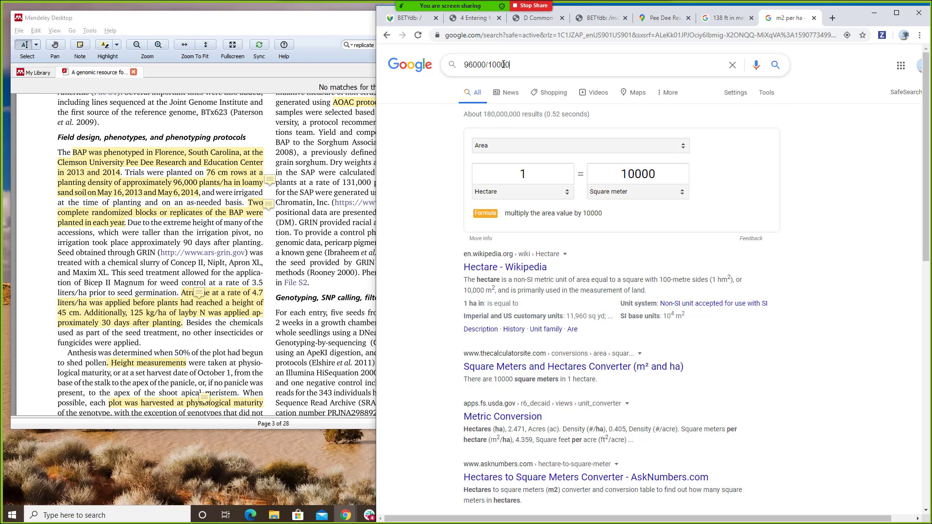
key(Return)
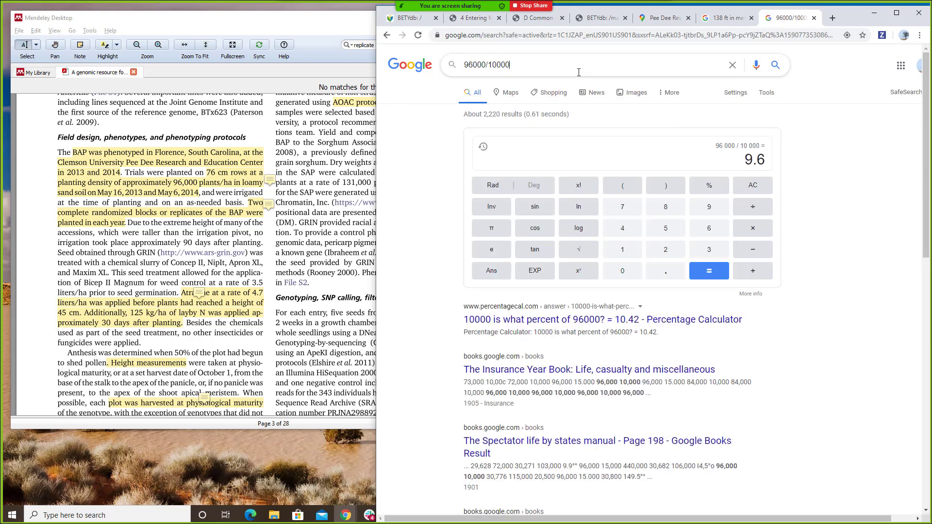
drag(734, 164, 768, 163)
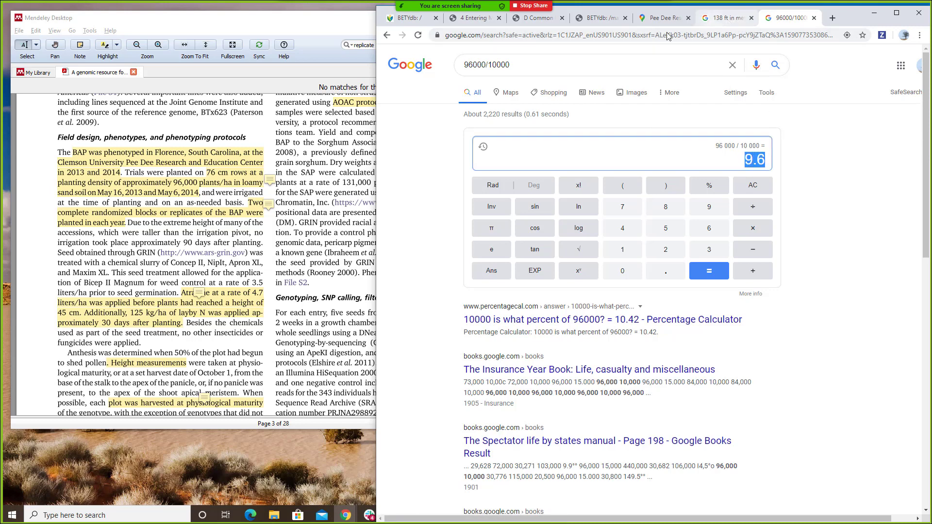
click(417, 21)
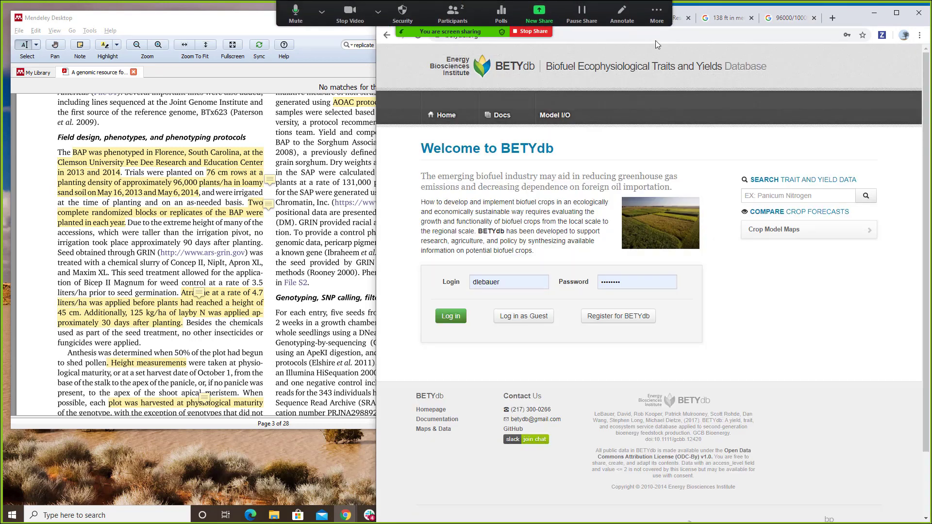
- Copy the row-spacing and planting-density passage from the paper
click(602, 18)
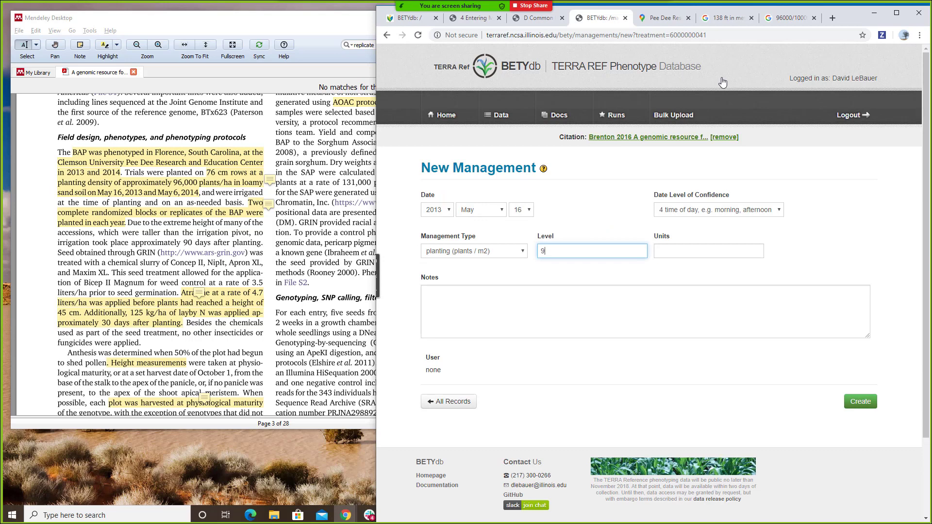
click(733, 253)
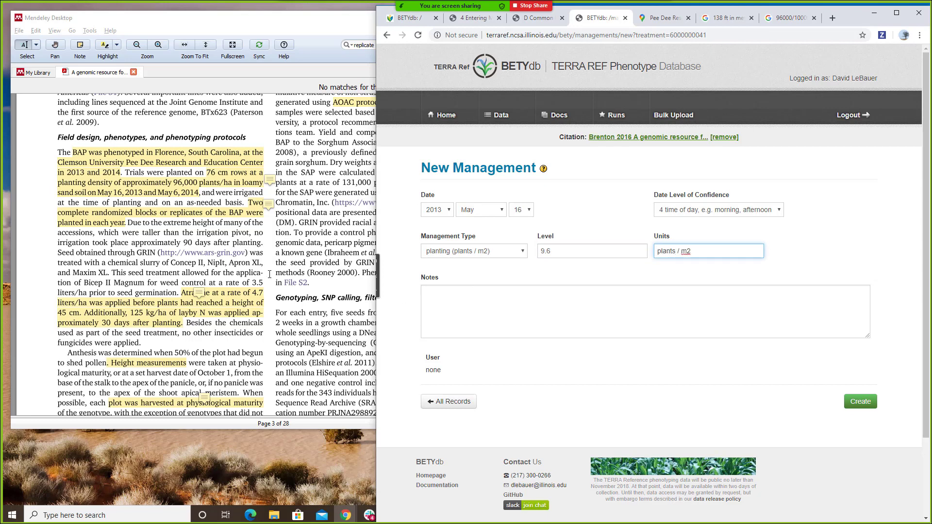
click(270, 224)
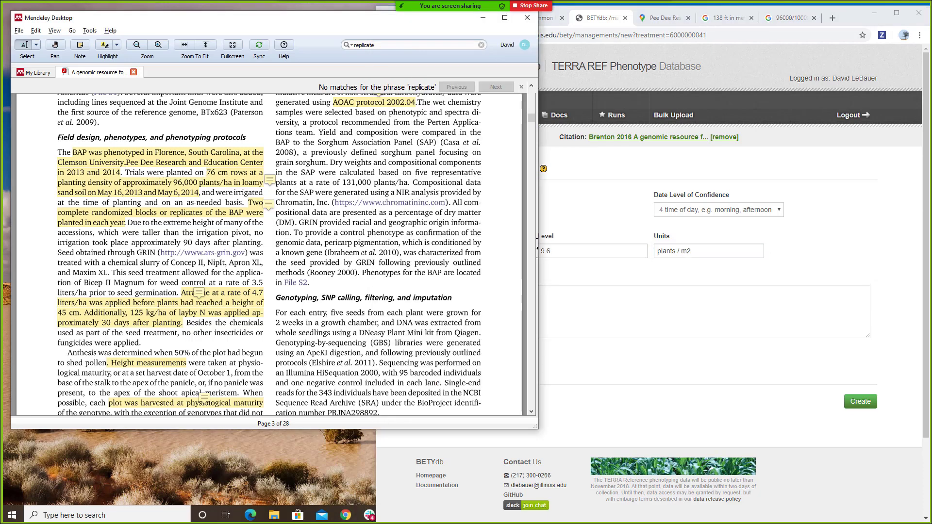
mouse_move(207, 171)
mouse_down()
mouse_move(215, 183)
mouse_move(223, 178)
mouse_up()
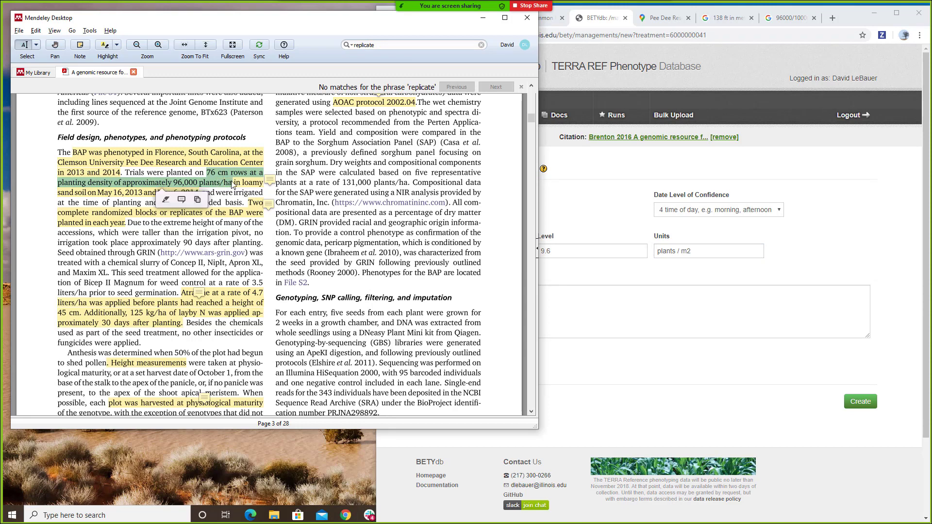
right_click(223, 178)
click(247, 214)
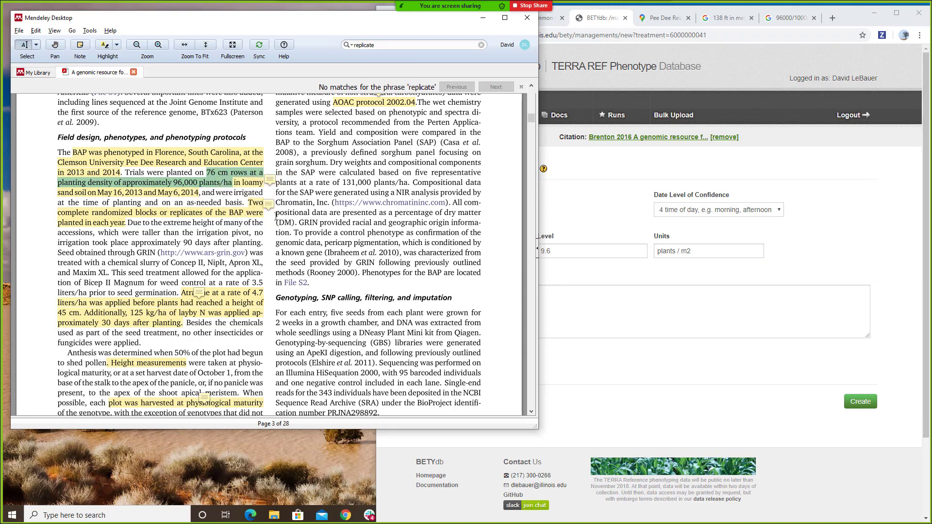
- Paste the passage into Notes and trim it to 76 cm rows, 96,000 plants/ha, loamy sand soil
click(586, 293)
right_click(586, 293)
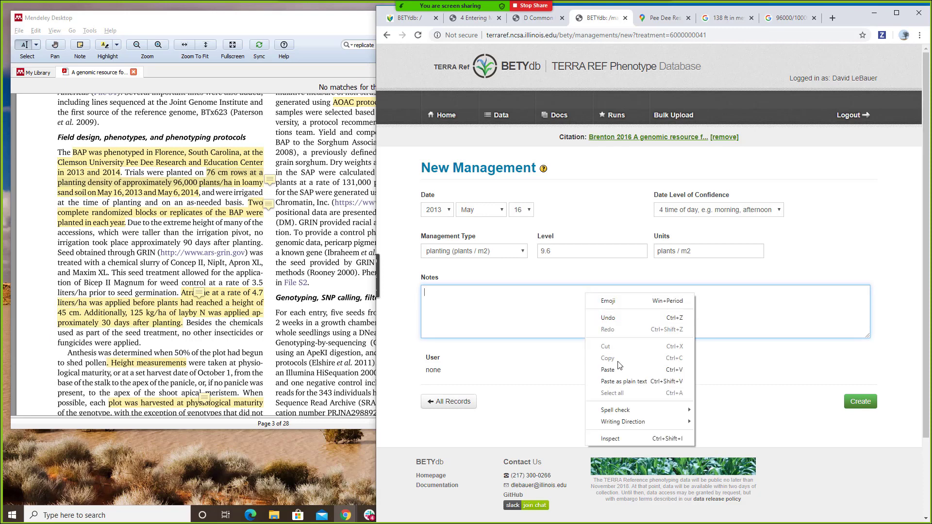
click(607, 370)
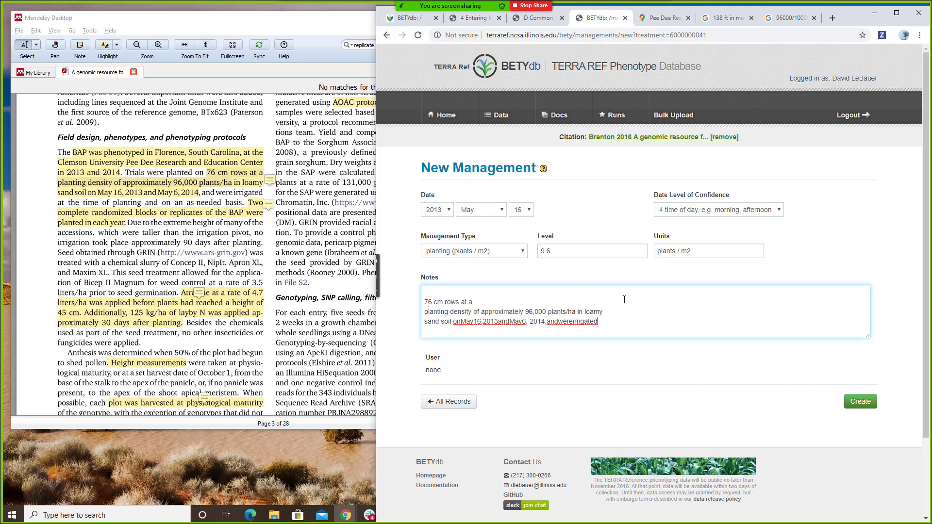
key(BackSpace)
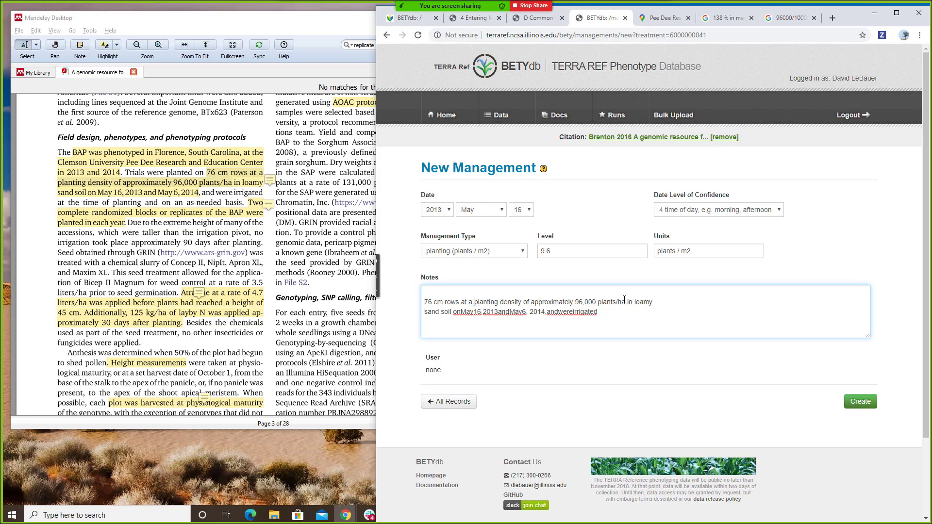
key(BackSpace)
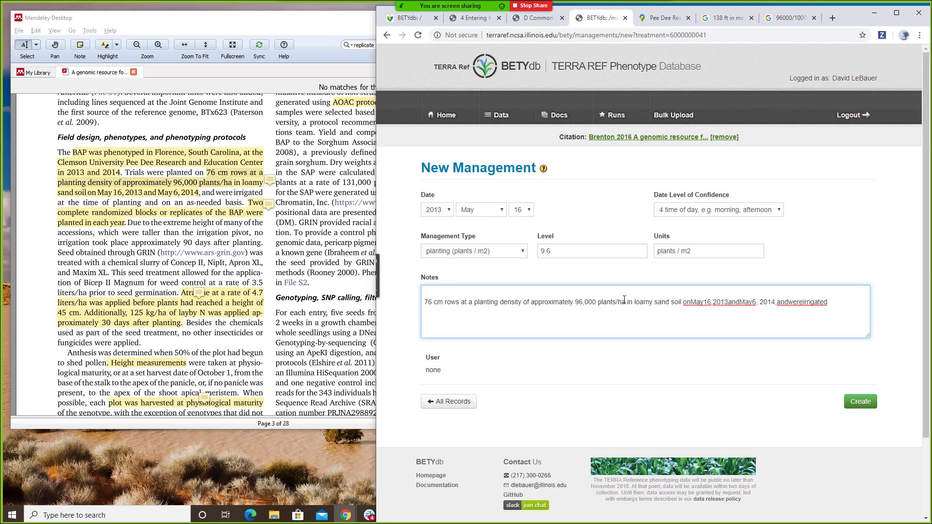
key(shift+End)
key(Delete)
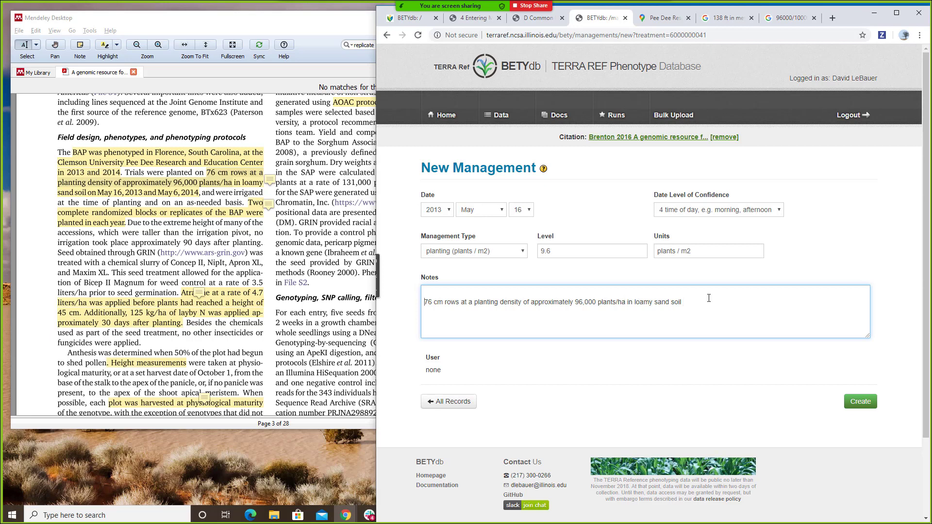
key(BackSpace)
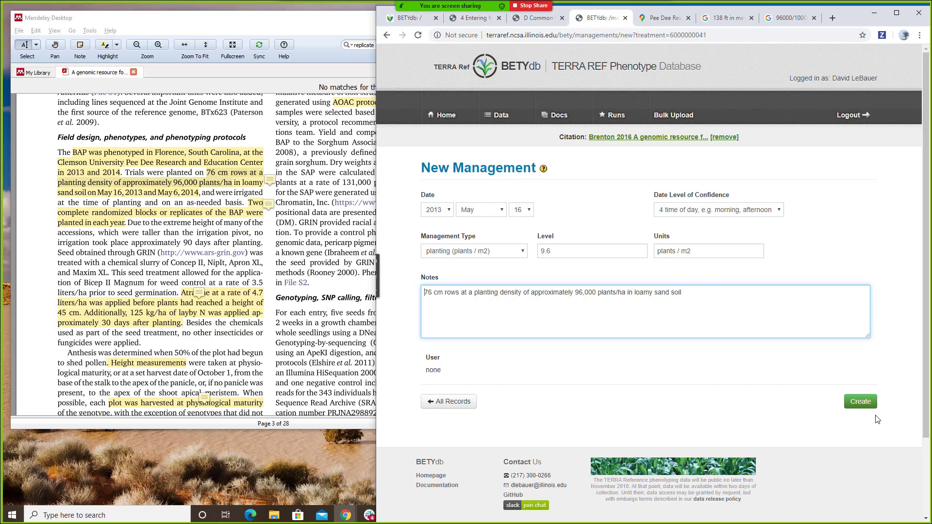
- Save the 2013 planting record and start a 2014 management dated 6 May 2014
click(861, 402)
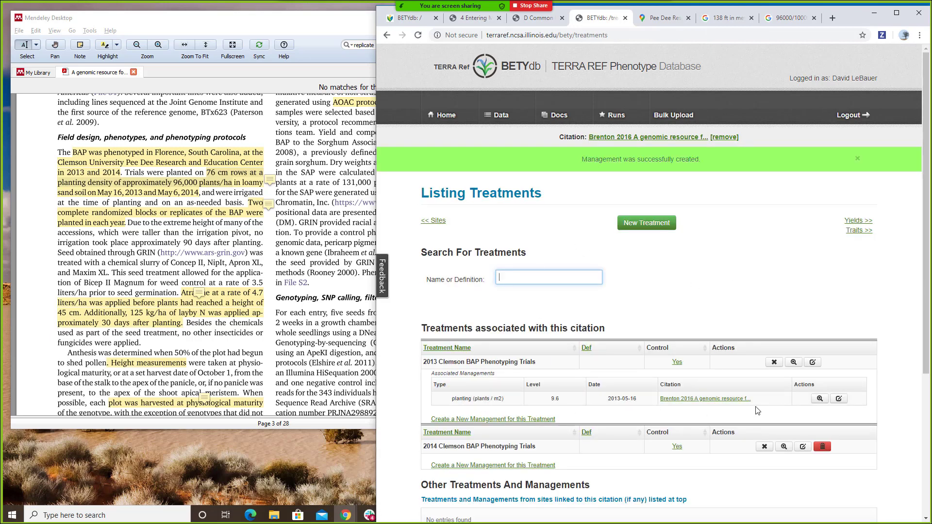
click(497, 467)
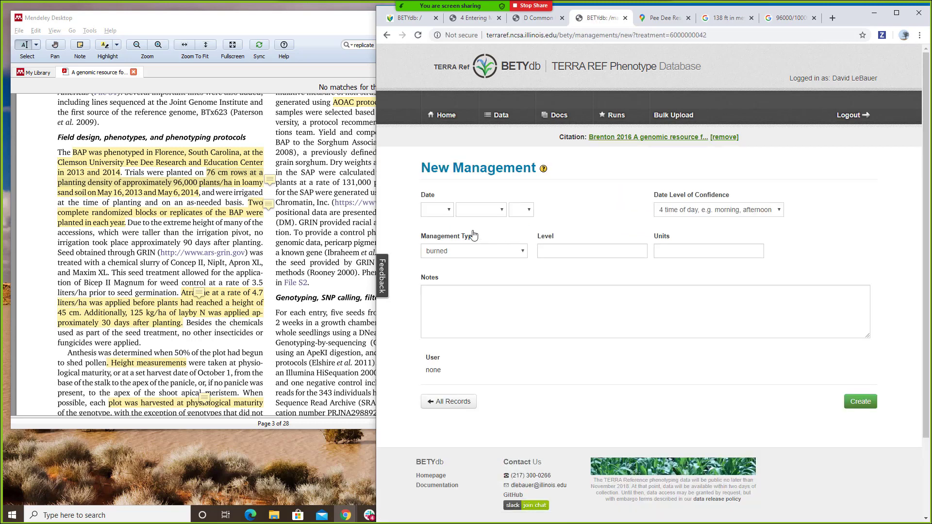
click(451, 208)
text(2013)
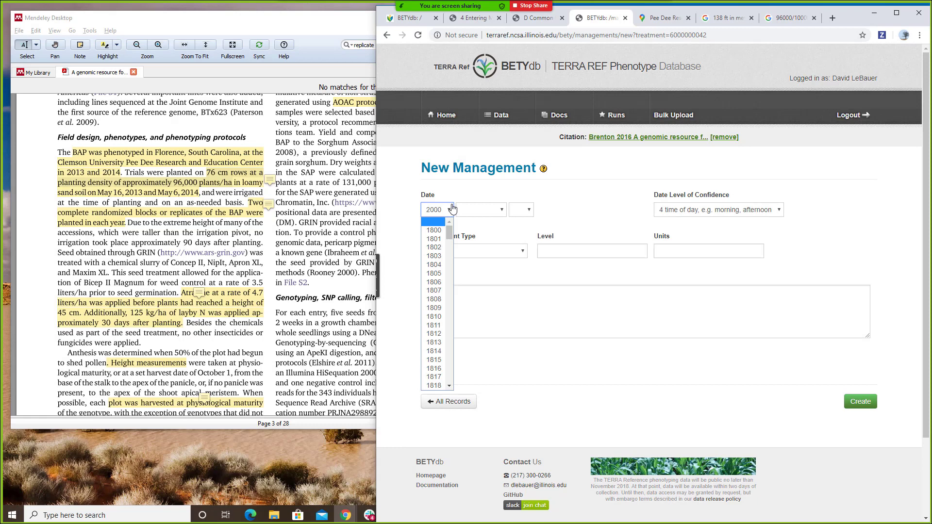
key(Return)
key(Tab)
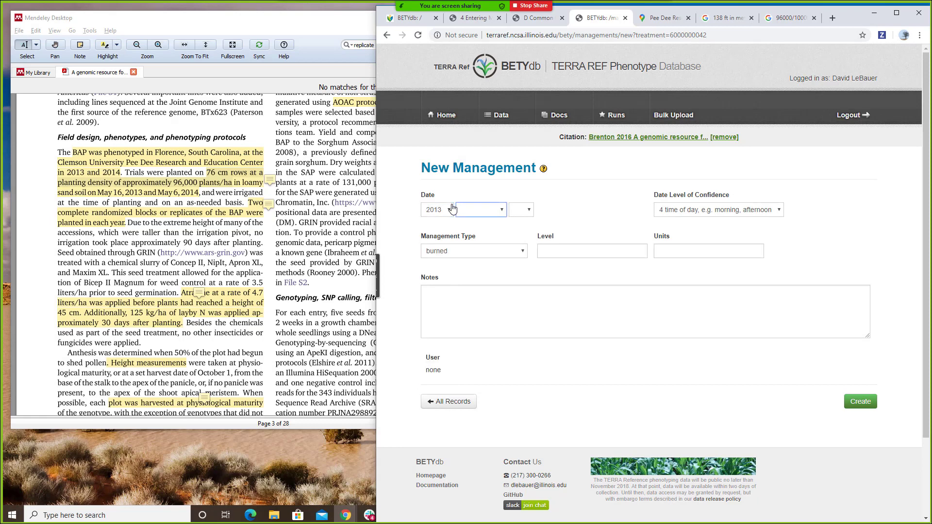
text(m)
key(Tab)
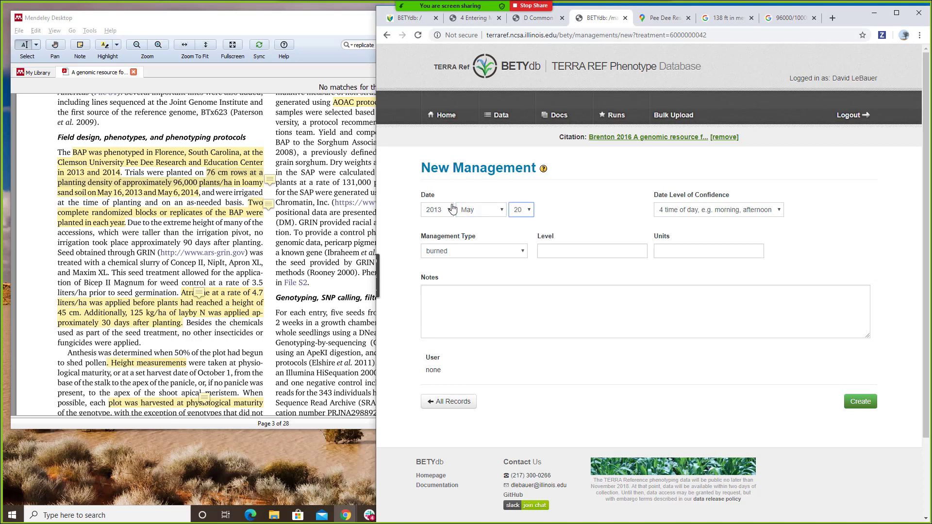
key(Tab)
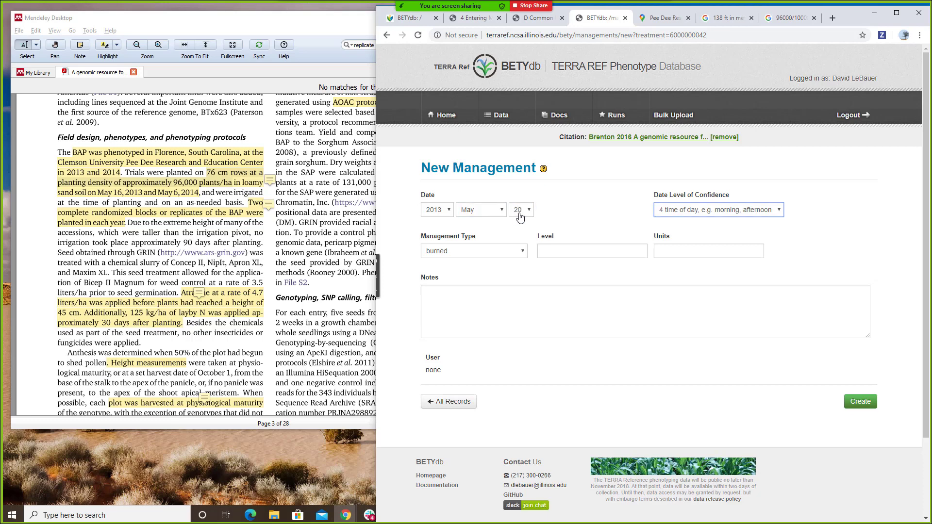
key(shift+Tab)
key(alt+Down)
click(435, 214)
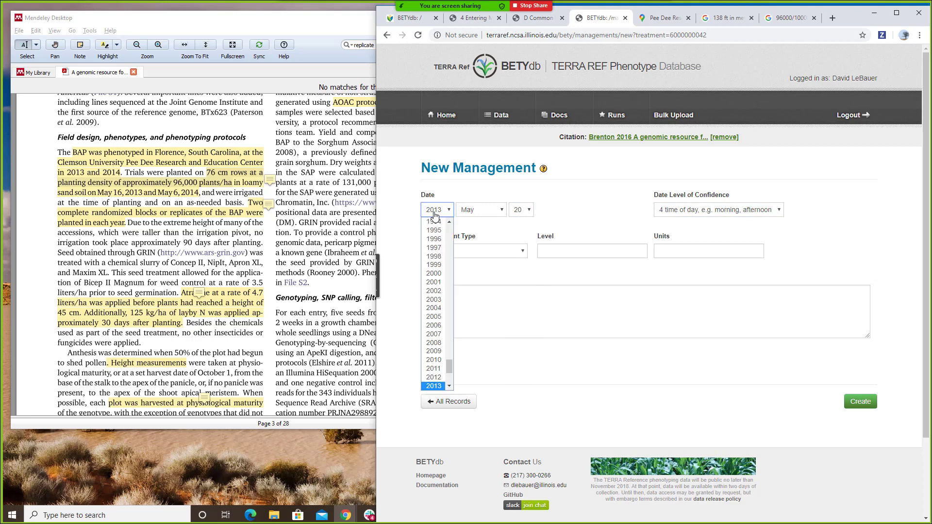
key(Down)
key(Return)
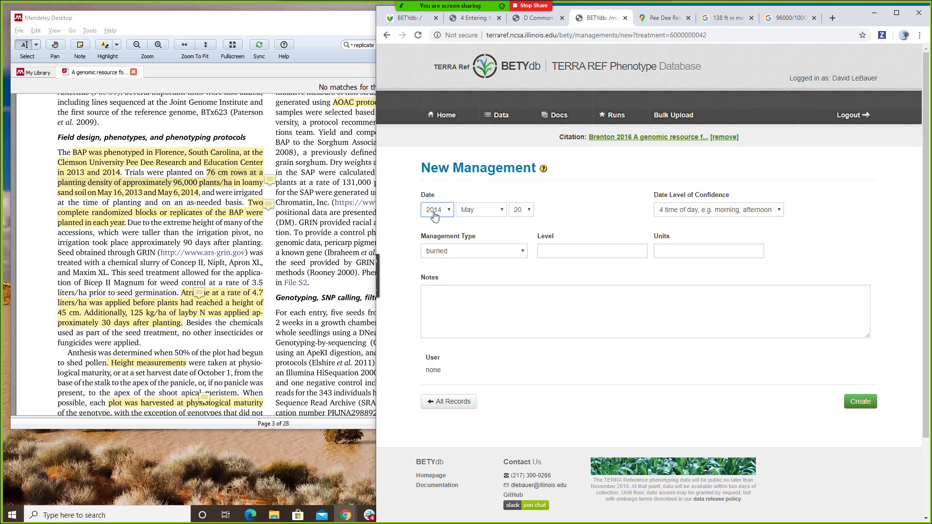
key(Tab)
key(Tab)
- Make it a planting (plants / m2) management with level 9.6 plants / m2
click(447, 253)
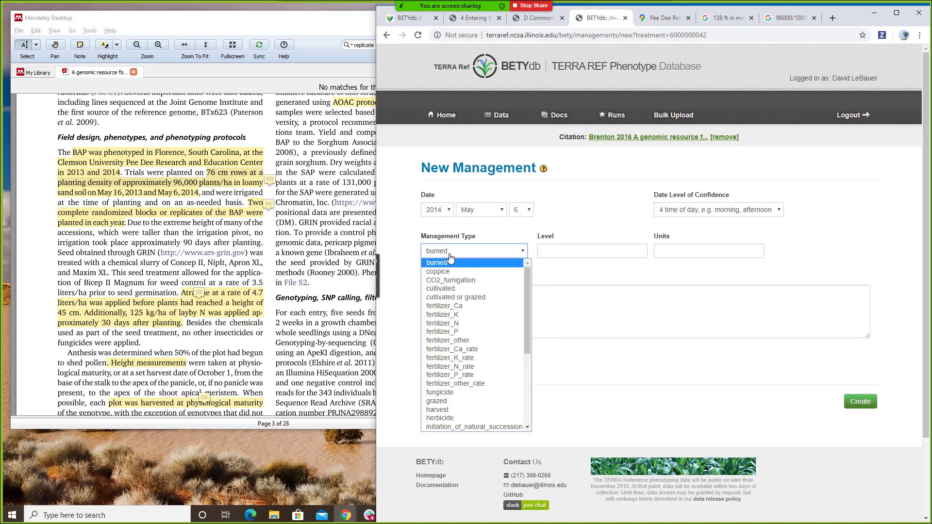
scroll(474, 322, down, 4)
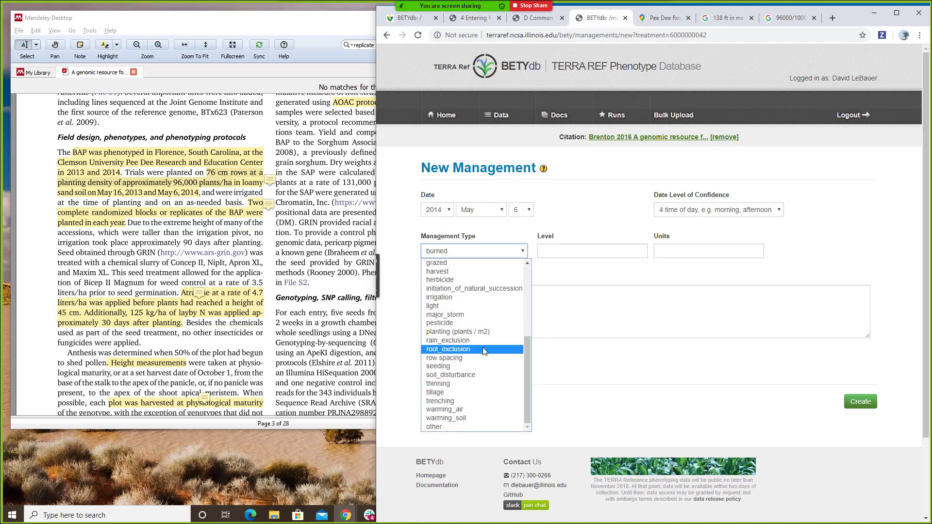
click(492, 332)
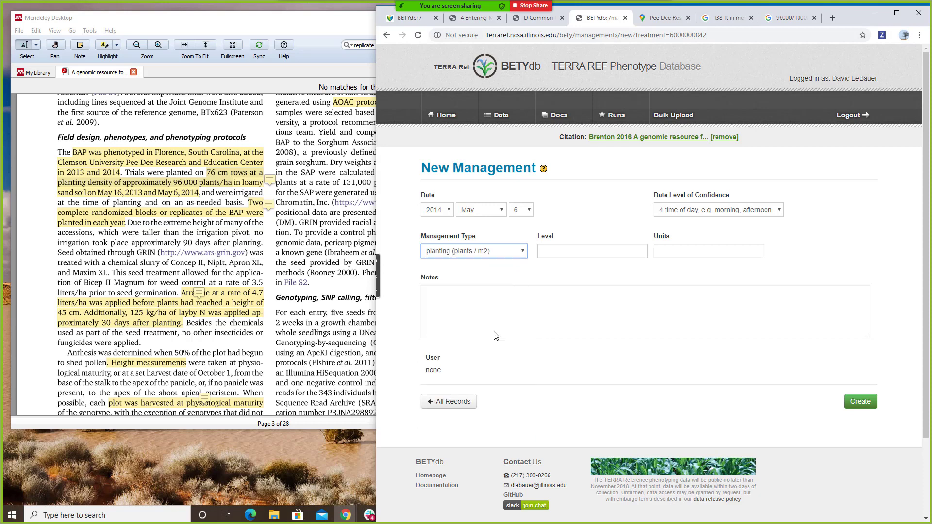
click(571, 252)
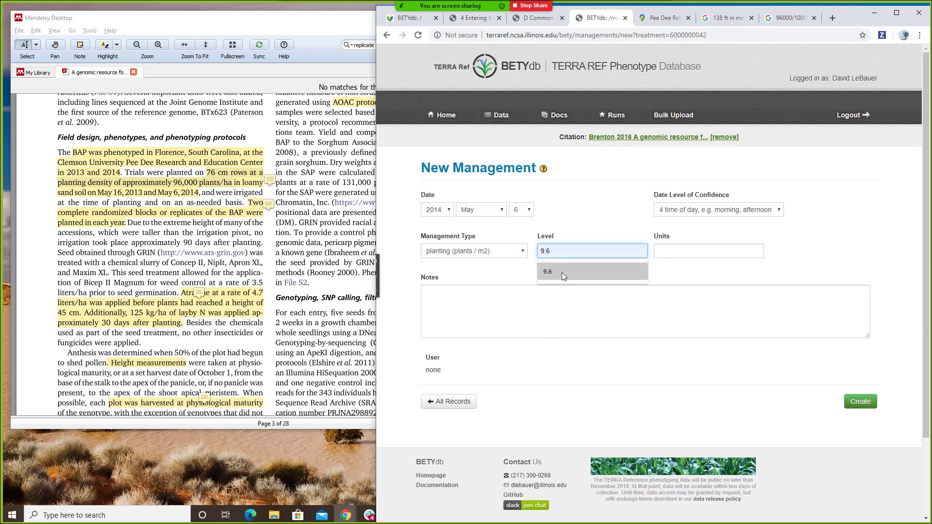
click(561, 272)
click(671, 252)
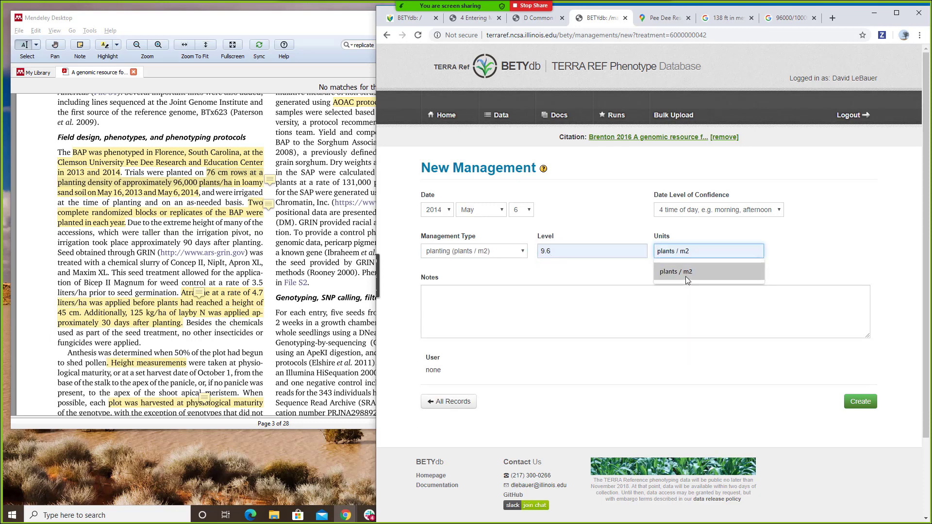
click(680, 272)
- Paste and trim the planting note, then save the 2014 management
click(688, 288)
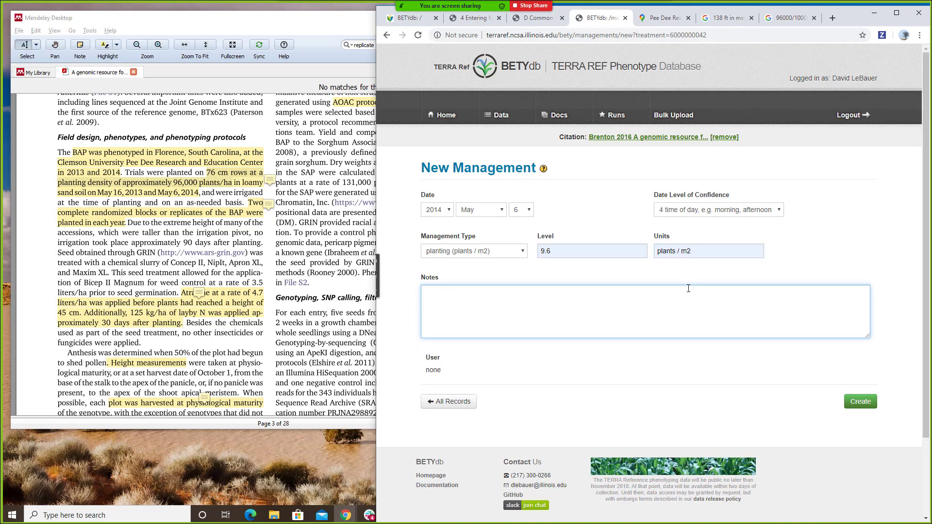
text(76 cm rows at a planting density of approximately 96,000 plants/ha in loamy sand soil onMay16,2013andMay6, 2014,andwereirrigated)
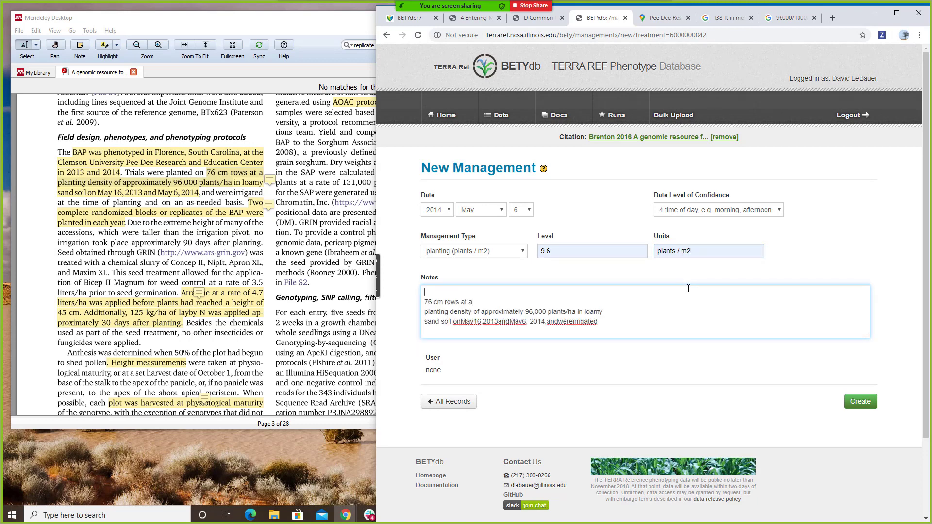
key(End)
key(Delete)
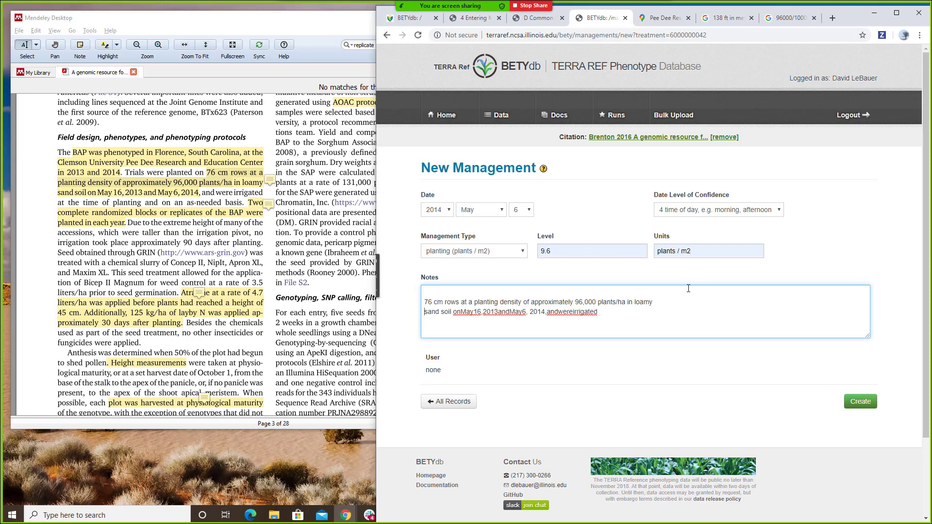
key(shift+ctrl+End)
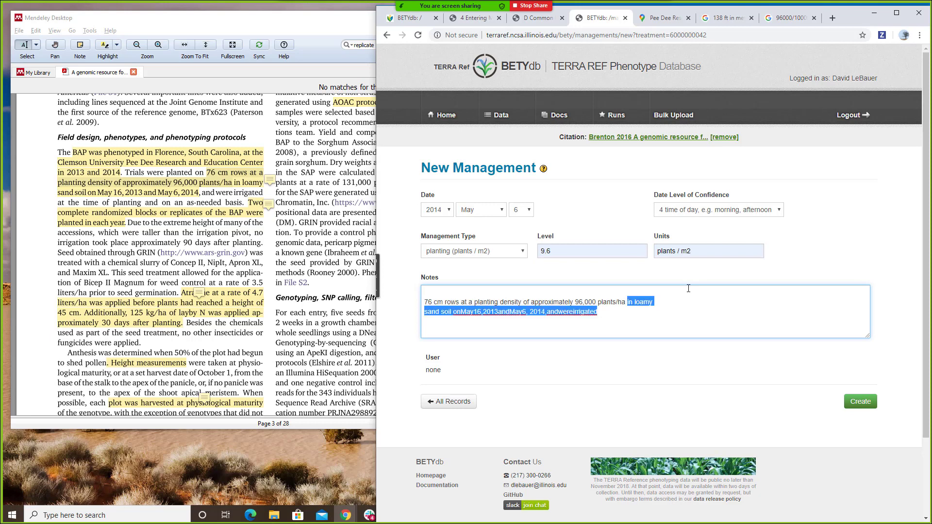
key(Delete)
key(BackSpace)
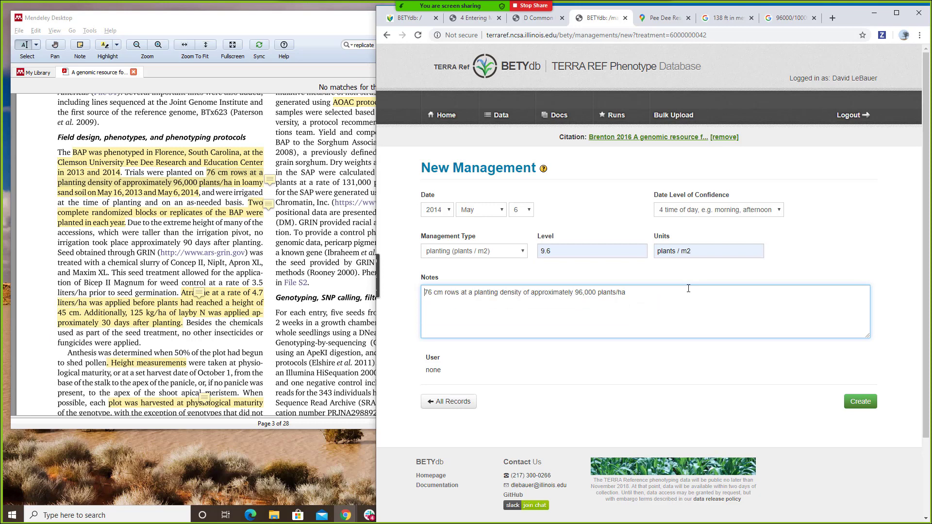
click(867, 403)
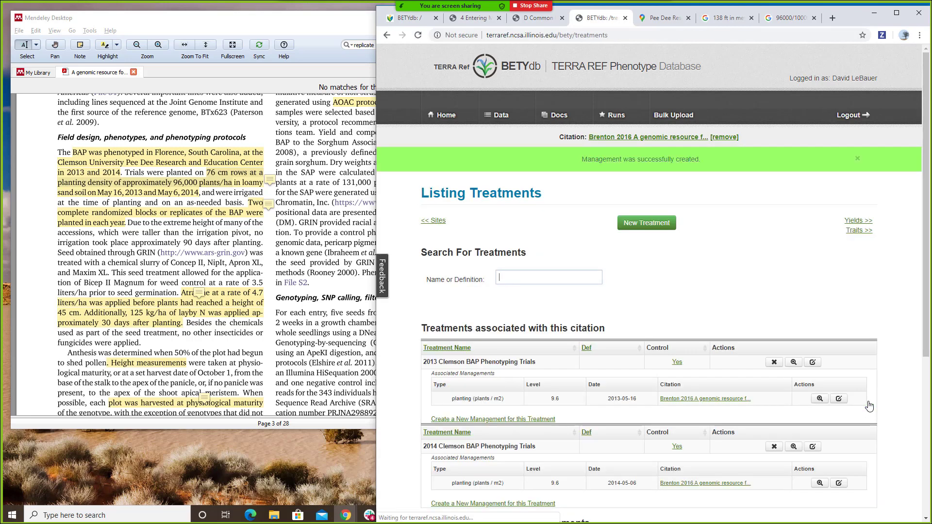
- Glance at the paper's Atrazine highlight, then open a new blank browser tab
scroll(687, 243, down, 2)
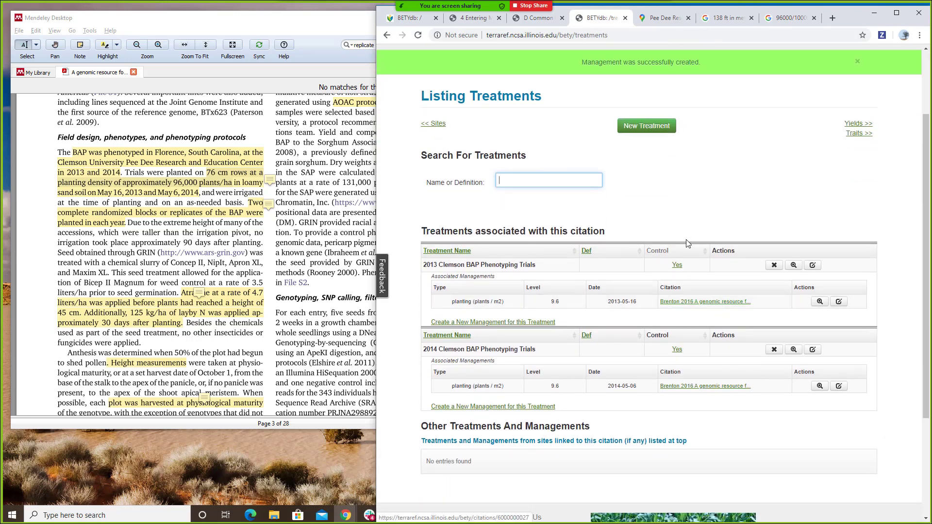
click(183, 315)
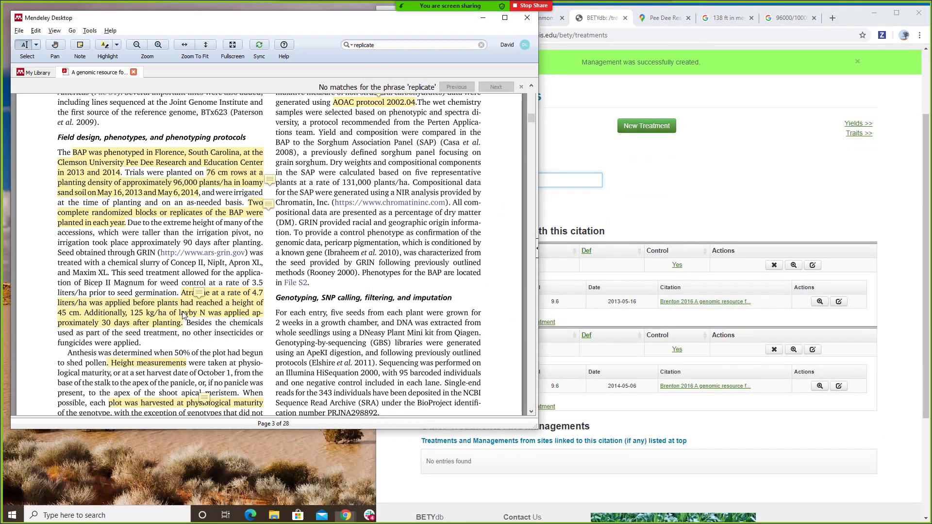
click(183, 315)
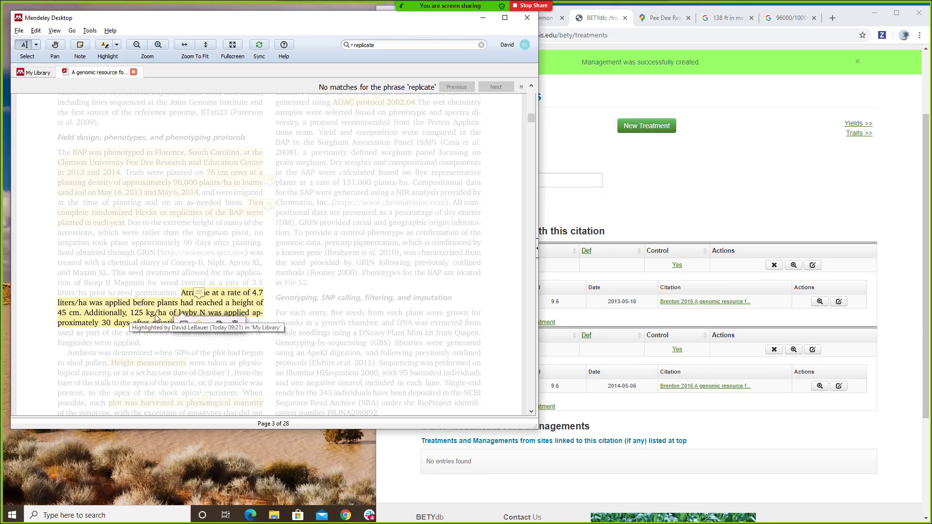
click(653, 185)
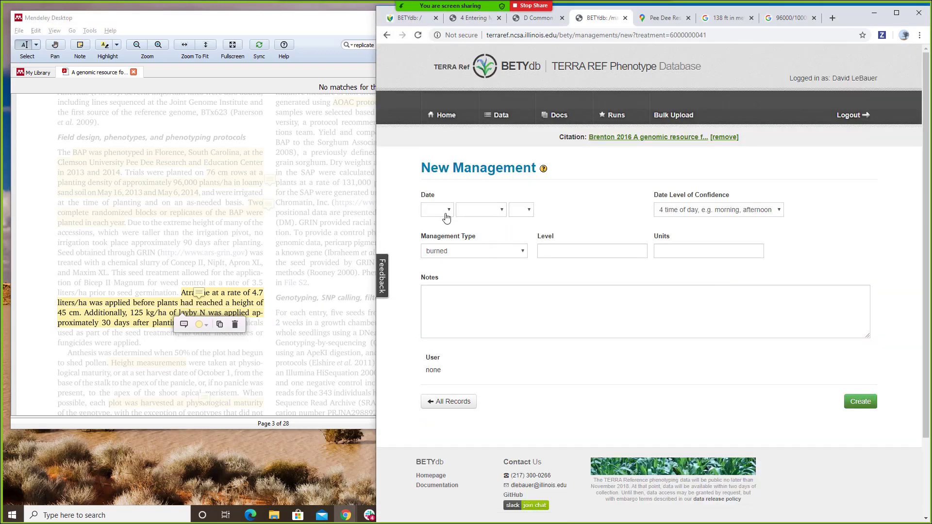
click(136, 189)
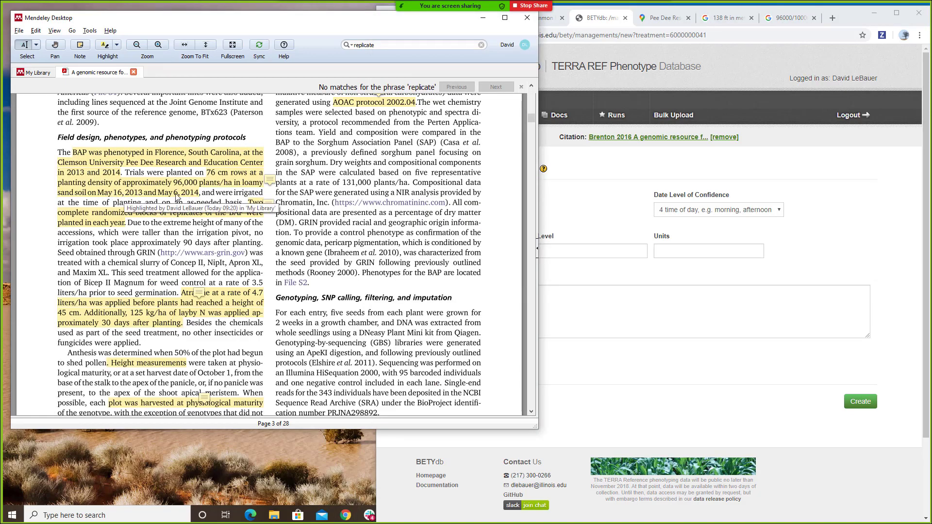
click(833, 18)
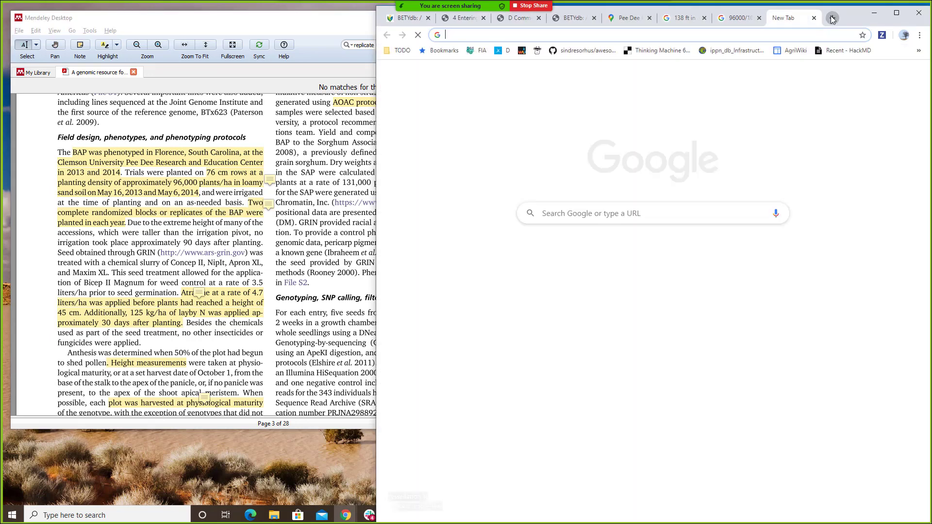
- Search 'may 16 + 30 days' to get June 15, then return to the New Management form
text(may 16)
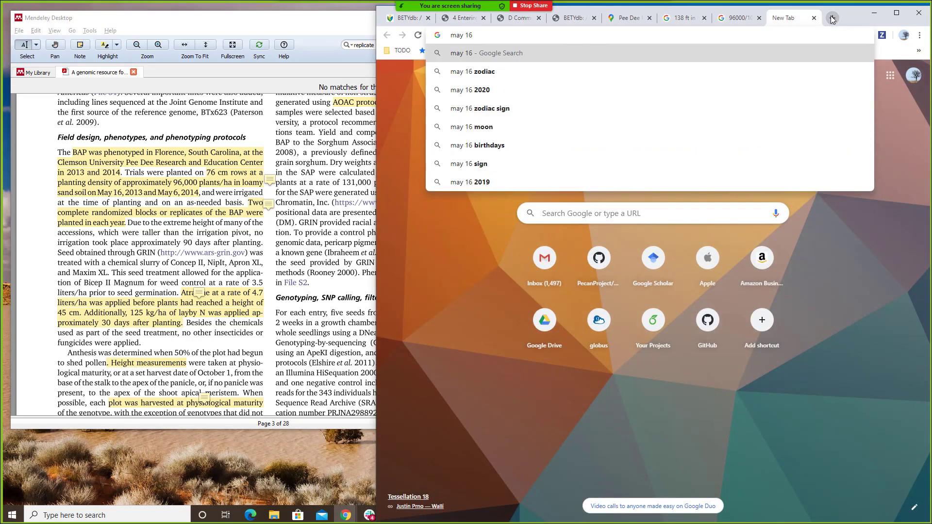
text( + 30 days)
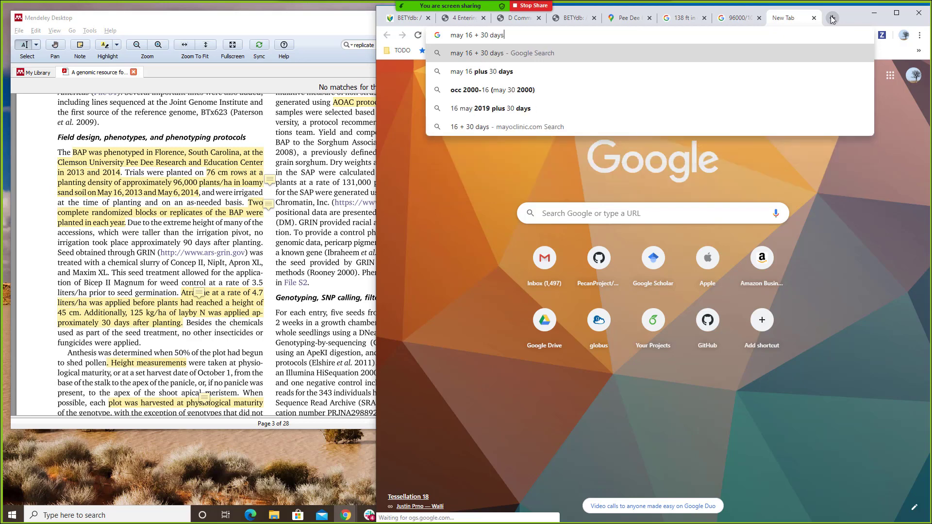
key(Return)
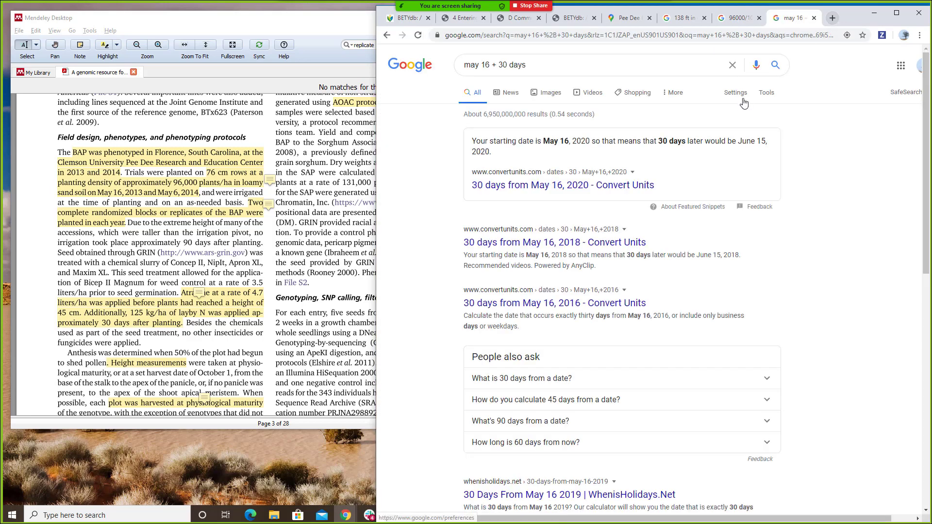
click(545, 187)
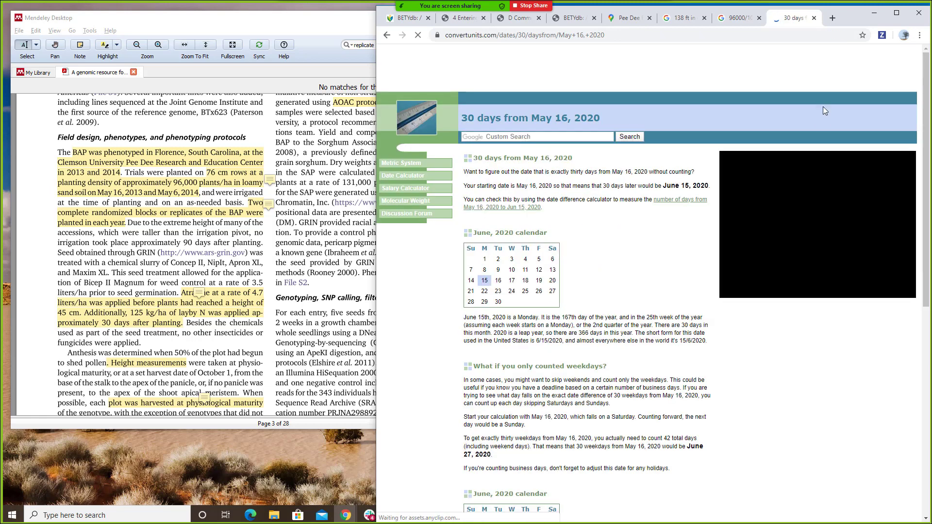
click(738, 18)
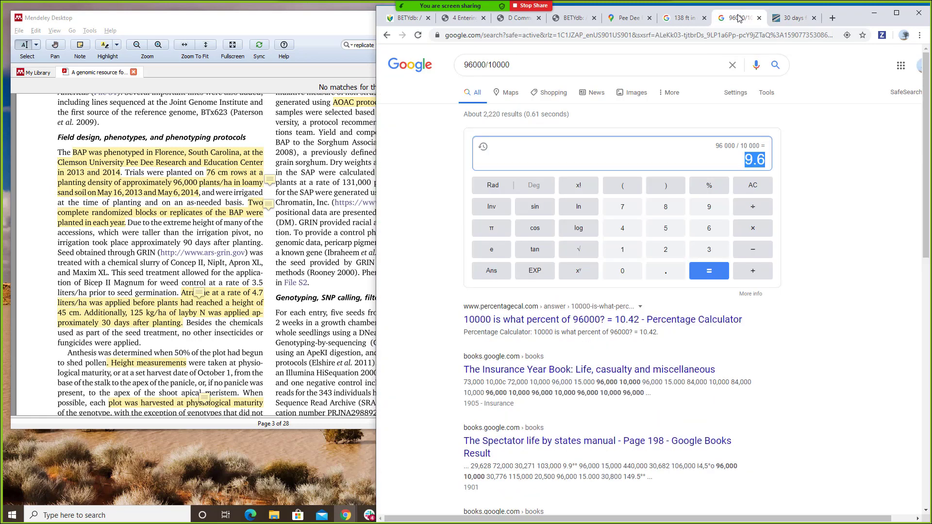
click(519, 18)
click(570, 20)
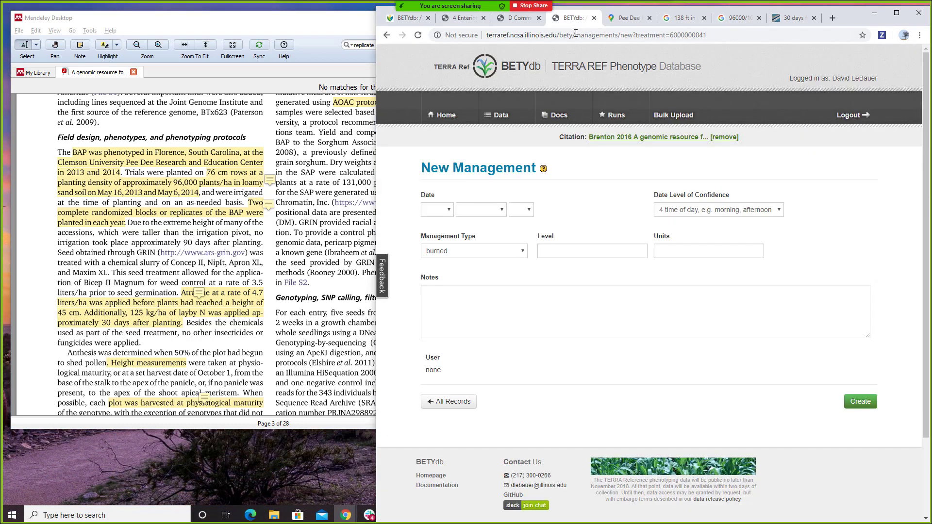
- Date the management 15 June 2013 and set its type to fertilizer_N_rate
click(445, 210)
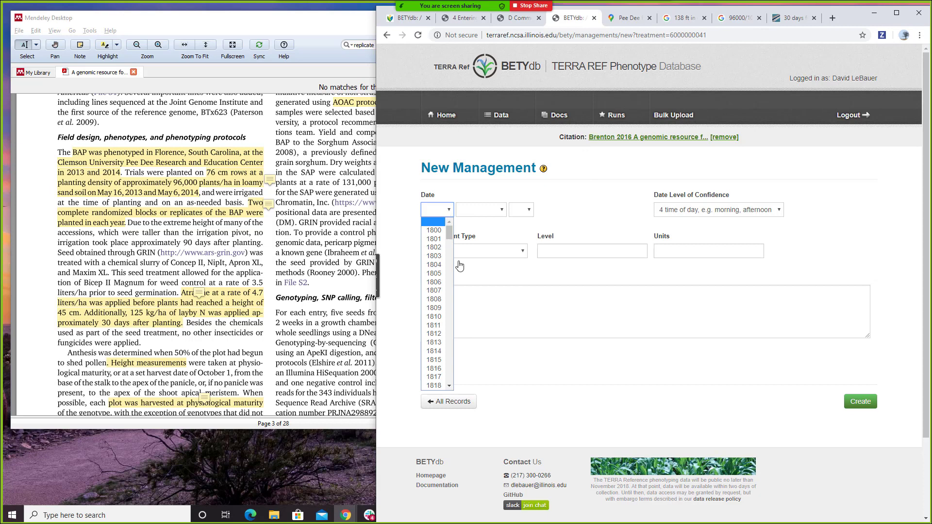
text(2013)
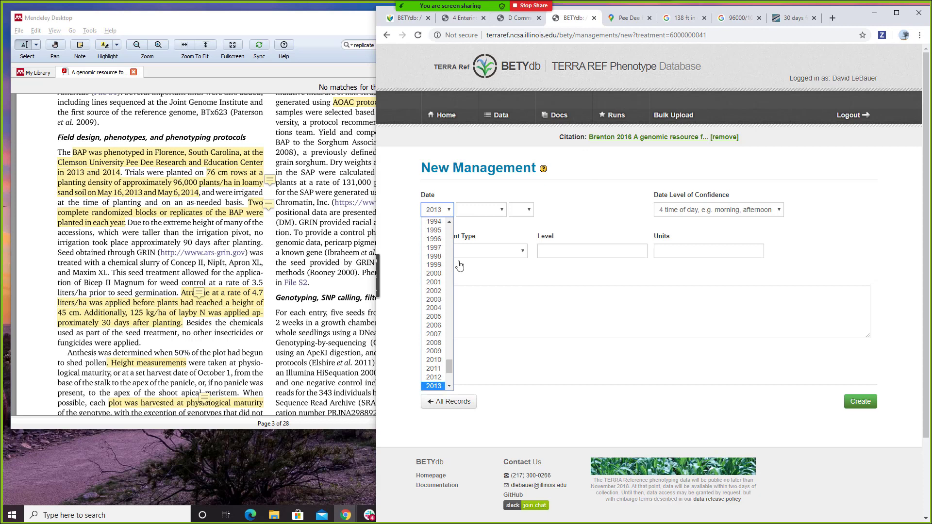
key(Return)
click(474, 214)
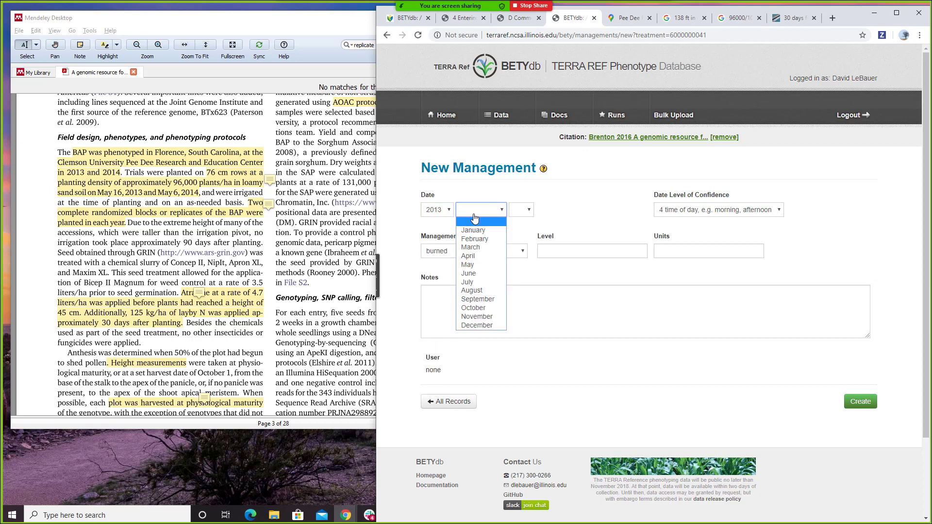
text(june)
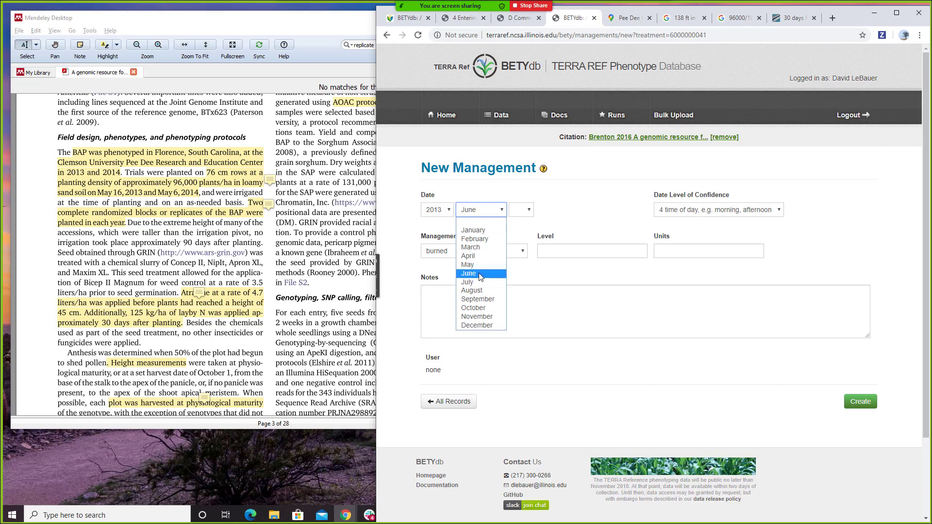
key(Return)
click(526, 210)
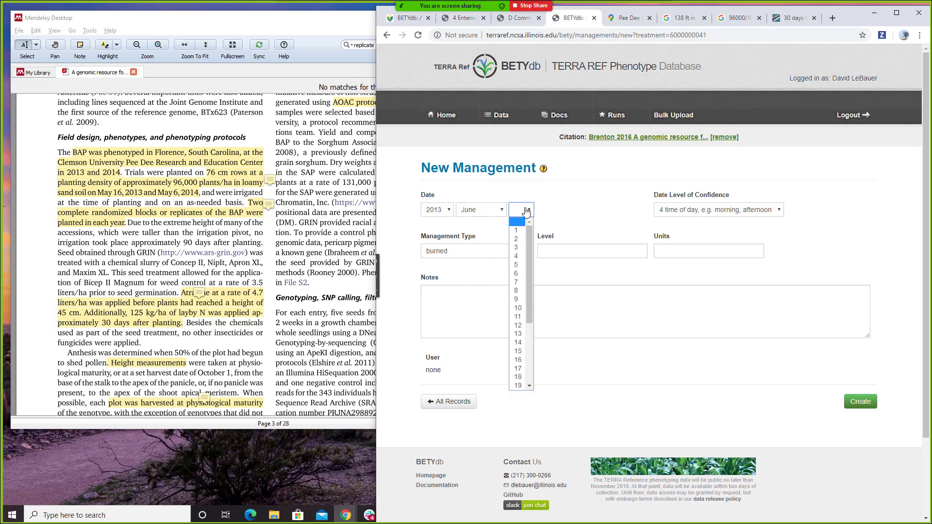
click(524, 352)
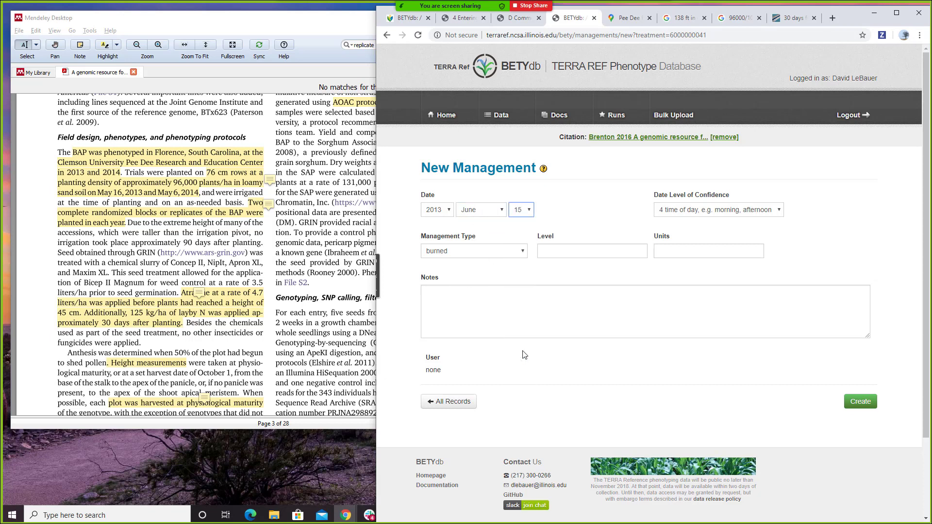
click(488, 253)
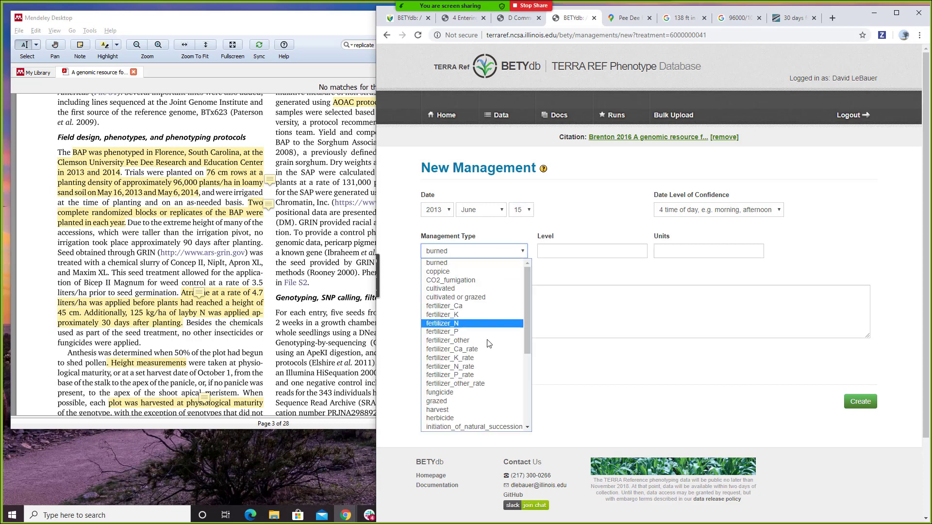
click(488, 365)
- Enter level 125 kg/ha, note 'type of fertilizer not specified', and save the record
click(556, 251)
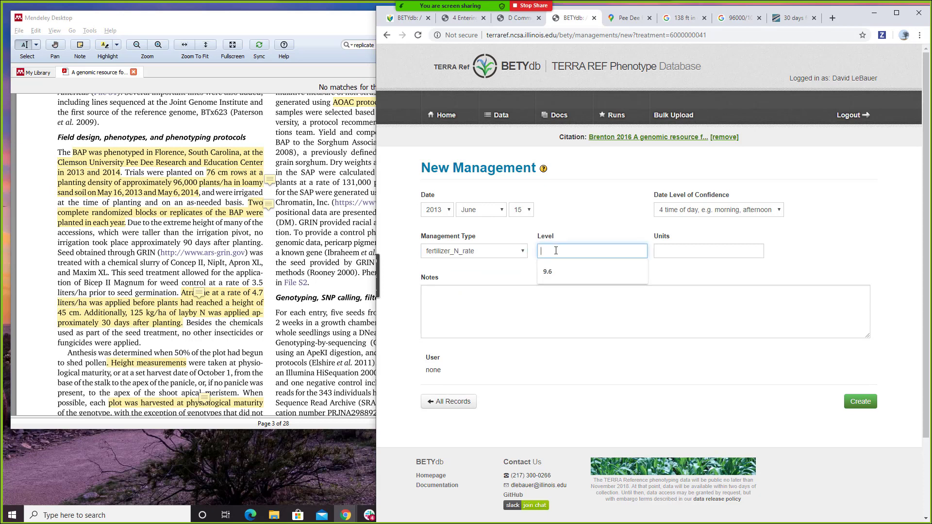
text(125)
key(Tab)
text(kg)
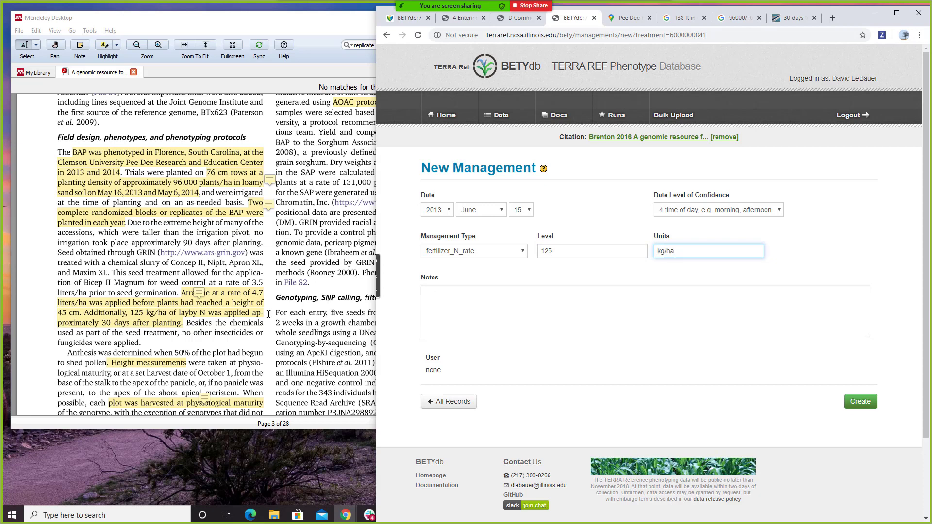
click(249, 319)
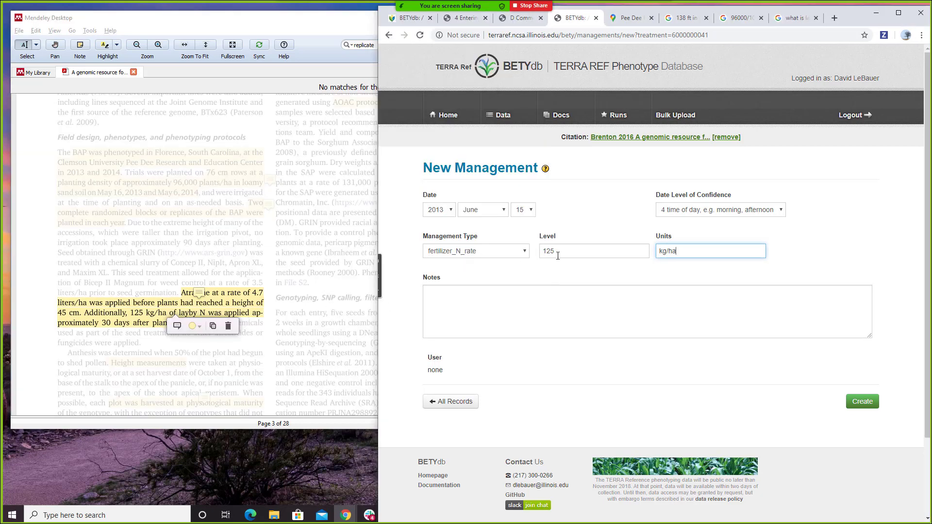
click(582, 316)
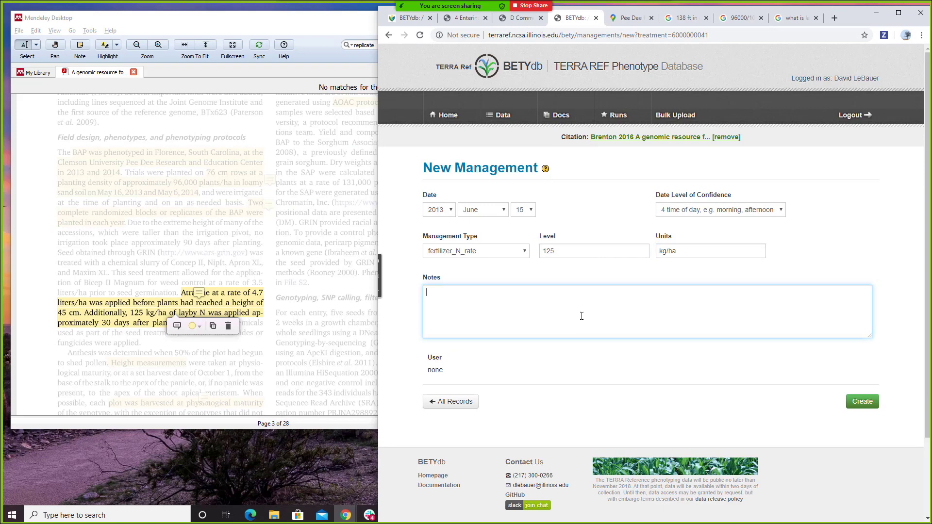
text(type of fertilizer not specified)
key(ctrl+a)
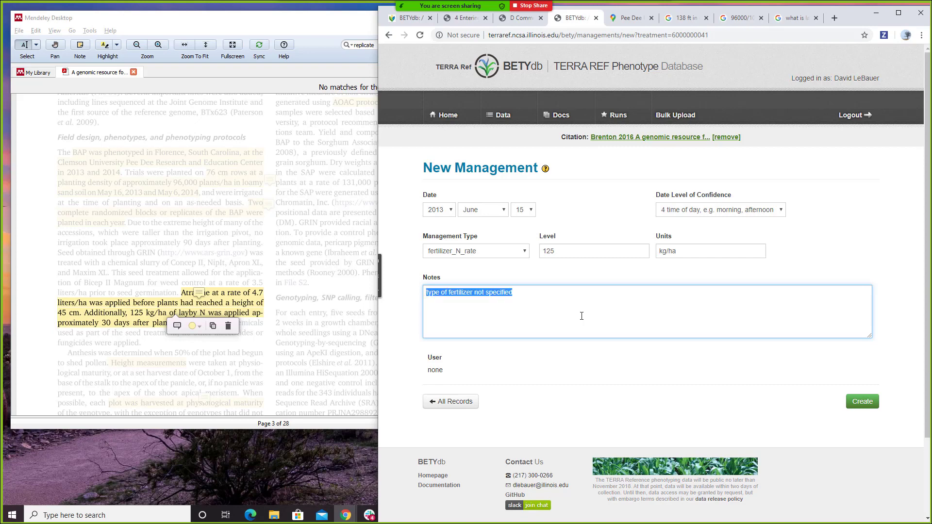
click(861, 402)
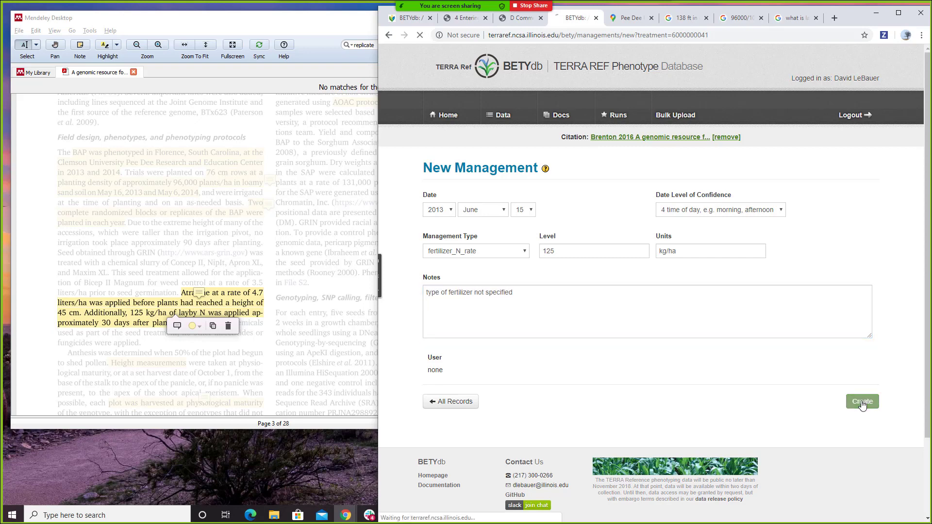
scroll(646, 310, down, 3)
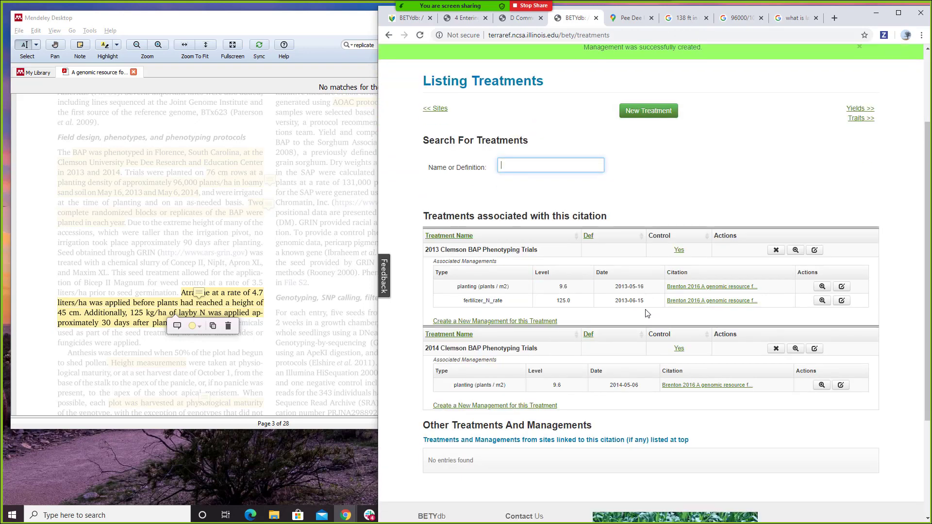
- Start a 2014 fertilizer_N_rate management dated 5 June 2014
click(528, 373)
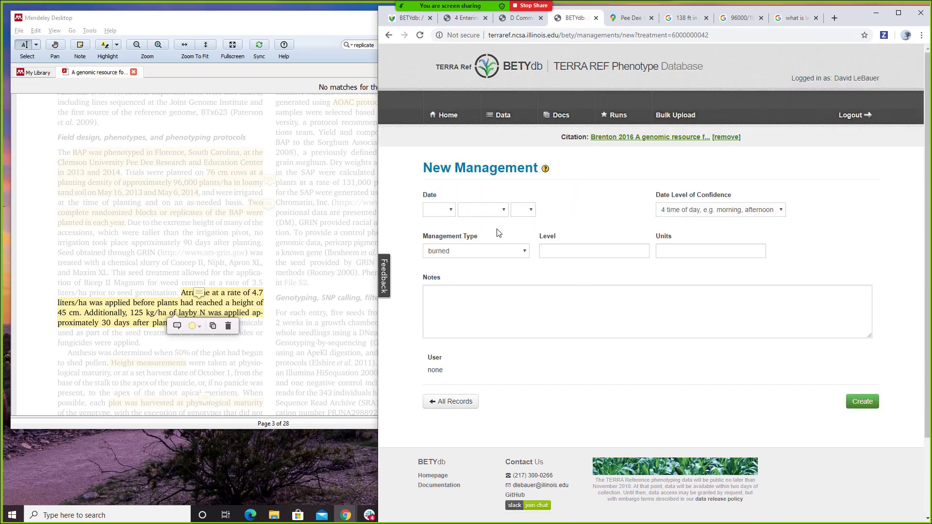
click(505, 250)
click(487, 367)
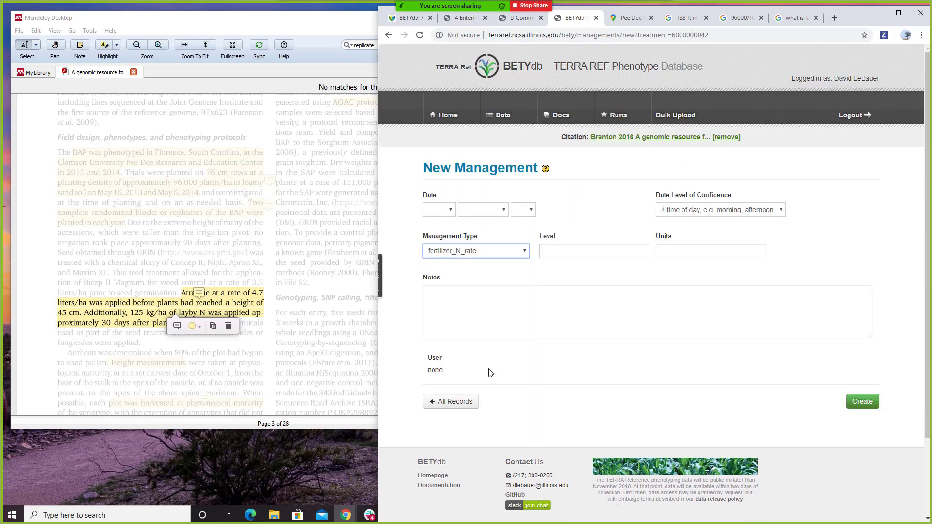
click(447, 209)
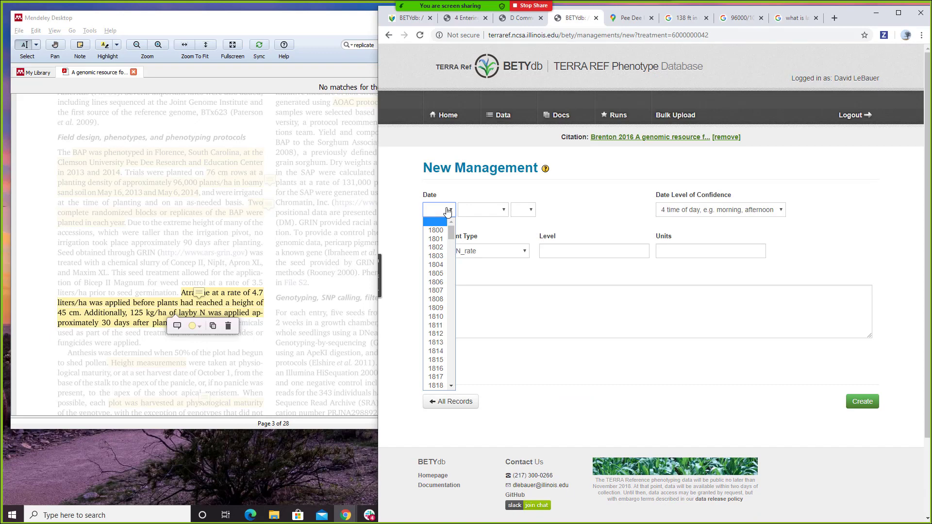
scroll(436, 340, down, 20)
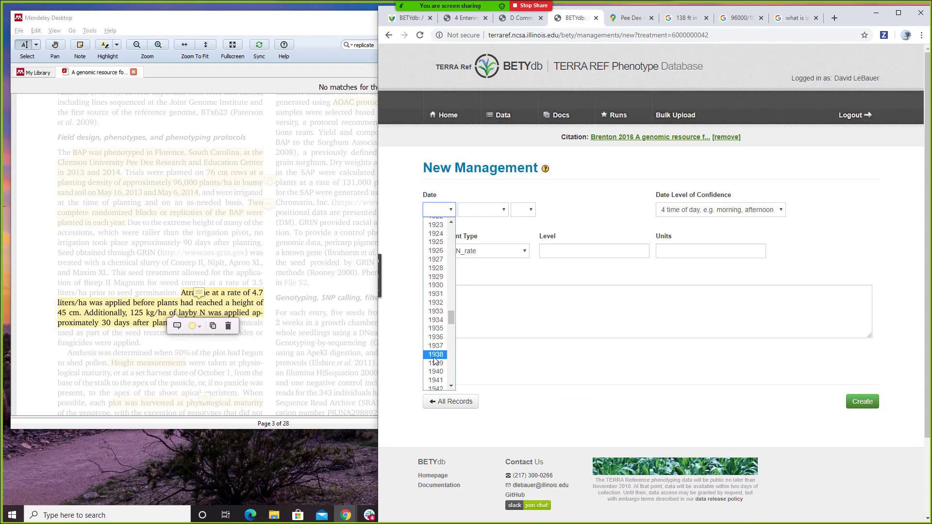
scroll(434, 360, down, 15)
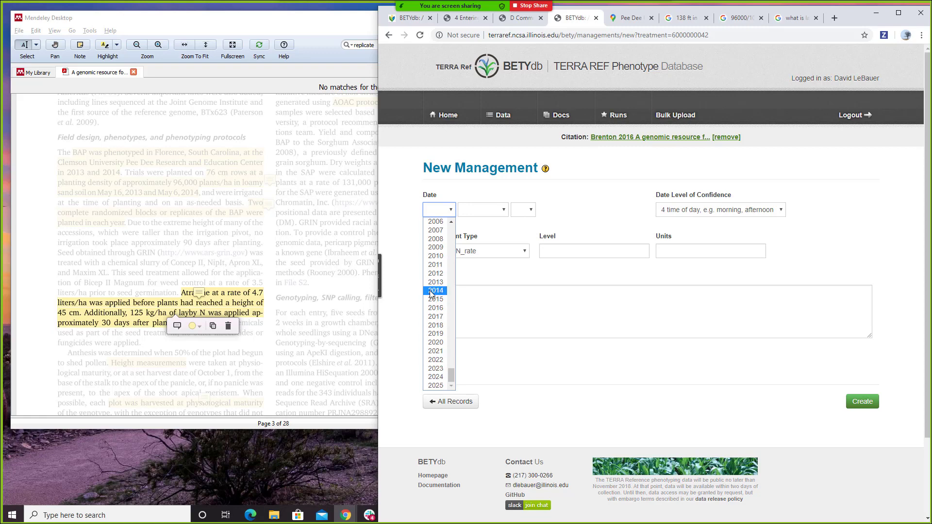
click(430, 291)
click(496, 211)
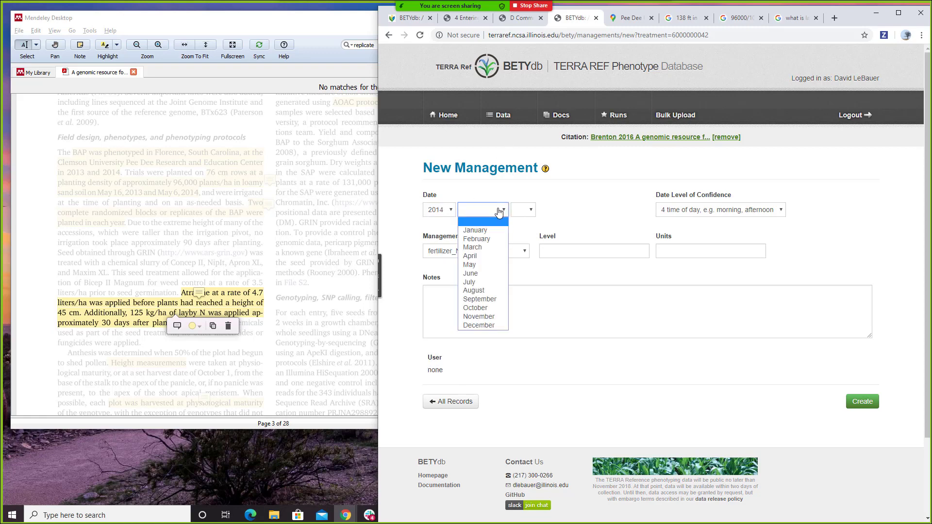
click(490, 273)
click(526, 207)
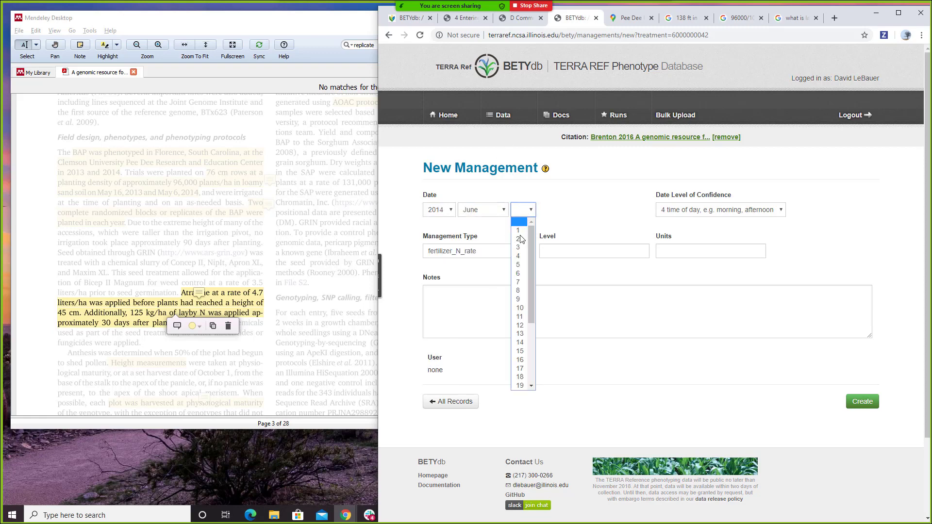
scroll(518, 270, down, 3)
scroll(517, 287, up, 3)
click(515, 265)
- Give it level 125 kg/ha with note 'type of fertilizer not specified' and save
click(612, 250)
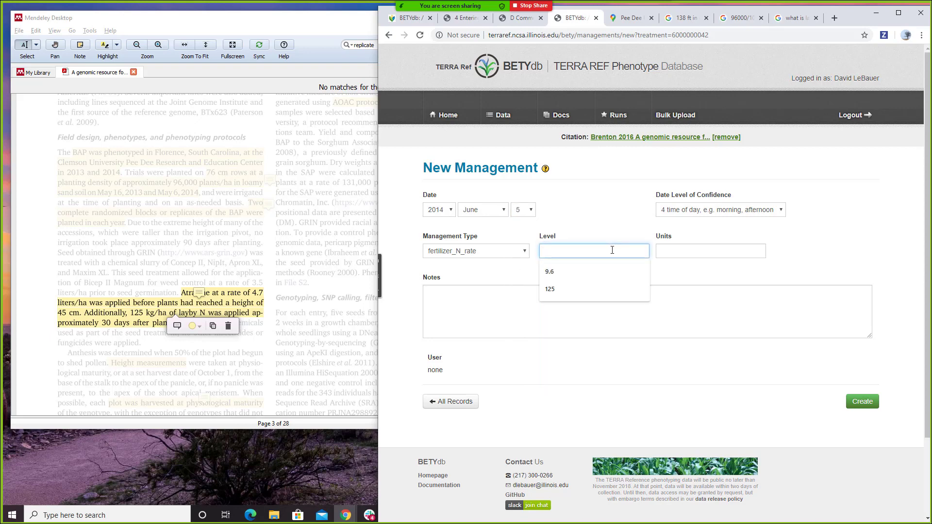
text(125)
key(Tab)
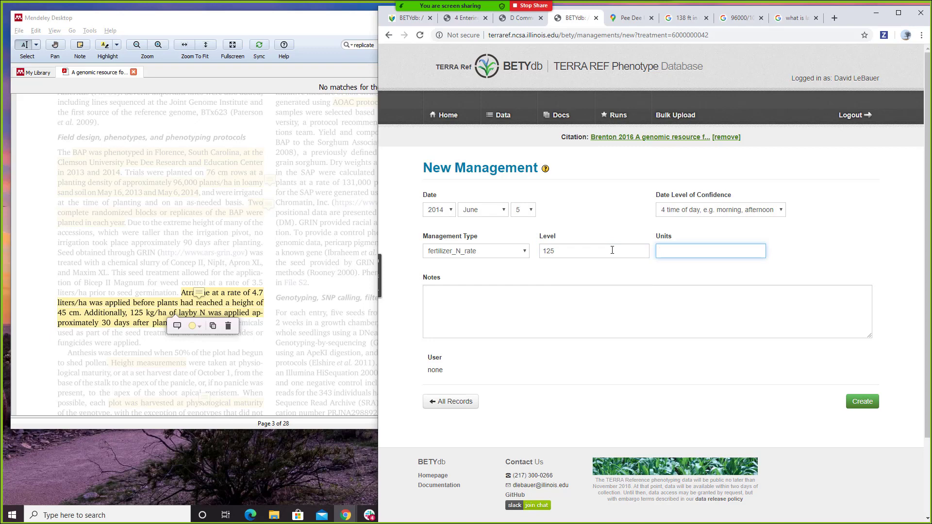
text(kg/ha)
key(Tab)
text(type of fertilizer not specified)
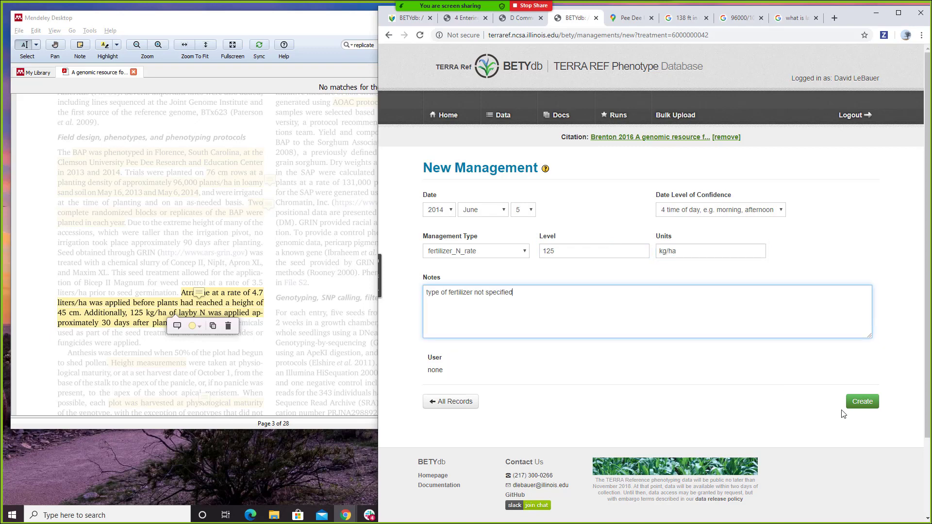
click(860, 402)
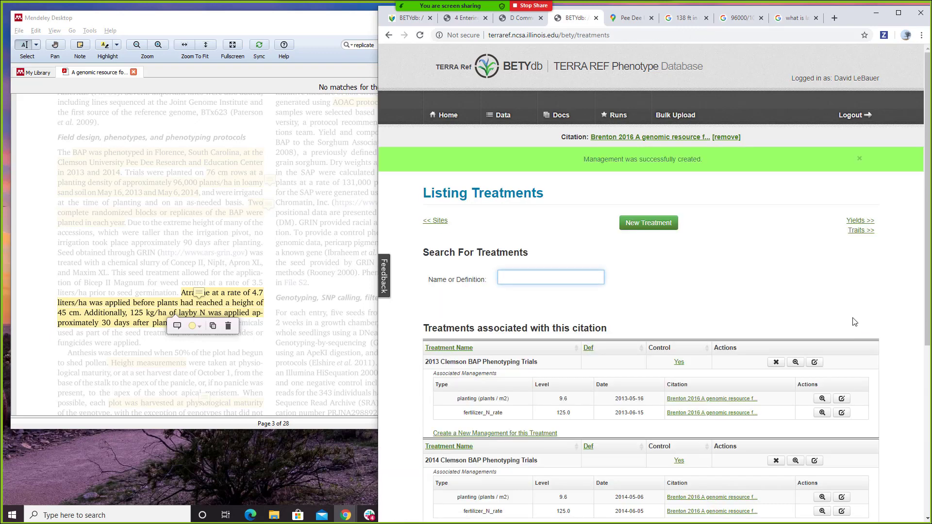
- Reread the paper, dismiss the chat notification, and open BETYdb's Data menu
scroll(811, 260, down, 3)
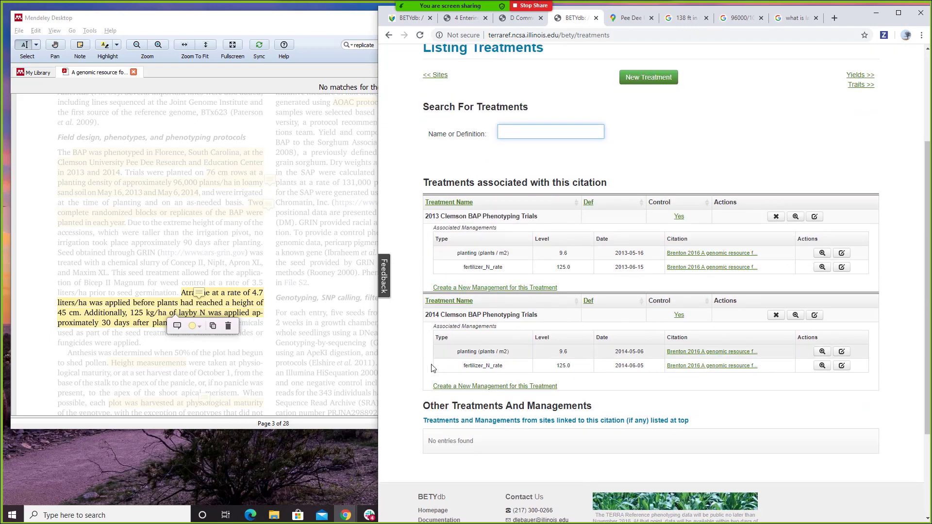
click(243, 353)
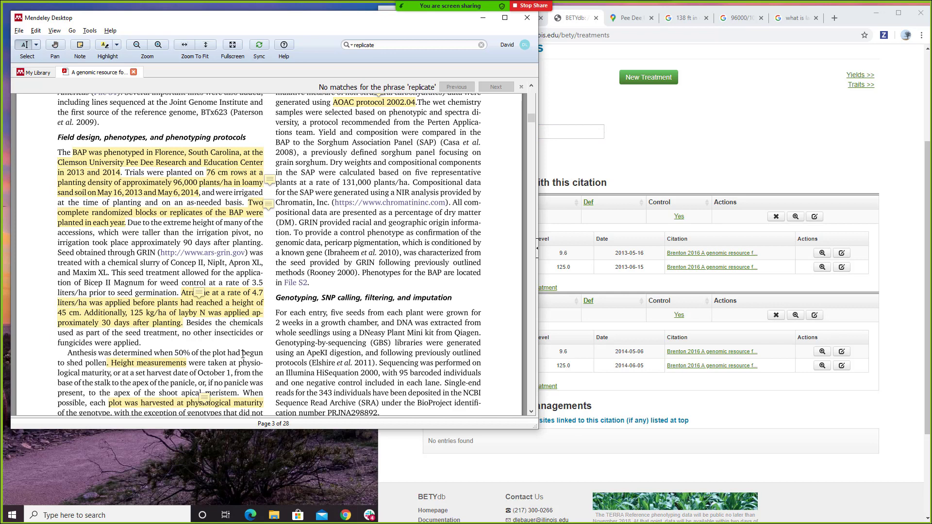
scroll(242, 353, down, 3)
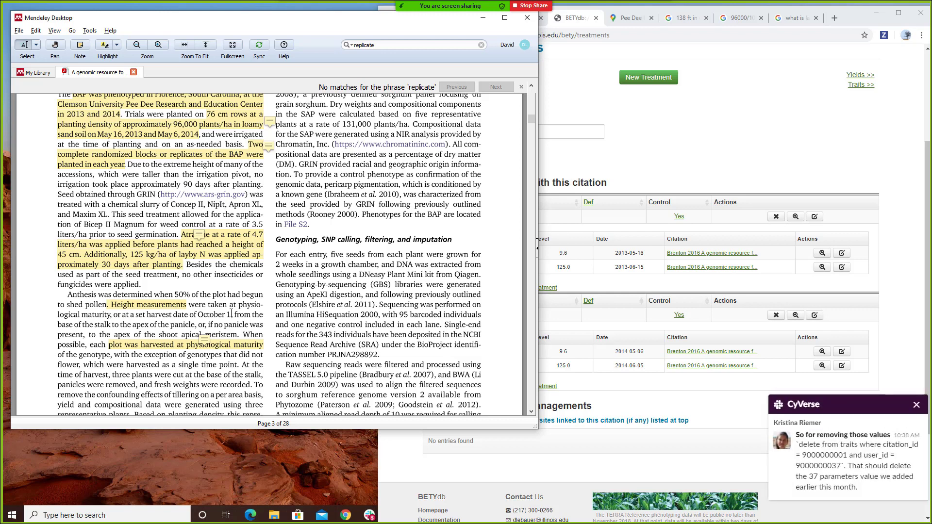
click(915, 406)
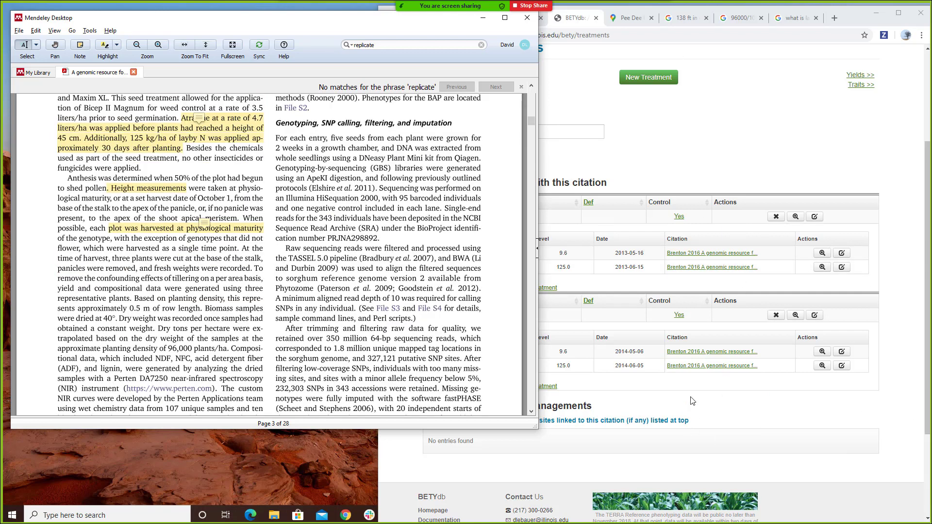
click(895, 379)
scroll(895, 379, up, 1)
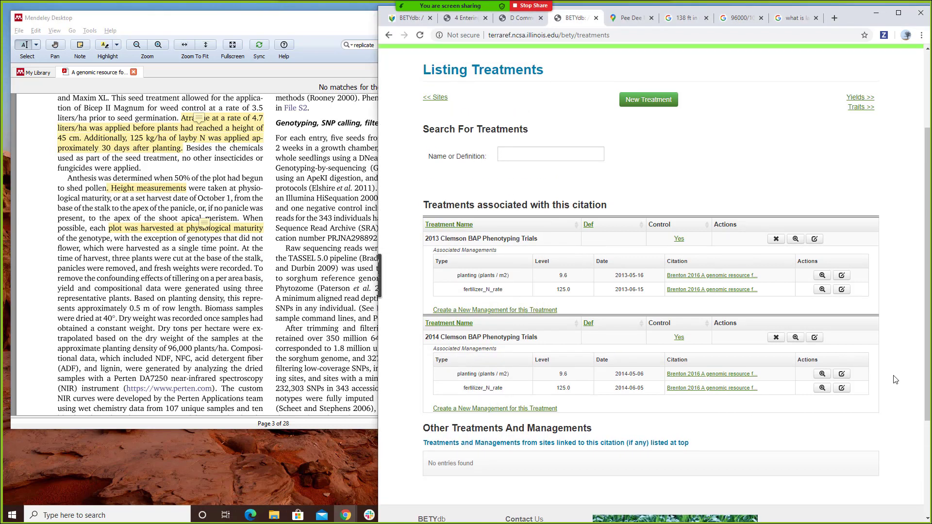
scroll(895, 379, up, 3)
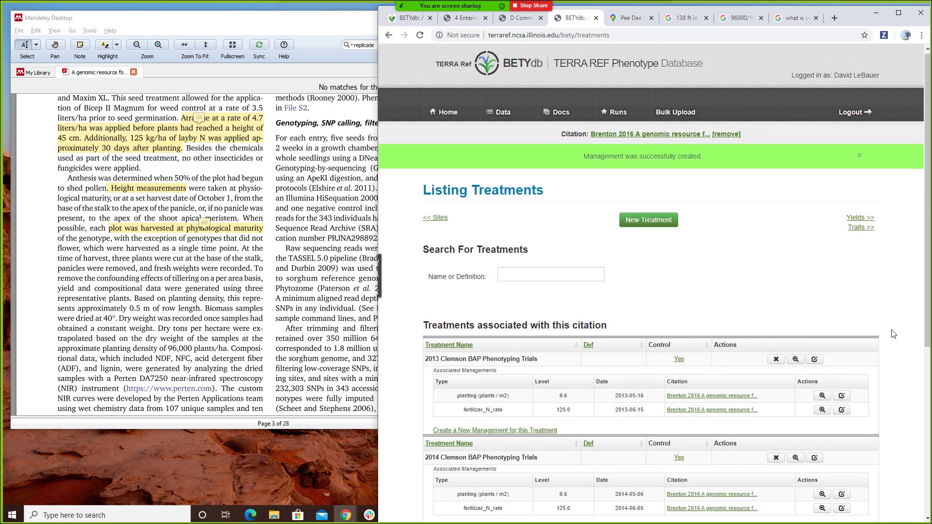
scroll(893, 334, down, 5)
scroll(893, 334, up, 5)
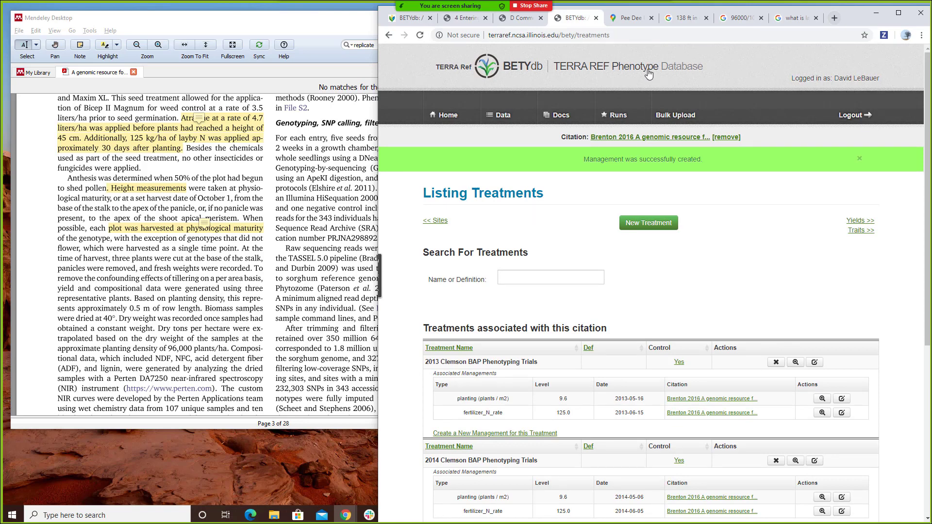
click(503, 115)
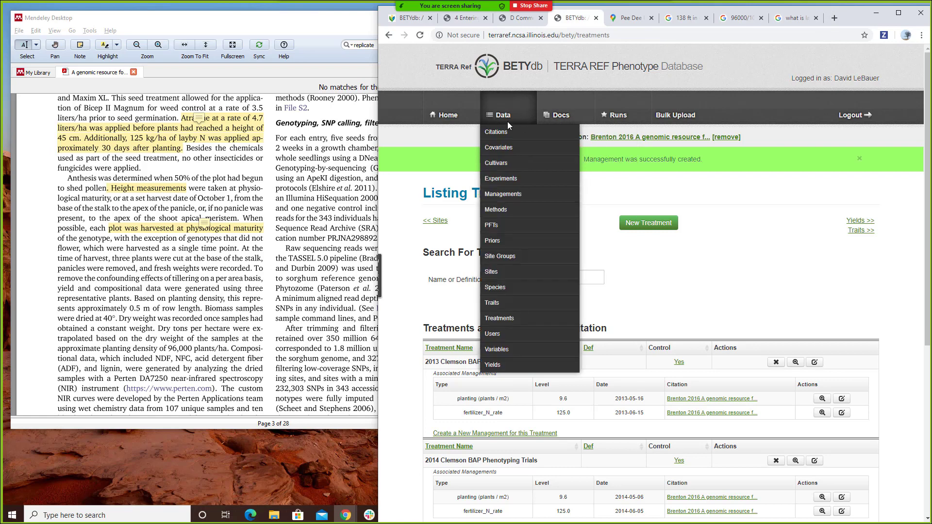
- Start a new BETYdb trait record prefilled with the Clemson Pee Dee site and 2013 BAP treatment
click(500, 164)
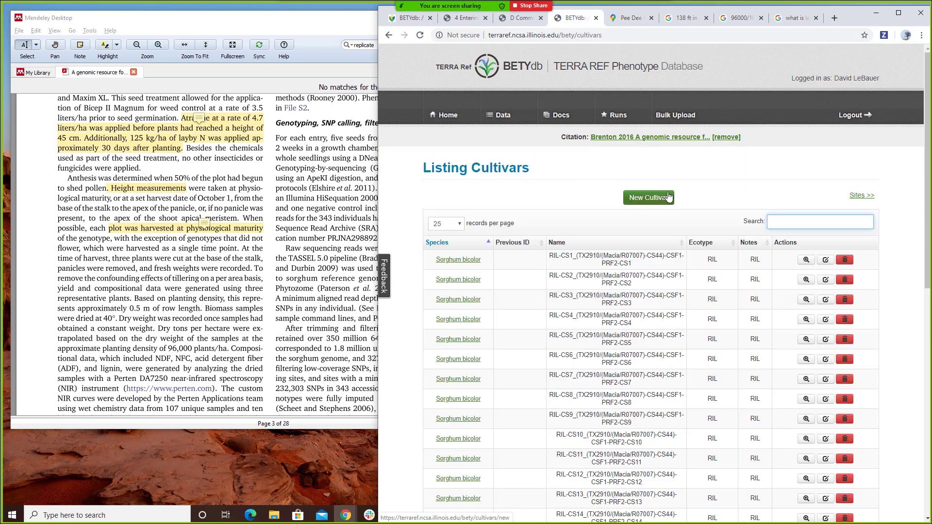
click(646, 199)
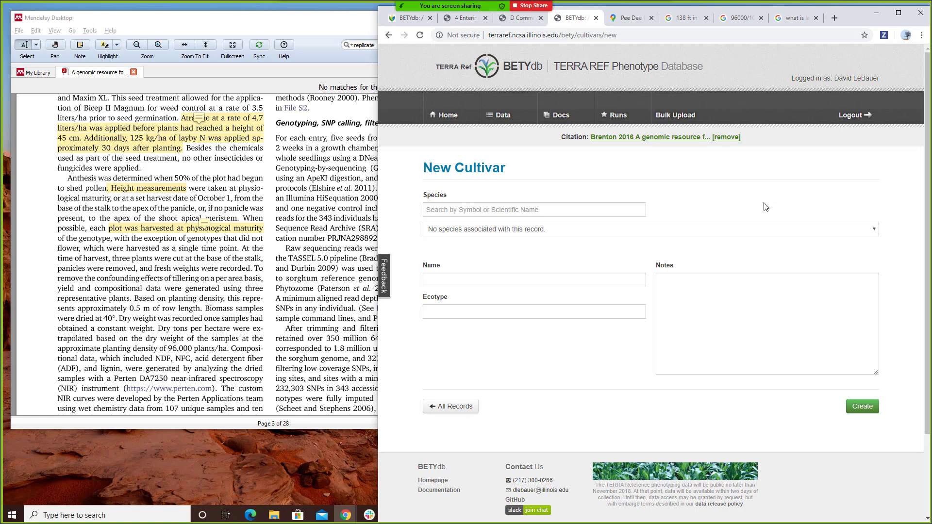
mouse_move(490, 97)
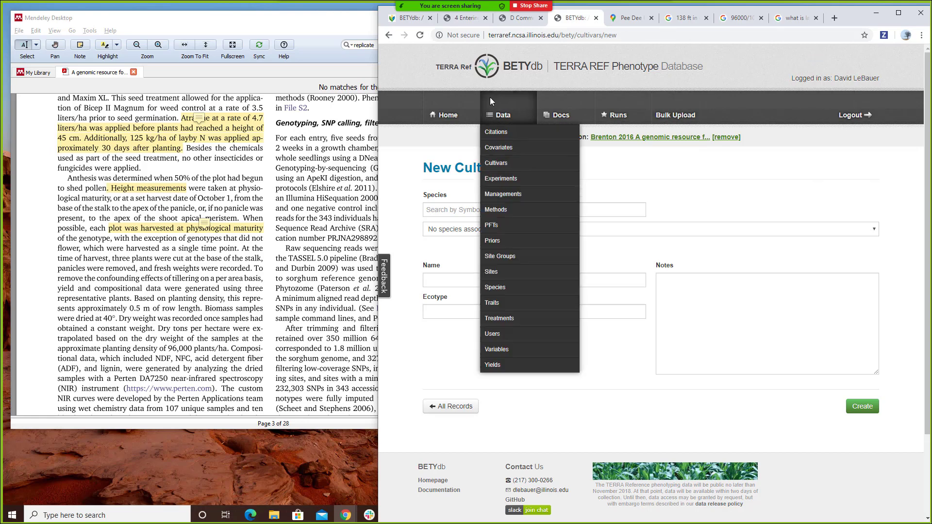
click(512, 305)
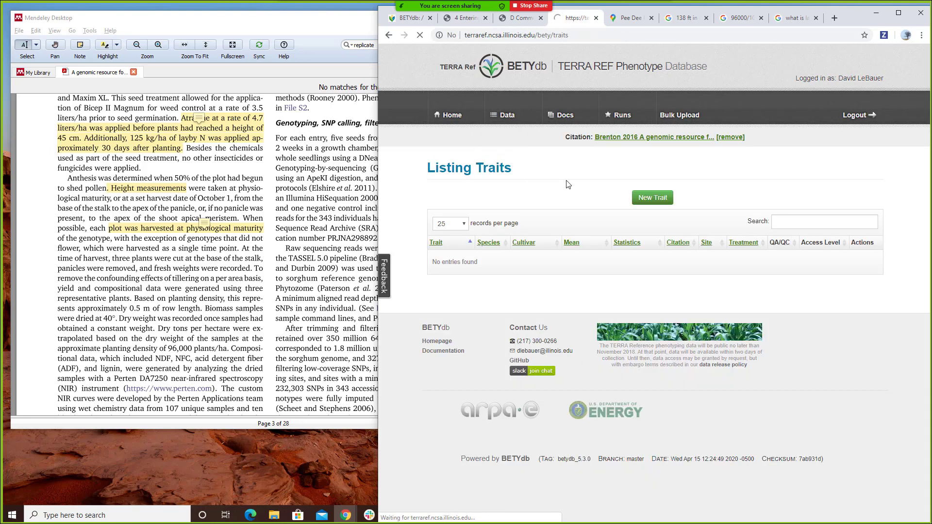
click(646, 199)
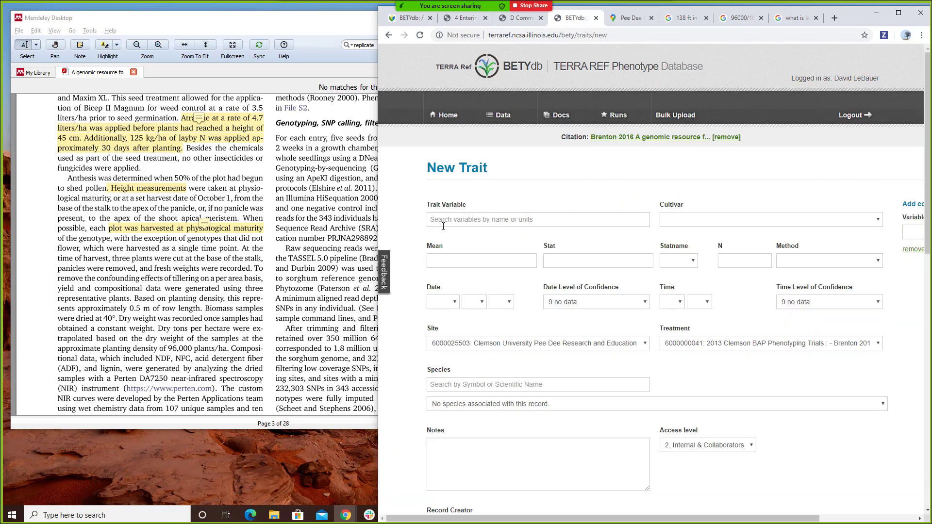
click(324, 243)
scroll(325, 243, up, 20)
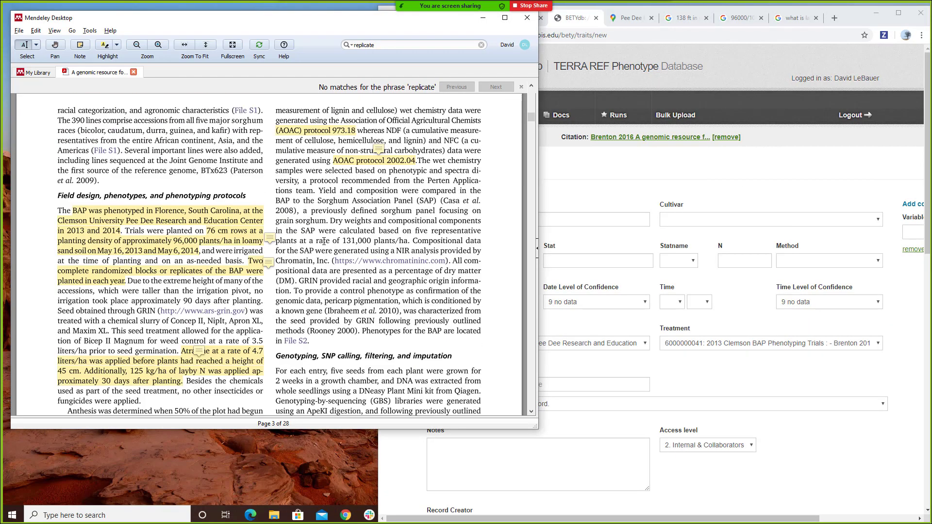
- Scroll the paper to page 6's SAP vs BAP Table 1 and check the 341.2 BAP height
scroll(324, 241, up, 4)
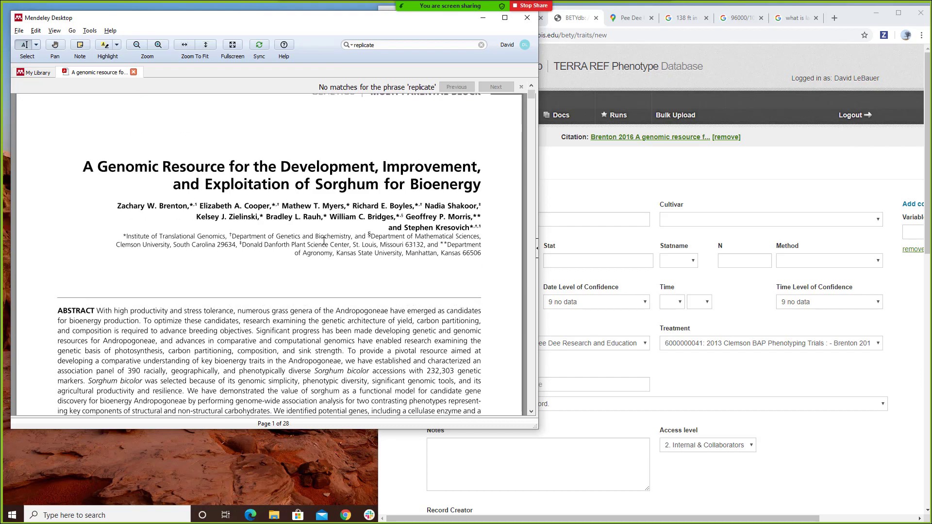
scroll(324, 241, down, 10)
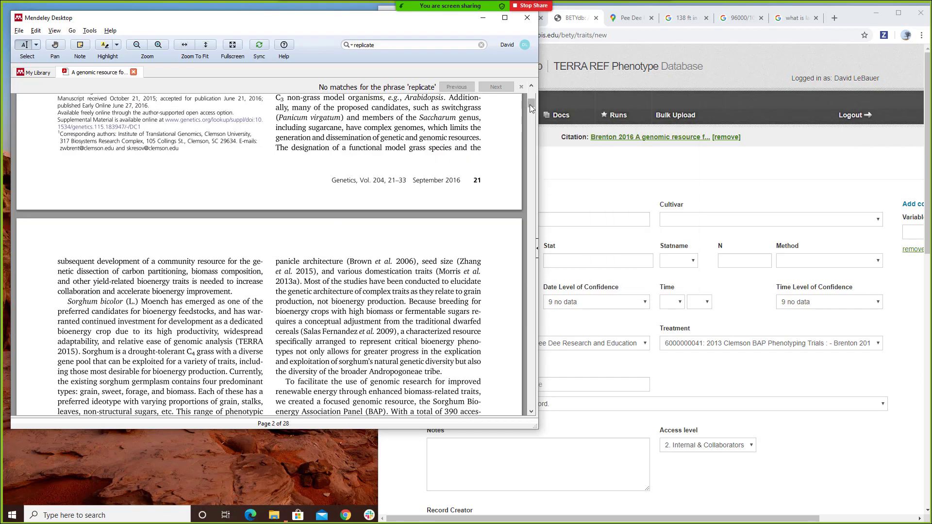
drag(529, 104, 533, 157)
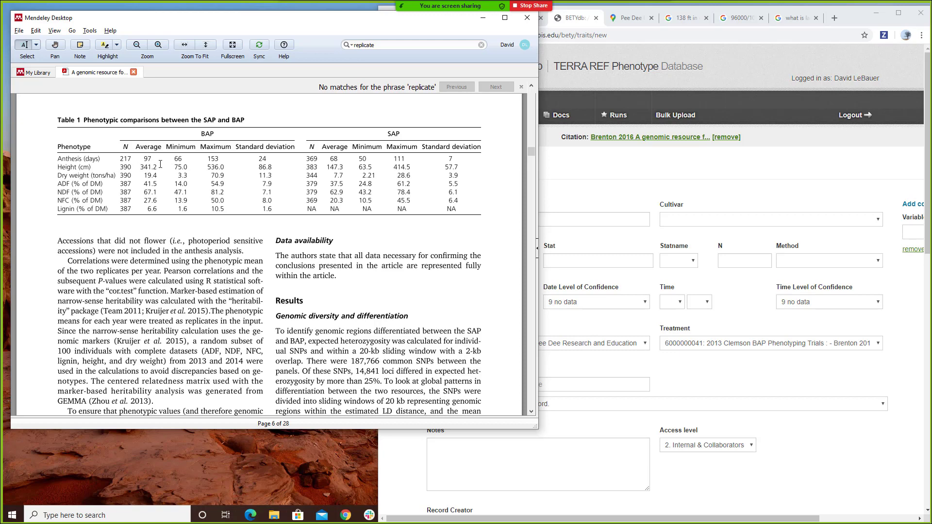
drag(158, 167, 139, 167)
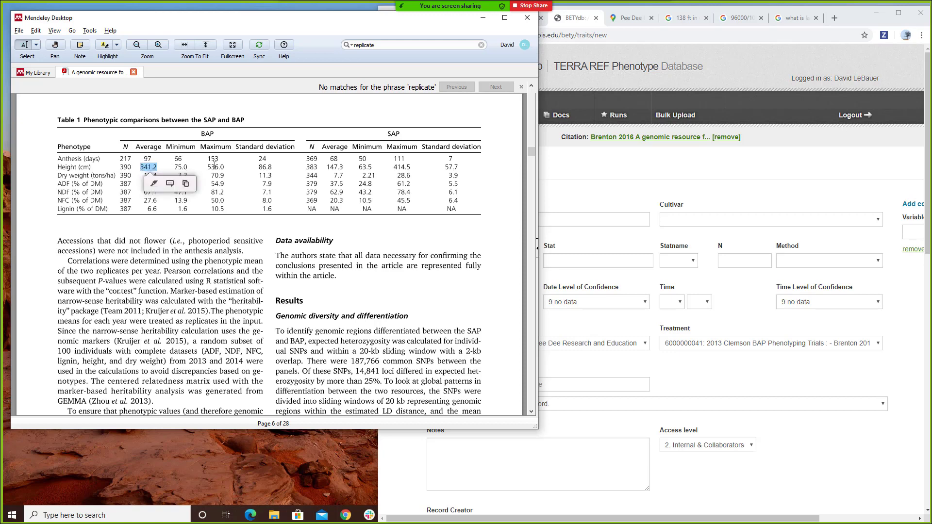
click(235, 178)
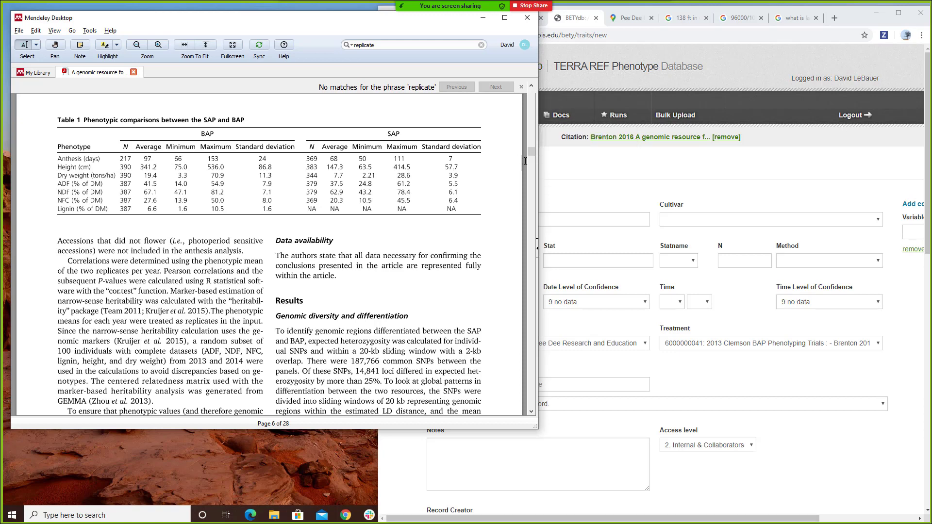
- Open the paper's article web page through its DOI link in Mendeley
click(835, 18)
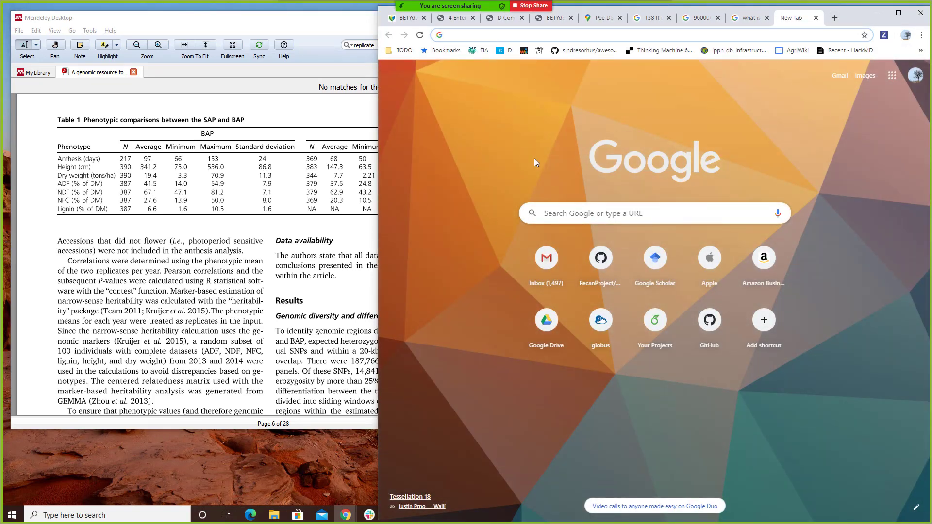
click(336, 176)
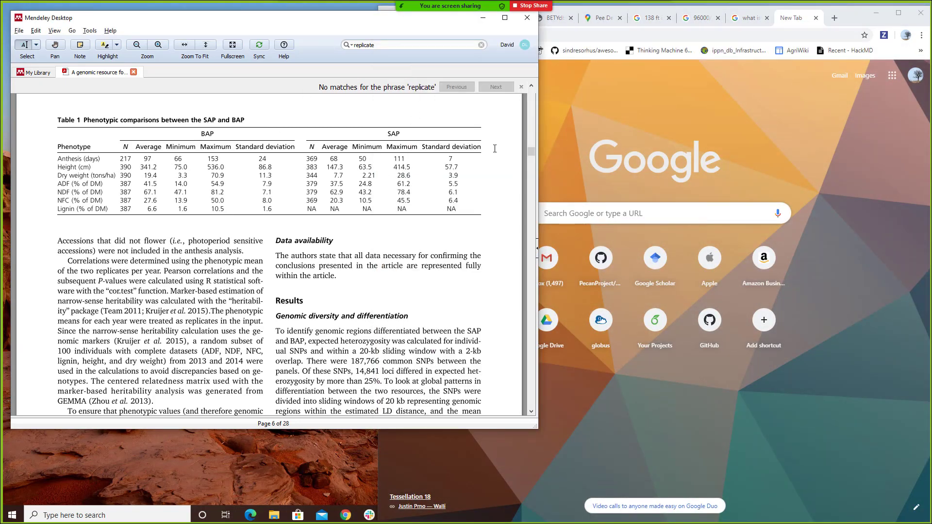
click(537, 249)
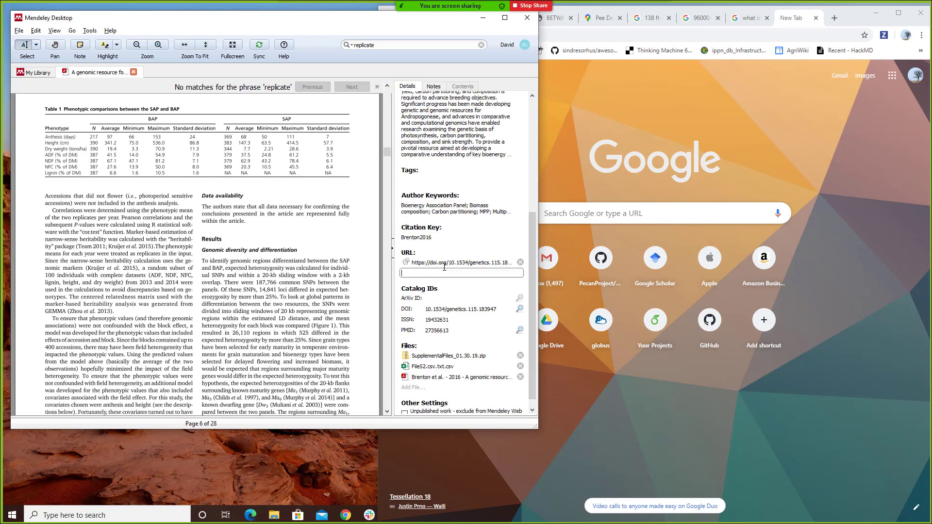
click(412, 264)
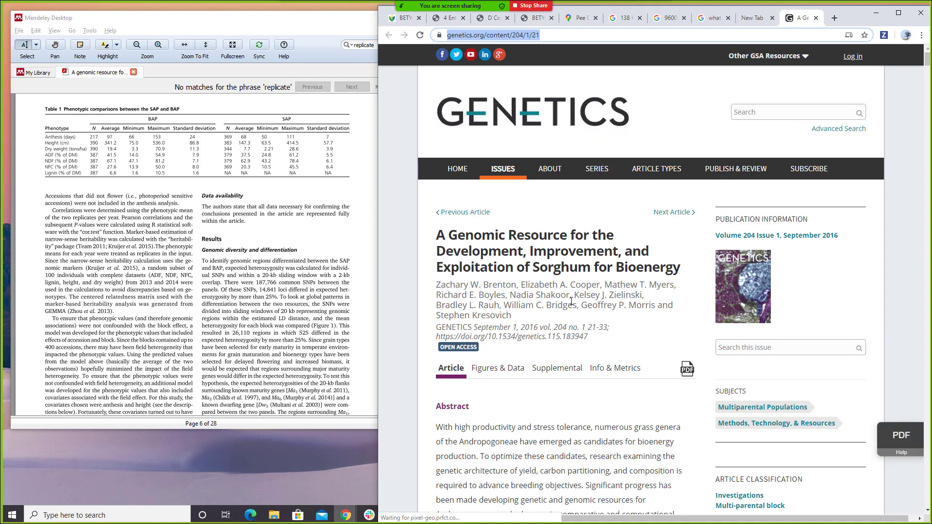
- Download the File S2 phenotypic data spreadsheet from the article's supplemental materials
click(548, 370)
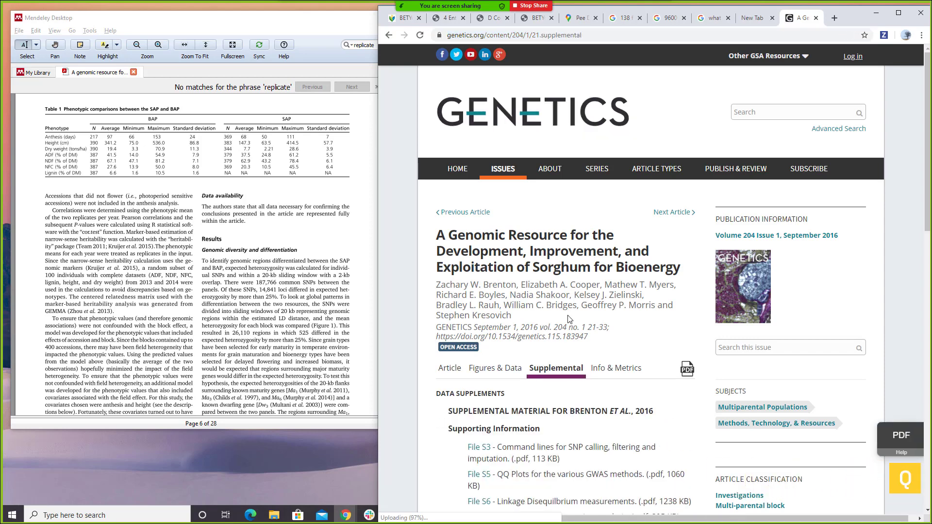
scroll(498, 209, down, 6)
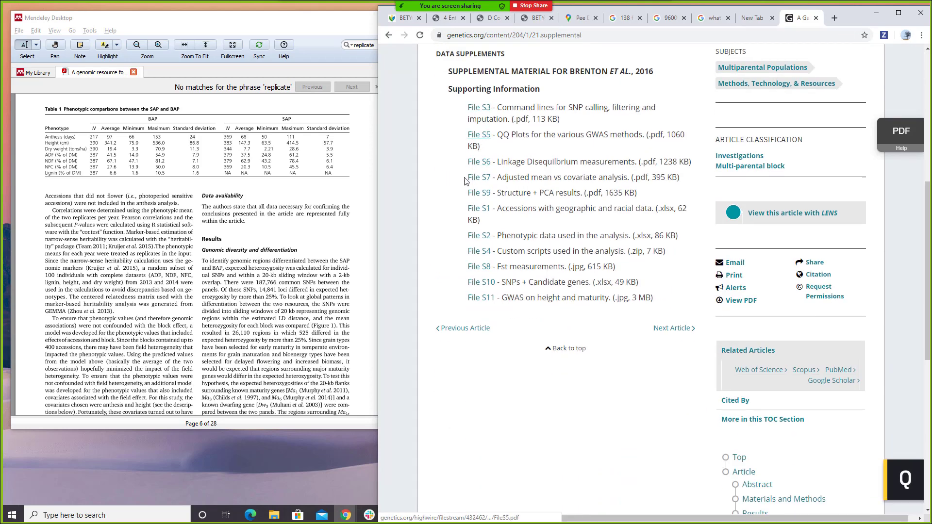
drag(496, 236, 680, 237)
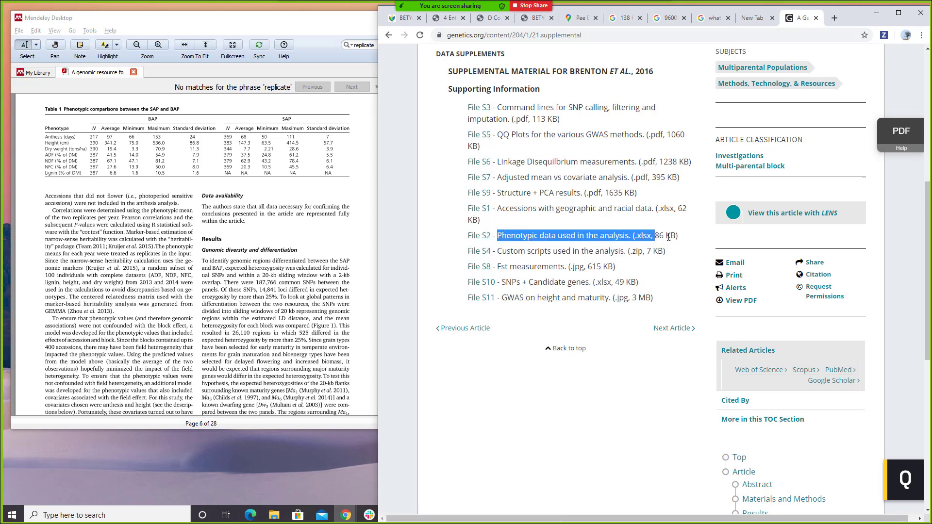
click(513, 248)
click(478, 235)
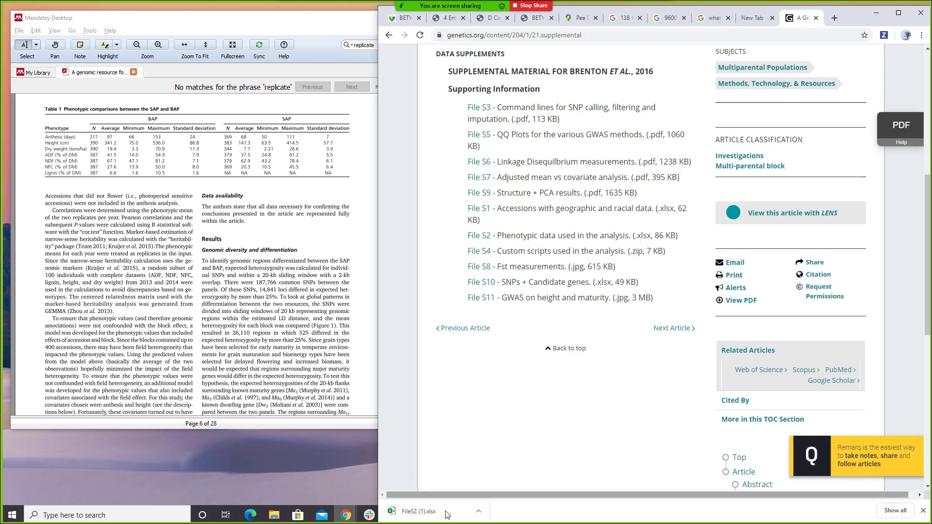
click(427, 513)
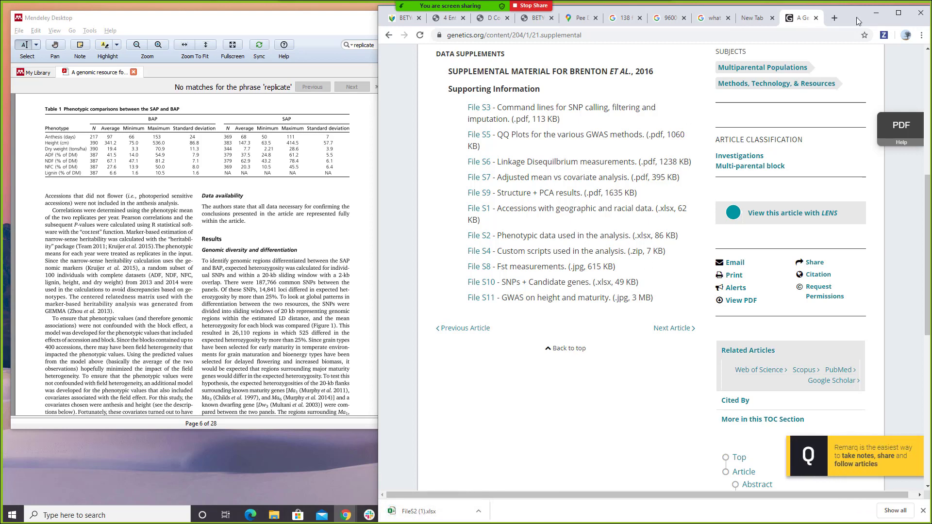
click(834, 19)
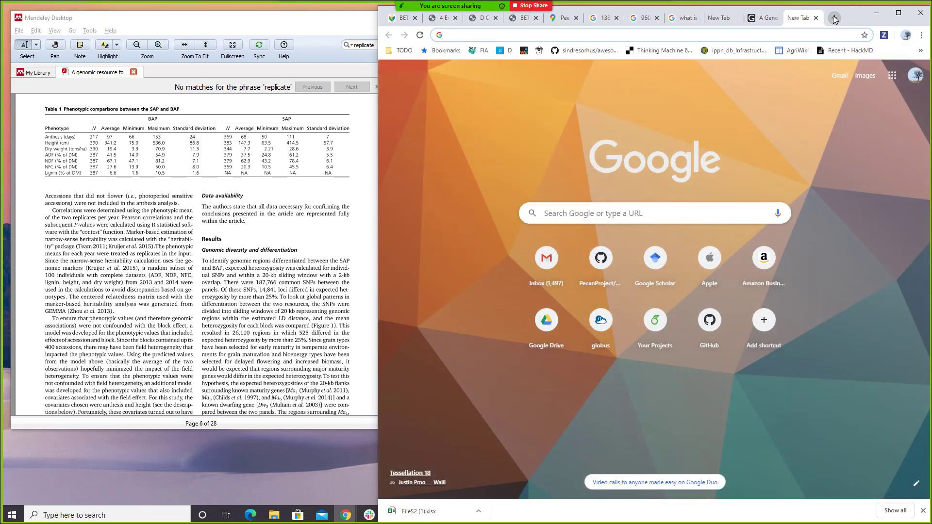
- Go to drive.google.com and create a new folder named Sorghum in My Drive
text(dr)
key(End)
key(ctrl+shift+Left)
key(ctrl+shift+Left)
key(ctrl+shift+Left)
key(ctrl+shift+Left)
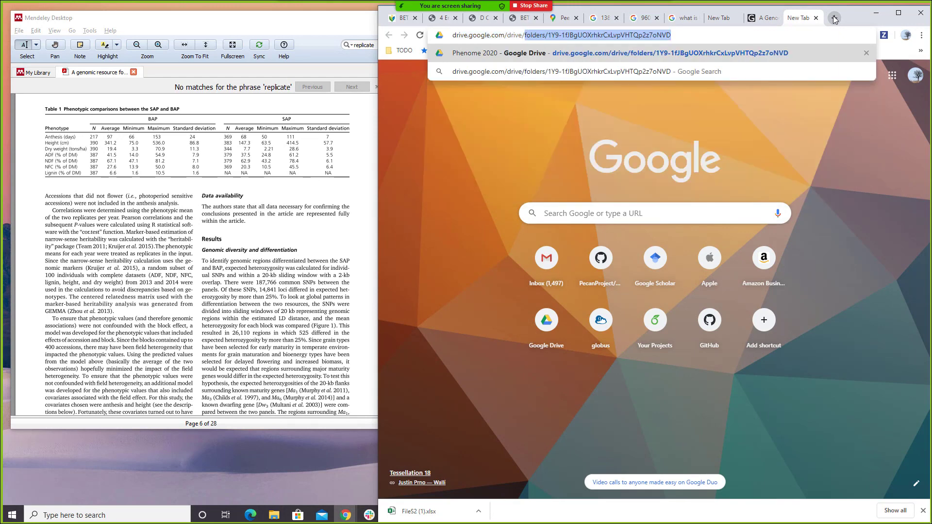
key(BackSpace)
key(Return)
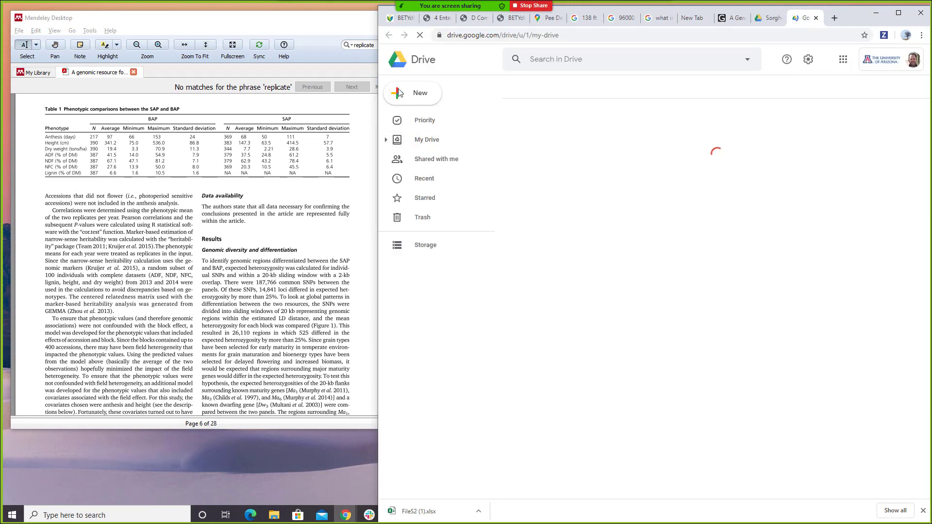
click(400, 92)
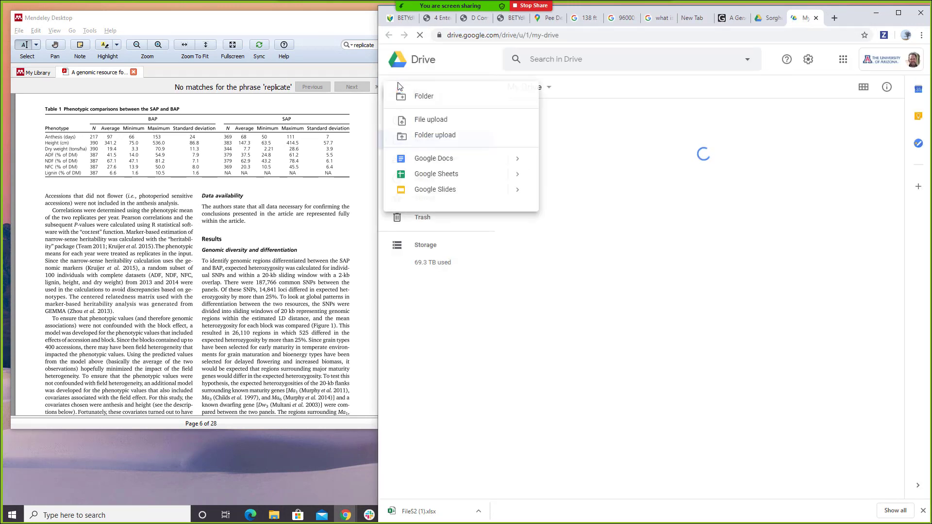
click(425, 97)
text(Sorg)
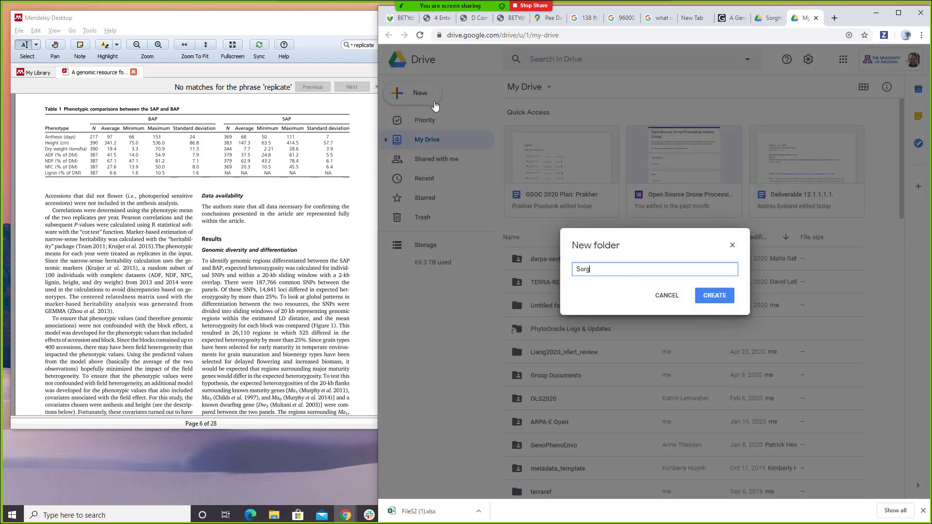
text(hum)
key(Return)
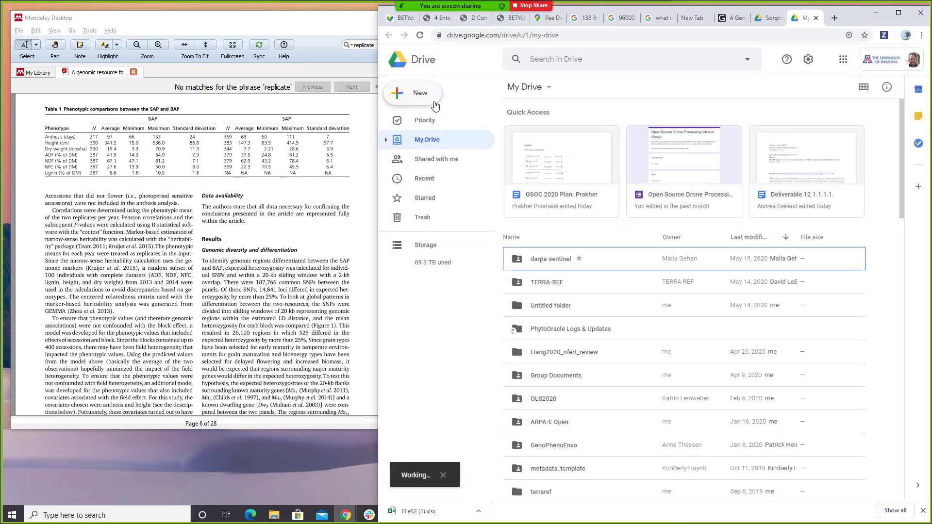
- Upload FileS2 (1).xlsx from Downloads into the Sorghum folder
double_click(559, 257)
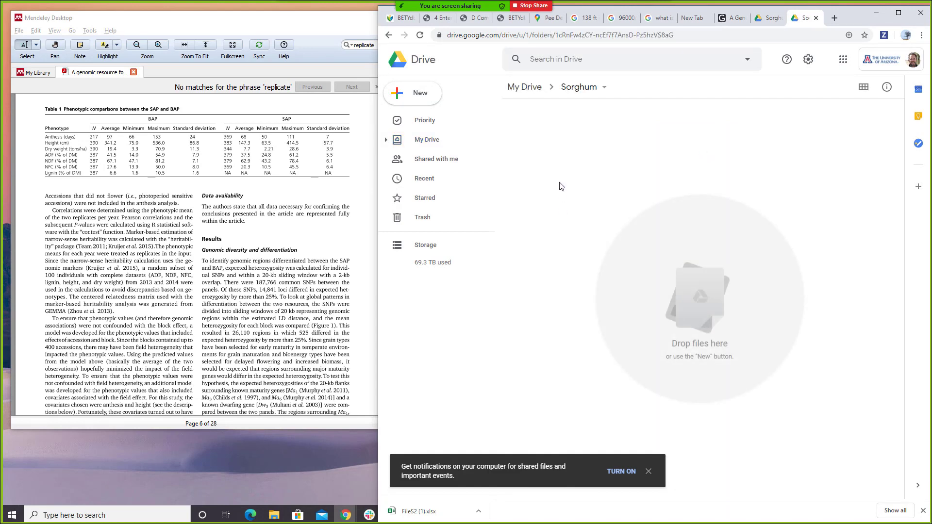
click(416, 93)
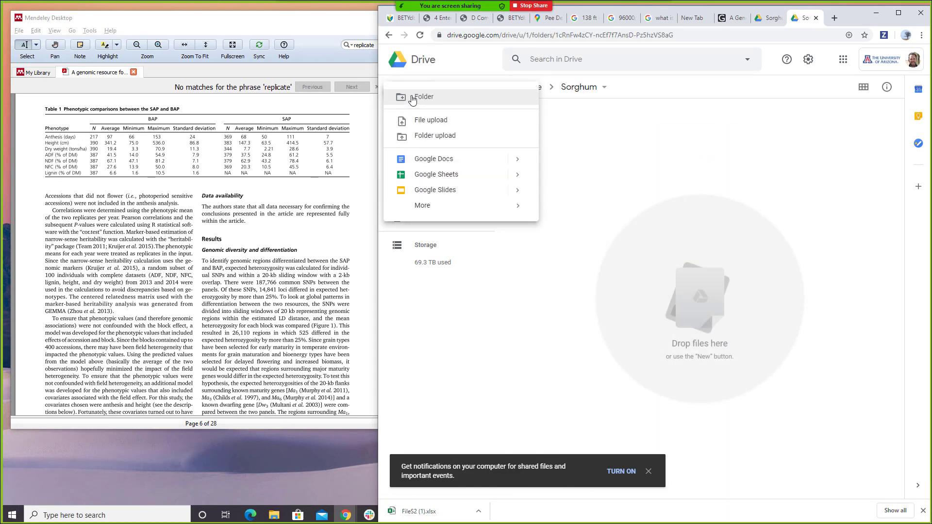
click(431, 120)
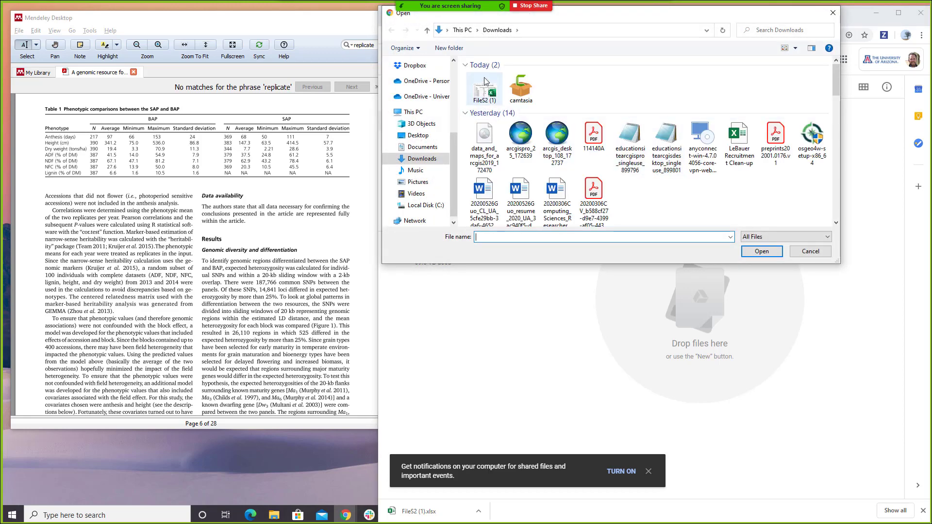
double_click(491, 92)
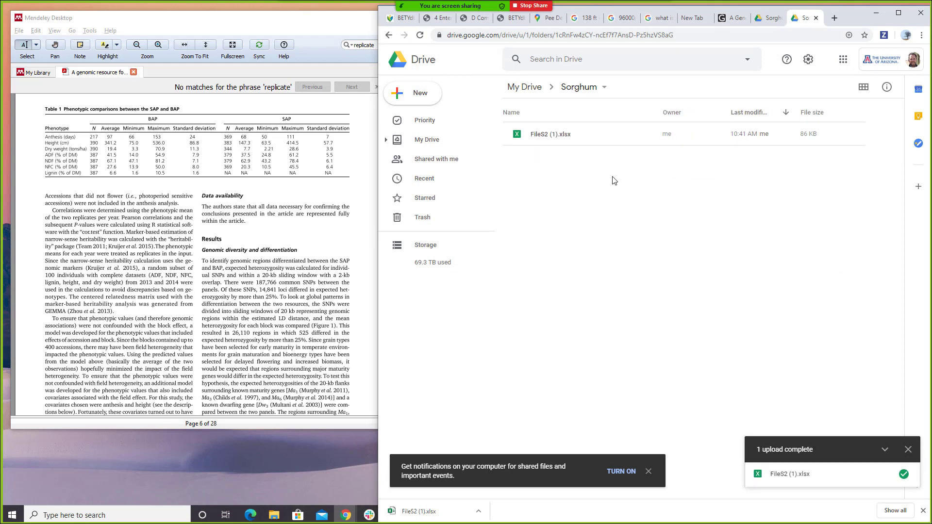
- Open FileS2 (1).xlsx with Google Sheets and rename its sheet to raw_data
right_click(565, 140)
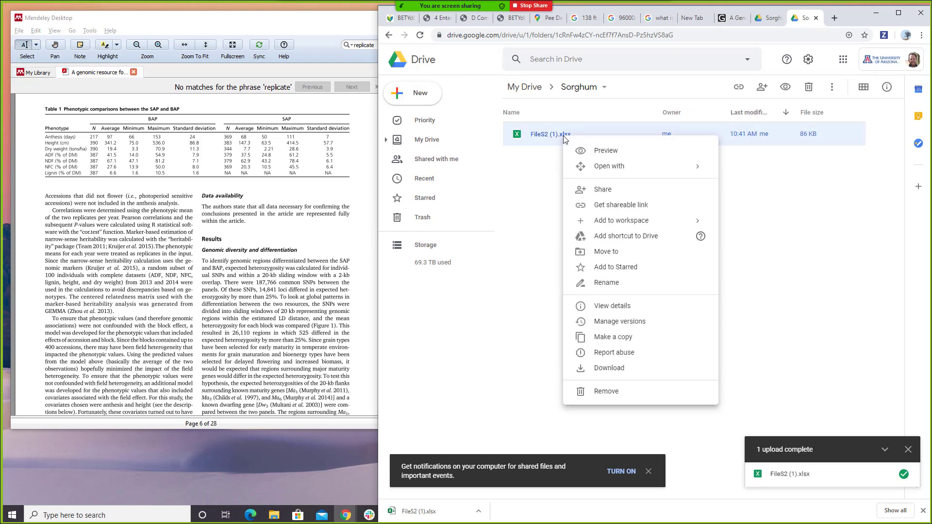
mouse_move(718, 171)
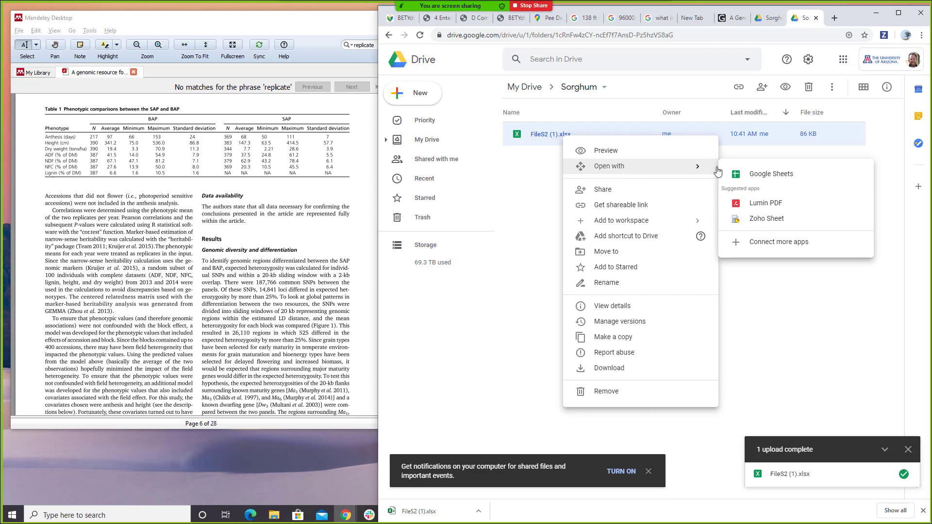
click(753, 174)
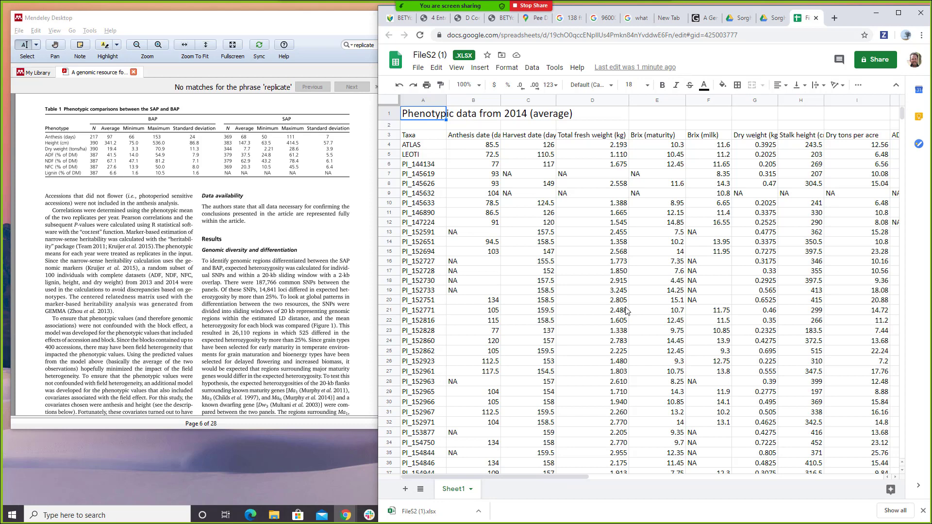
double_click(452, 494)
text(raw_data)
key(Return)
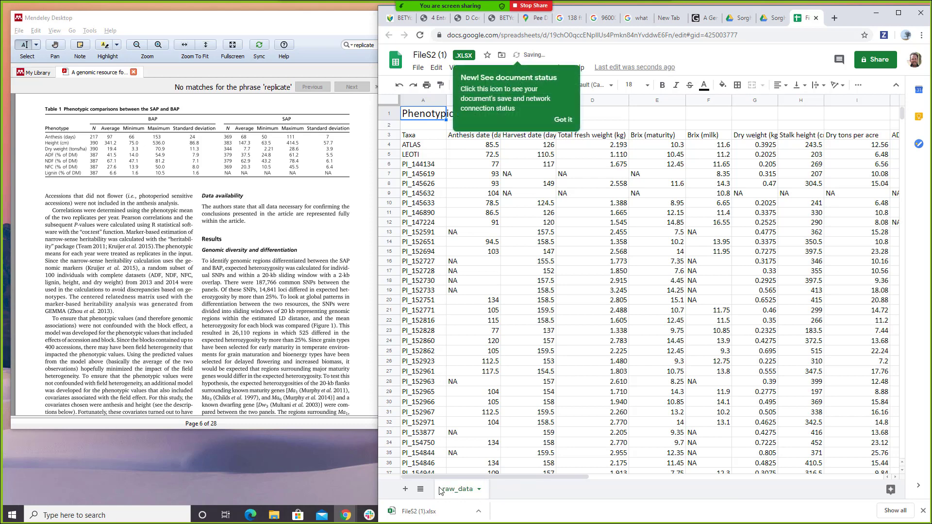
- Add a sheet named for_upload and paste a copy of all raw_data cells into it
click(405, 489)
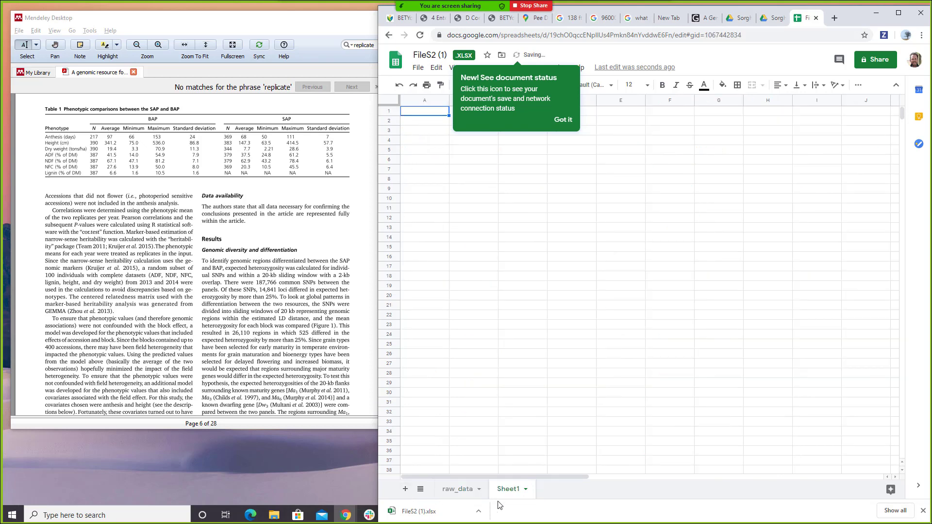
double_click(509, 492)
text(for_upload)
key(Return)
click(454, 490)
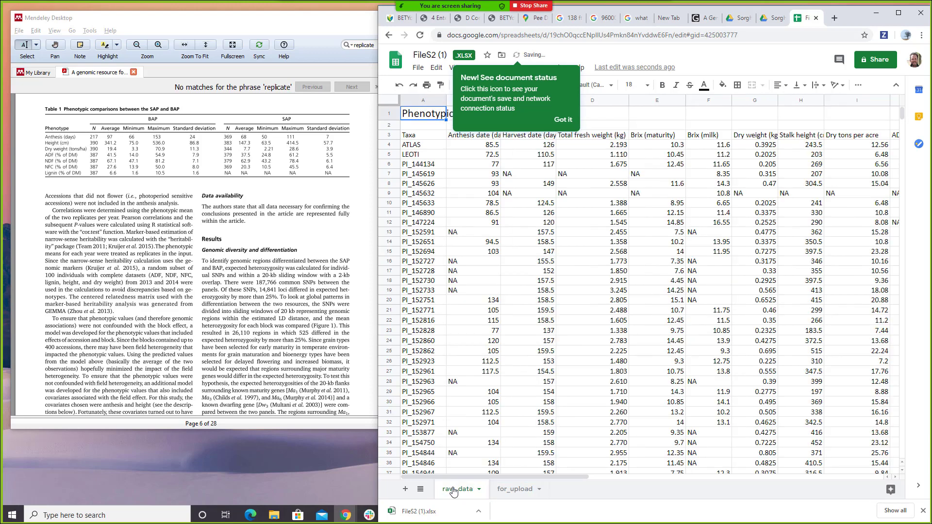
click(388, 101)
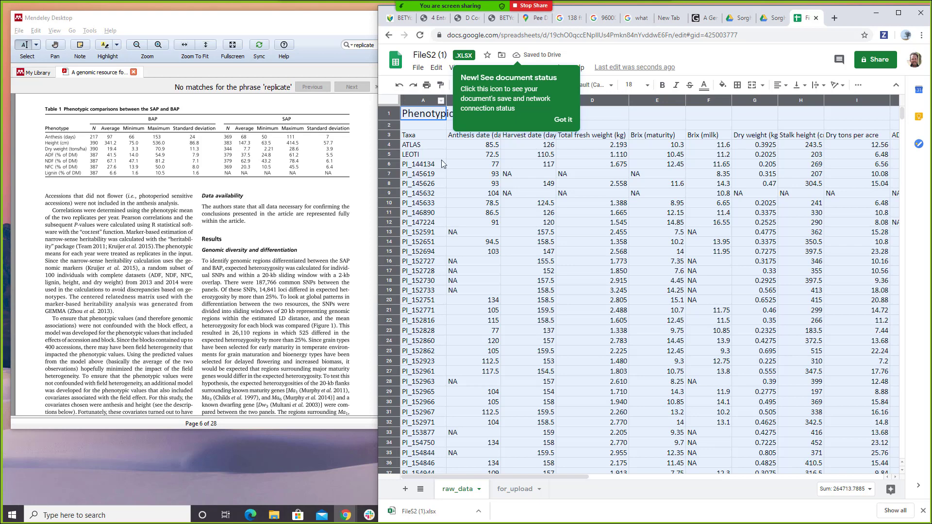
click(515, 489)
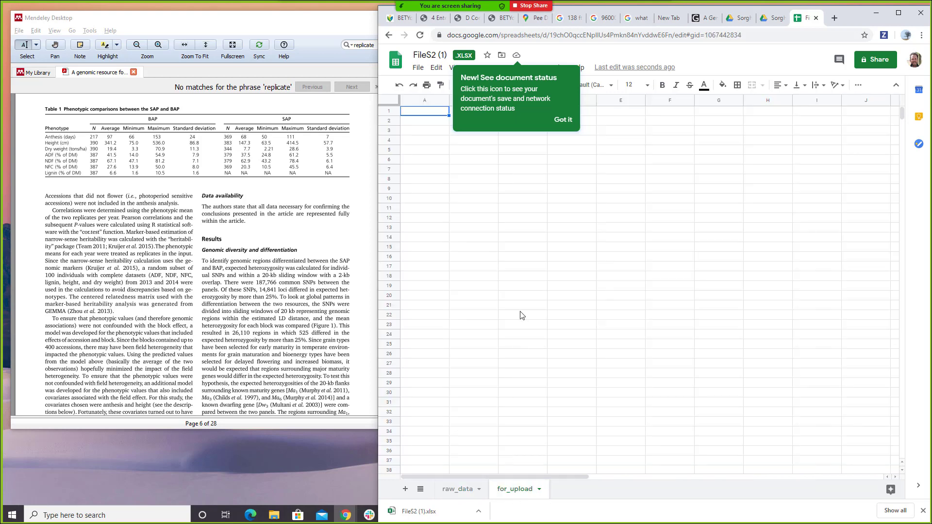
key(ctrl+v)
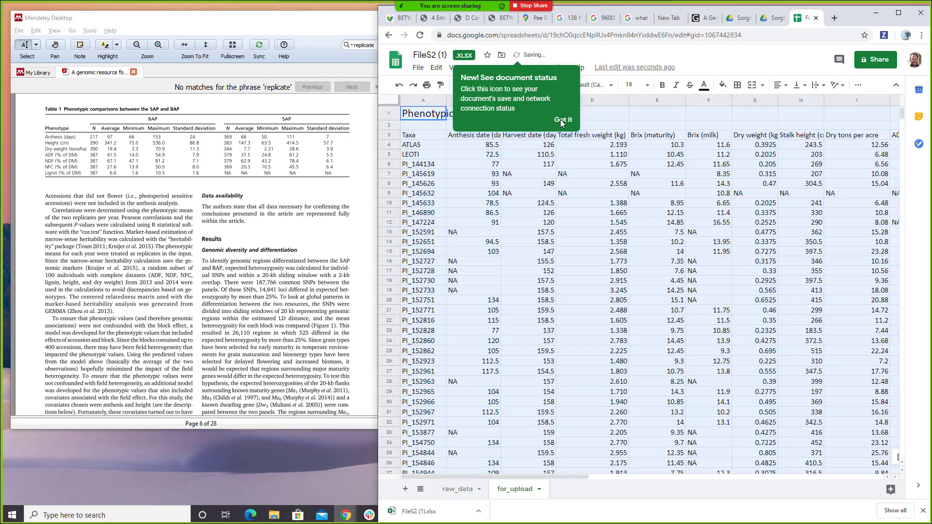
click(562, 120)
scroll(505, 143, right, 5)
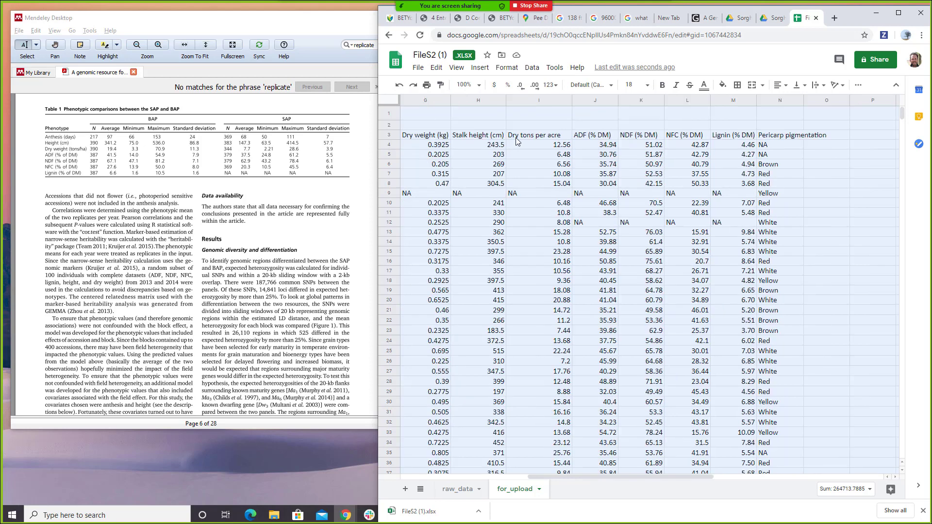
- Insert a blank column J in for_upload to the left of ADF (% DM)
click(534, 138)
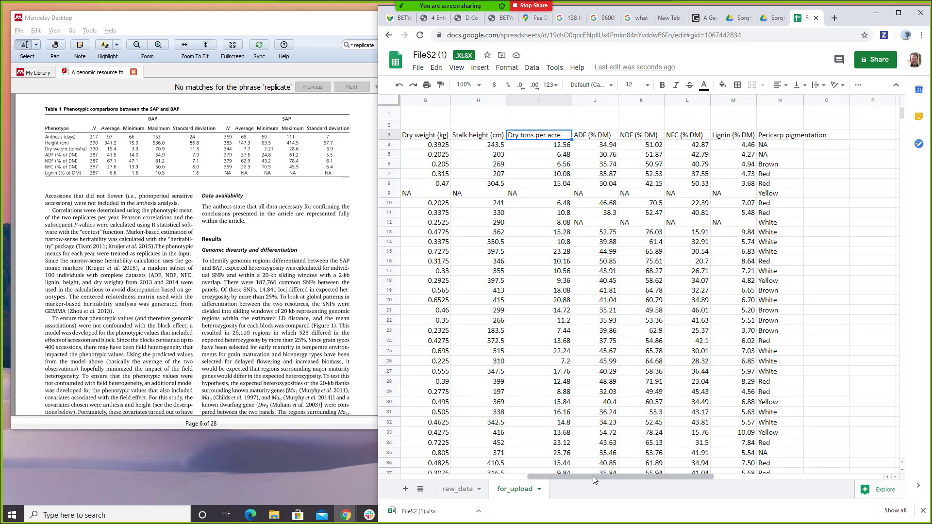
mouse_move(593, 476)
mouse_down()
mouse_move(551, 487)
mouse_move(575, 479)
mouse_up()
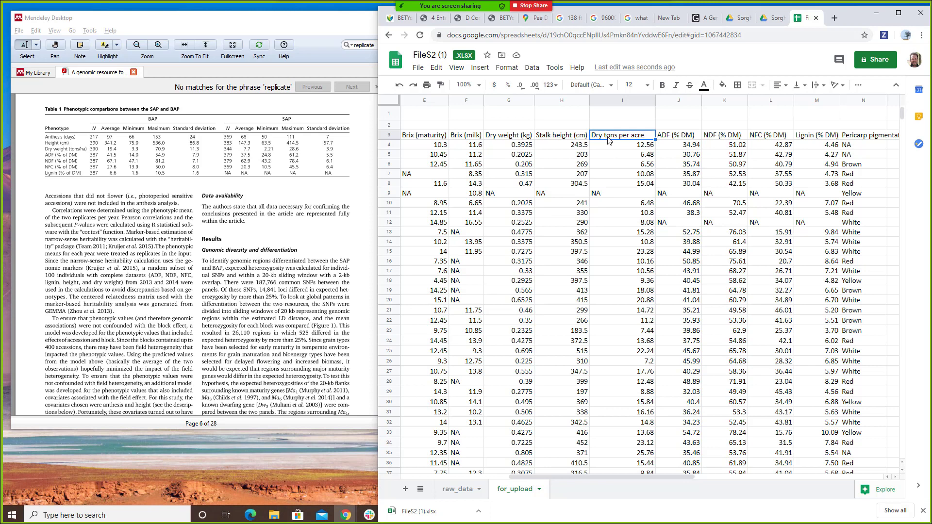
click(672, 100)
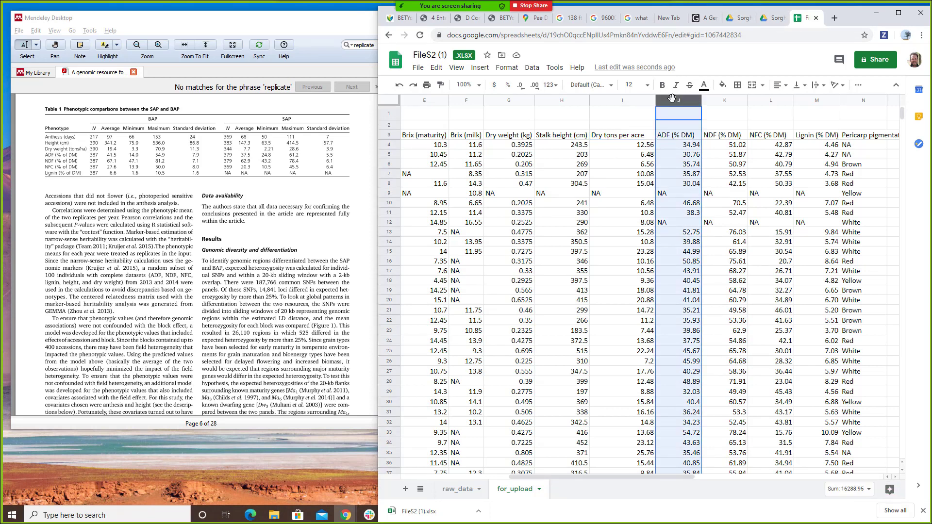
right_click(672, 98)
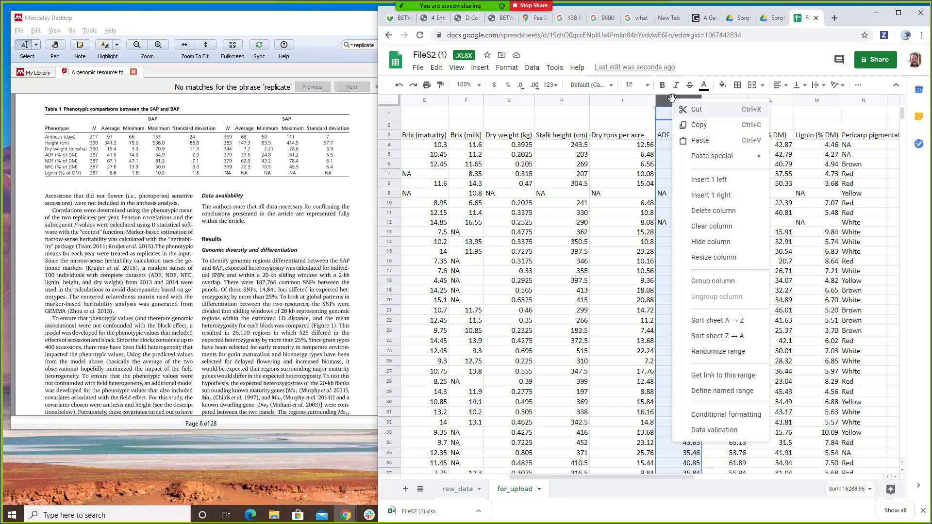
click(709, 180)
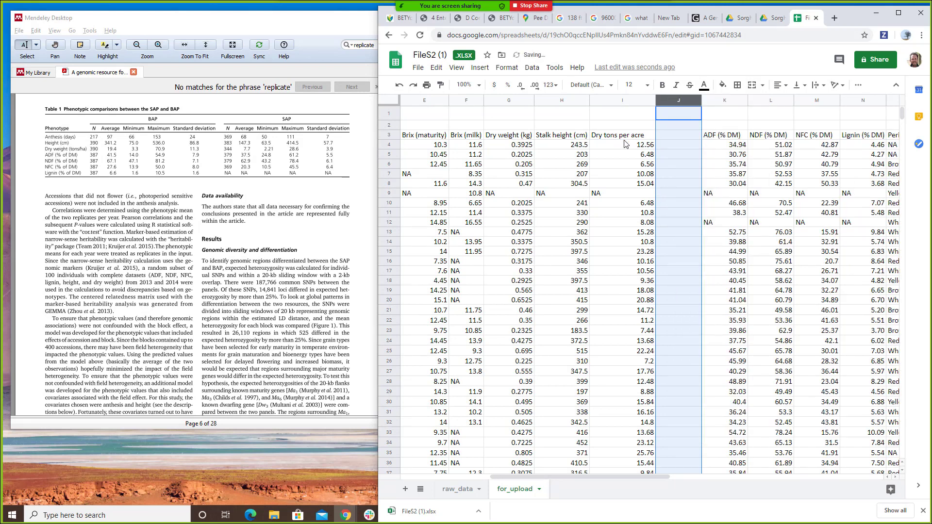
click(664, 136)
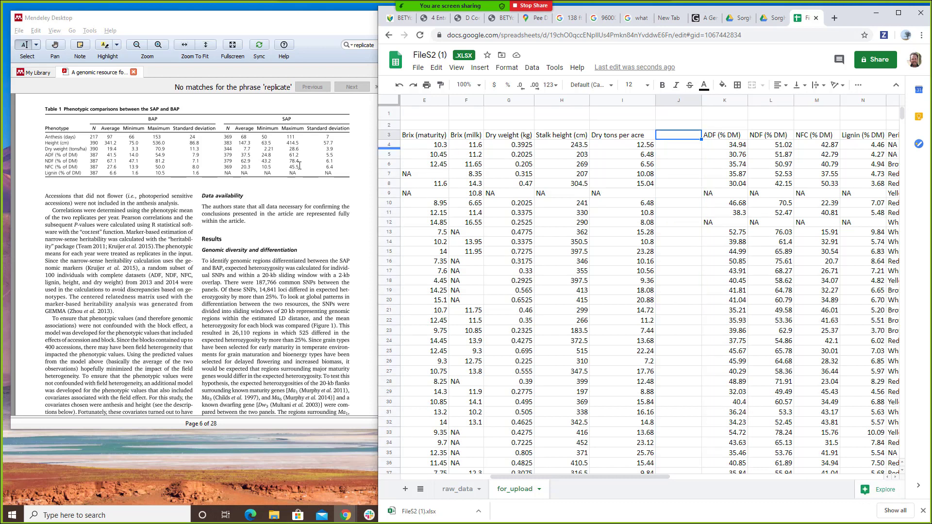
click(397, 18)
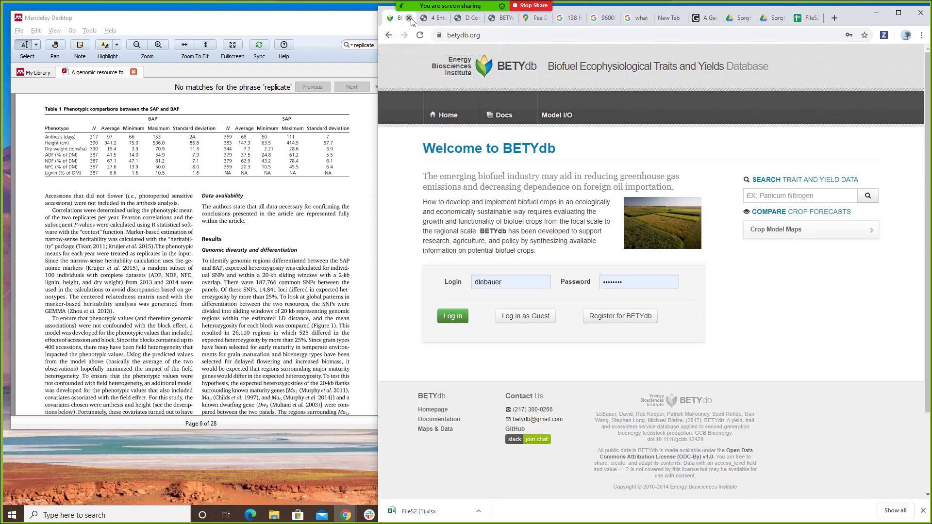
- Choose aboveground_dry_biomass (kg / ha) as the New Trait form's trait variable
click(409, 18)
click(465, 19)
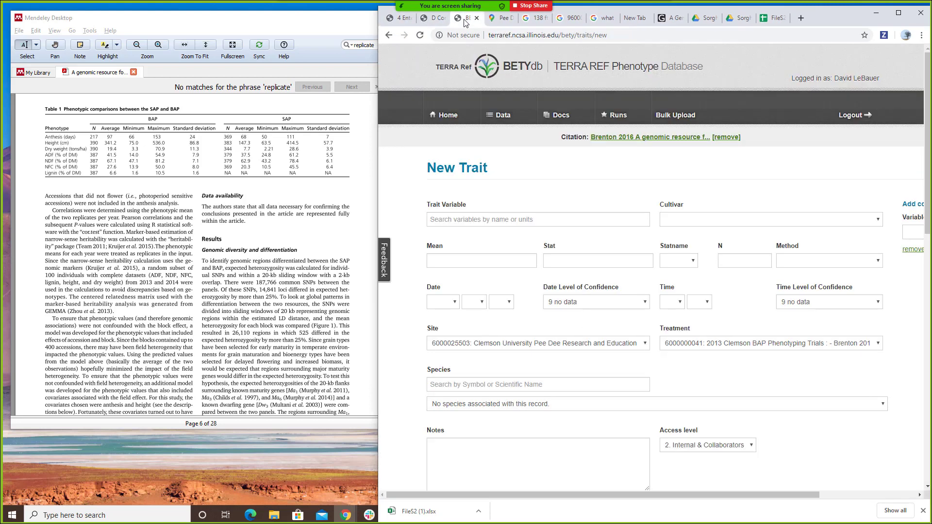
click(506, 220)
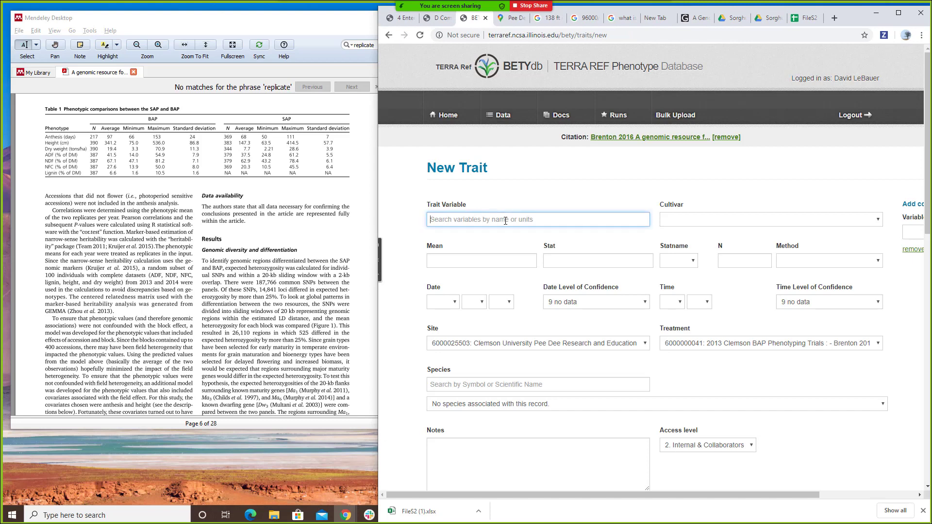
text(bi)
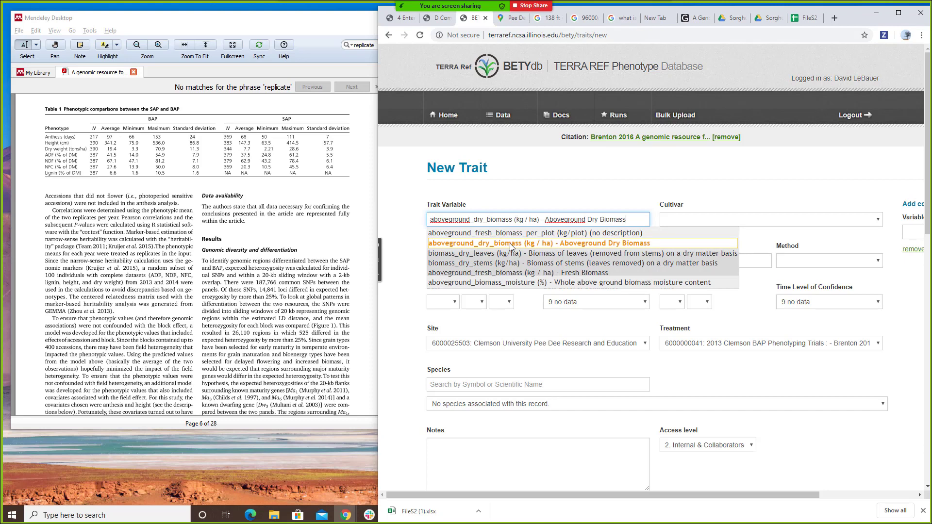
click(511, 248)
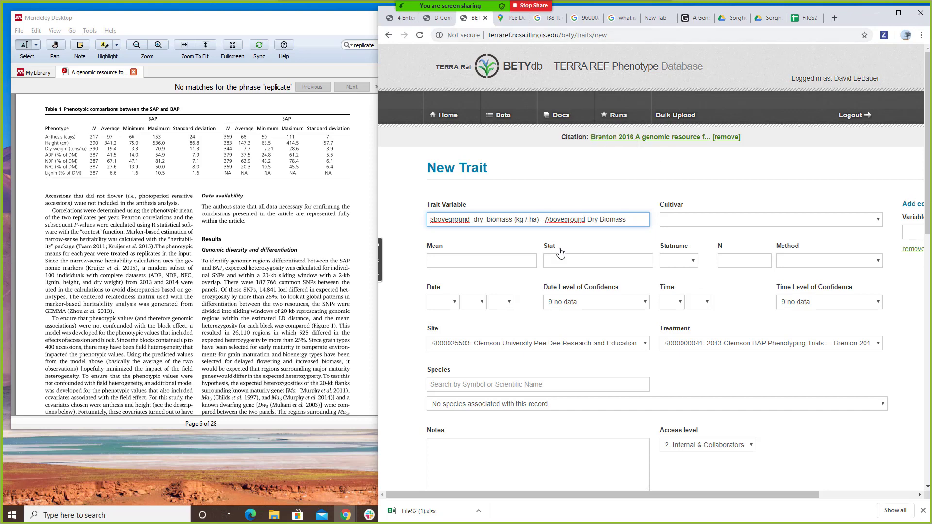
click(804, 18)
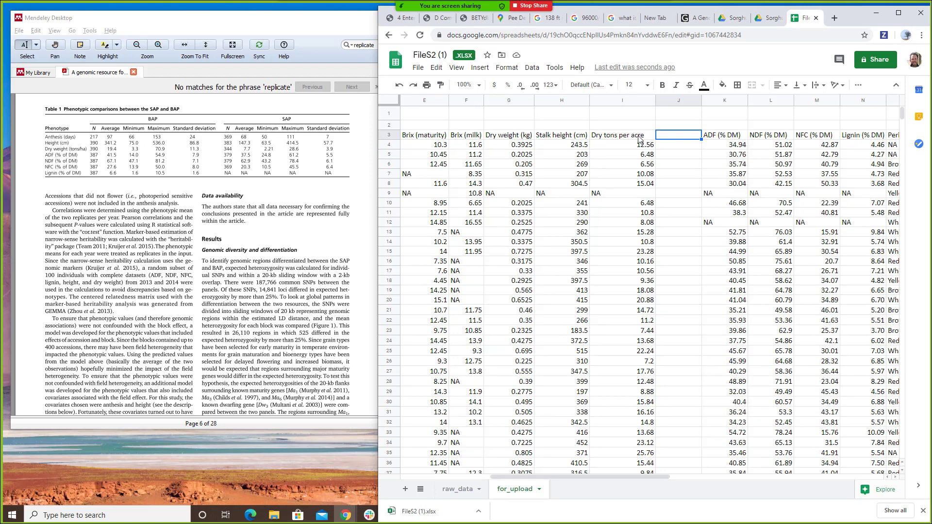
- Enter kg/ha in J2 and the aboveground_dry_biomass header in J3
click(682, 128)
text(kg/ha)
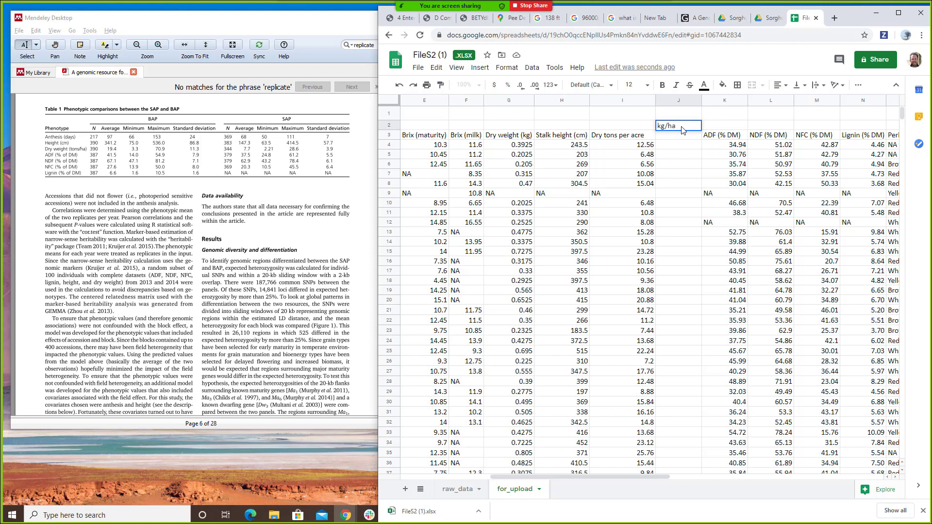
key(Return)
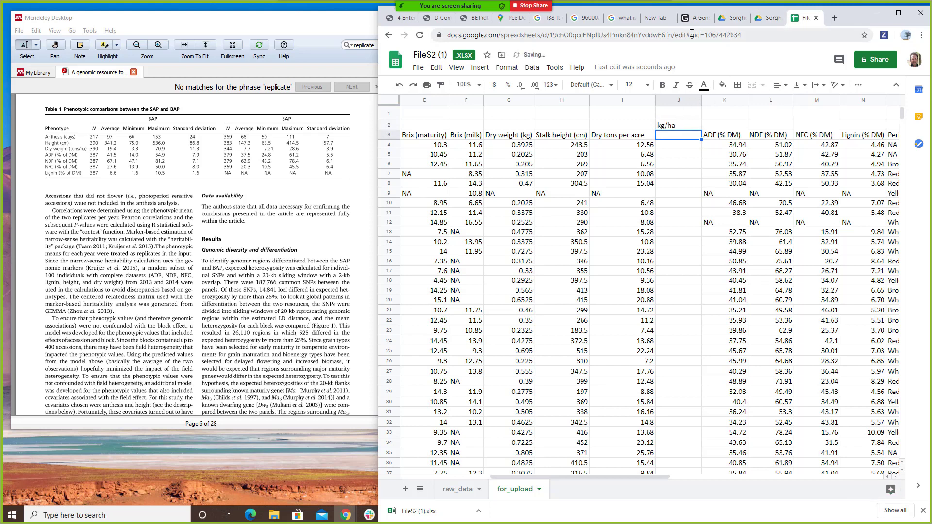
text(a)
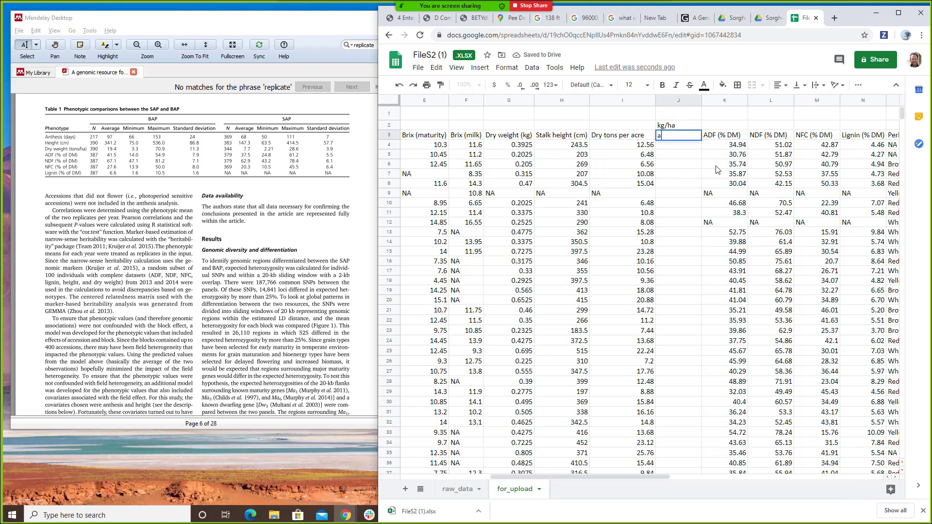
text(boveground_dry_biomass)
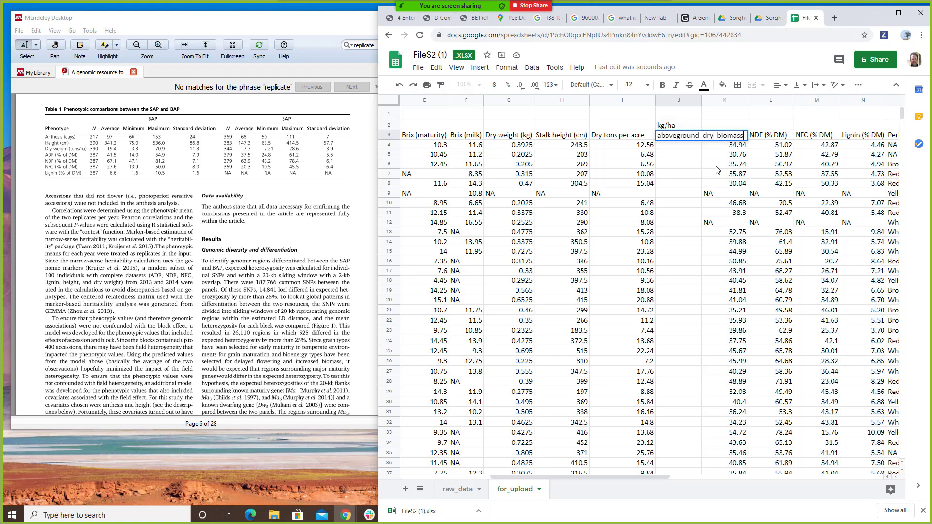
key(Return)
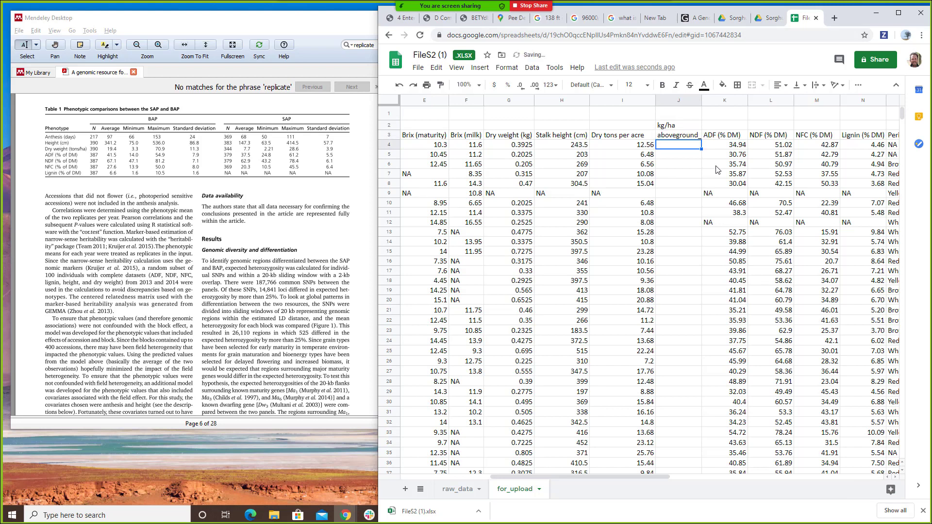
key(alt+Tab)
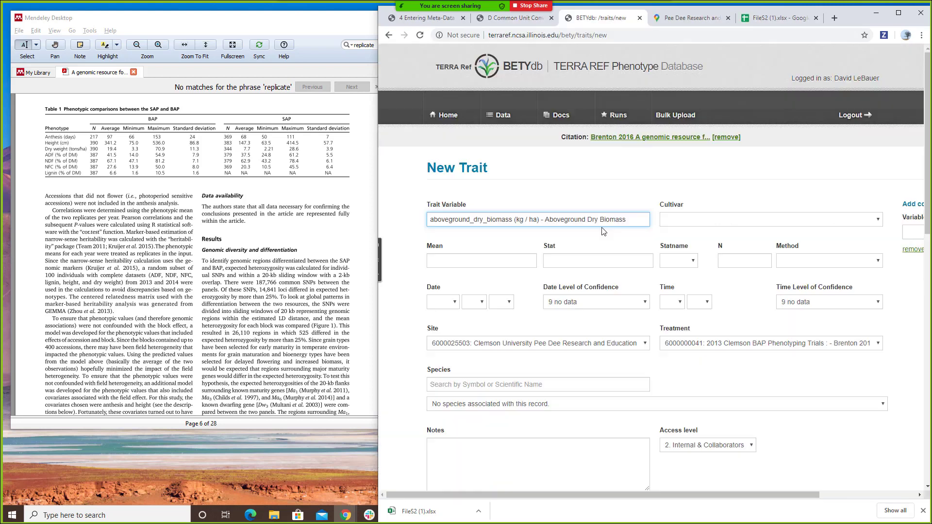
- Find the 2.24 US ton/acre to Mg/ha factor on BETY's Common Unit Conversions page
click(525, 18)
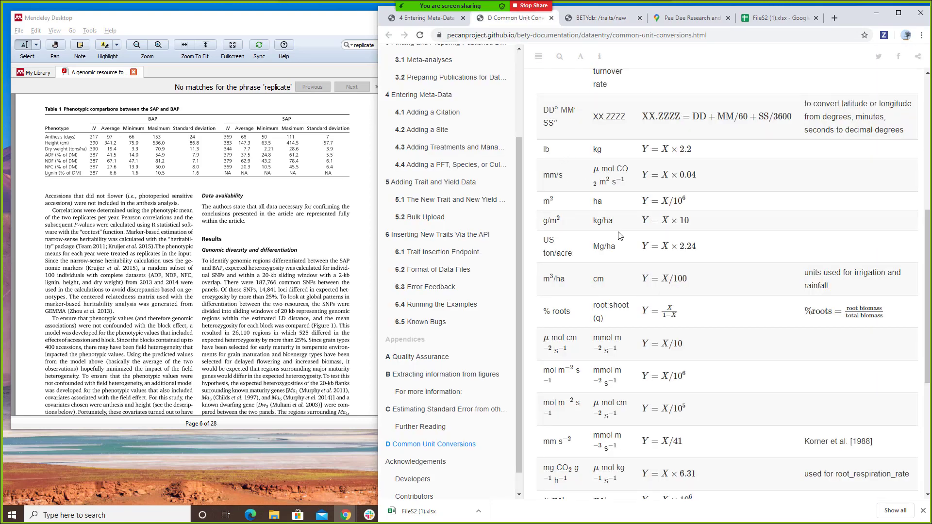
scroll(619, 234, down, 1)
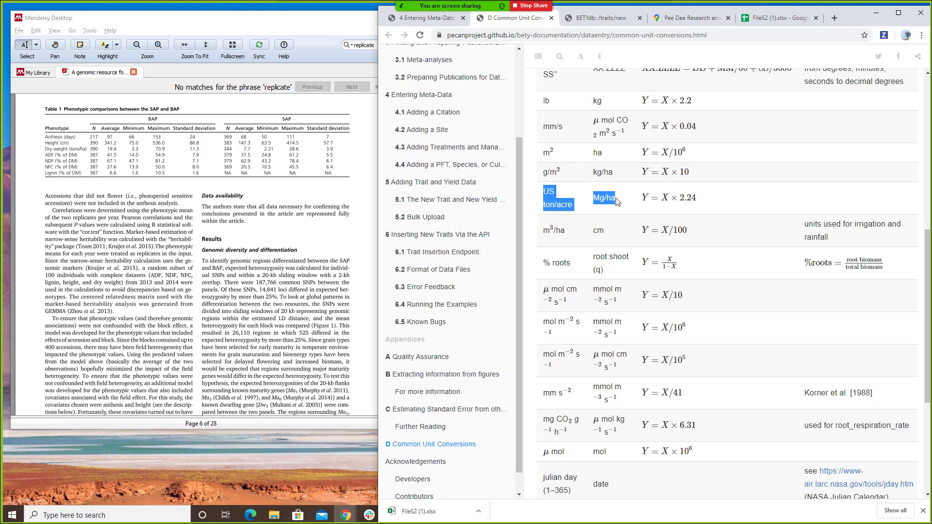
scroll(618, 202, down, 4)
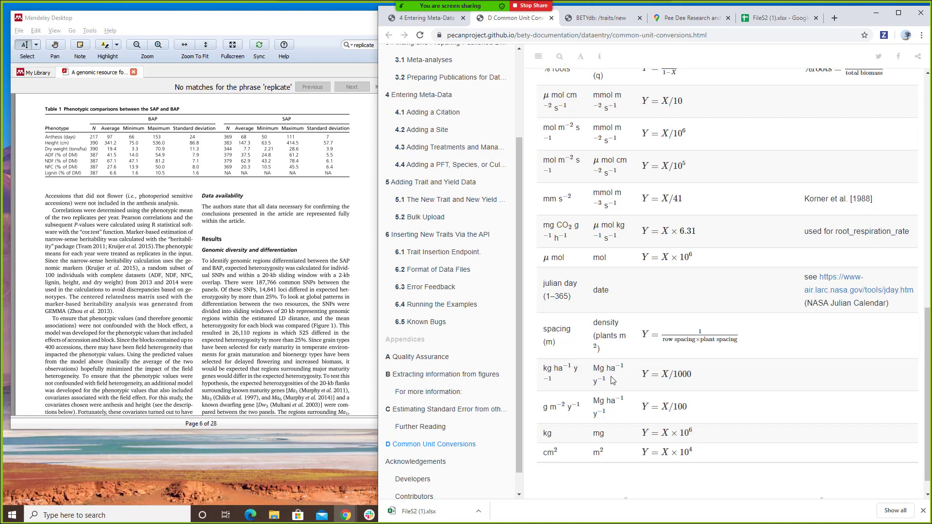
scroll(612, 381, up, 4)
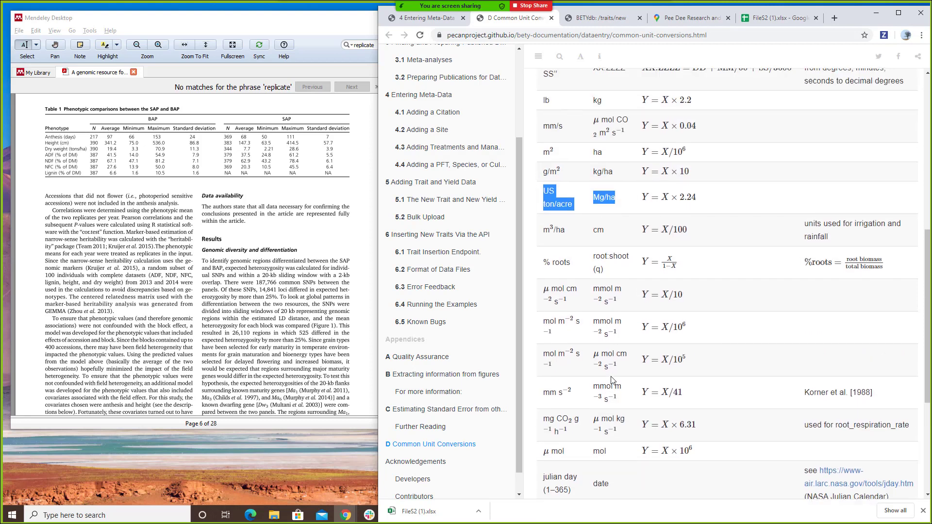
drag(703, 198, 680, 200)
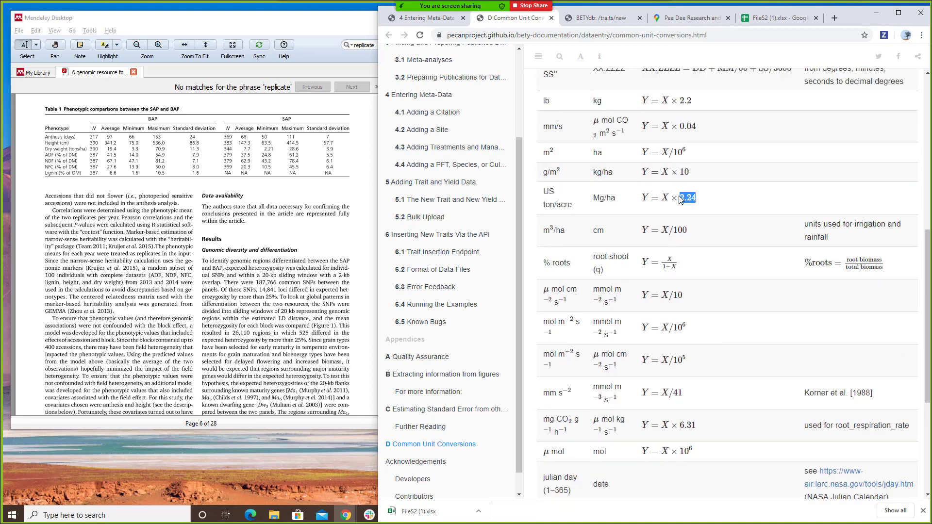
click(782, 20)
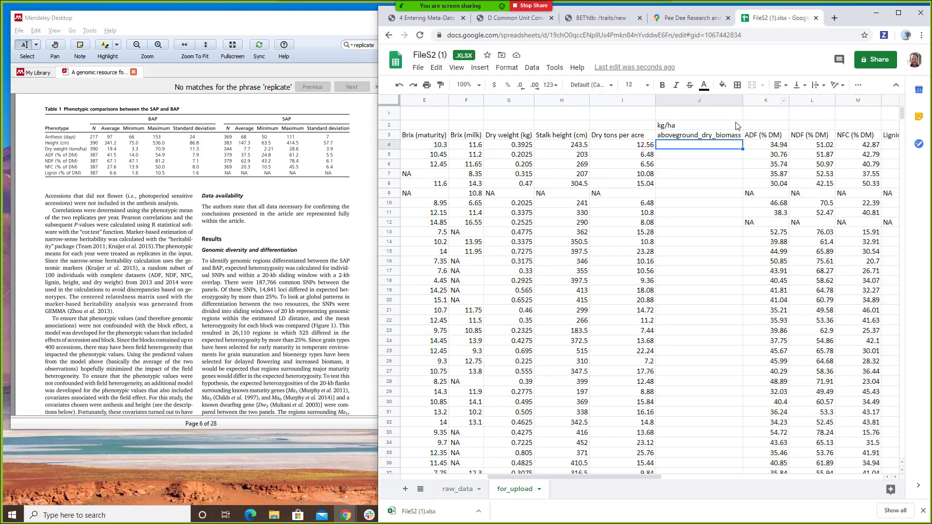
- Enter =I4*2.24*10 in J4 and fill it down column J through row 393
text(=)
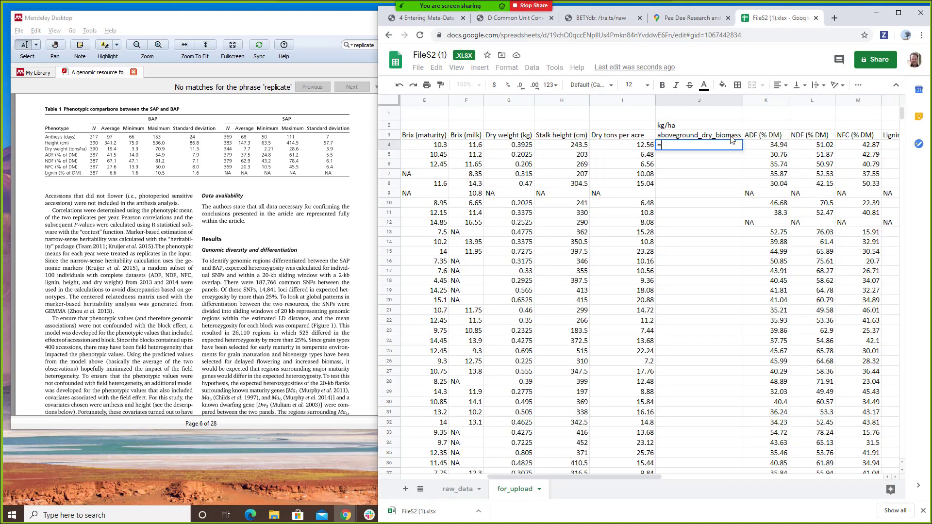
text(I4*2)
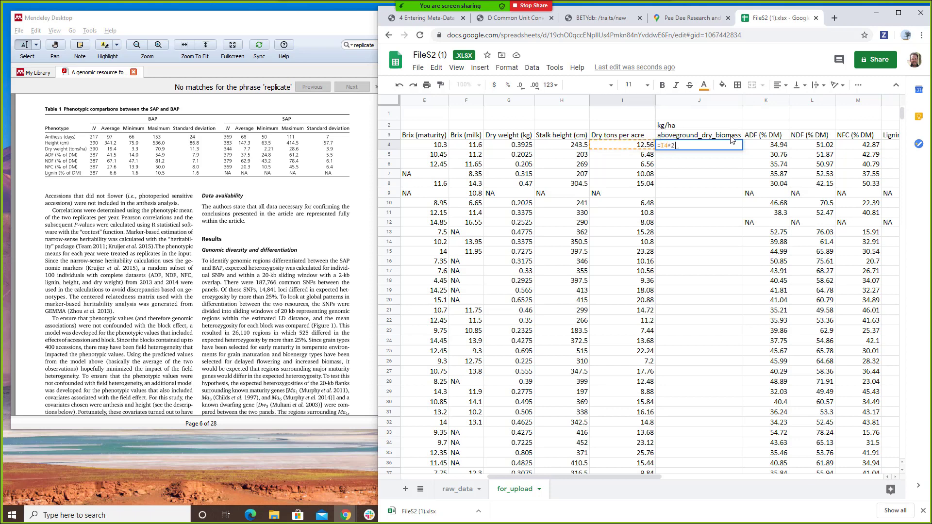
text(.24*1000)
key(Return)
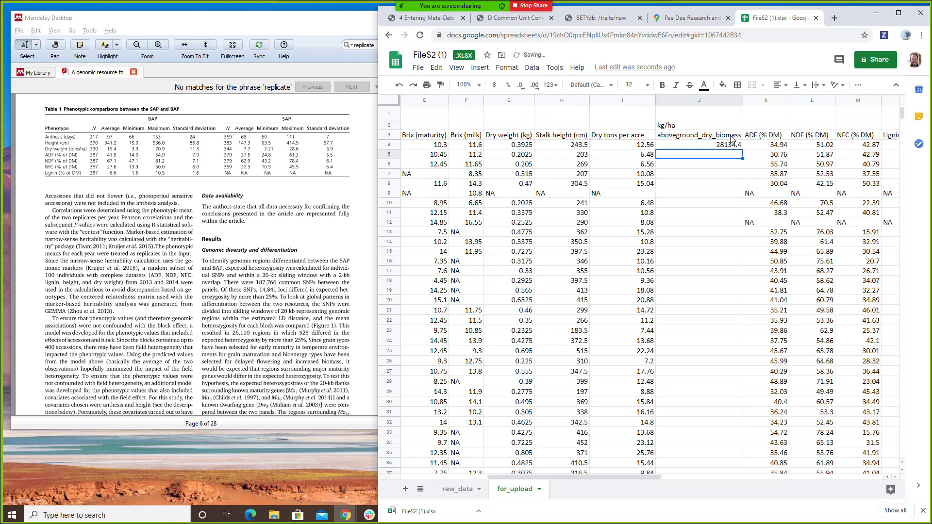
key(Up)
key(shift+Page_Down)
key(shift+Page_Down)
key(shift+Page_Down)
key(shift+Page_Down)
key(shift+Page_Down)
key(shift+Page_Down)
key(shift+Page_Down)
key(shift+Page_Down)
key(shift+Page_Down)
key(shift+Page_Down)
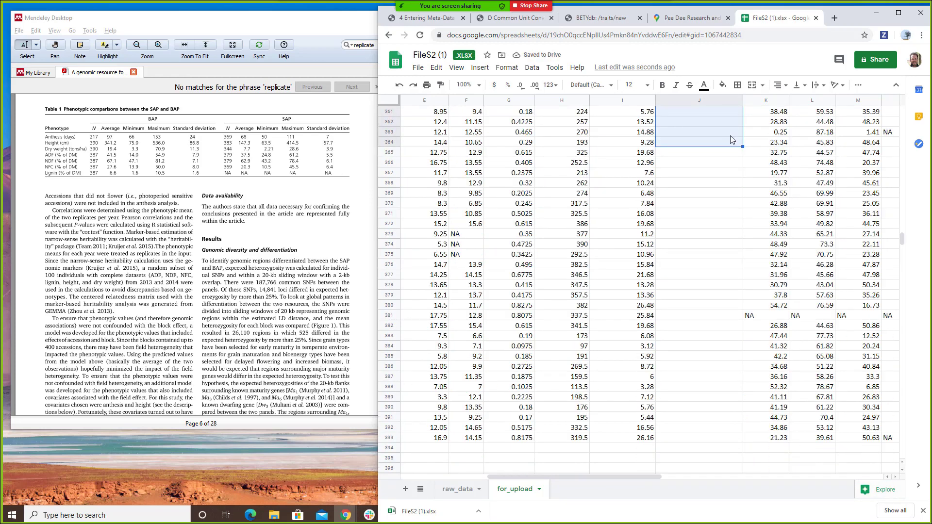
key(shift+Down)
key(shift+Down)
key(shift+Down)
key(shift+Down)
key(shift+Down)
key(shift+Down)
key(shift+Down)
key(shift+Down)
key(shift+Down)
key(shift+Down)
key(shift+Down)
key(shift+Down)
key(shift+Down)
key(shift+Down)
key(shift+Down)
key(shift+Down)
key(shift+Down)
key(shift+Down)
key(shift+Down)
key(shift+Down)
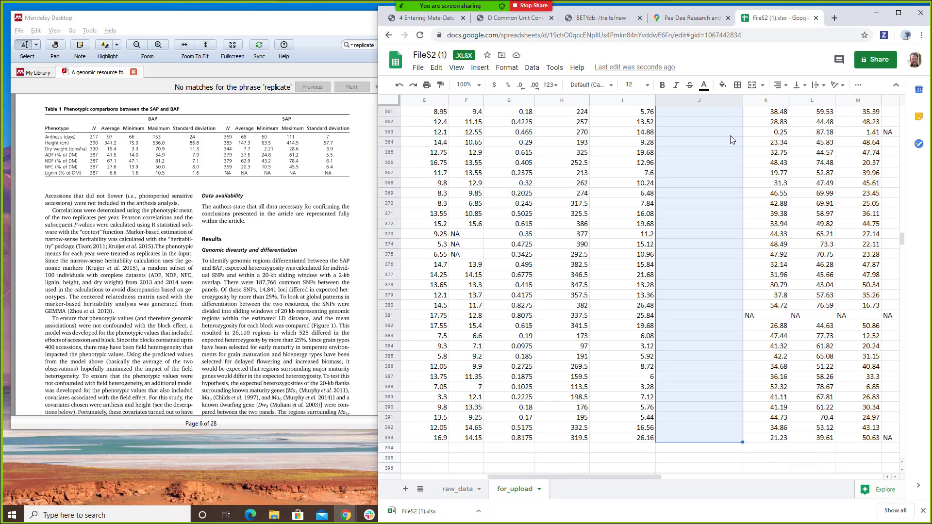
scroll(731, 139, up, 10)
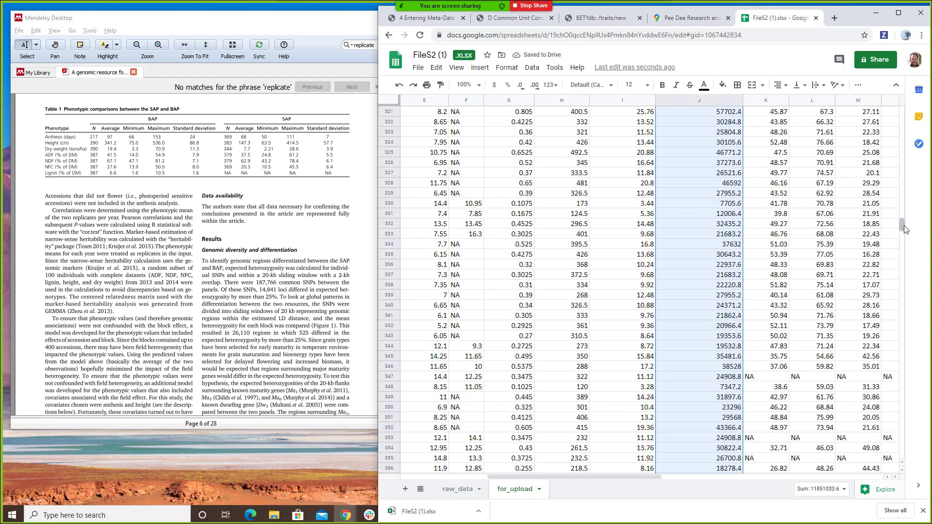
drag(903, 226, 913, 107)
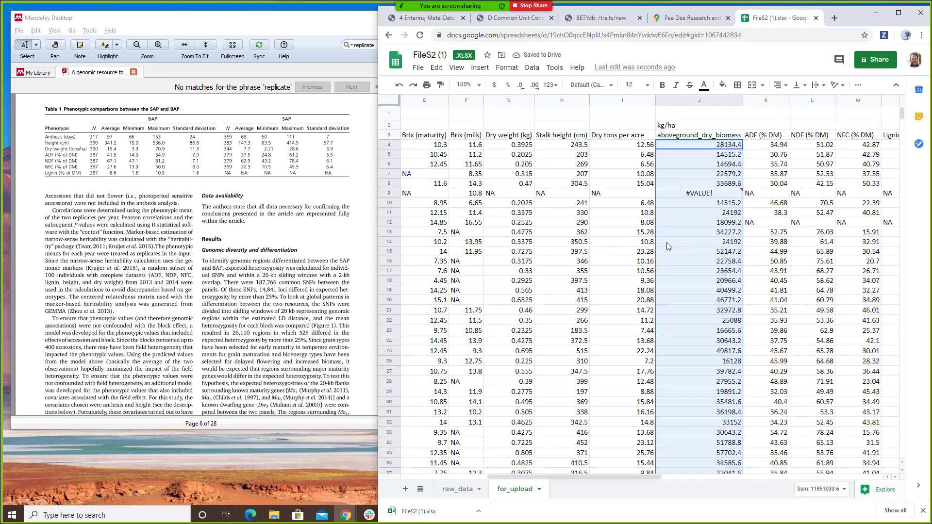
- Inspect the #VALUE! errors in J9, J87, J100 and J151, caused by NA dry-ton values
click(718, 194)
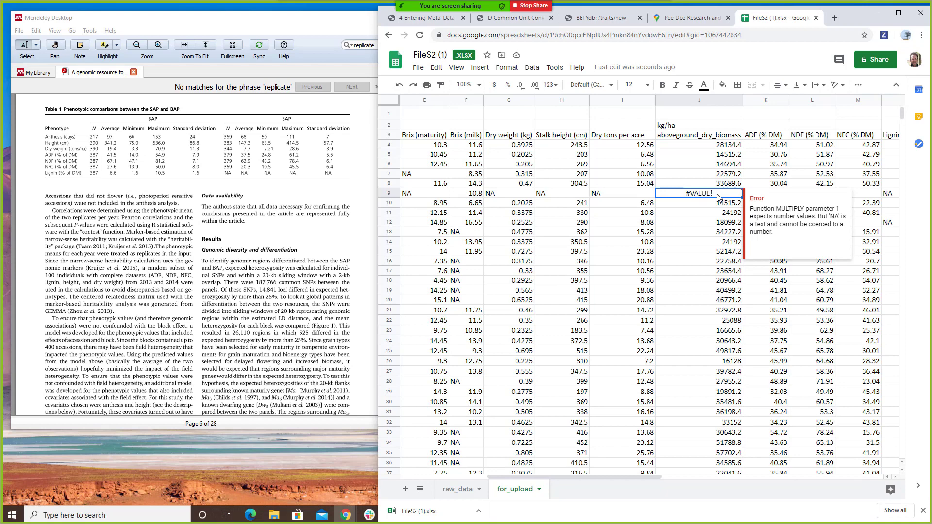
scroll(717, 197, down, 11)
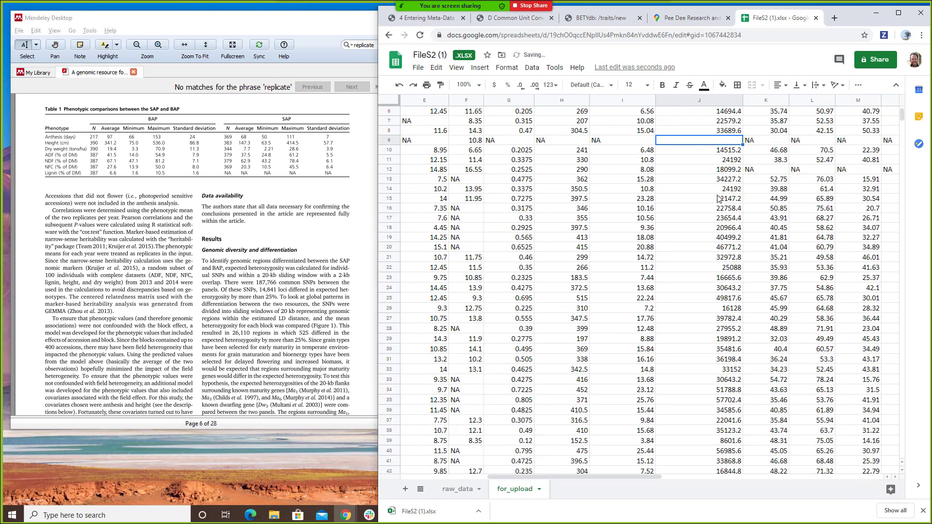
scroll(718, 199, down, 3)
click(706, 277)
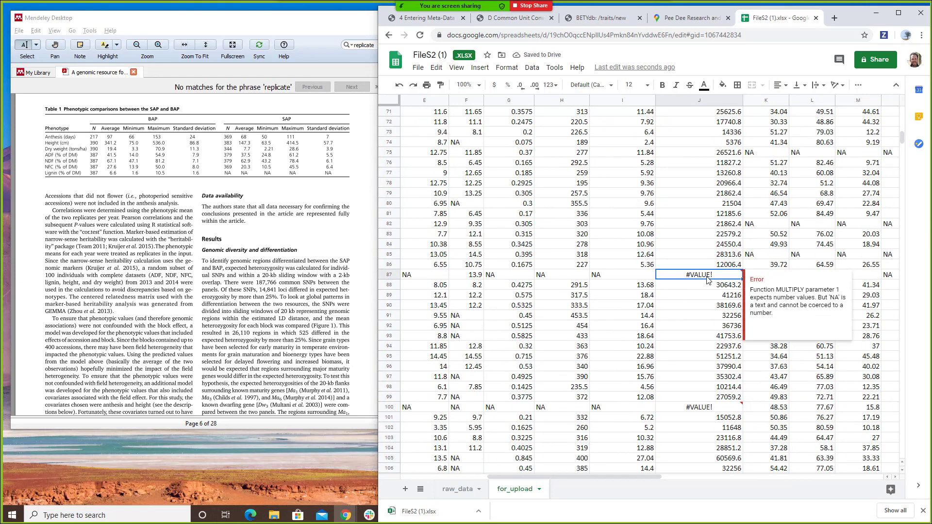
click(684, 410)
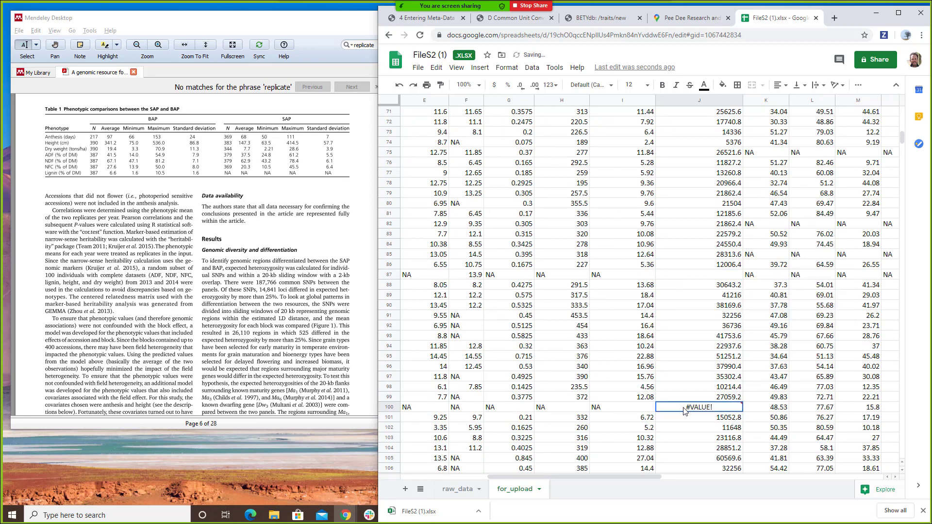
scroll(684, 410, down, 13)
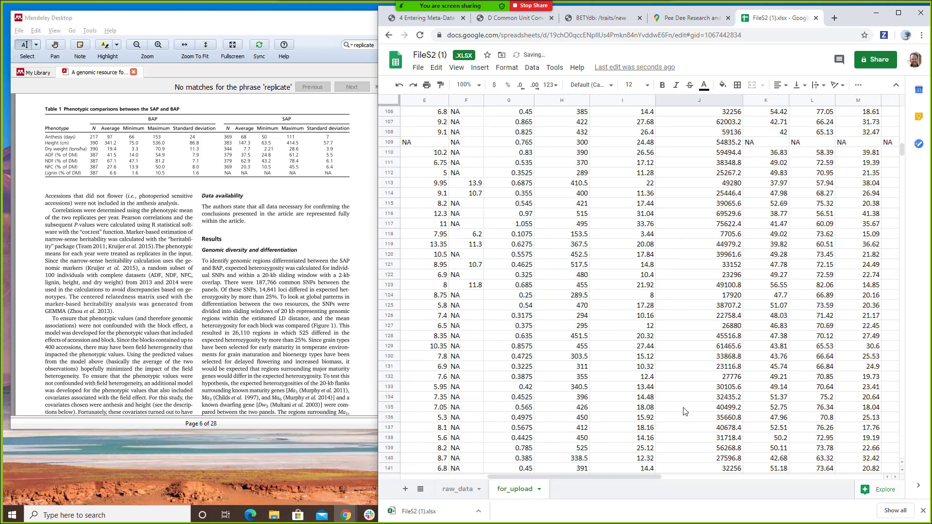
click(704, 244)
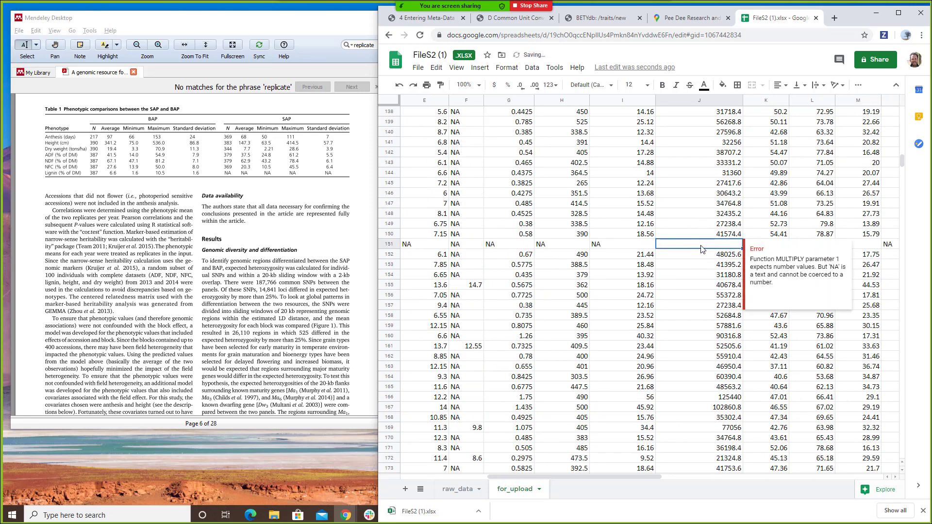
- Clear the #VALUE! error in J184, undoing an accidental clear of J183
scroll(703, 245, down, 7)
click(701, 217)
key(Delete)
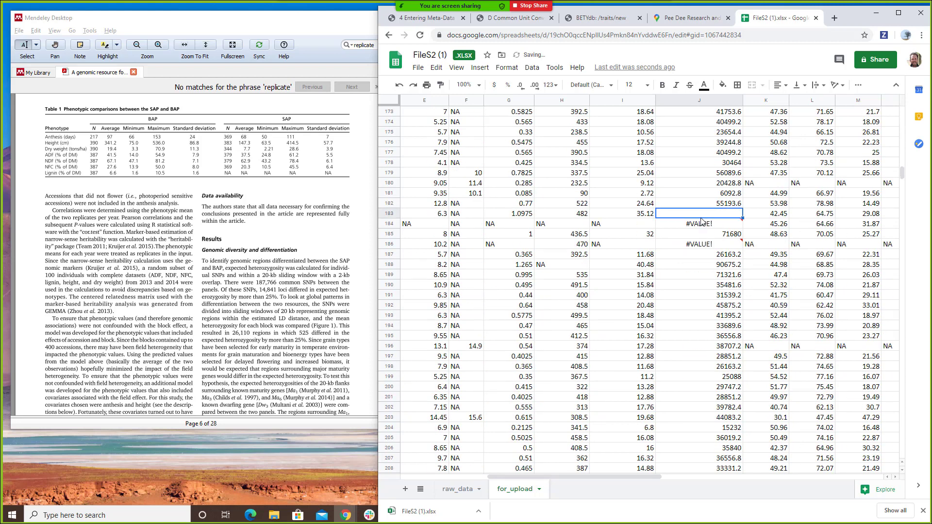
key(ctrl+z)
click(708, 227)
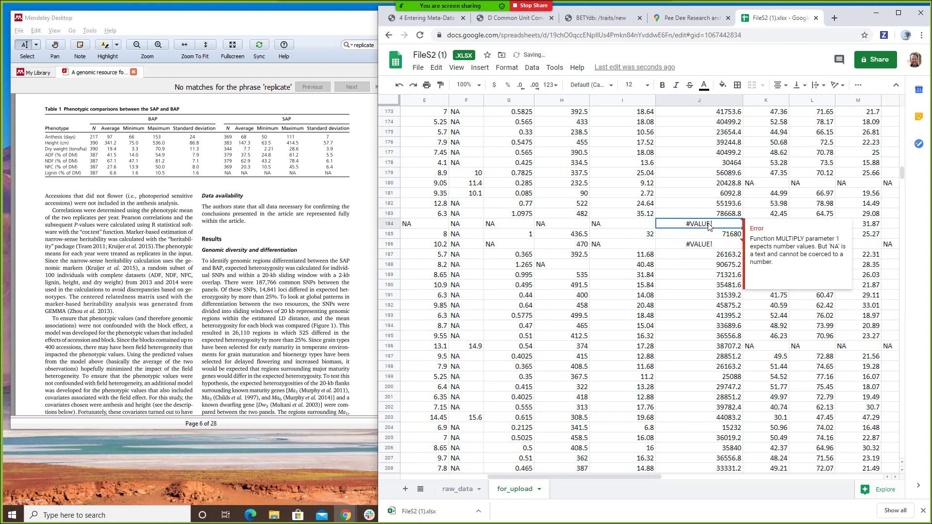
key(Delete)
click(708, 238)
- Clear the leftover J184:J185 values, bold the aboveground_dry_biomass header and widen column J
key(Delete)
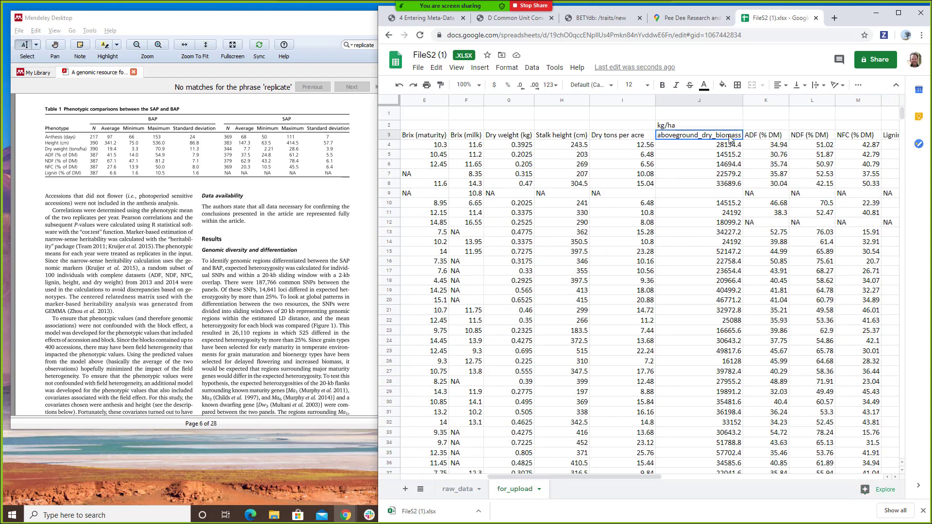
key(ctrl+b)
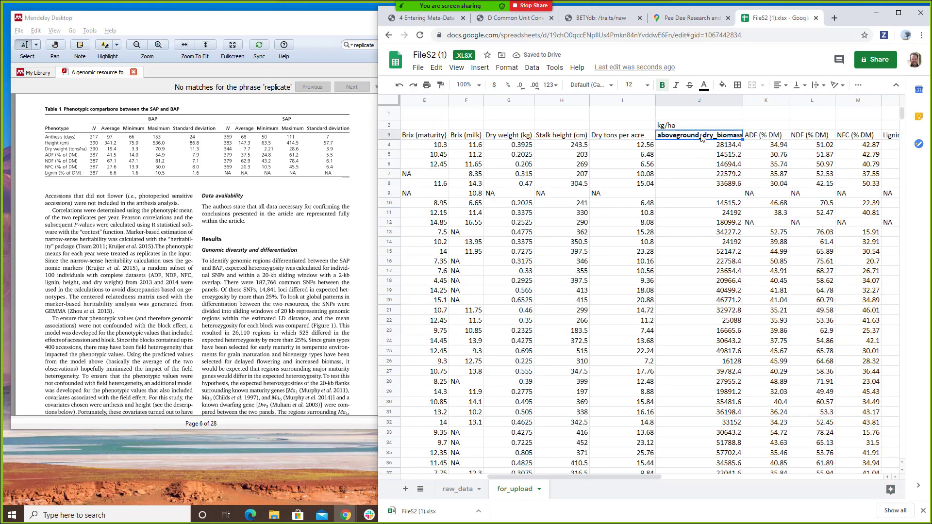
drag(742, 100, 748, 98)
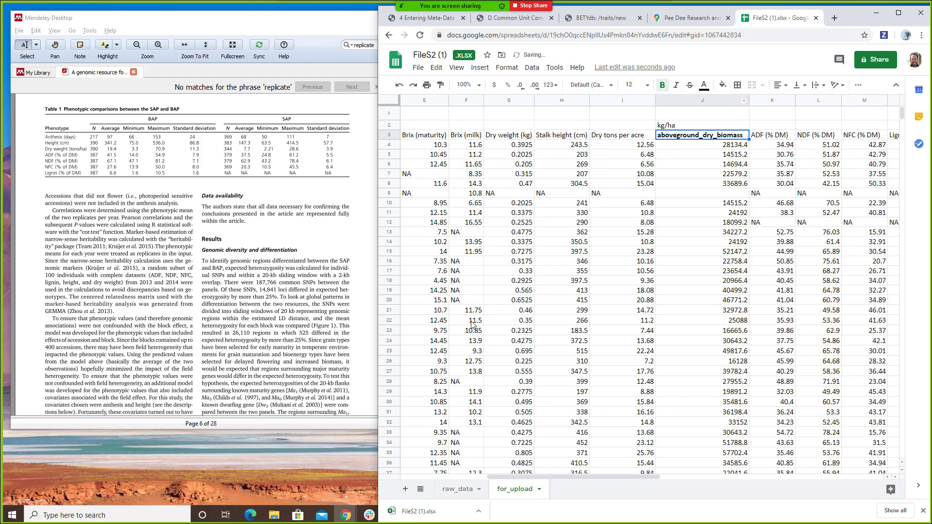
drag(651, 475, 537, 467)
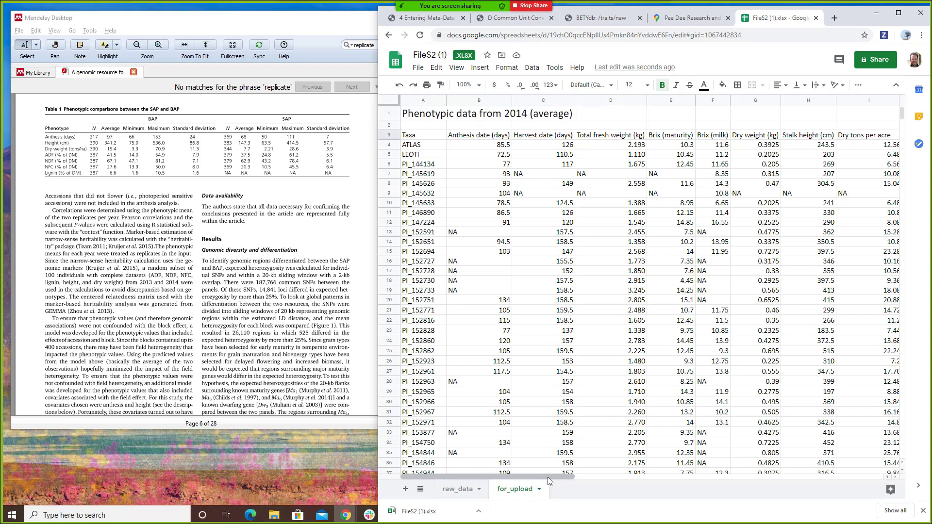
mouse_move(548, 478)
mouse_down()
mouse_move(580, 482)
mouse_move(544, 483)
mouse_up()
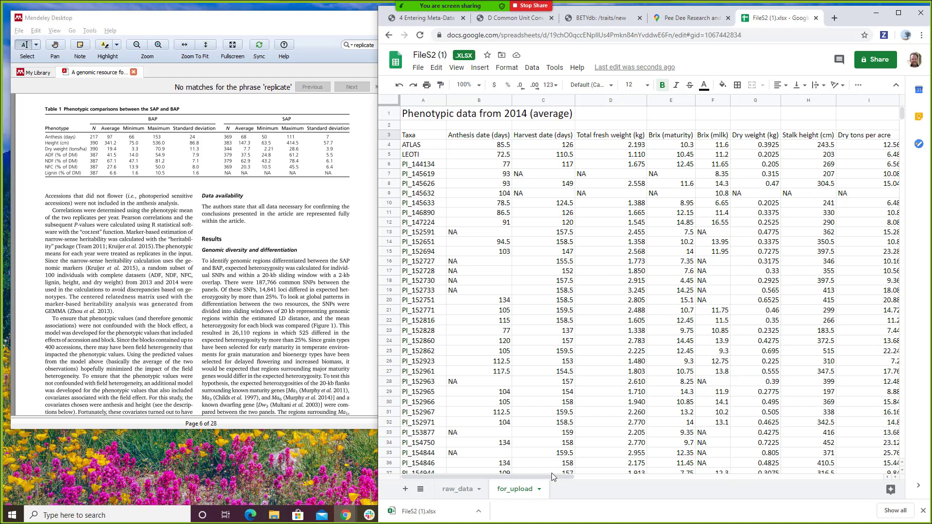
drag(552, 472, 652, 473)
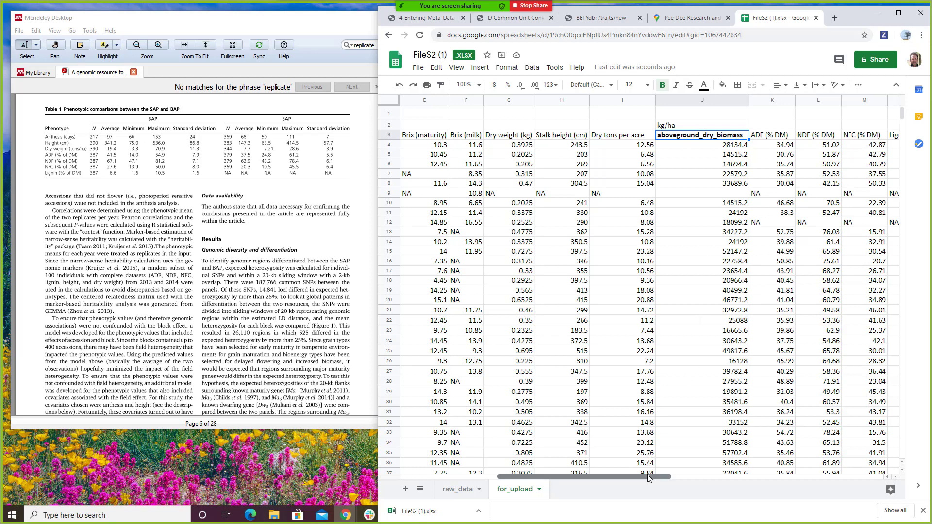
drag(647, 476, 553, 481)
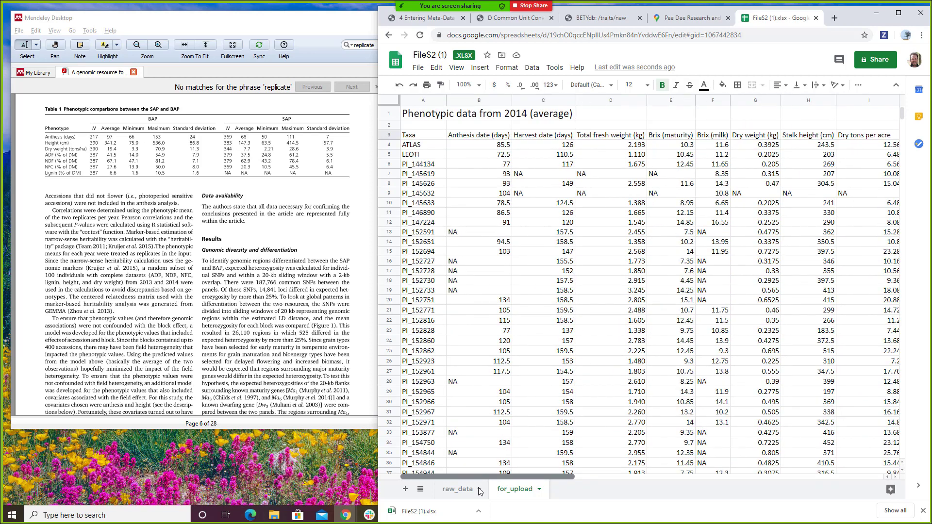
- Insert a new column D before Total fresh weight, headed 'date'
click(587, 101)
right_click(587, 101)
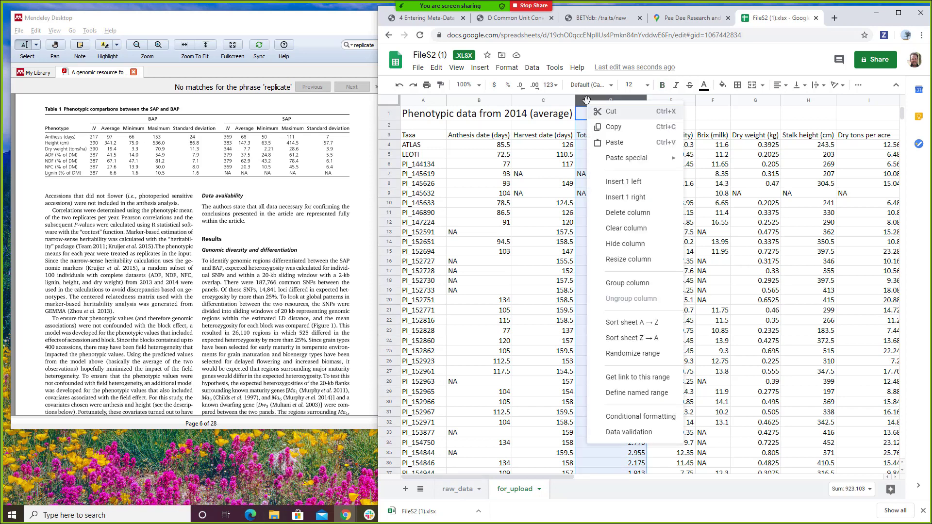
click(647, 182)
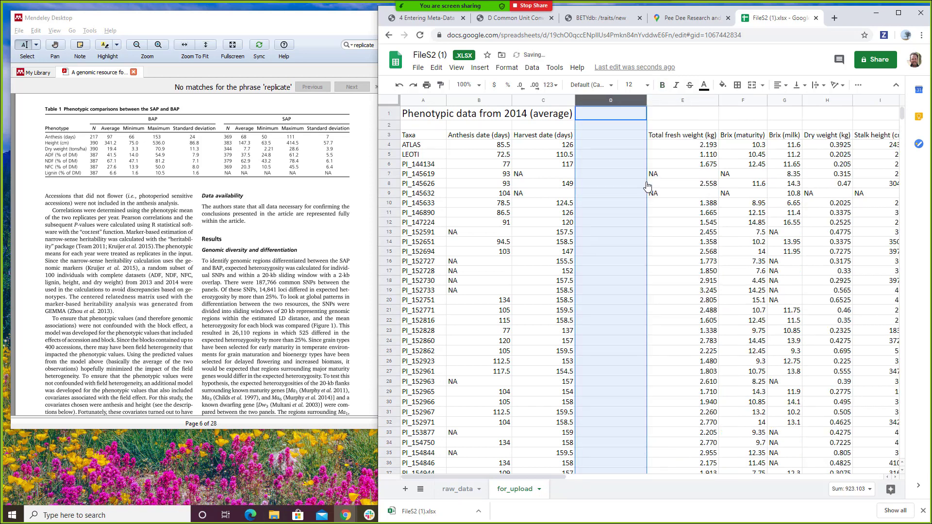
click(617, 139)
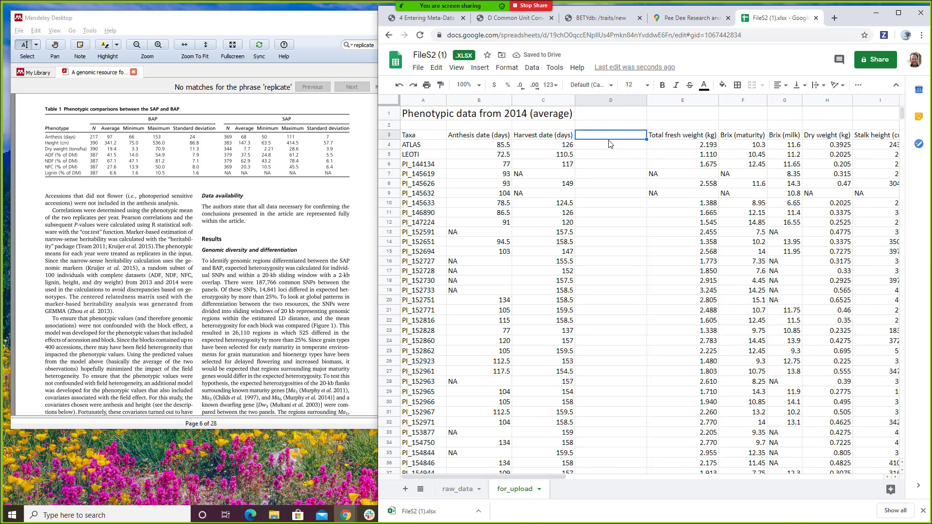
text(date)
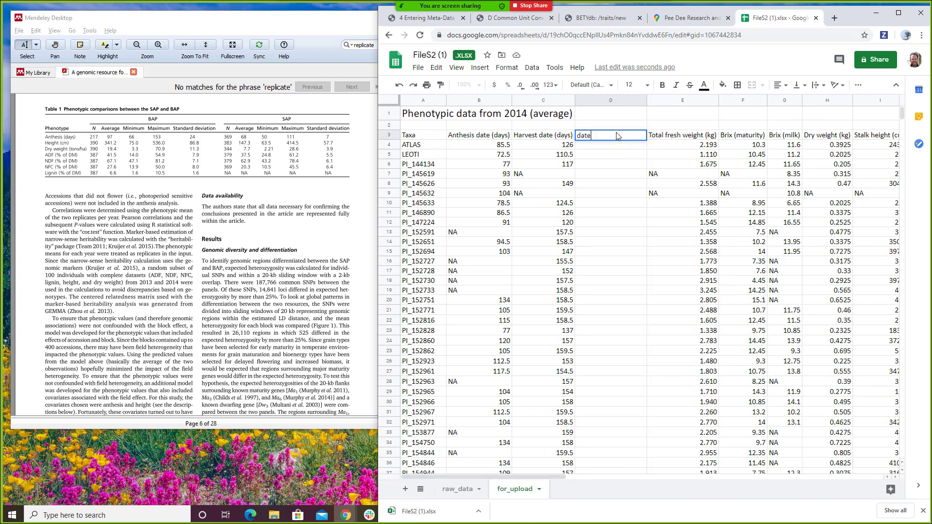
key(Return)
- Enter May 6, 2014 in D4 for ATLAS
key(Left)
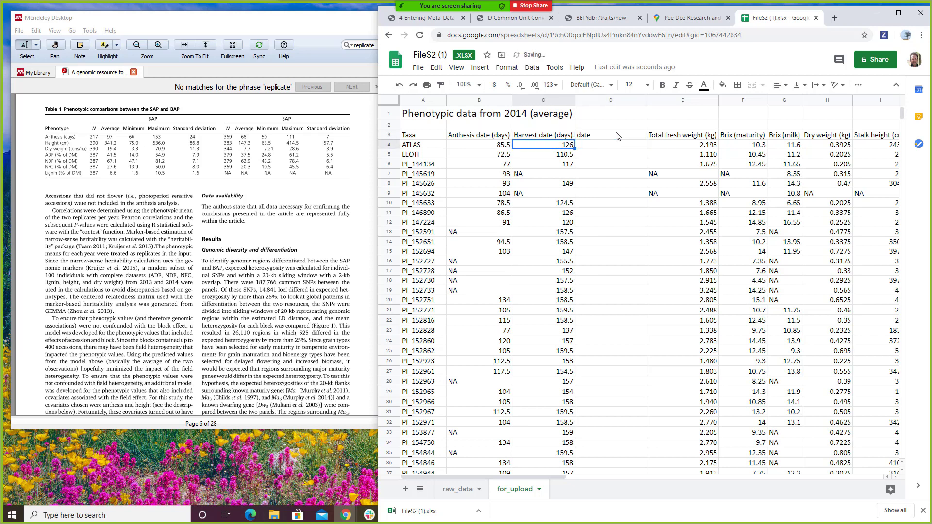
key(Right)
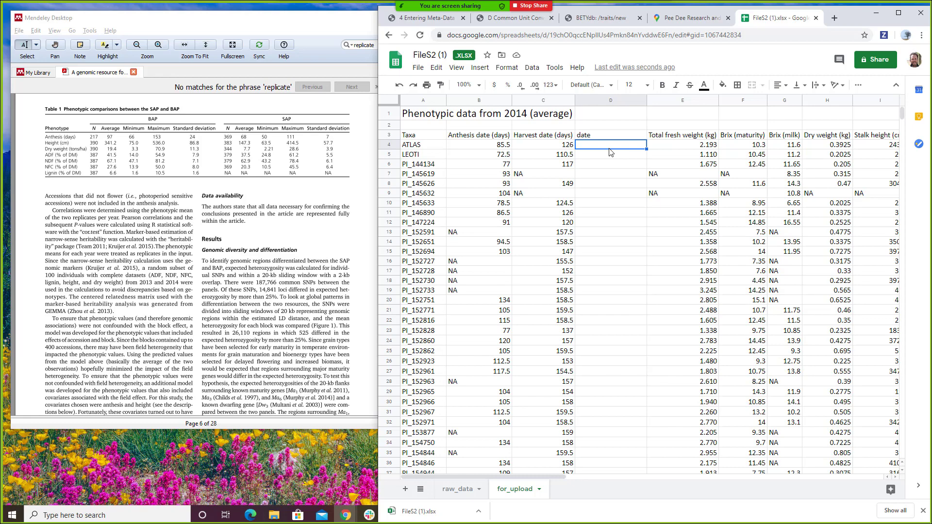
scroll(64, 145, up, 15)
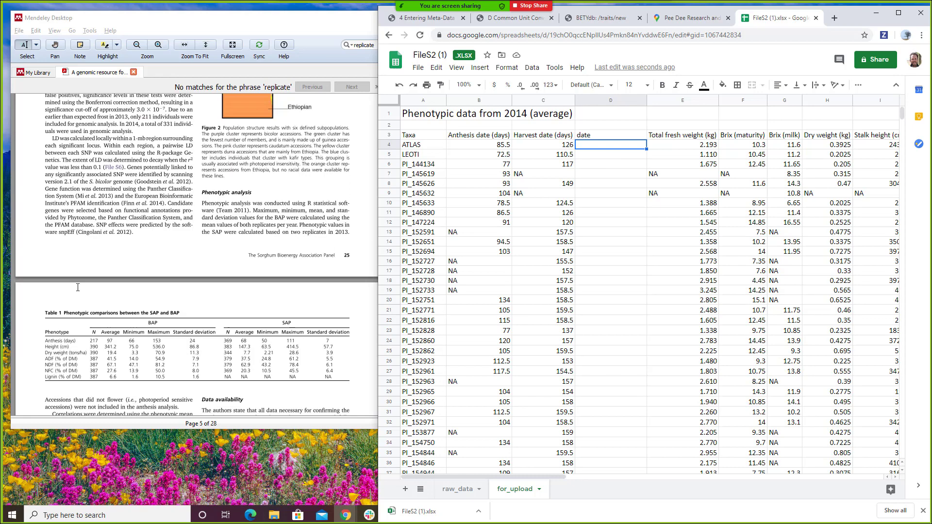
scroll(78, 288, up, 5)
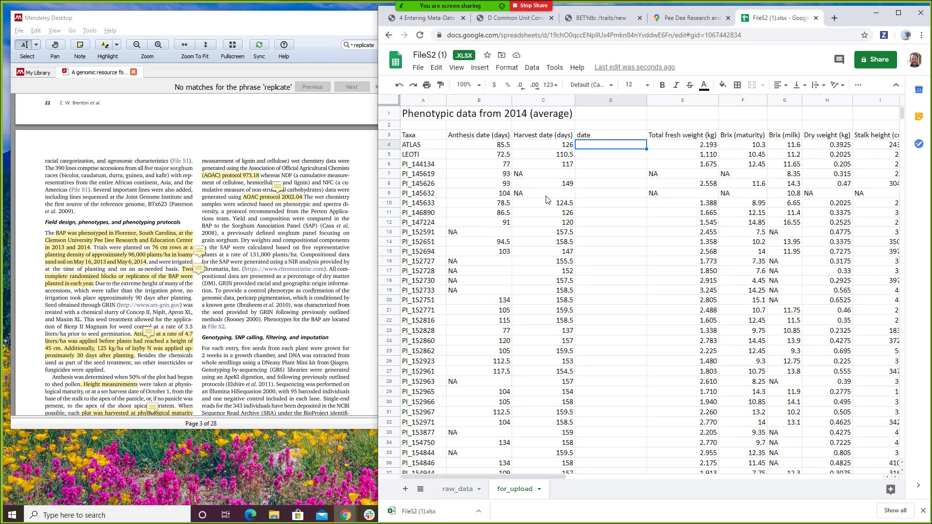
text(May 6, 2014)
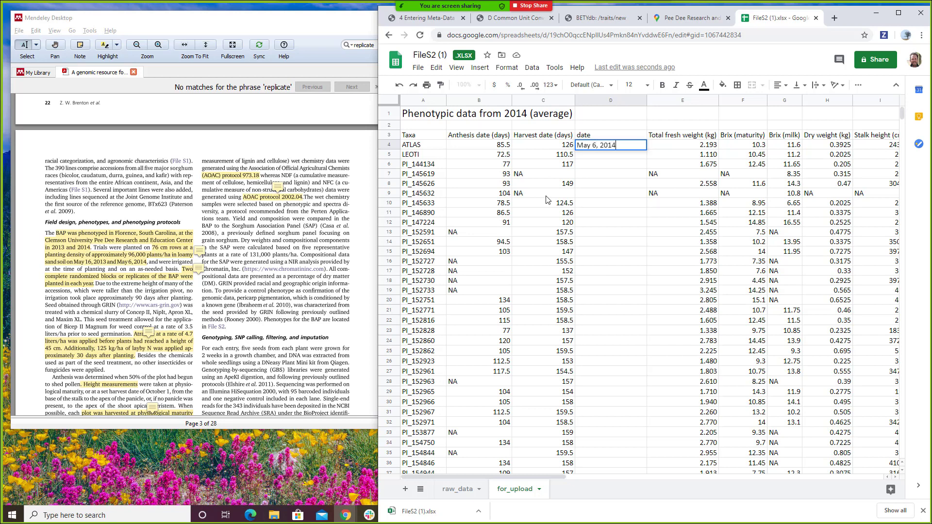
key(Return)
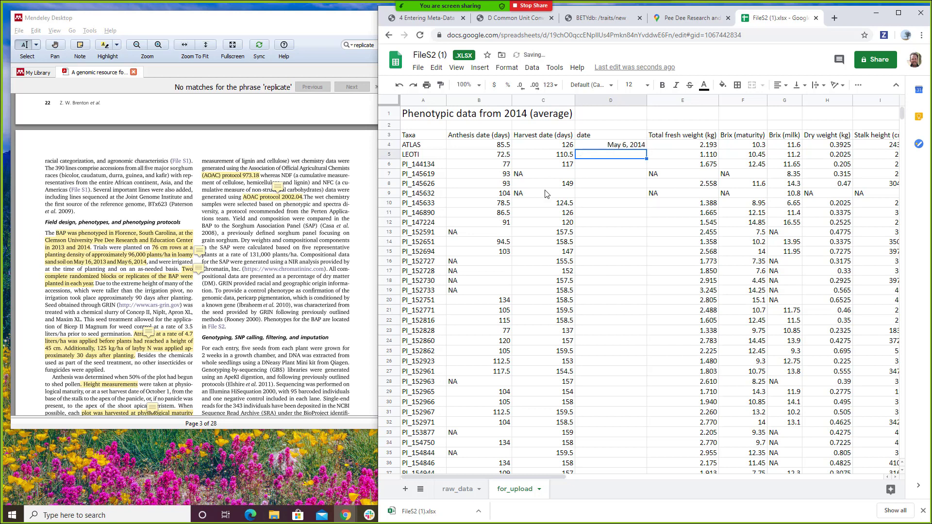
click(481, 101)
- Insert a new column B before Anthesis date, headed 'planting_date'
right_click(481, 101)
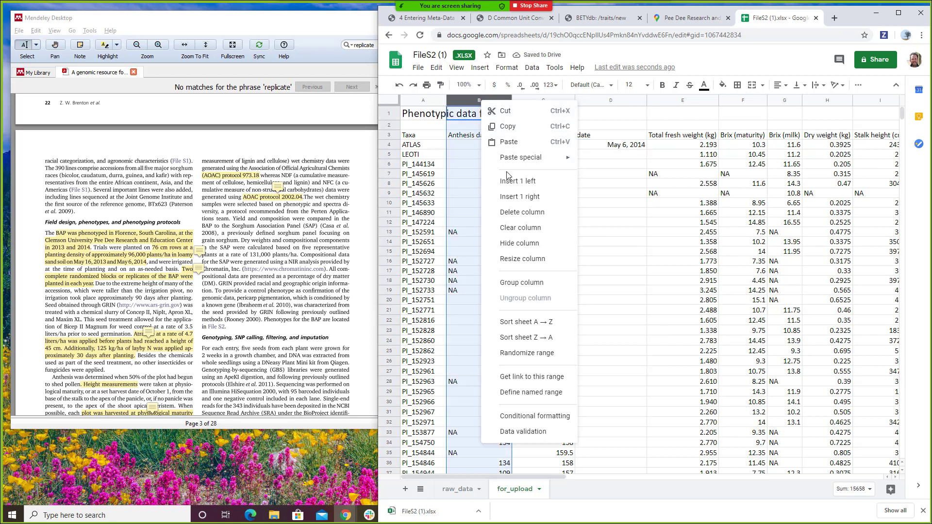
click(508, 189)
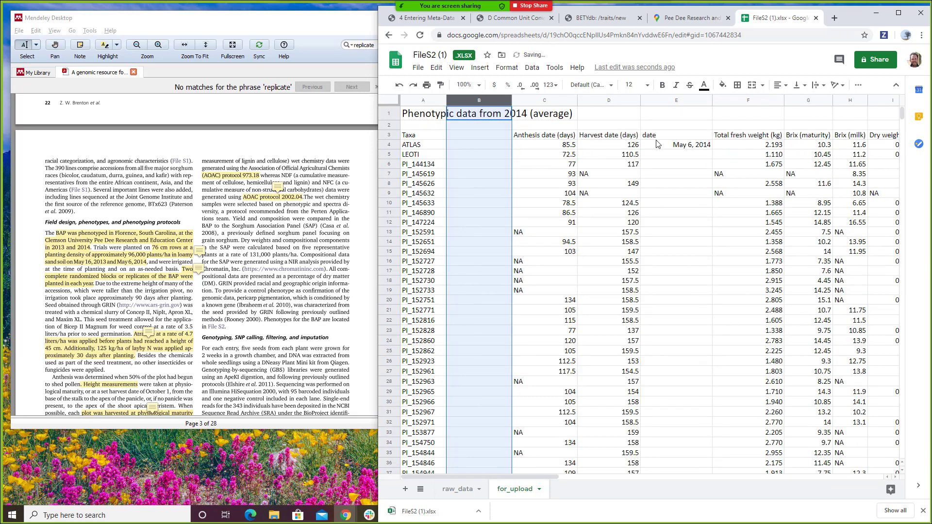
click(475, 136)
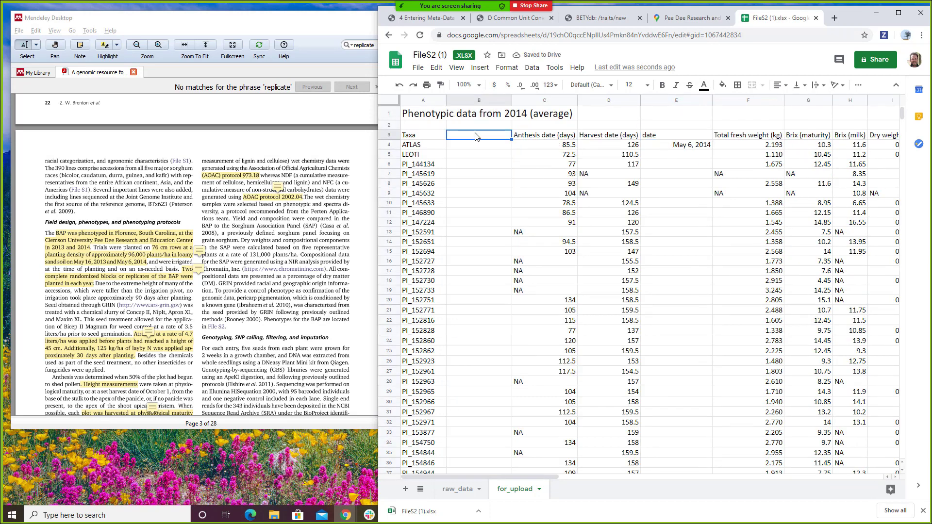
text(plan)
key(Return)
- Copy the May 6, 2014 date into B4 and format it as 2014-05-06
key(ctrl+Right)
key(ctrl+Right)
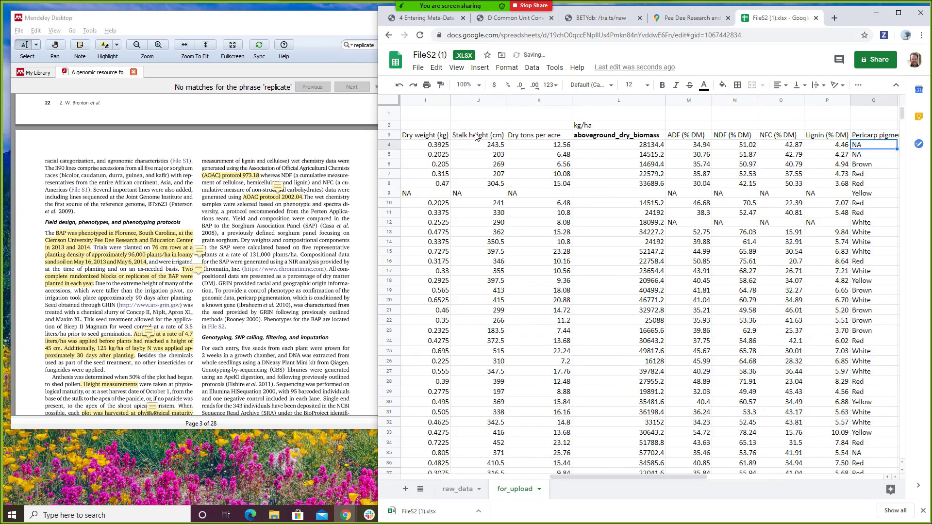
key(ctrl+Left)
key(Right)
key(Right)
key(Right)
key(Left)
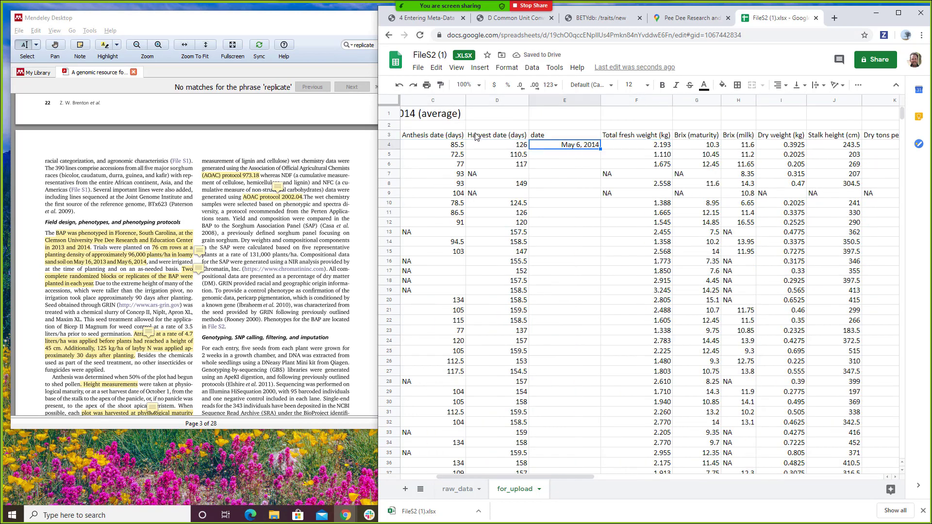
key(ctrl+c)
key(Left)
key(Left)
key(Left)
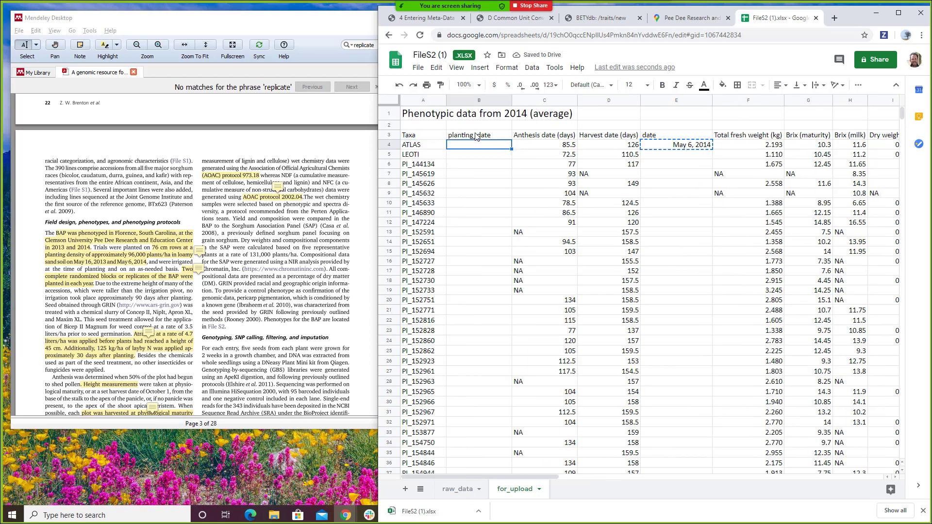
key(ctrl+v)
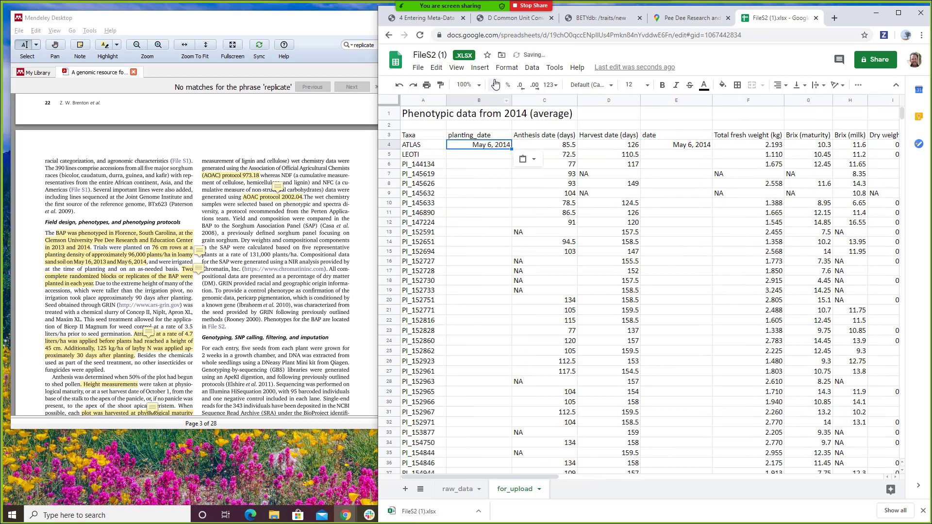
click(506, 68)
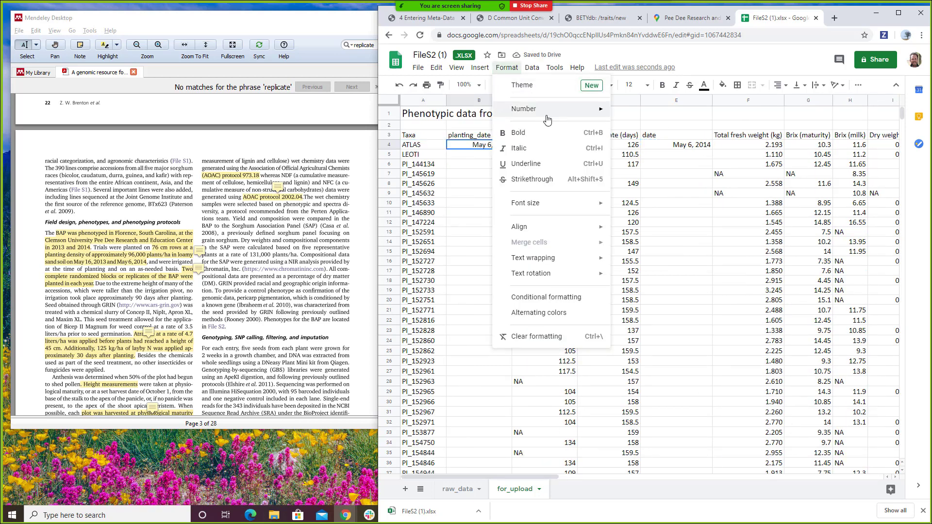
mouse_move(553, 119)
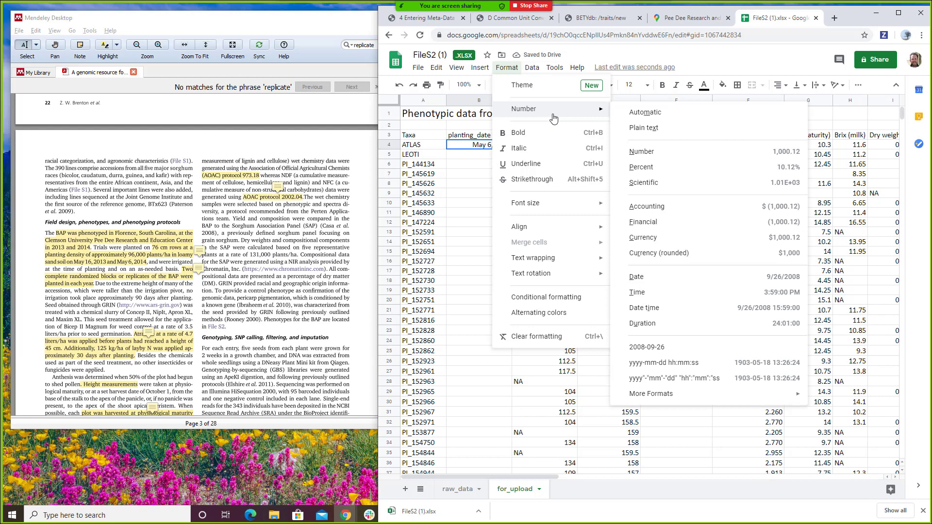
click(649, 356)
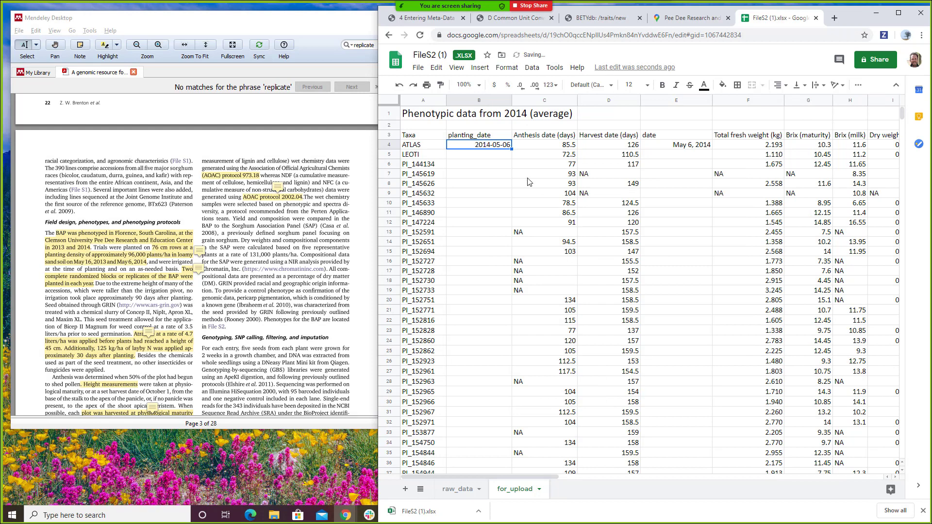
- Enter a harvest date formula in E4 adding 126 days to the planting date in B4
click(666, 149)
text(=B4+DAY(126))
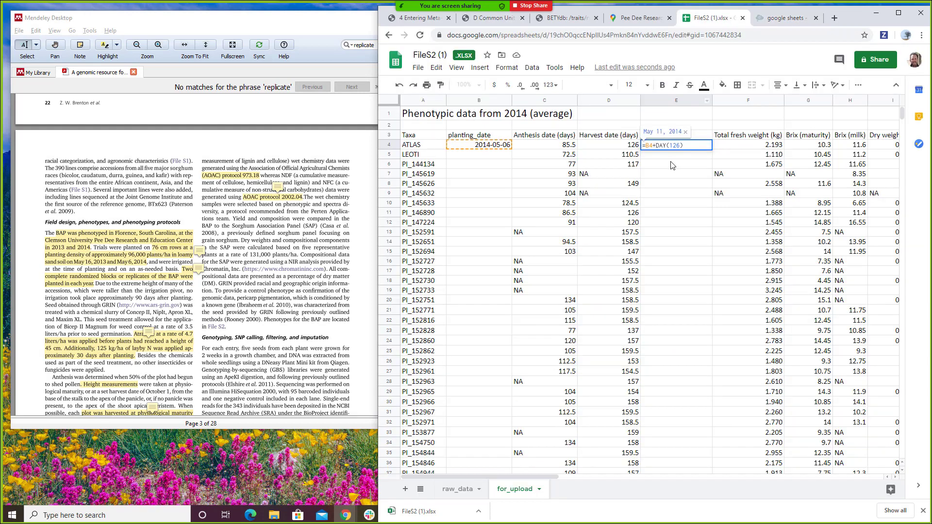
key(BackSpace)
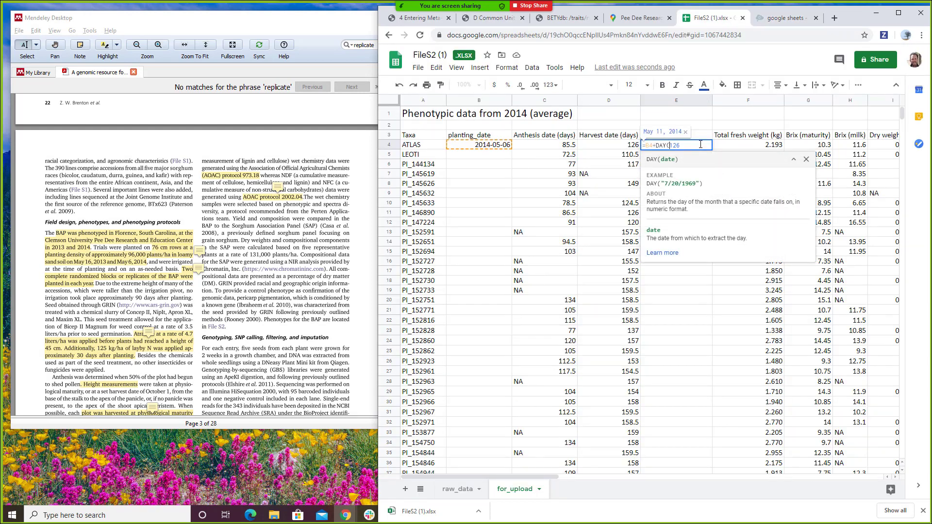
key(BackSpace)
key(Return)
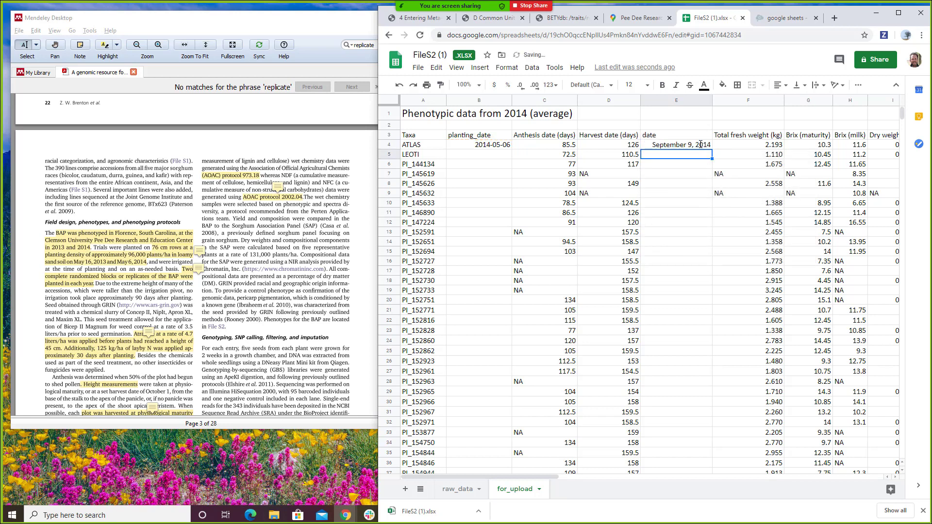
click(701, 144)
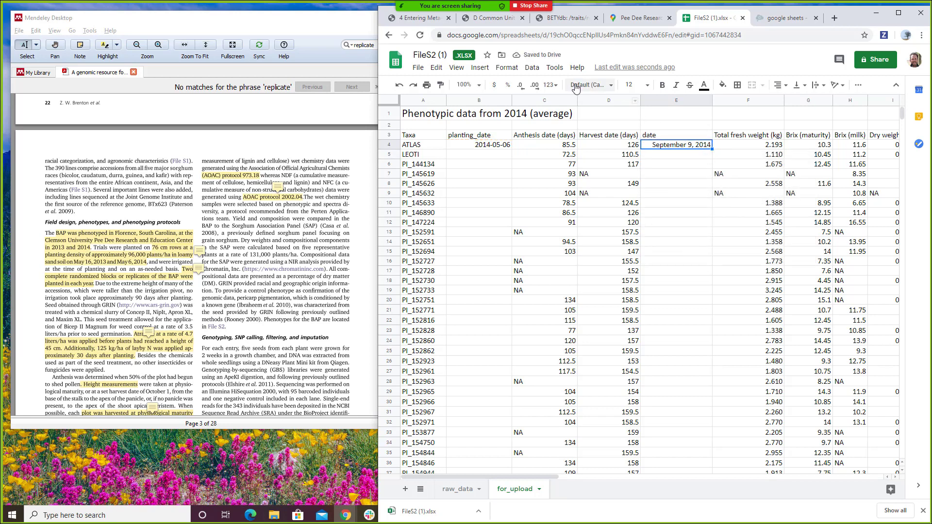
- Format the whole date column as year-month-day, e.g. 2014-09-09
click(679, 97)
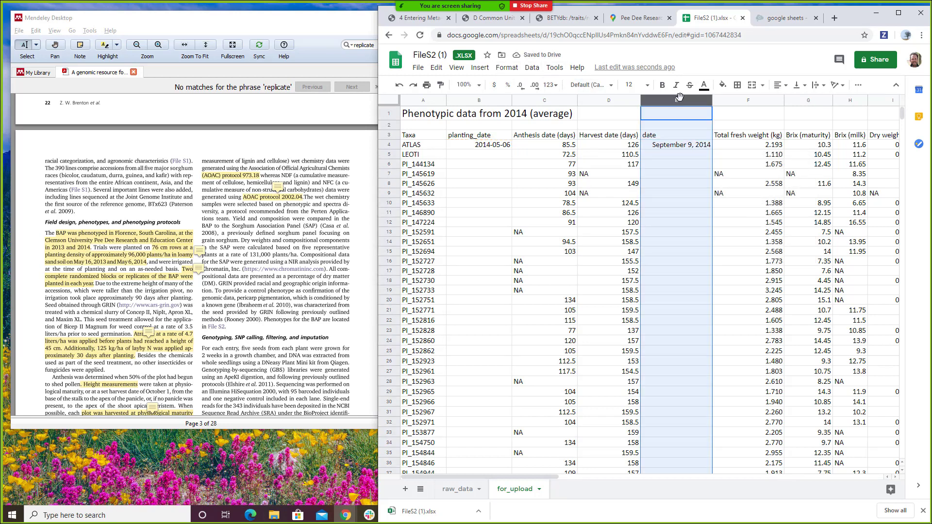
click(482, 68)
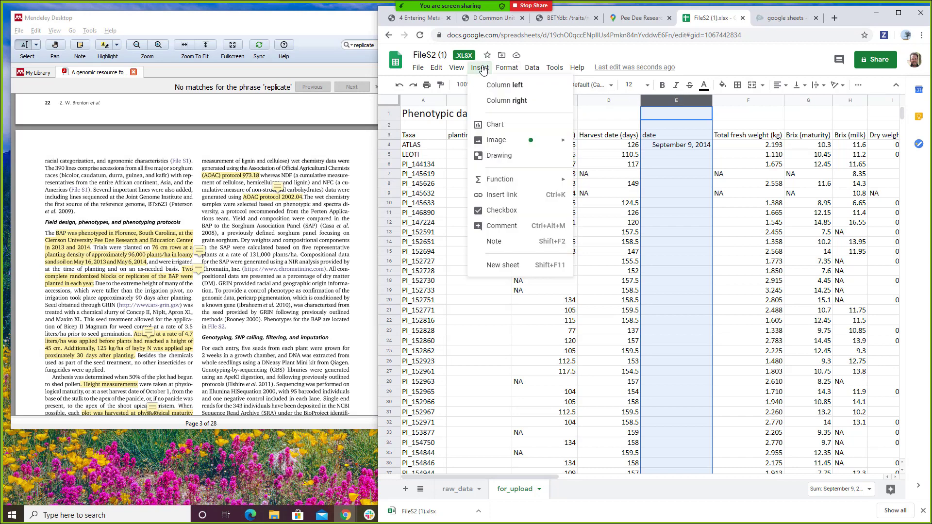
mouse_move(532, 68)
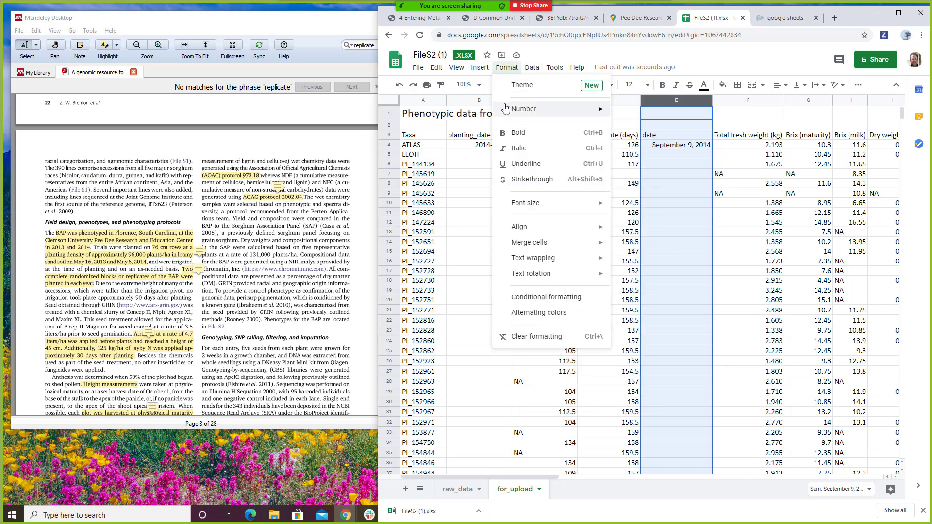
mouse_move(554, 109)
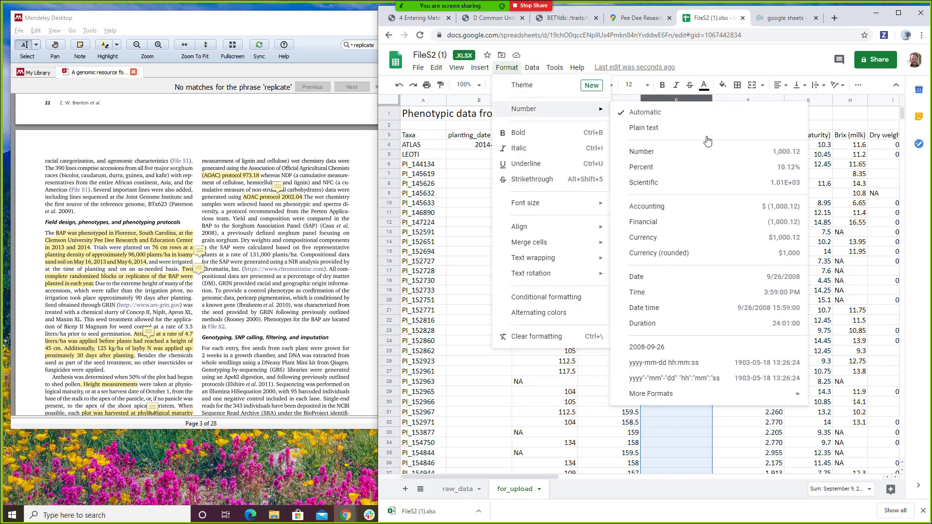
click(680, 347)
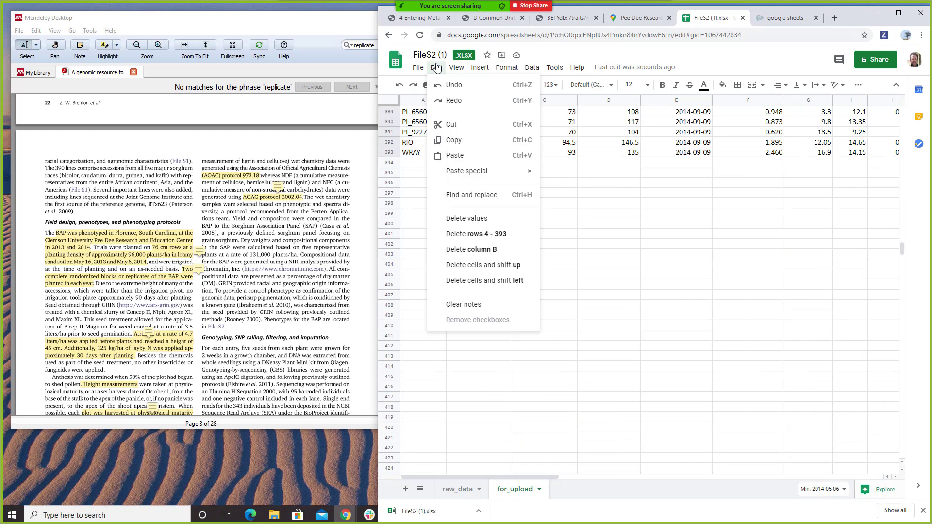
click(436, 67)
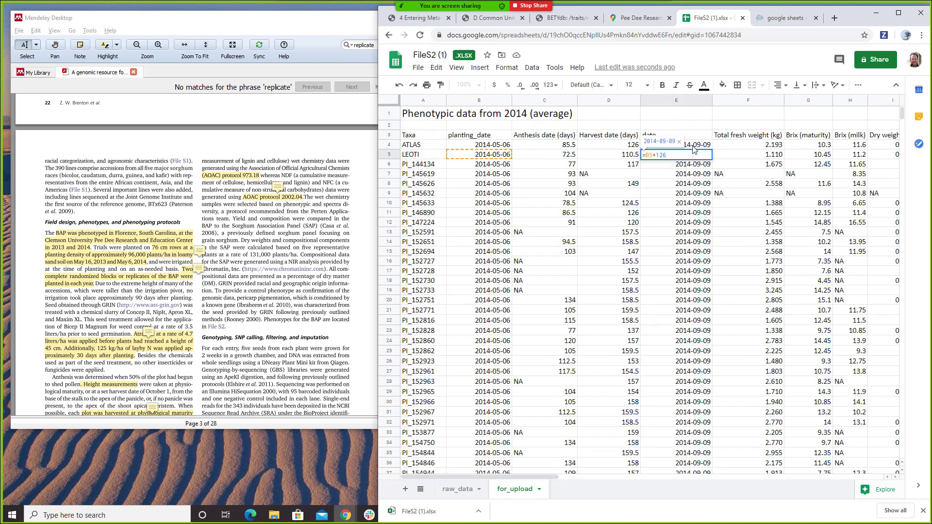
triple_click(693, 147)
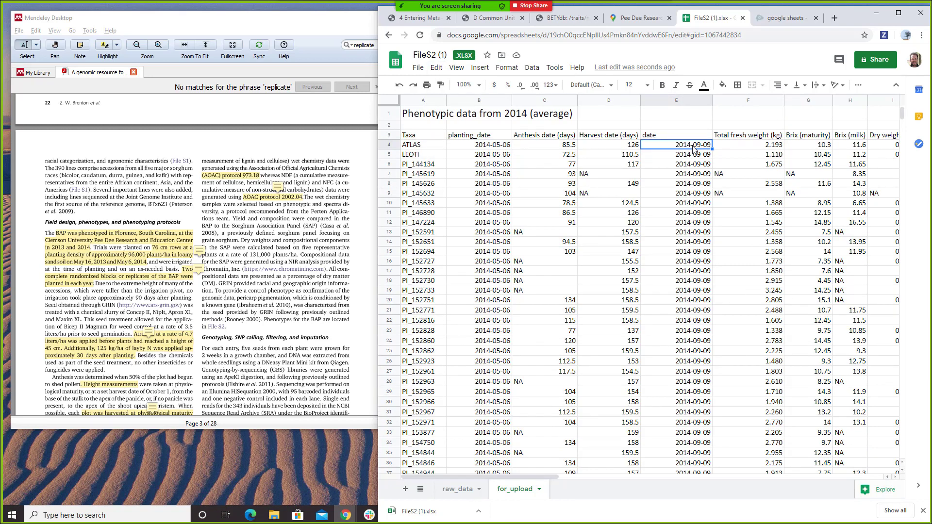
- Change E4 to =B4+D4 and fill it down the date column through row 393
click(693, 145)
double_click(693, 145)
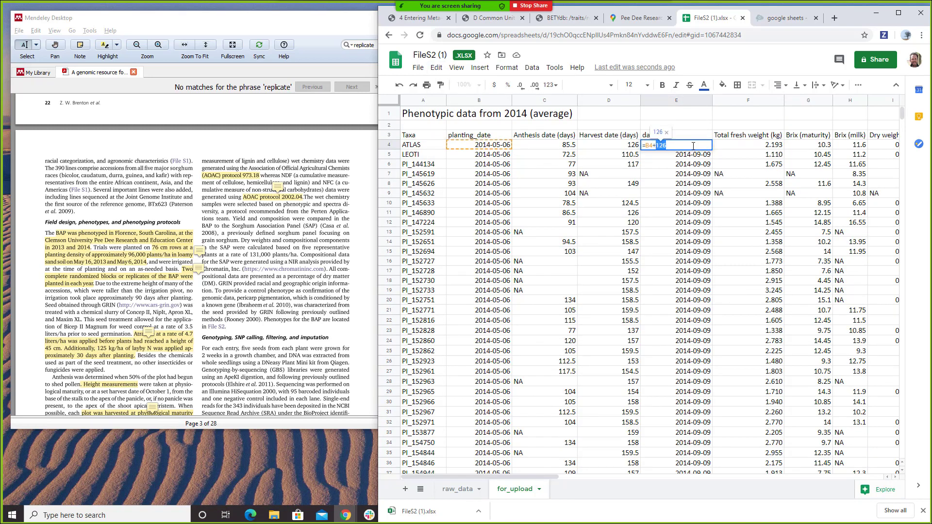
text(D)
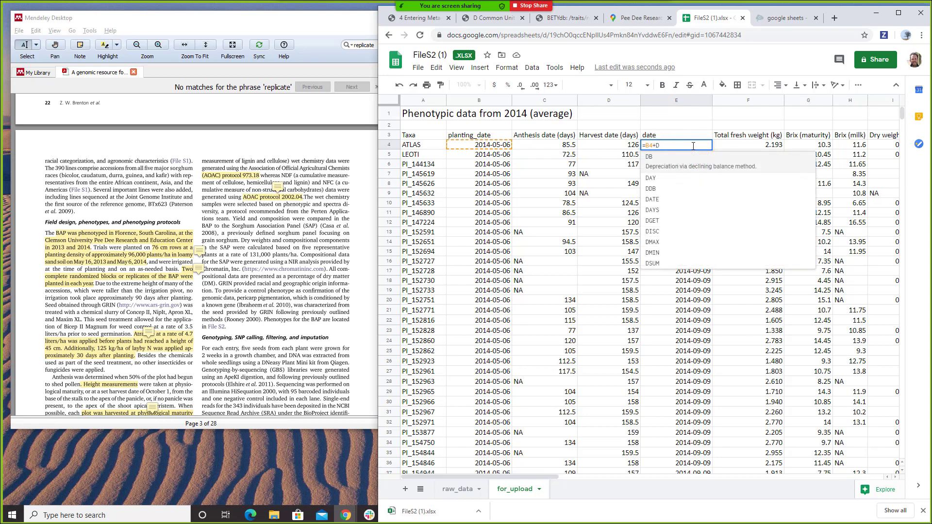
text(4)
key(Return)
key(Up)
key(shift+Page_Down)
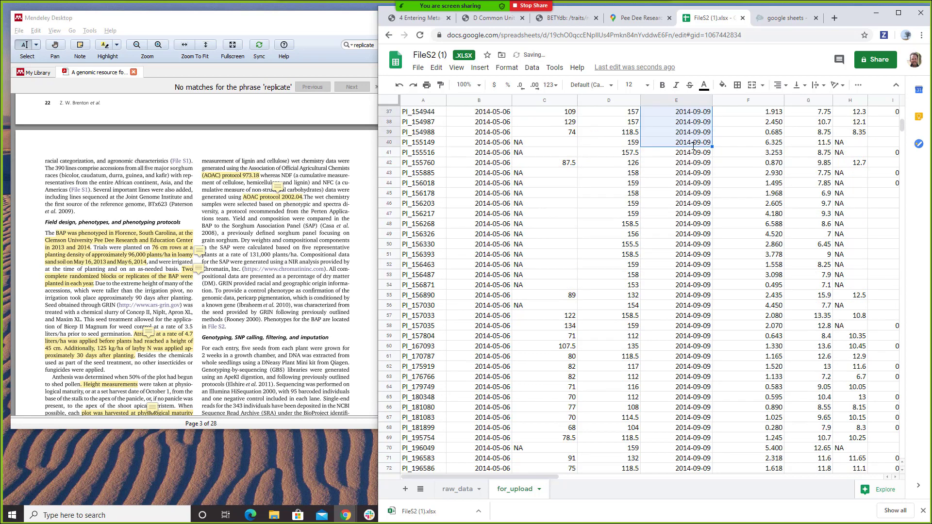
key(shift+Page_Down)
key(shift+Page_Down)
key(shift+Page_Down)
key(shift+Page_Down)
key(shift+Page_Down)
key(shift+Page_Down)
key(shift+Page_Down)
key(shift+Page_Down)
key(shift+Page_Down)
key(shift+Page_Down)
key(shift+Page_Down)
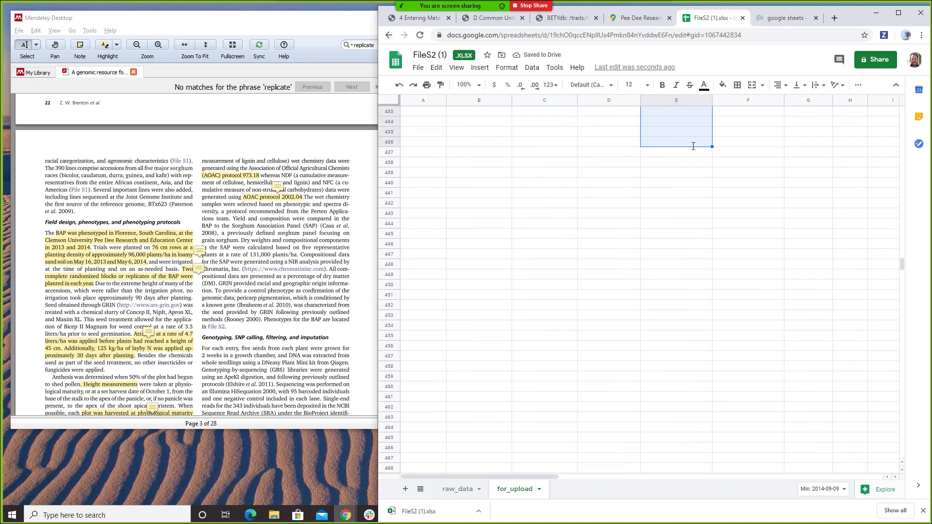
key(shift+Page_Up)
key(shift+Page_Up)
key(shift+Down)
key(shift+Down)
key(shift+Down)
key(shift+Down)
key(shift+Down)
key(shift+Down)
key(shift+Down)
key(shift+Down)
key(shift+Down)
key(shift+Down)
key(shift+Down)
key(shift+Down)
key(shift+Down)
key(shift+Down)
key(shift+Down)
key(shift+Down)
key(shift+Down)
key(shift+Down)
key(shift+Down)
key(shift+Down)
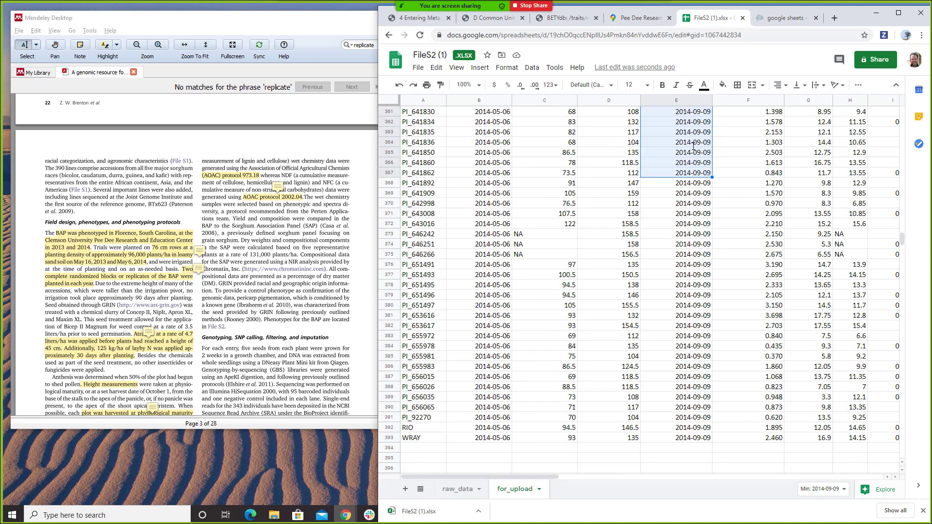
key(shift+Down)
key(shift+Down)
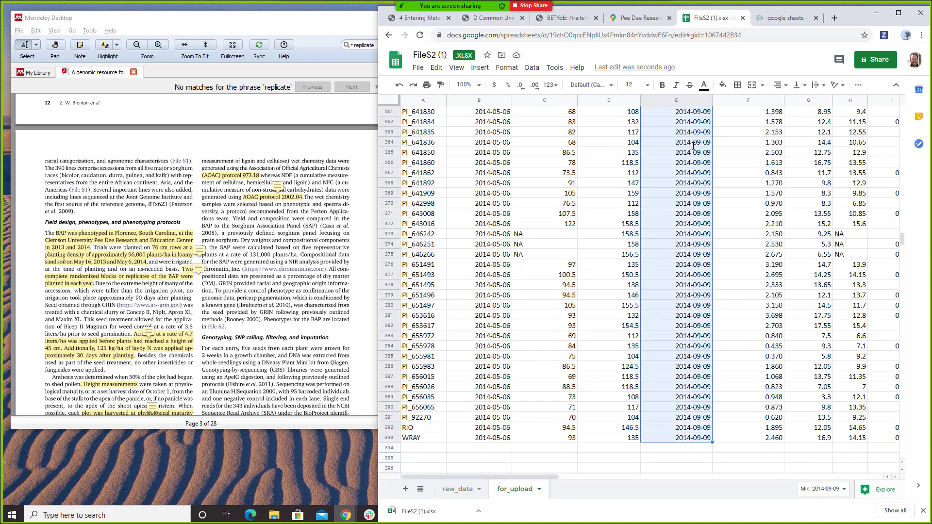
key(ctrl+v)
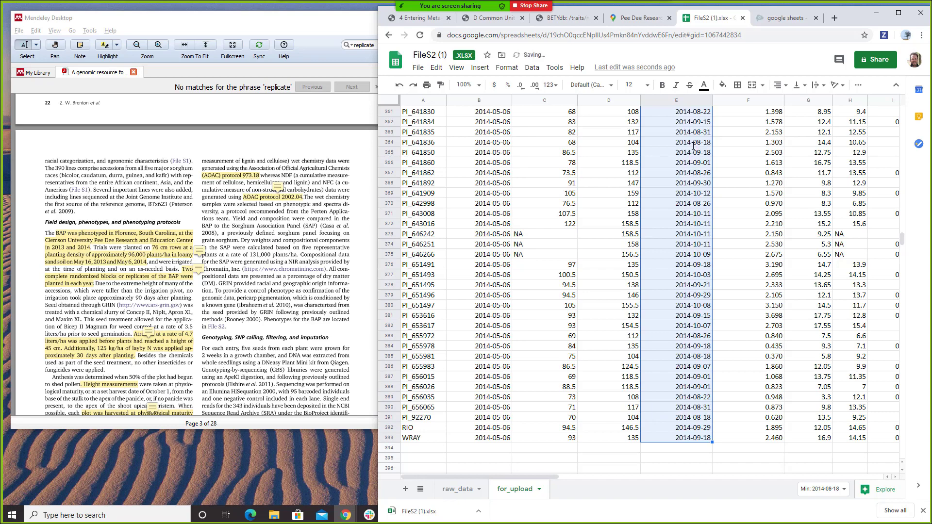
drag(902, 242, 904, 108)
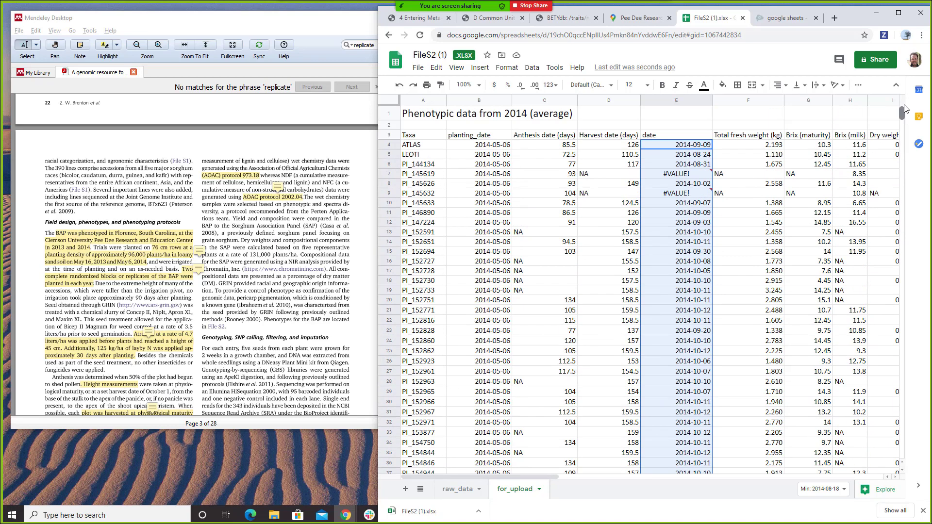
- Label the cell above the date header 'harvest'
double_click(648, 139)
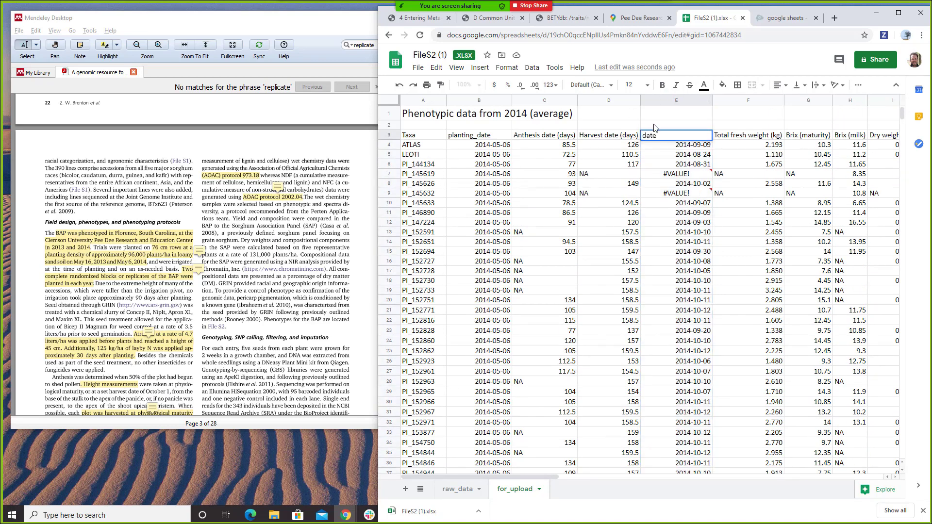
click(654, 127)
text(harvest)
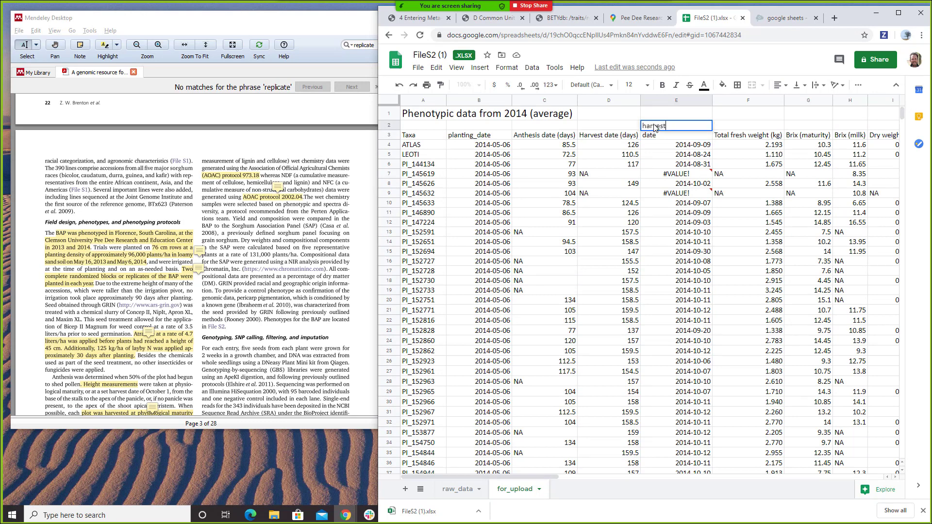
key(Return)
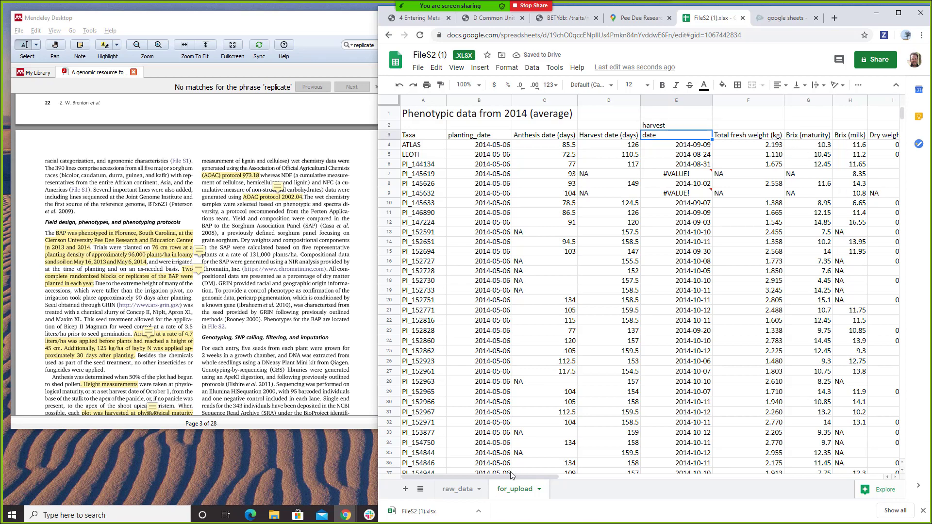
drag(517, 477, 694, 458)
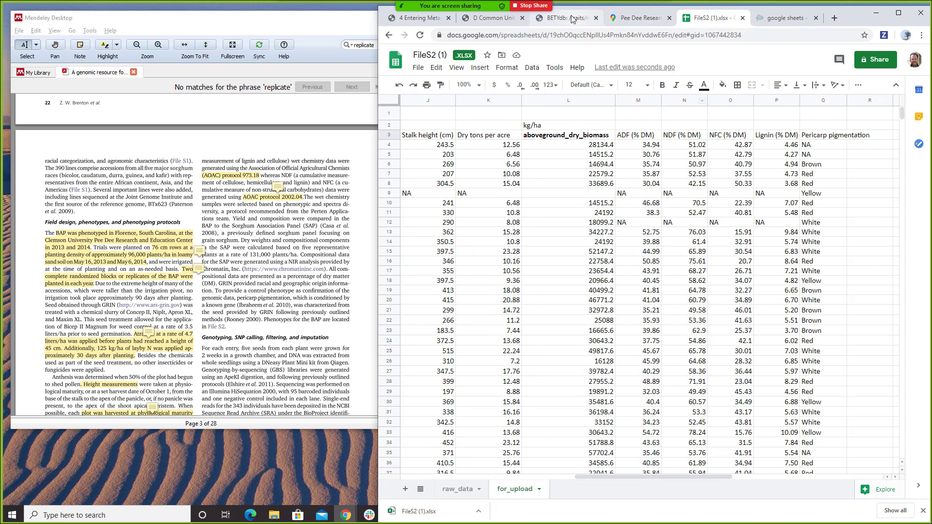
- Move BETYdb into its own window and search its Variables list for adf
drag(570, 15, 126, 50)
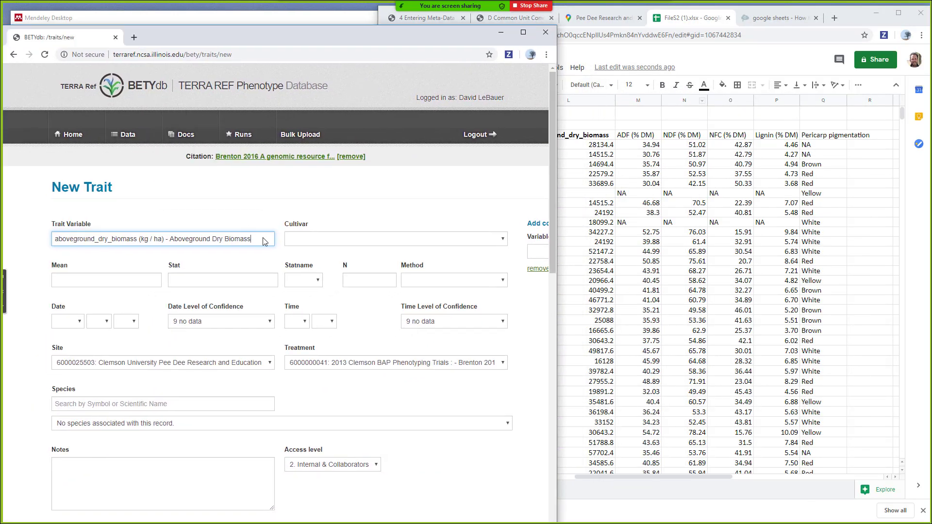
click(127, 135)
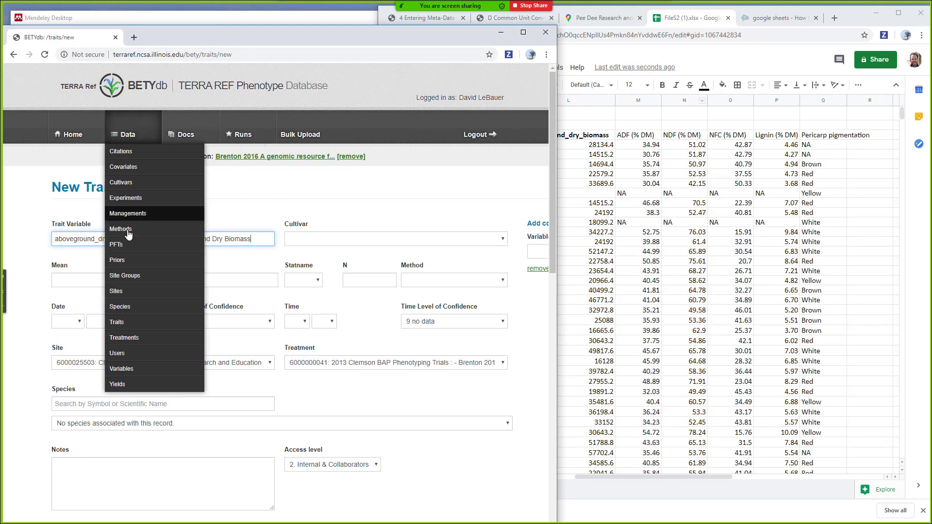
click(157, 369)
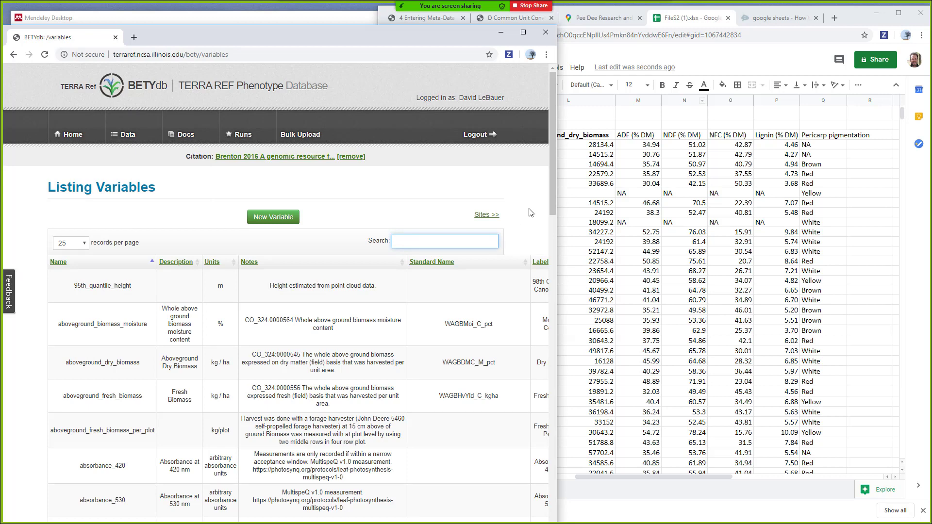
text(adf)
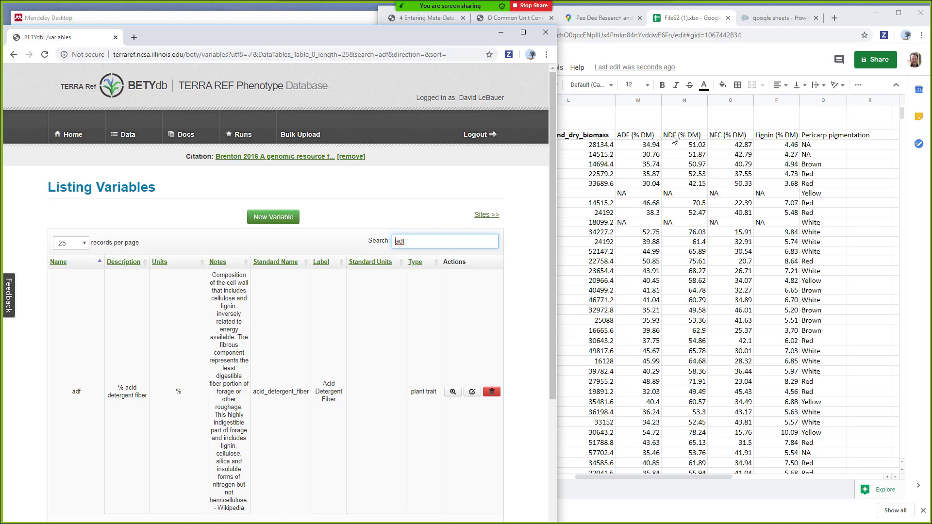
- Rename the ADF (% DM) header in M3 to 'adf'
click(674, 138)
click(311, 285)
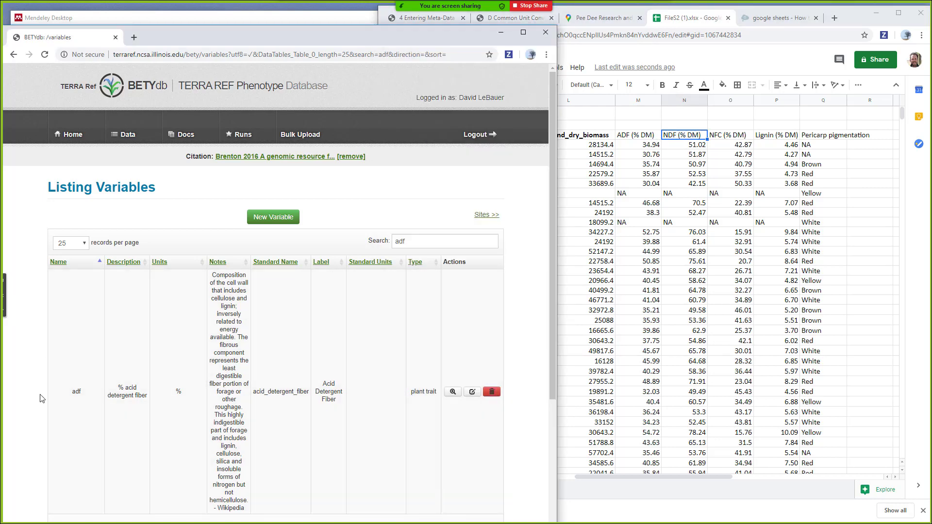
click(636, 137)
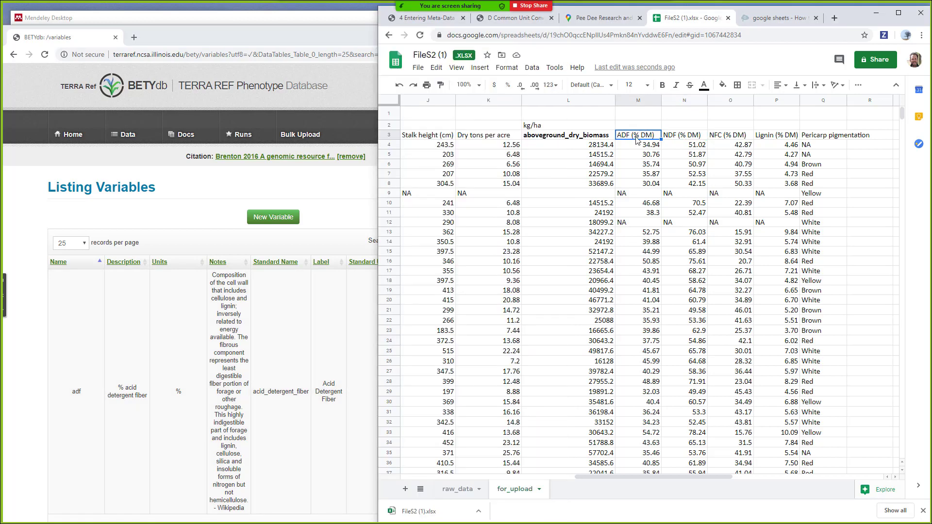
text(adf)
click(679, 136)
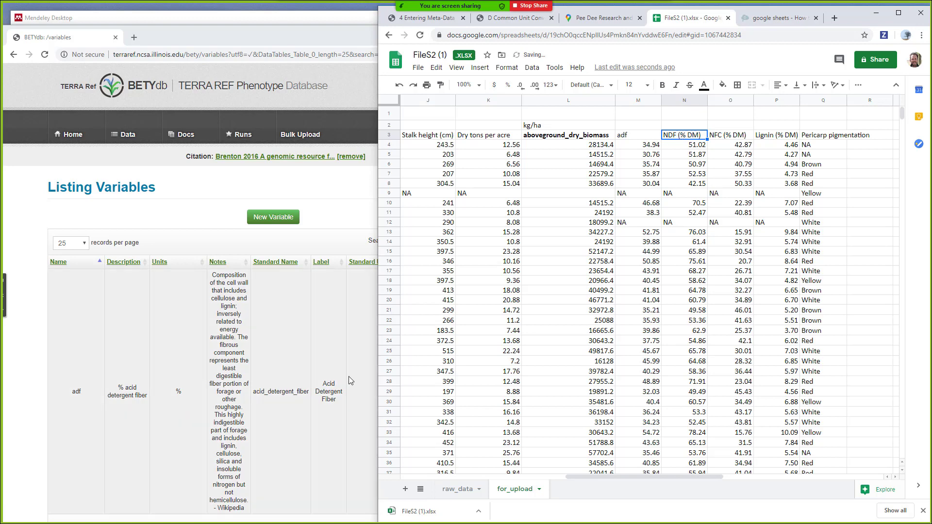
scroll(348, 377, down, 5)
scroll(349, 377, up, 5)
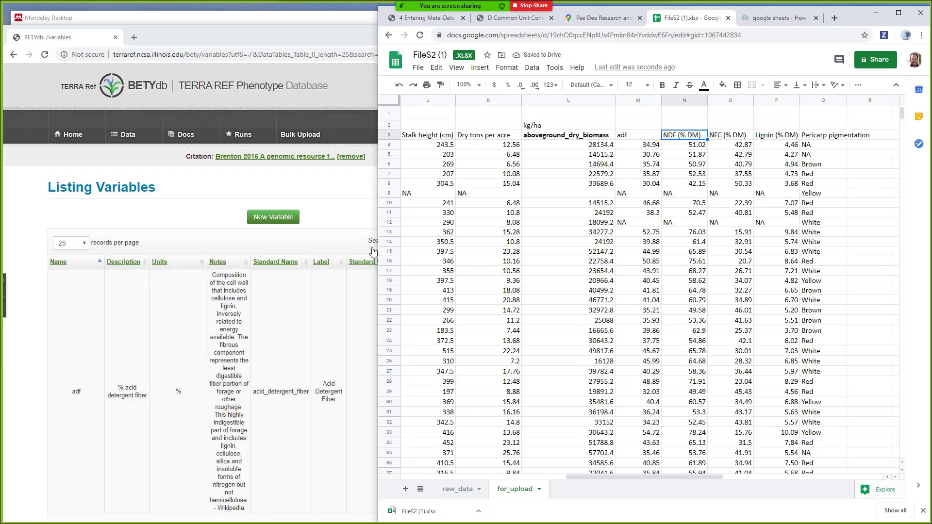
drag(379, 253, 498, 253)
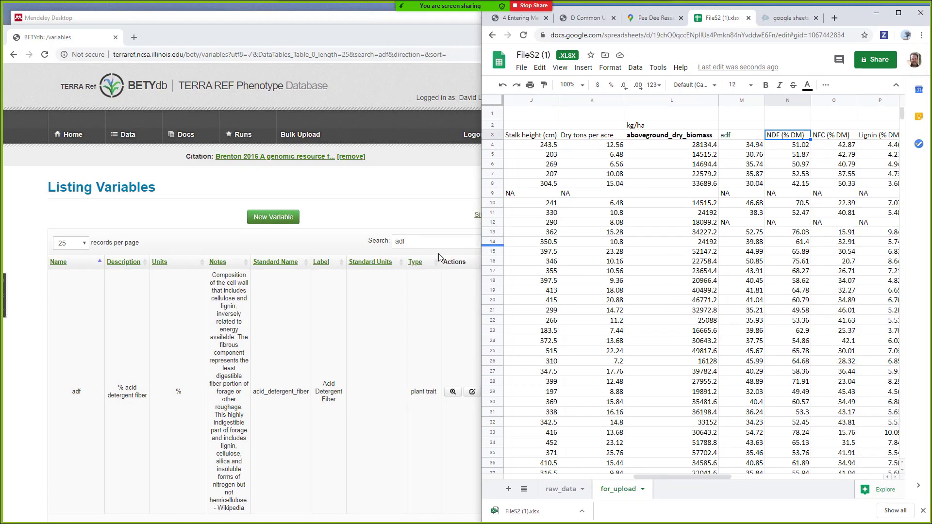
- Search BETYdb variables for ndf and read the ndf and ndfd descriptions
click(430, 244)
double_click(430, 244)
text(ndf)
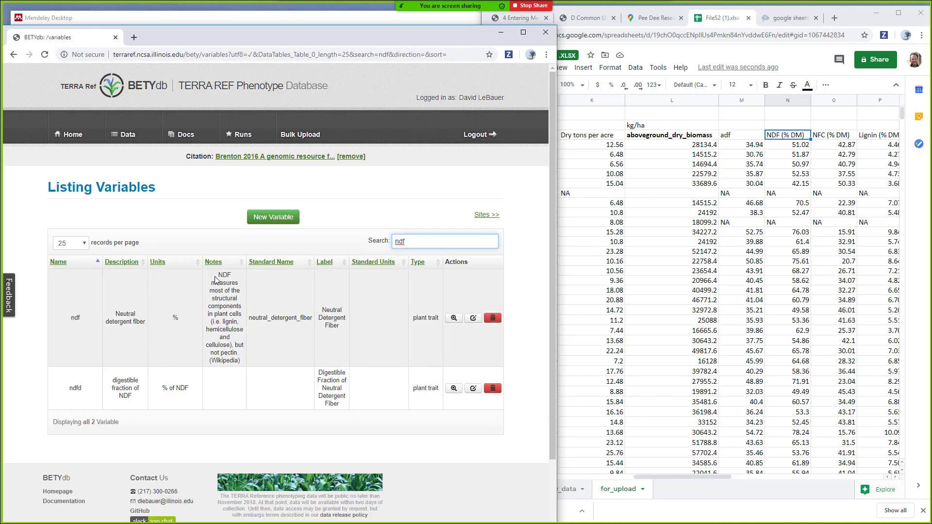
drag(217, 275, 242, 369)
click(243, 369)
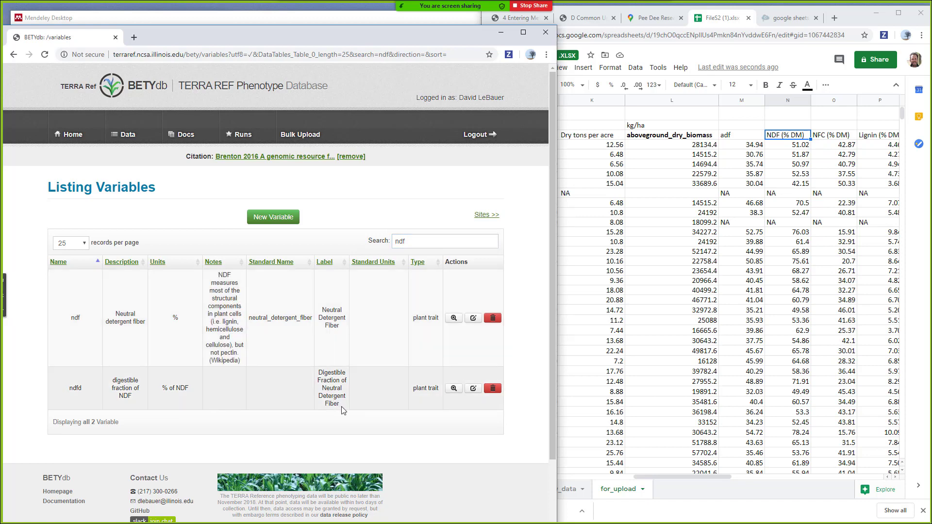
drag(132, 396, 112, 379)
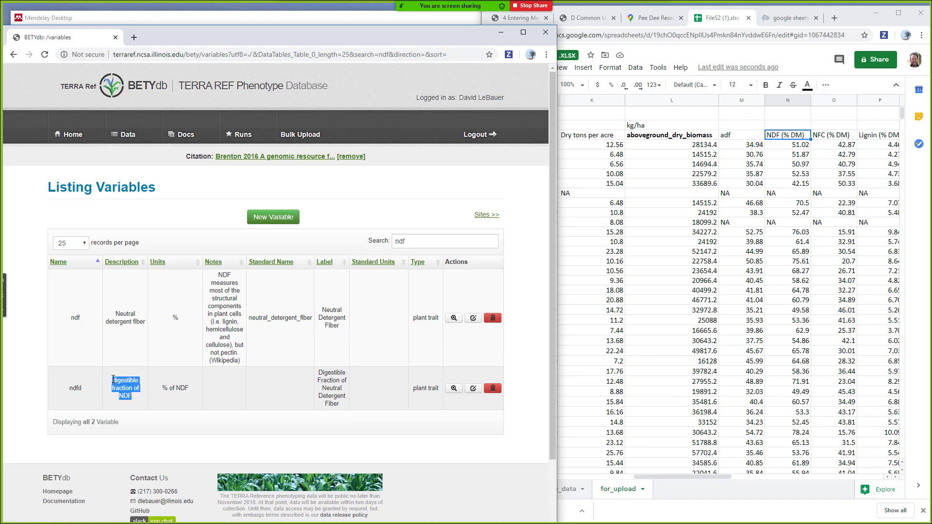
click(113, 379)
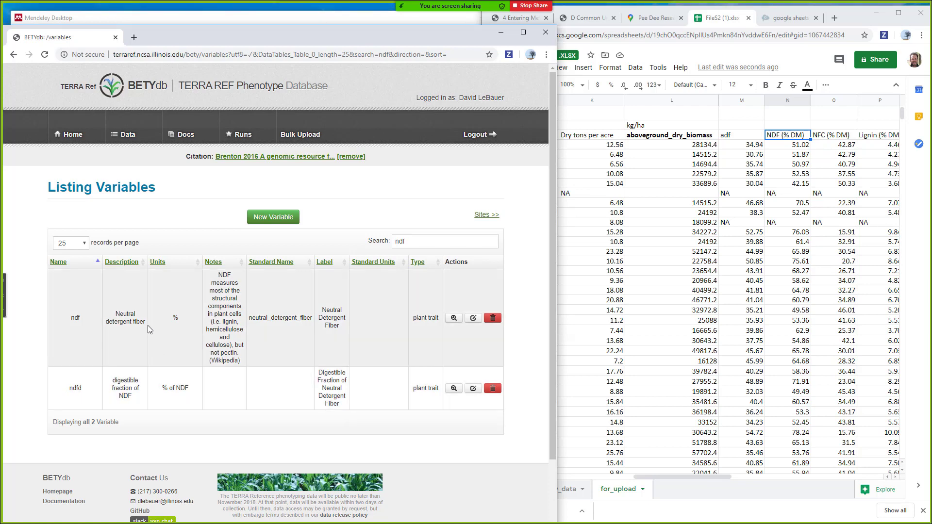
- Rename the NDF (% DM) header to 'ndf', then search BETYdb for nfc
click(794, 139)
text(ndf)
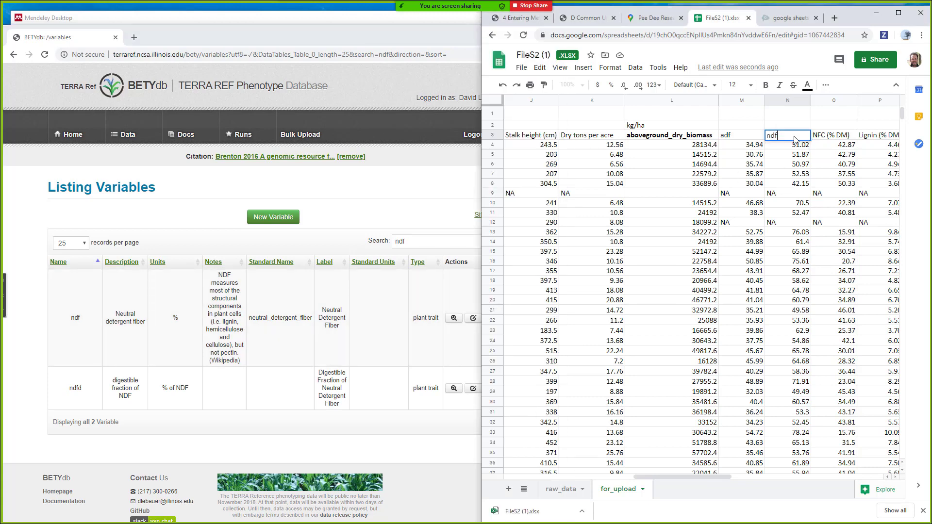
click(434, 226)
double_click(434, 238)
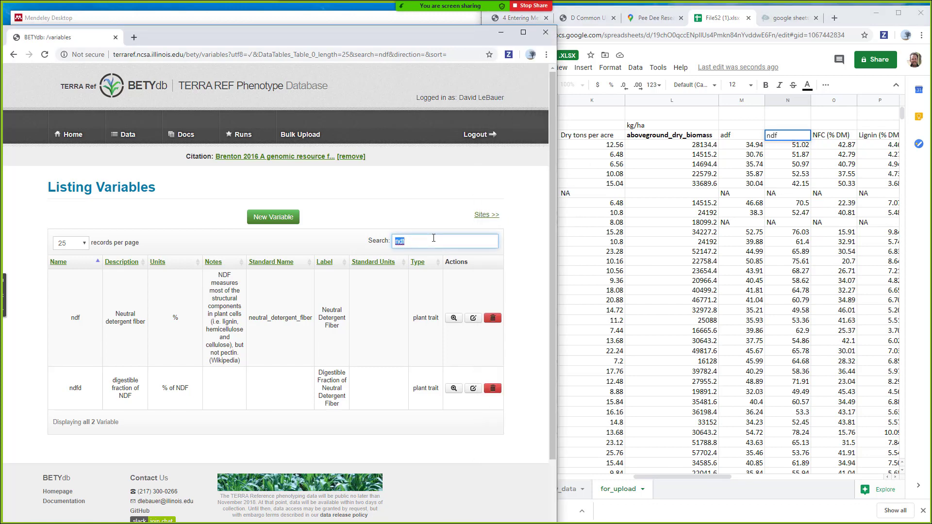
text(nfc)
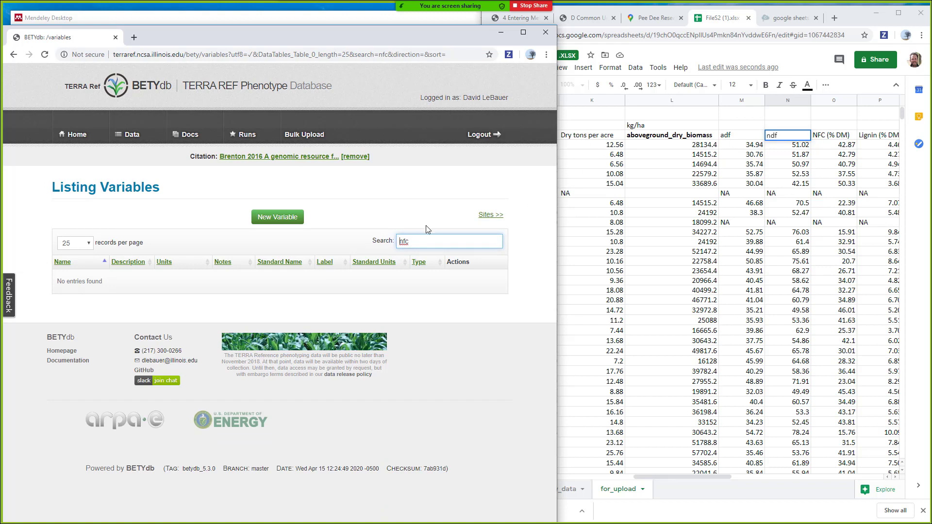
- Search BETYdb variables for lignin, correcting the 'lignif' typo
key(ctrl+a)
text(lignif)
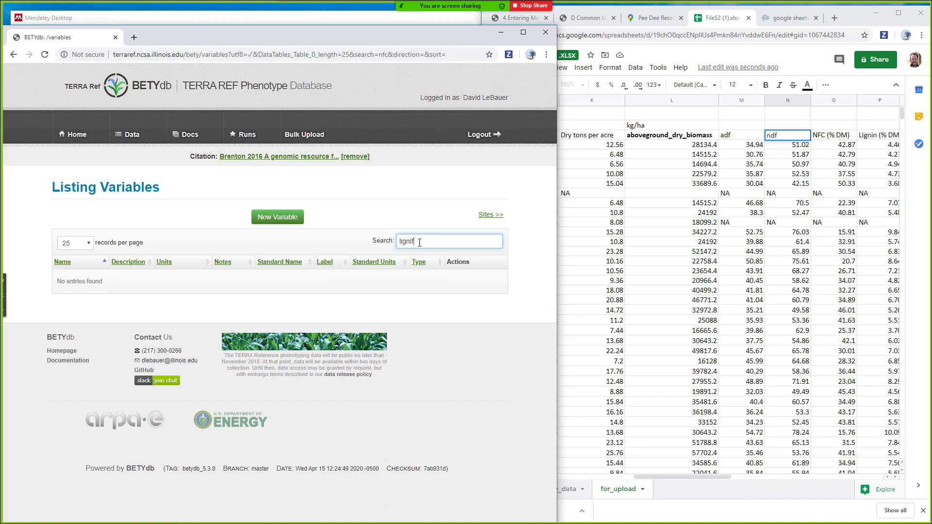
key(BackSpace)
text(nin)
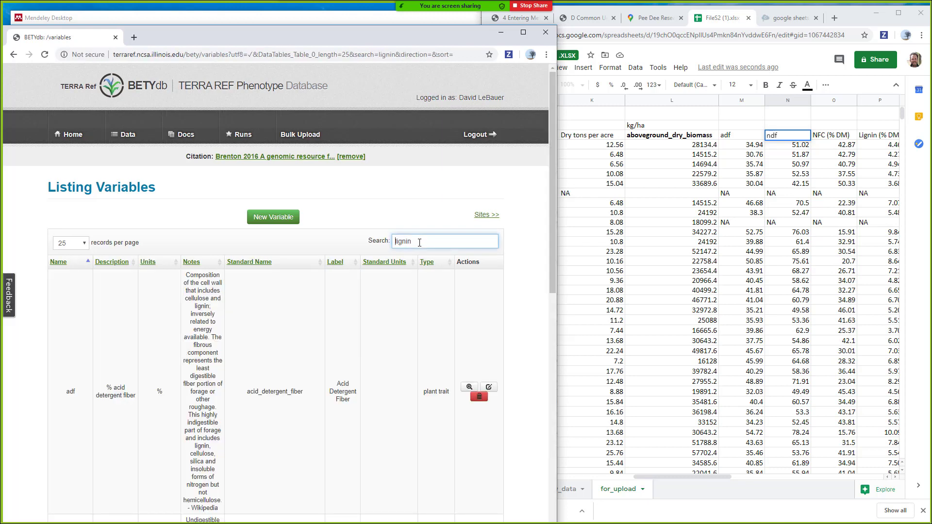
- Review the four lignin matches, including leaf_lignin, then switch to Mendeley Desktop
scroll(330, 368, down, 4)
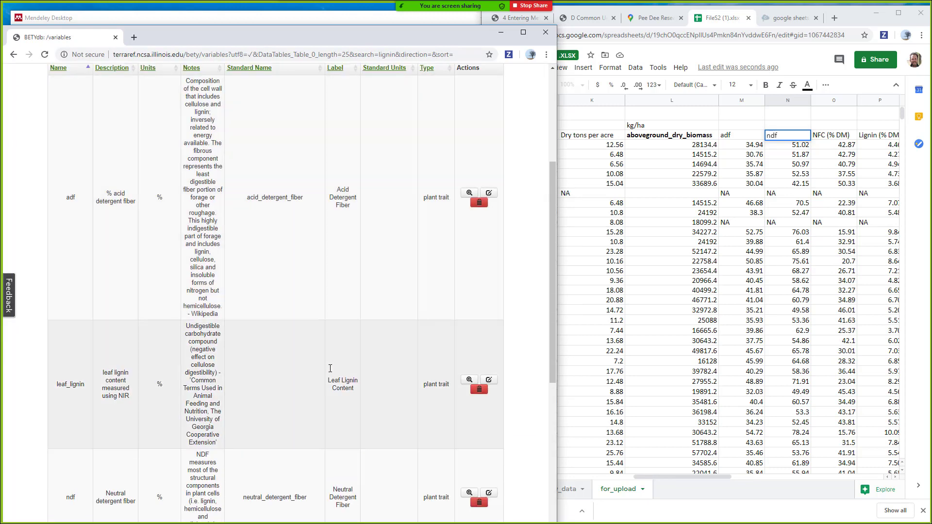
scroll(330, 368, down, 3)
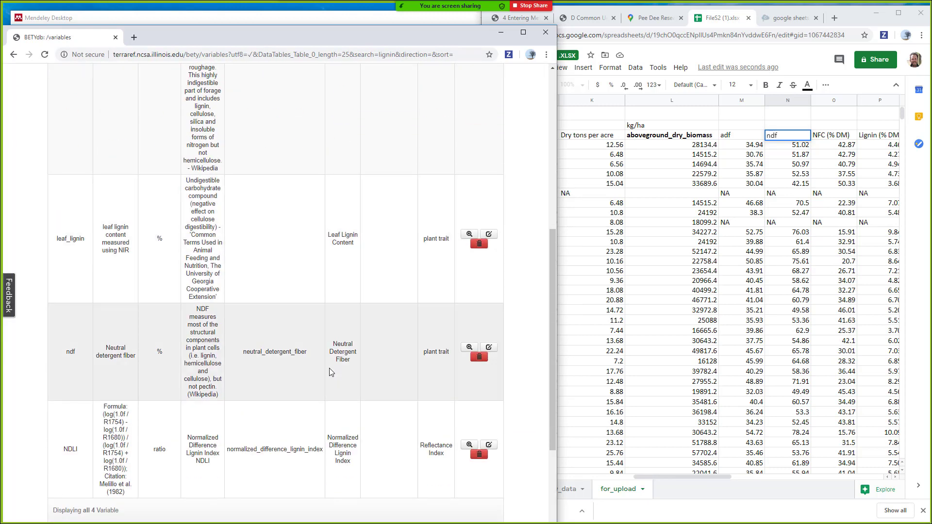
scroll(330, 368, down, 1)
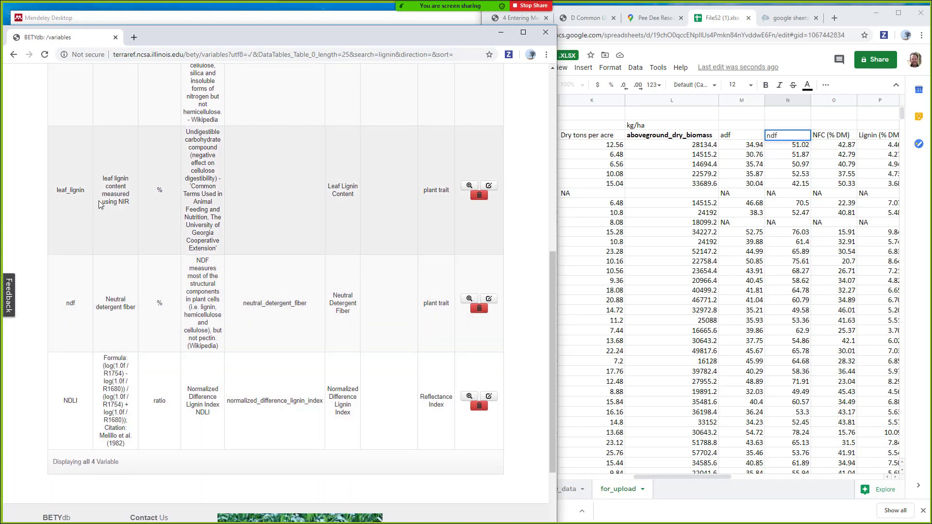
triple_click(135, 202)
click(195, 229)
scroll(195, 229, up, 3)
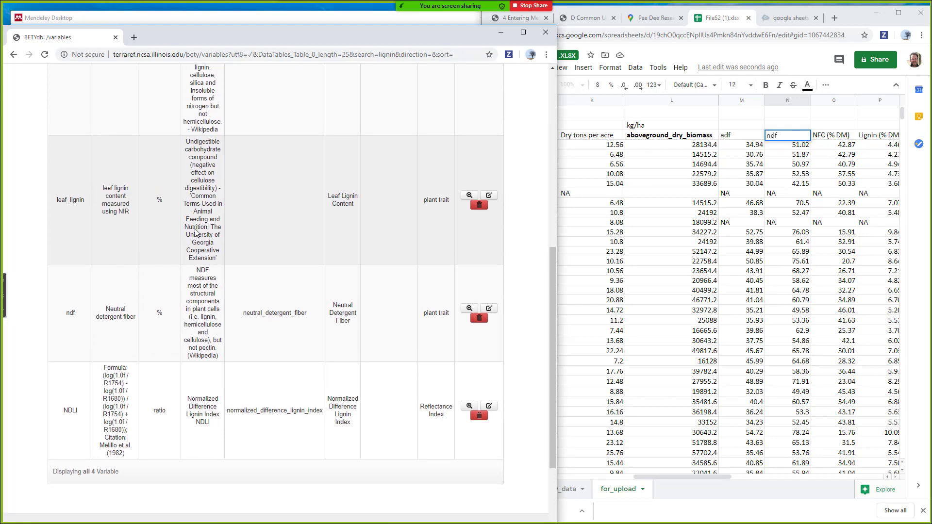
scroll(196, 232, up, 3)
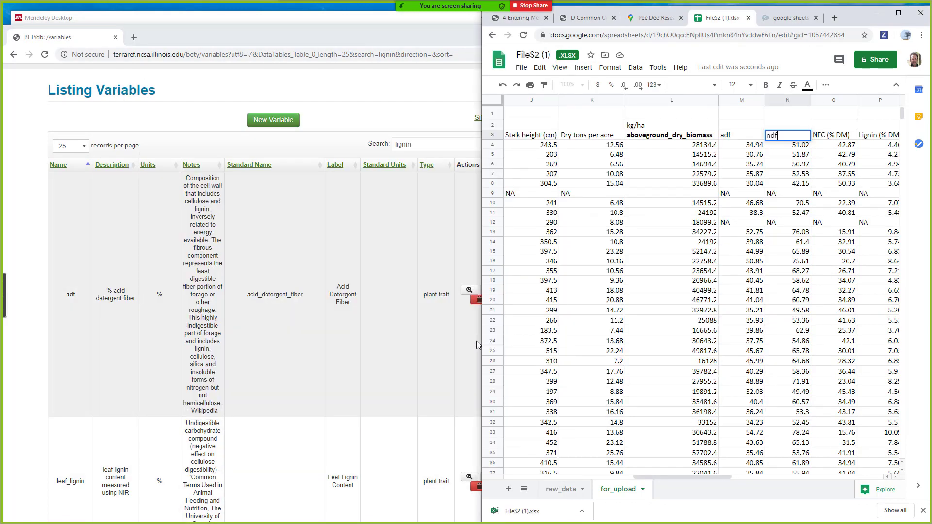
key(alt+Tab)
key(Tab)
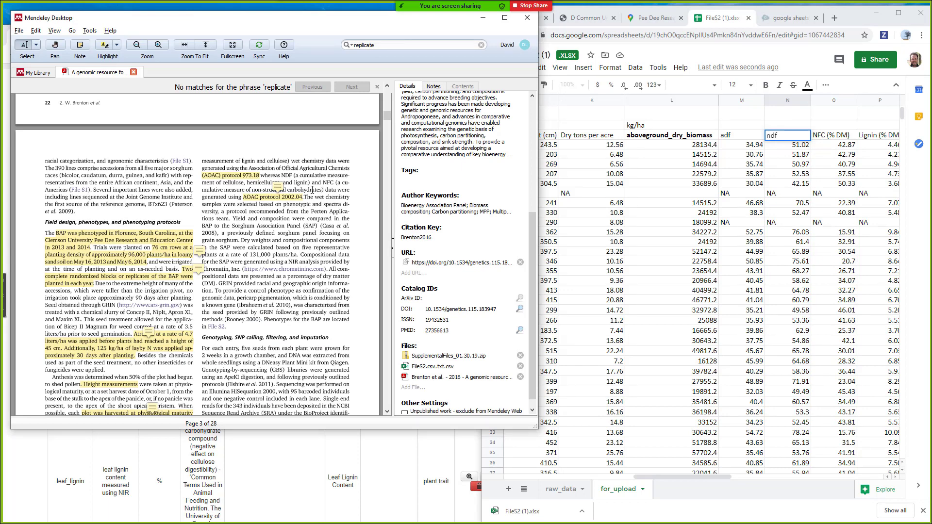
- Hide the Details panel and scroll the paper, reviewing the NFC definition
click(392, 256)
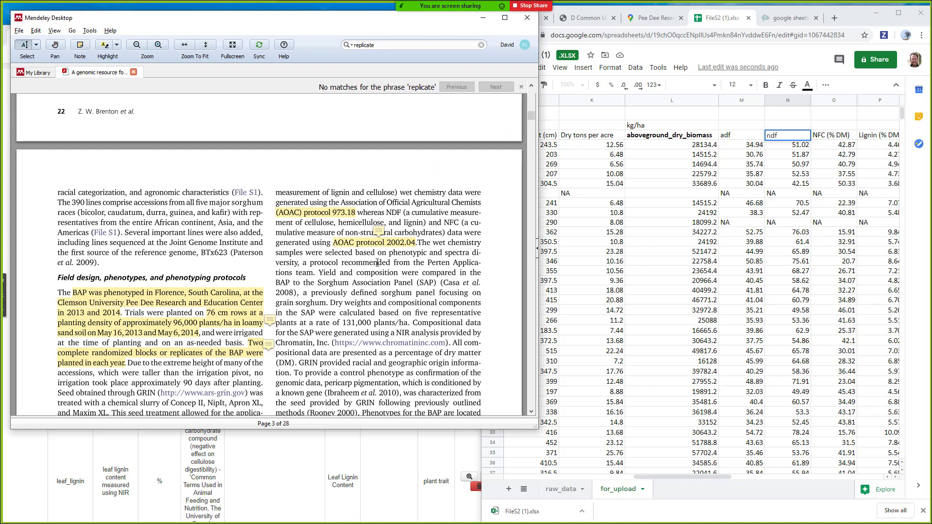
scroll(377, 262, down, 3)
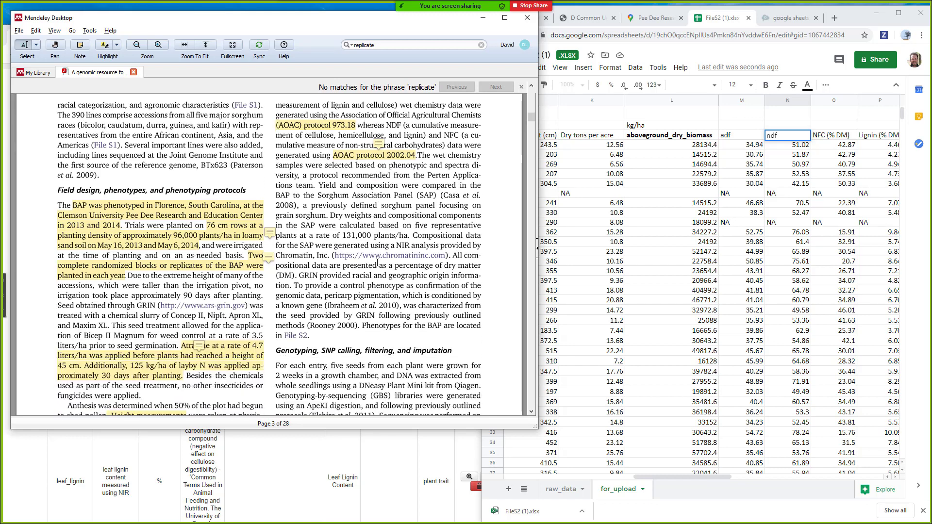
scroll(377, 262, up, 1)
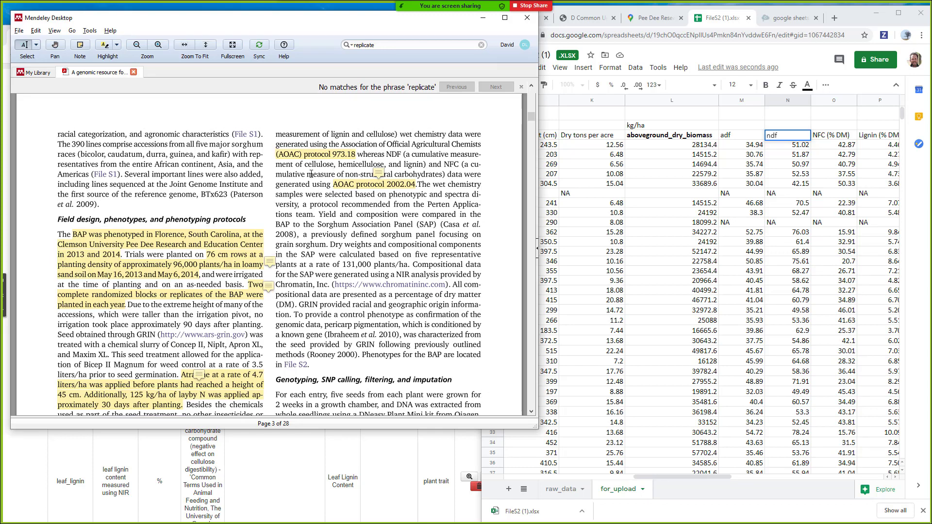
drag(343, 173, 424, 172)
click(424, 172)
scroll(500, 278, down, 3)
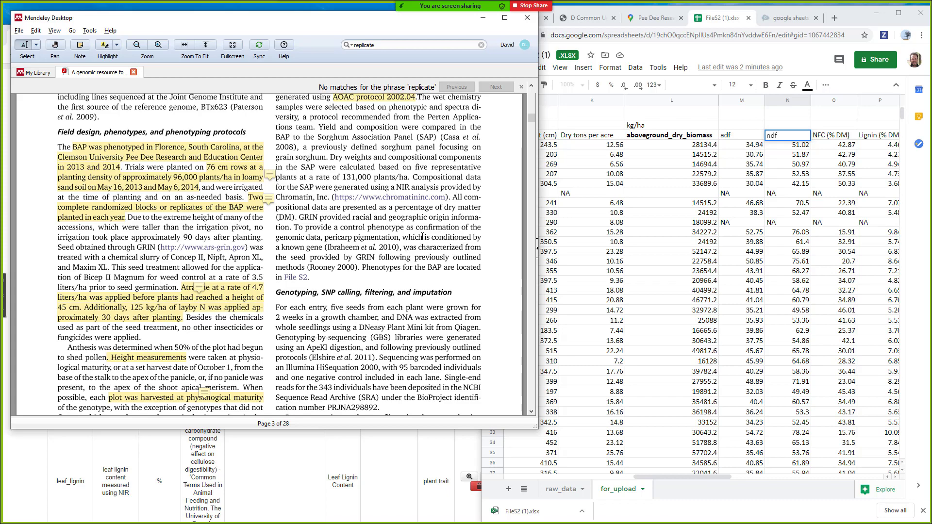
- Search the paper for lignin, finding the NIR measurement passage, then return to BETYdb
key(ctrl+f)
text(lignin)
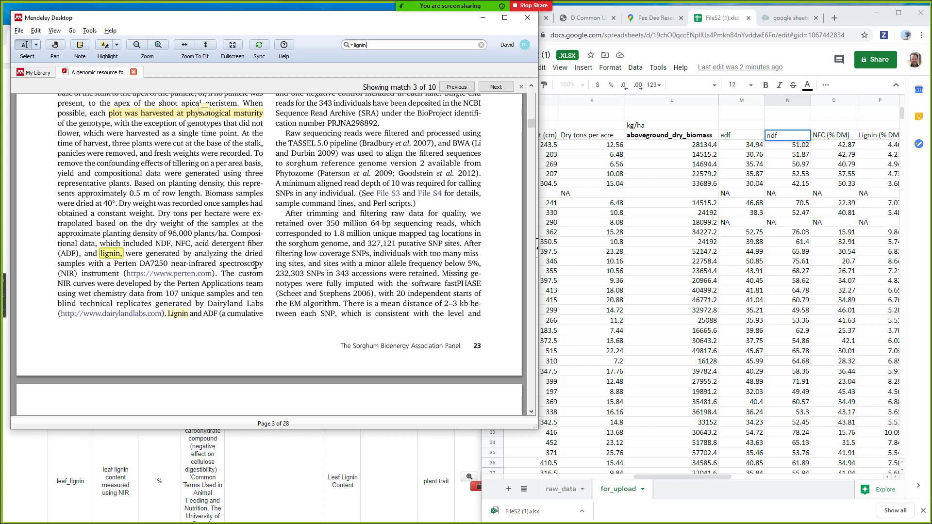
click(134, 467)
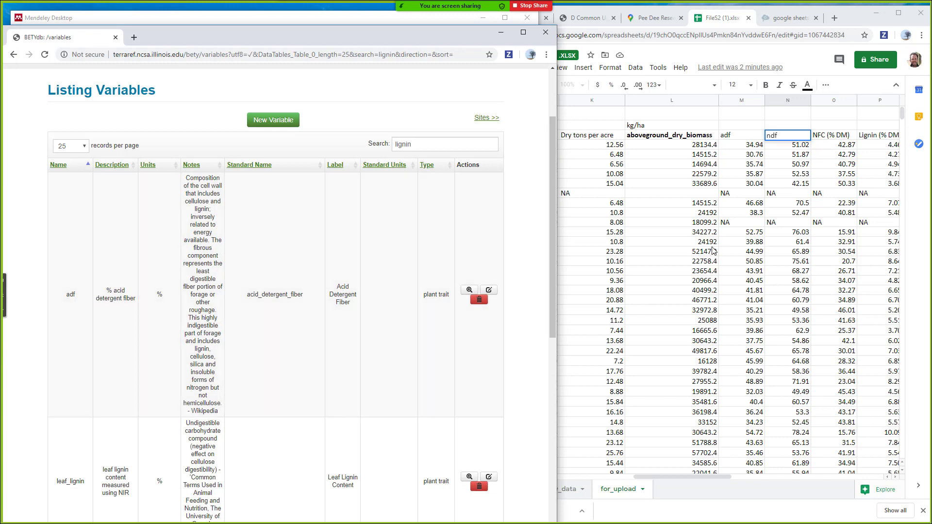
- In the spreadsheet, scroll across to the Stalk height (cm) column and select its header cell J3
click(826, 139)
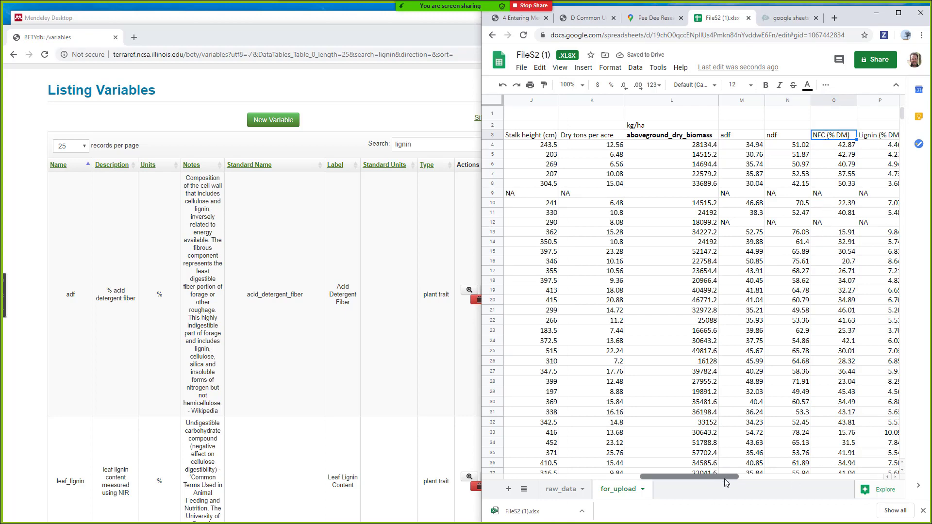
drag(715, 476, 754, 480)
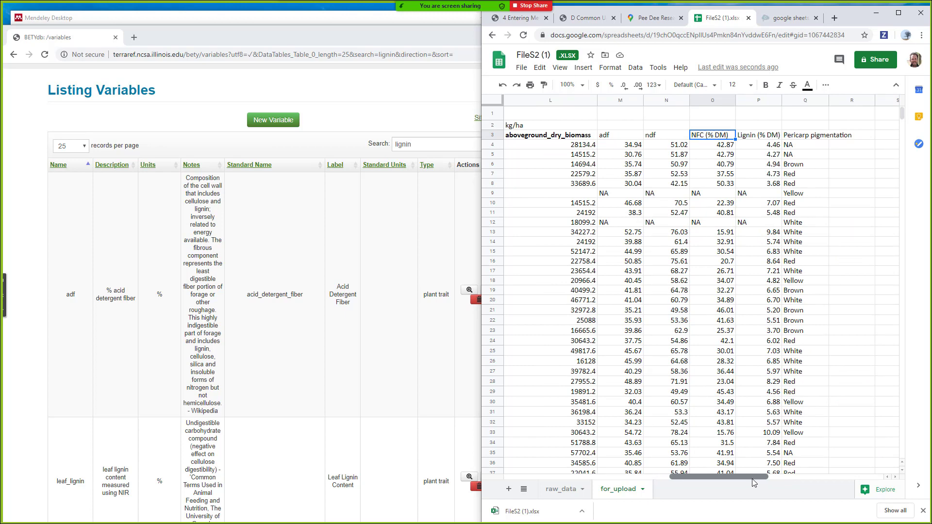
drag(753, 479, 683, 473)
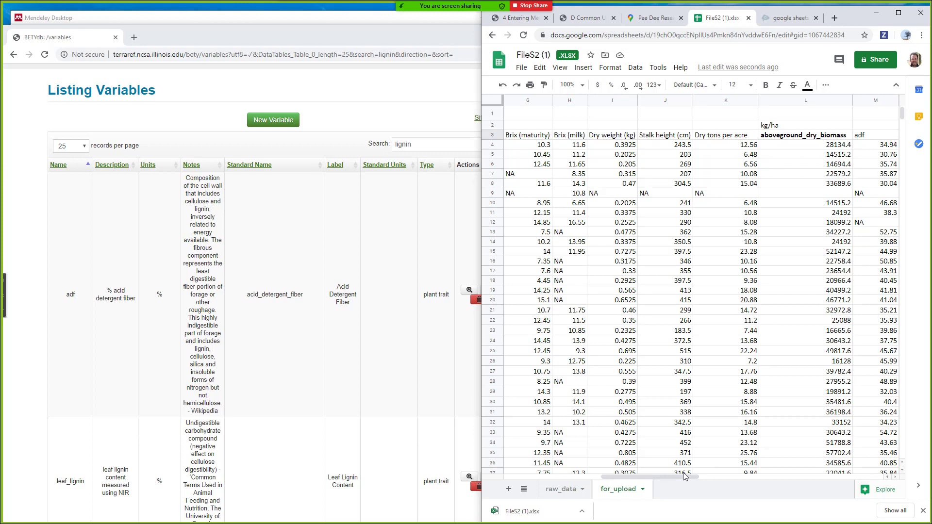
click(676, 138)
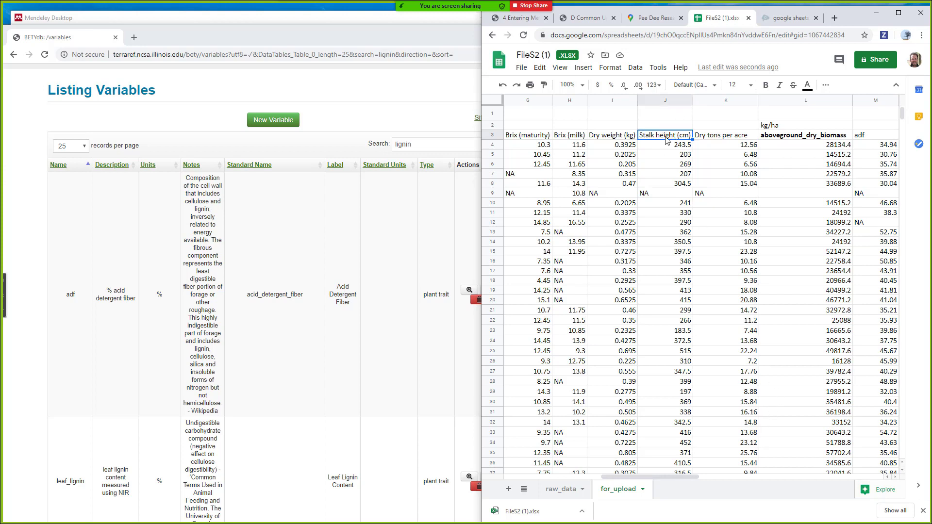
- Replace lignin with height in the BETYdb variable search and return to the Mendeley paper
double_click(470, 144)
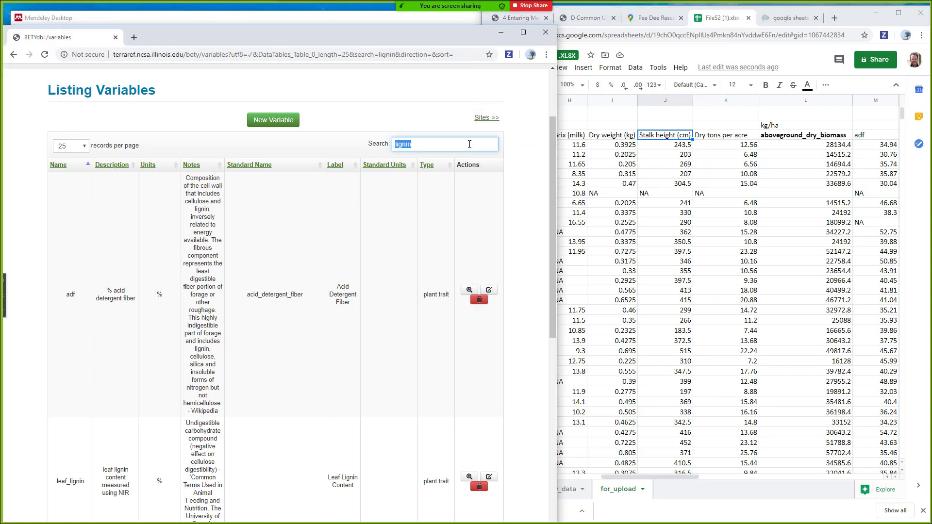
text(height)
key(Return)
key(alt+Tab)
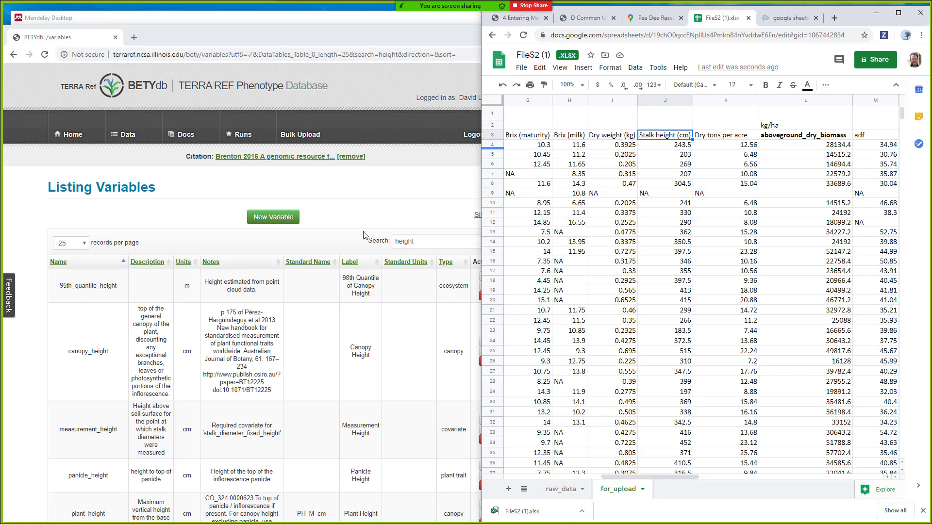
key(alt+Tab)
key(alt+Tab)
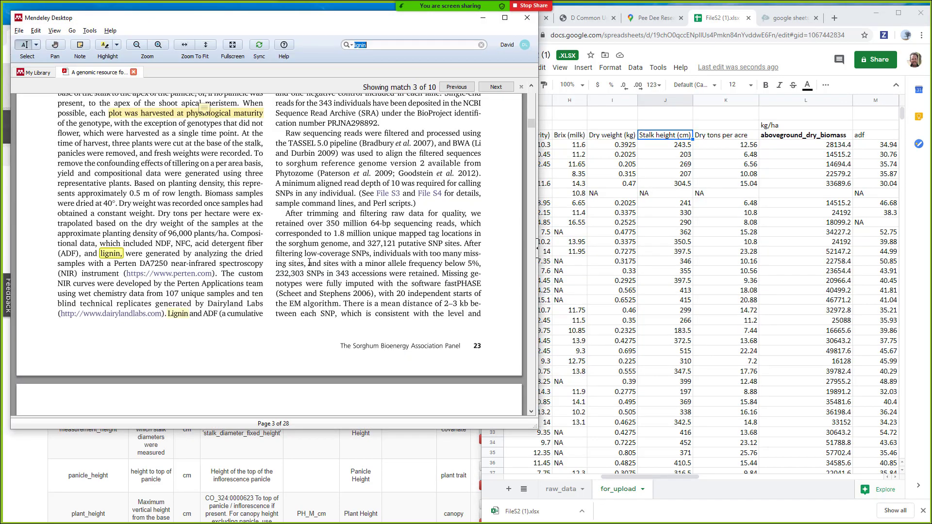
- Search the paper for 'height' and step back to page 3's stalk-base-to-panicle-apex definition
text(height)
key(Return)
key(Return)
key(Return)
key(Return)
key(Return)
key(Return)
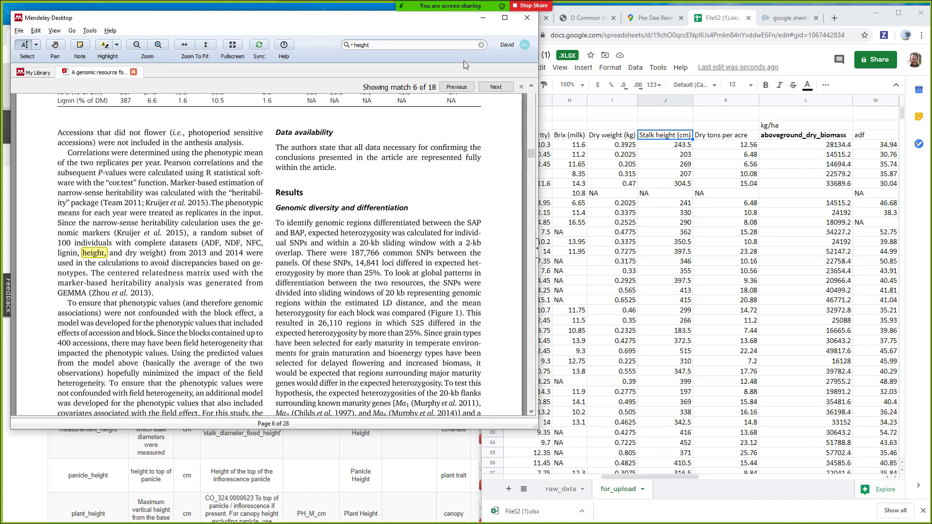
click(453, 87)
click(452, 87)
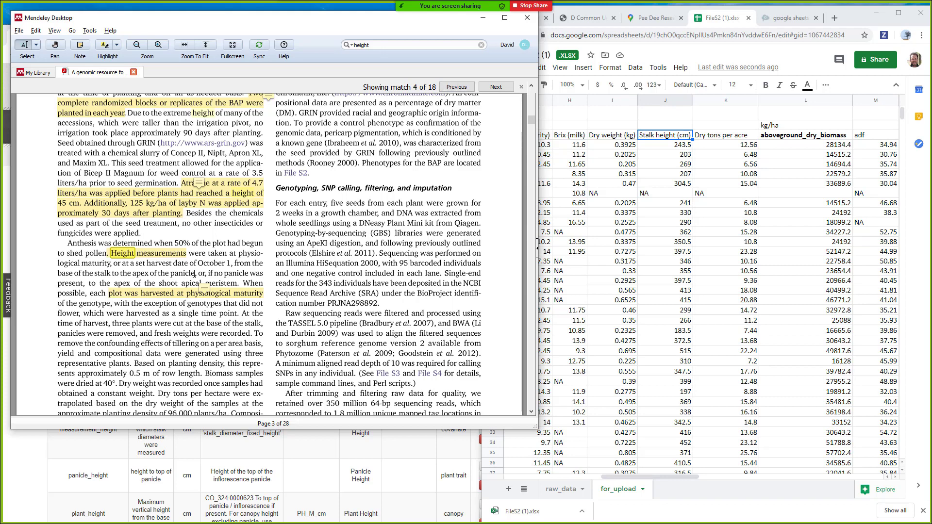
drag(194, 273, 62, 273)
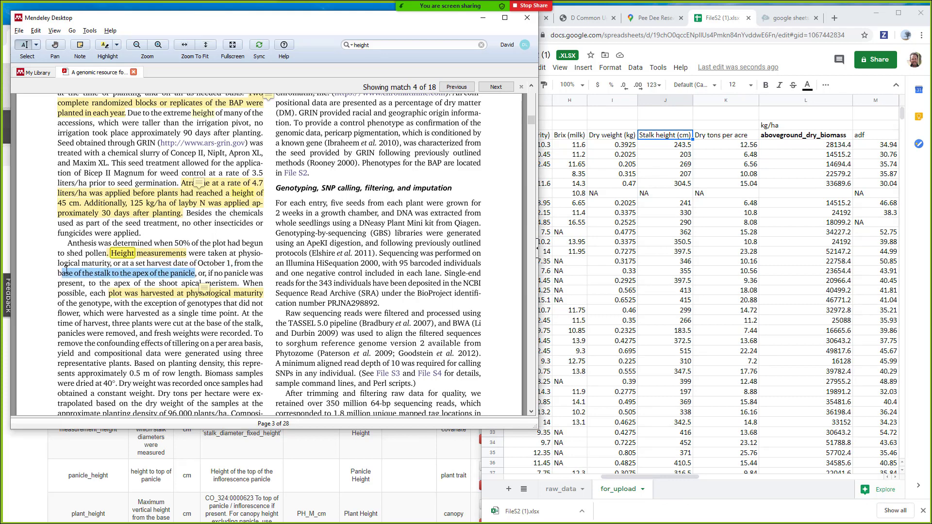
click(66, 270)
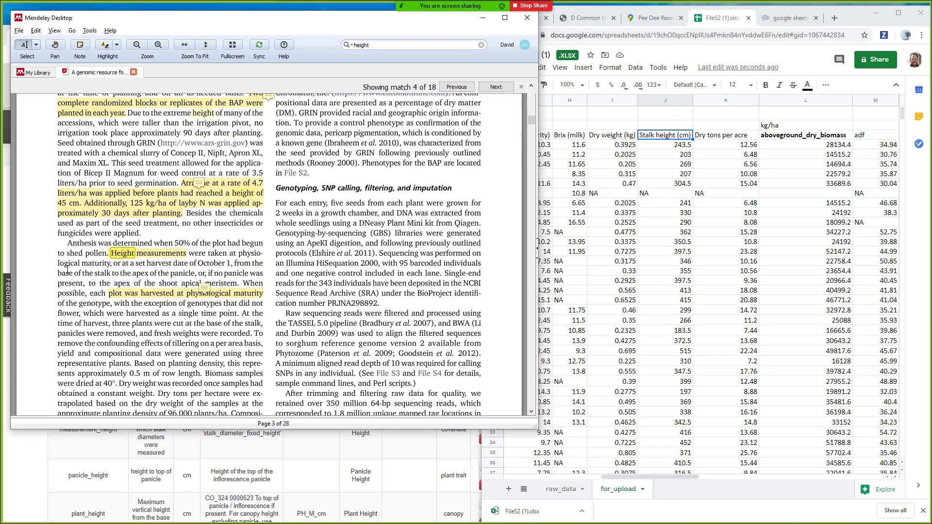
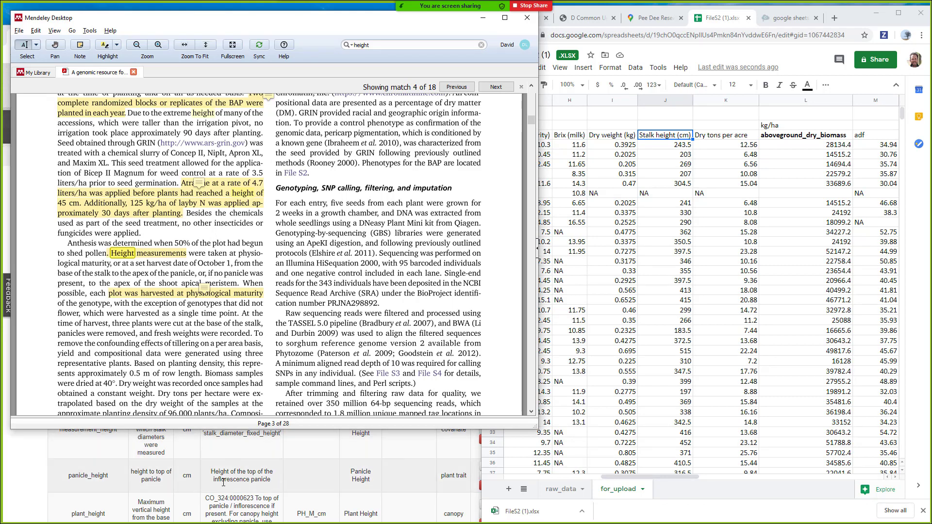
- Read the panicle_height and plant_height notes and descriptions in BETYdb's height variables, scrolling to the list's end
drag(274, 482, 213, 470)
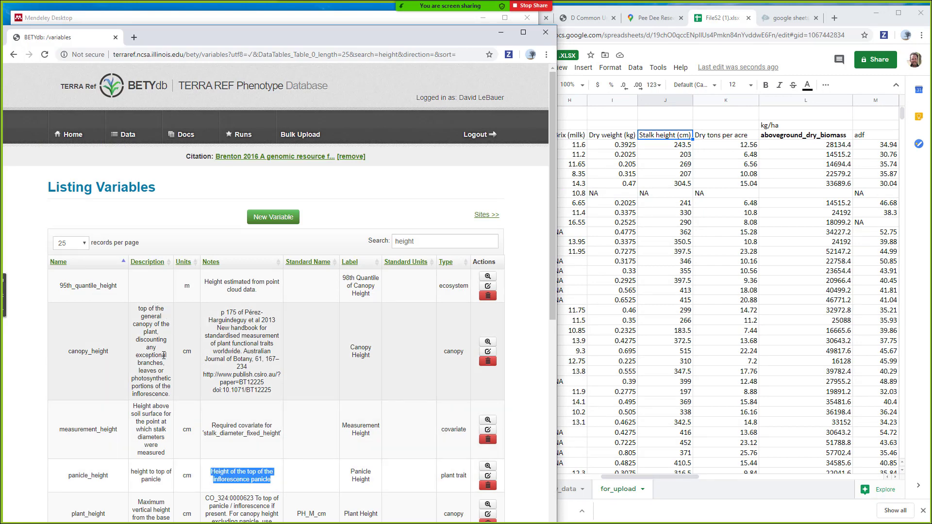
scroll(168, 377, down, 2)
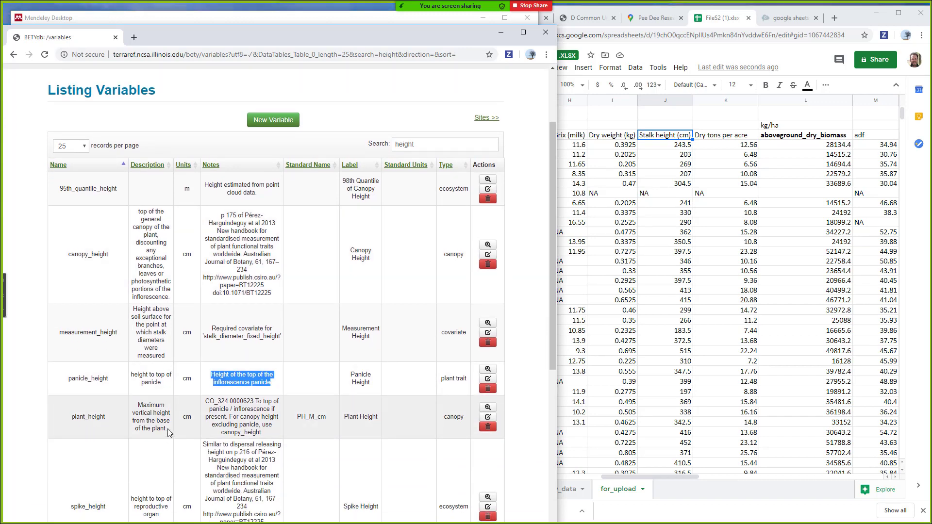
drag(165, 438, 135, 404)
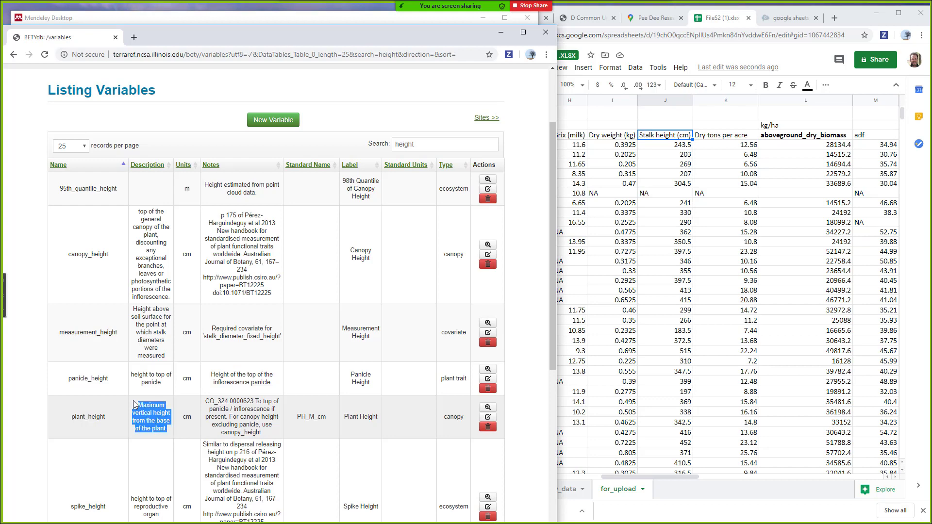
drag(136, 373, 160, 382)
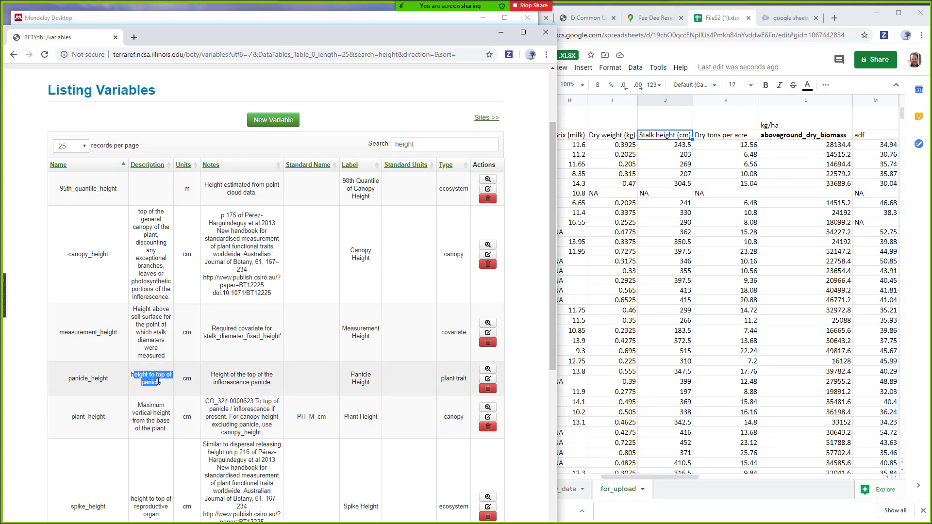
click(160, 381)
scroll(160, 382, down, 3)
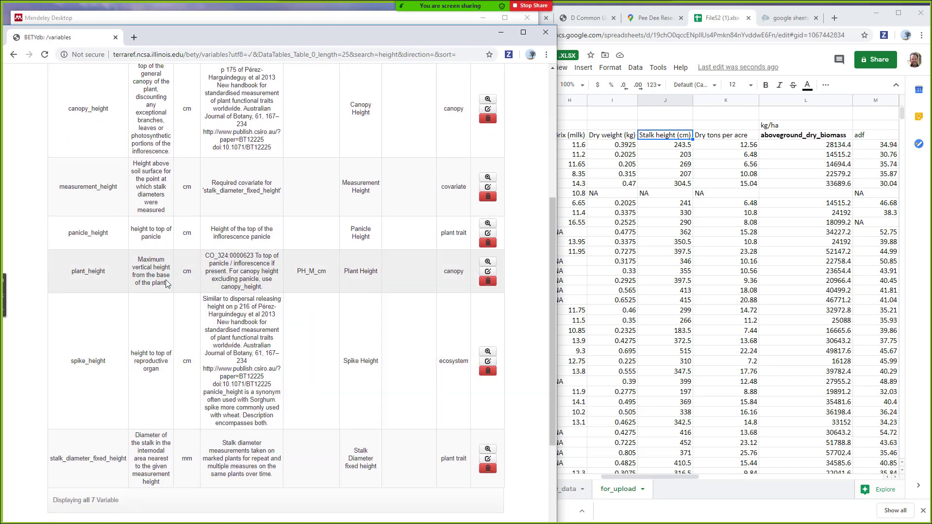
- Rename the Stalk height (cm) header in J3 to plant_height
click(688, 140)
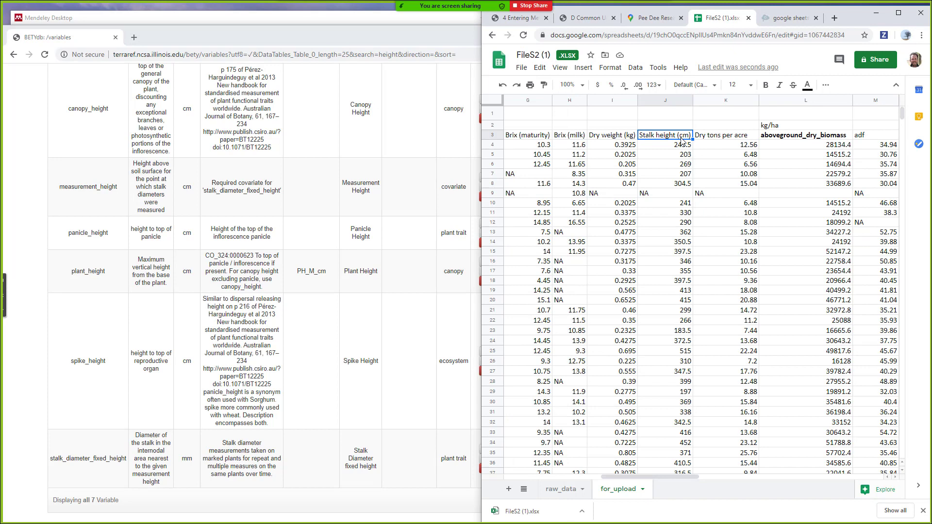
text(plant_height)
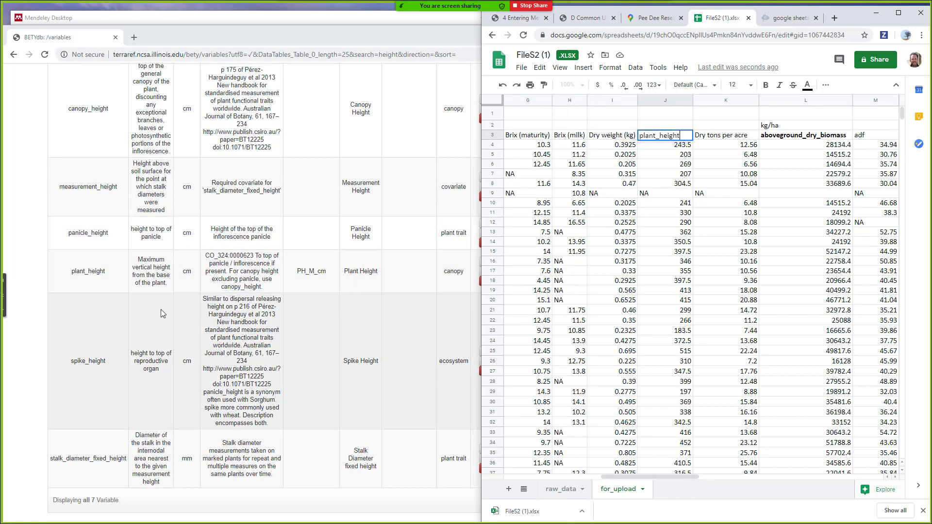
click(723, 187)
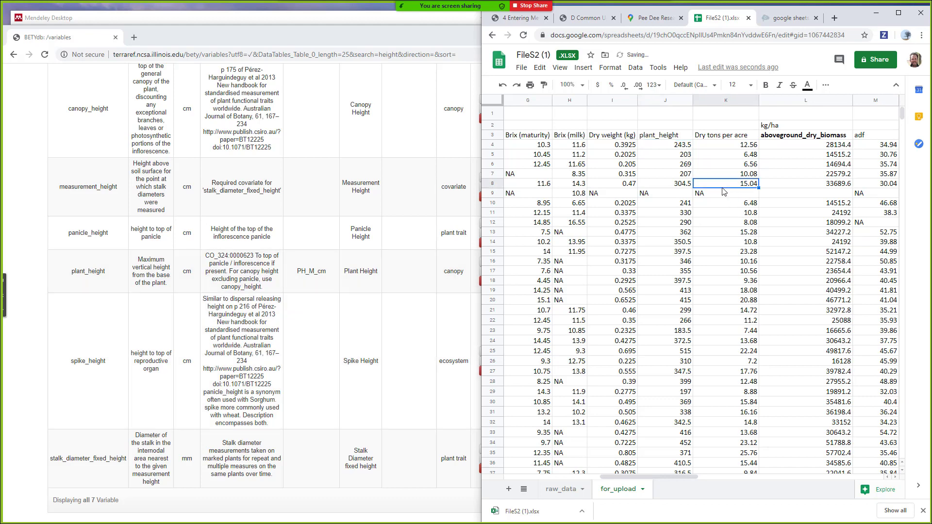
click(688, 147)
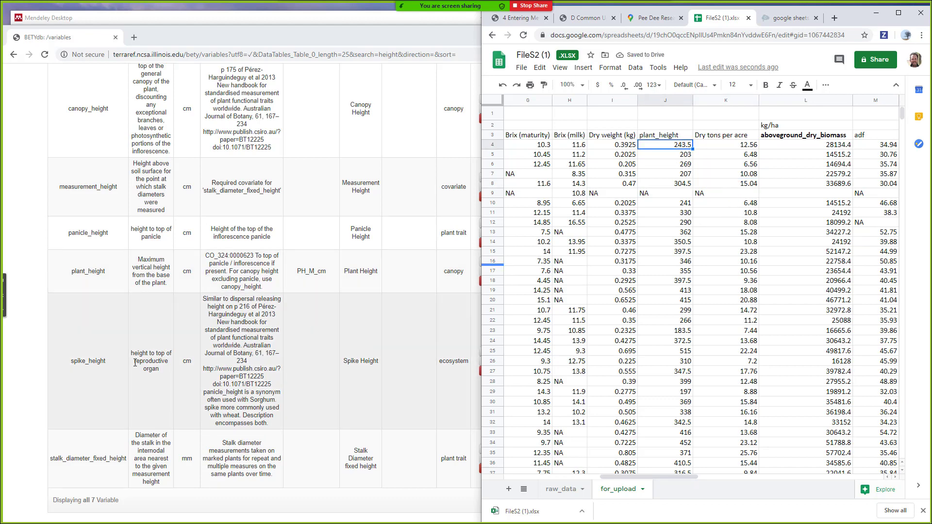
key(ctrl+z)
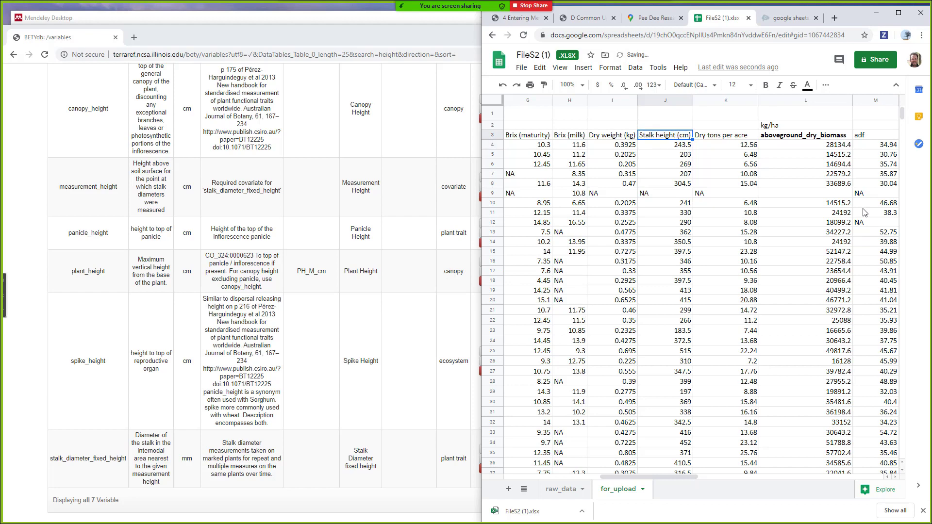
text(plant_height)
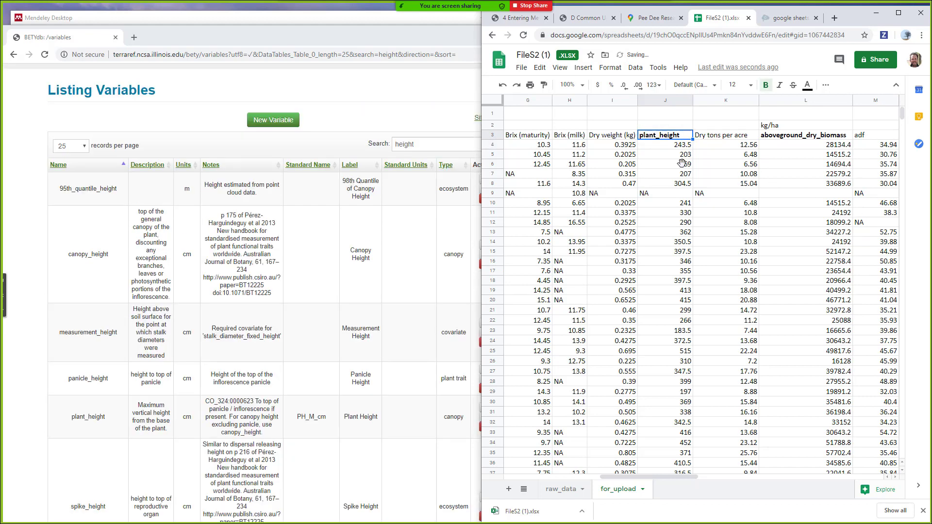
drag(693, 477, 655, 480)
- Make the date header in E3 bold and scroll through the data rows
click(615, 139)
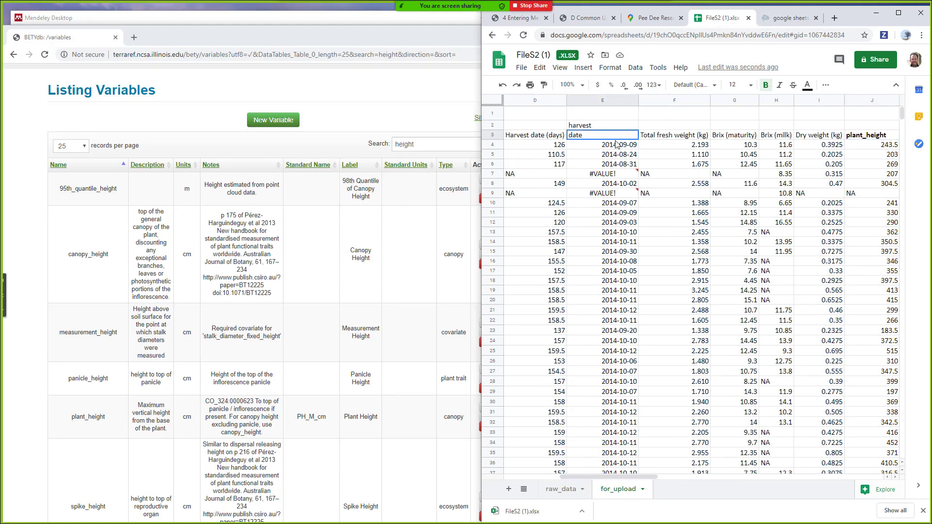
key(ctrl+b)
click(634, 474)
drag(633, 477, 597, 479)
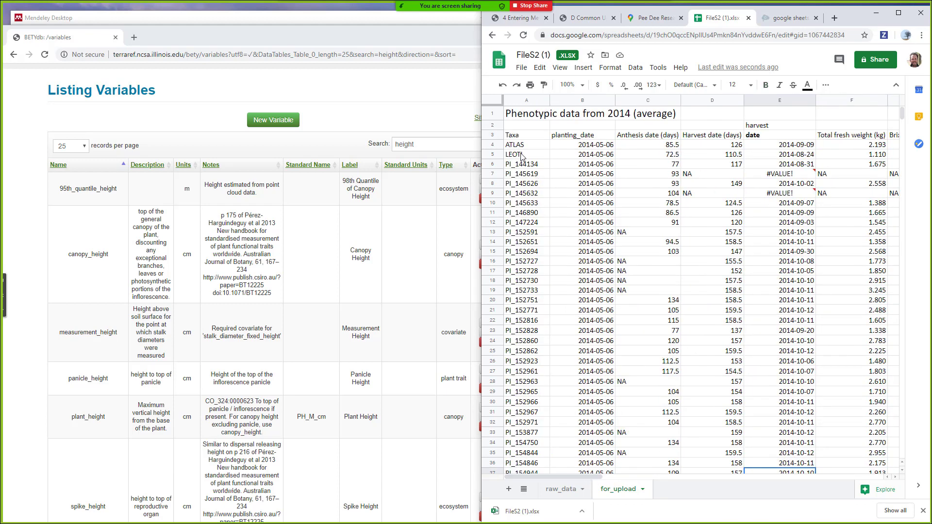
scroll(580, 250, down, 13)
scroll(526, 272, down, 20)
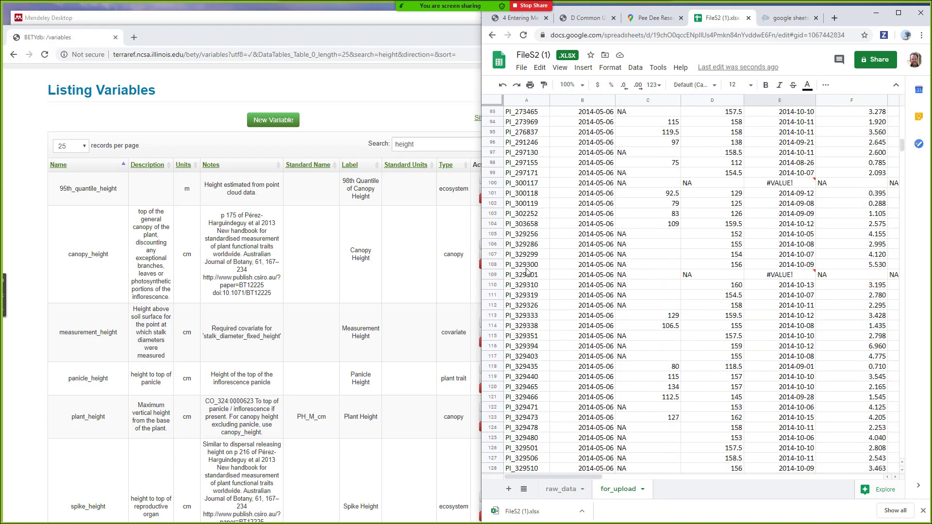
scroll(526, 271, down, 20)
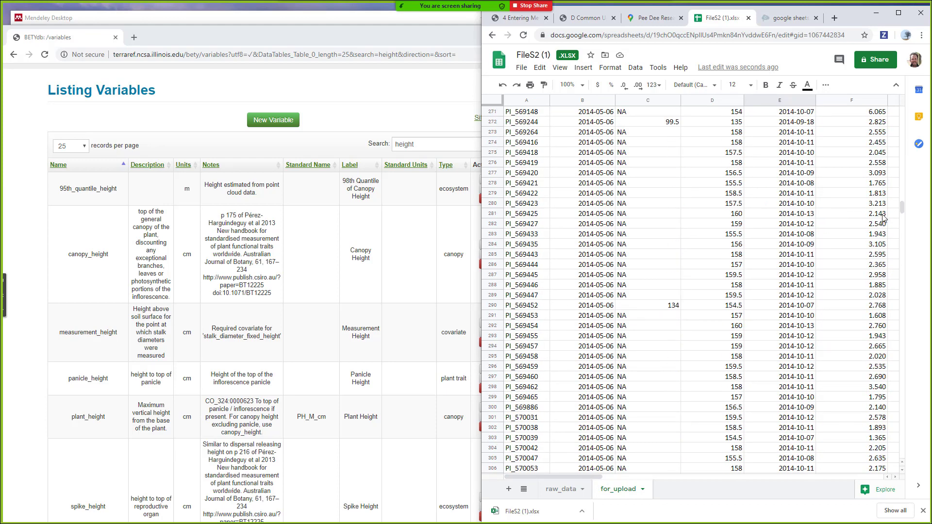
drag(902, 206, 859, 96)
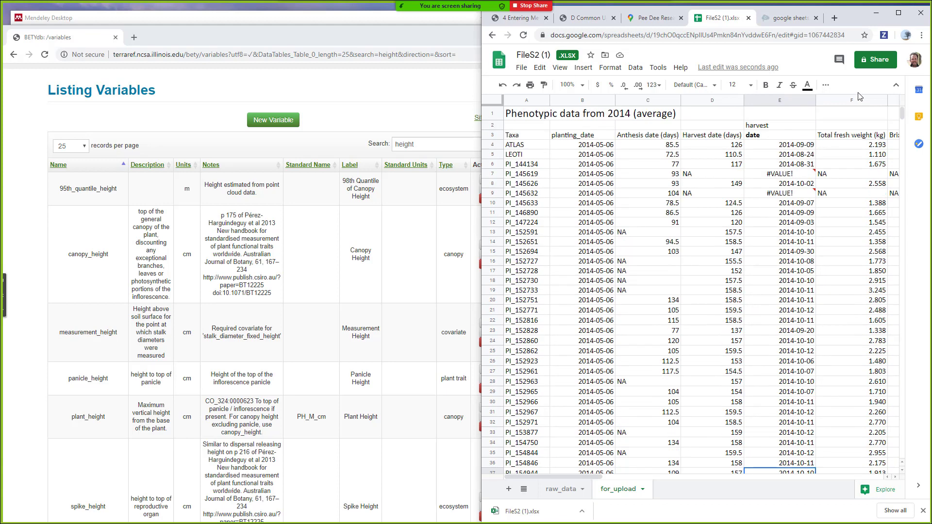
- Rename the Taxa header to cultivar and delete the two title rows so headers sit in row 1
double_click(537, 136)
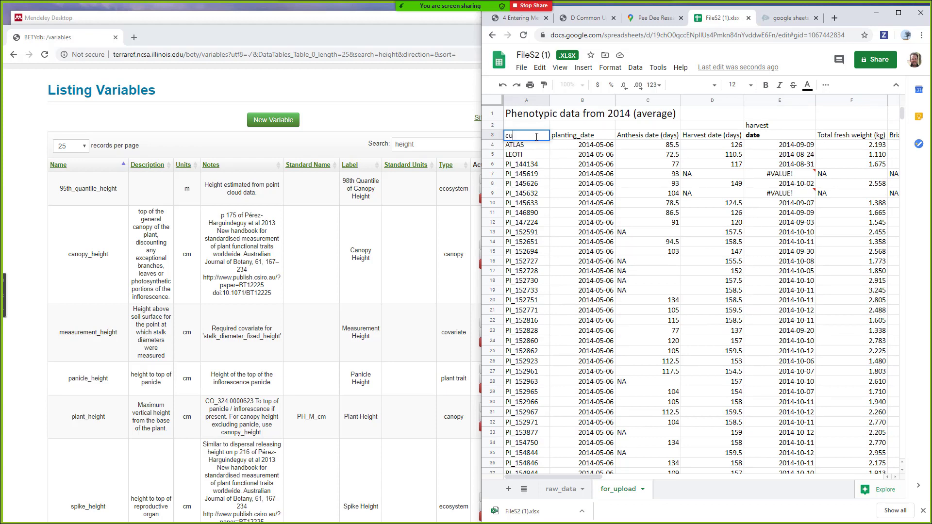
click(546, 156)
click(545, 136)
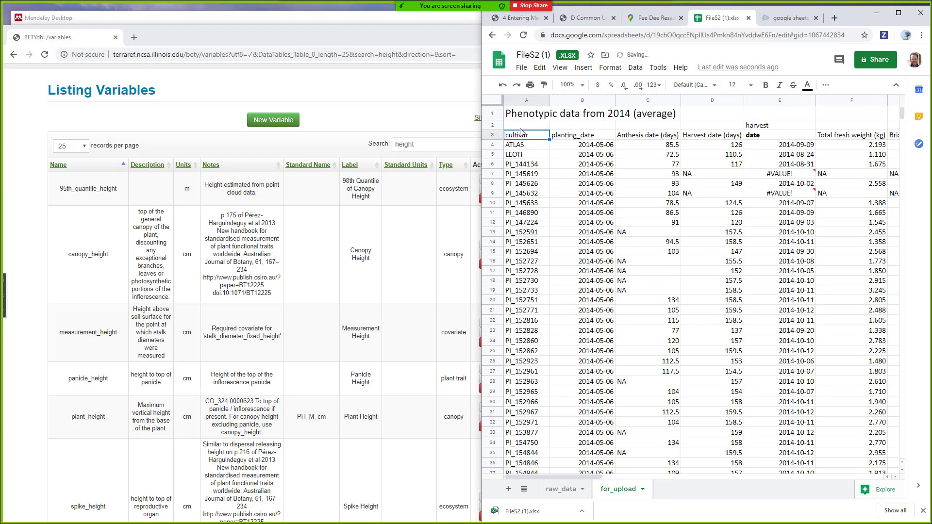
drag(493, 125, 492, 111)
right_click(492, 108)
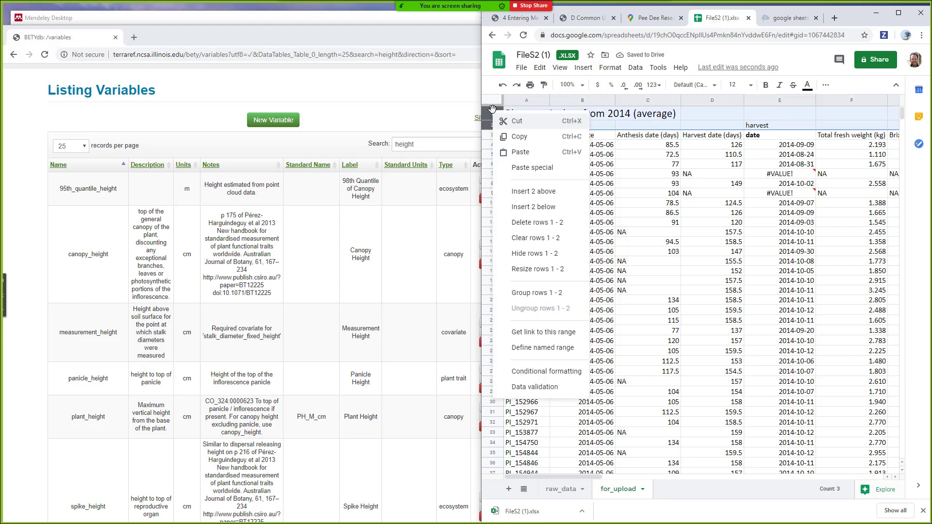
click(538, 224)
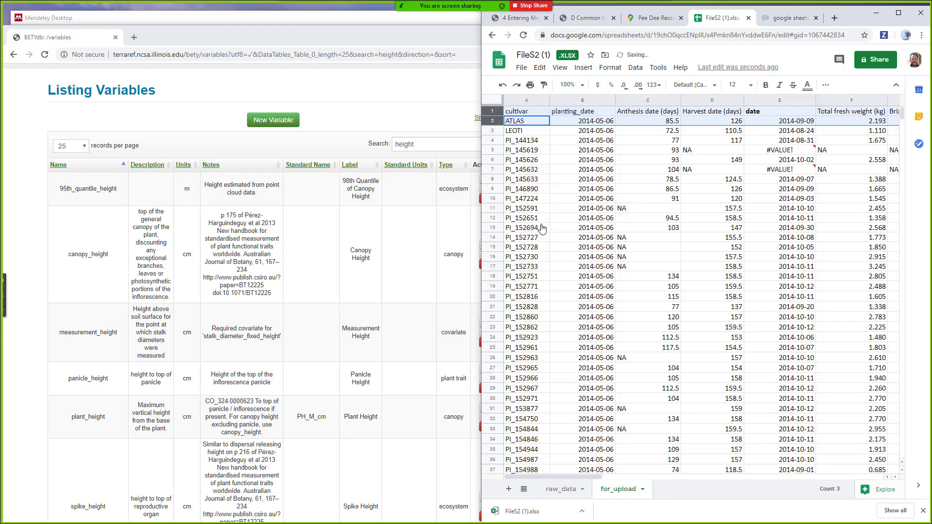
click(528, 111)
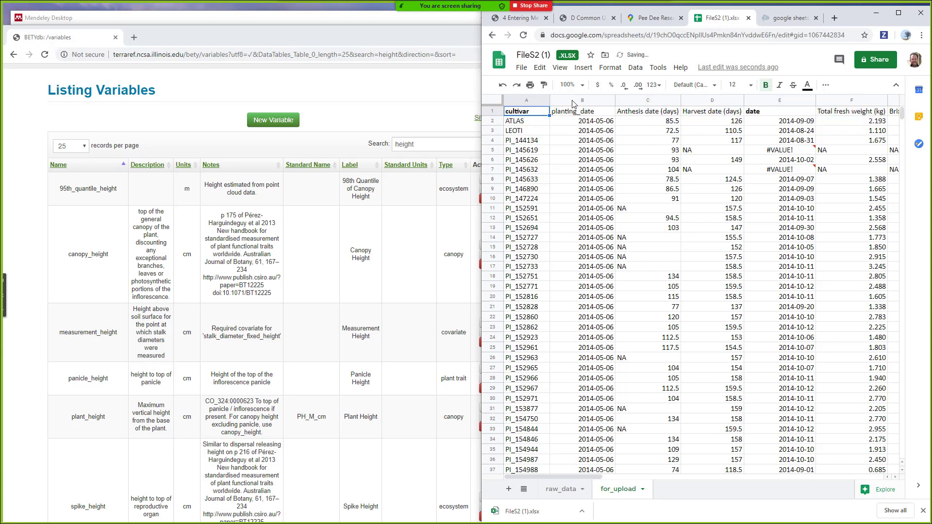
- Download the for_upload sheet as a CSV and bring up the Common Unit Conversions page
click(522, 68)
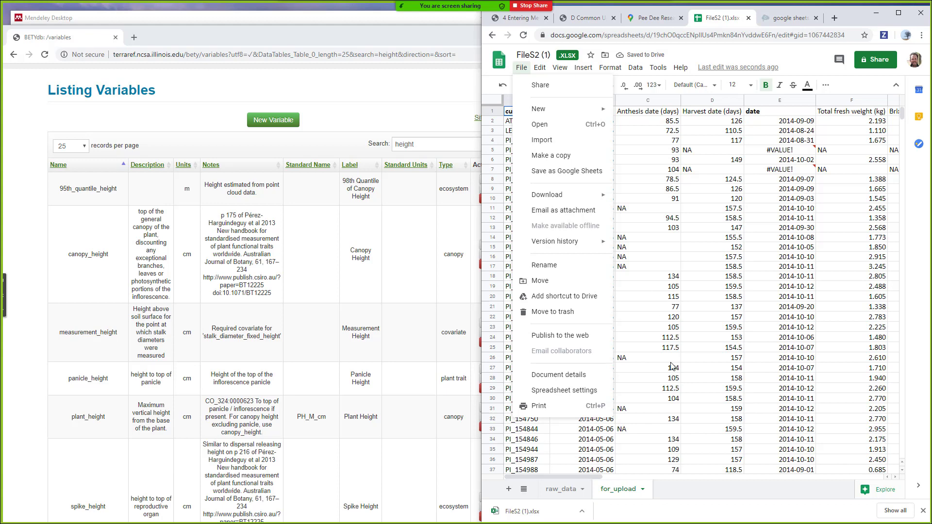
mouse_move(600, 196)
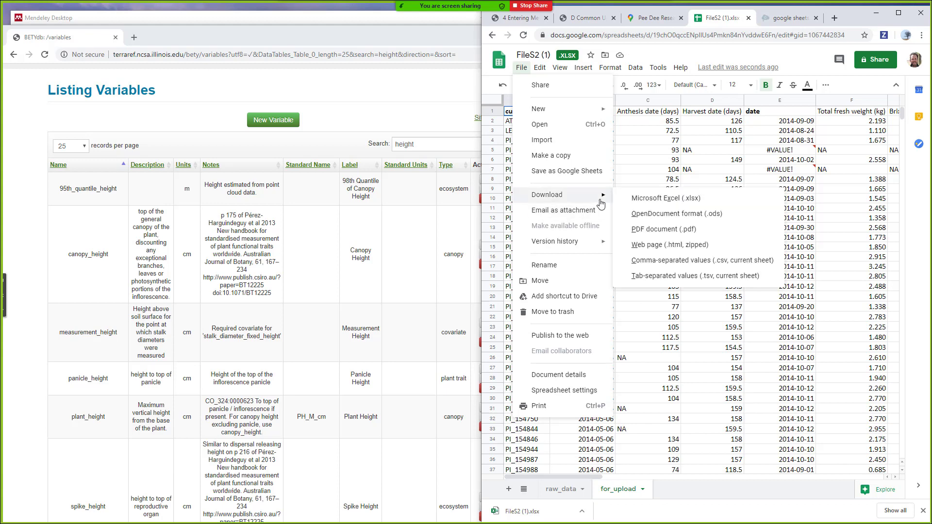
click(661, 260)
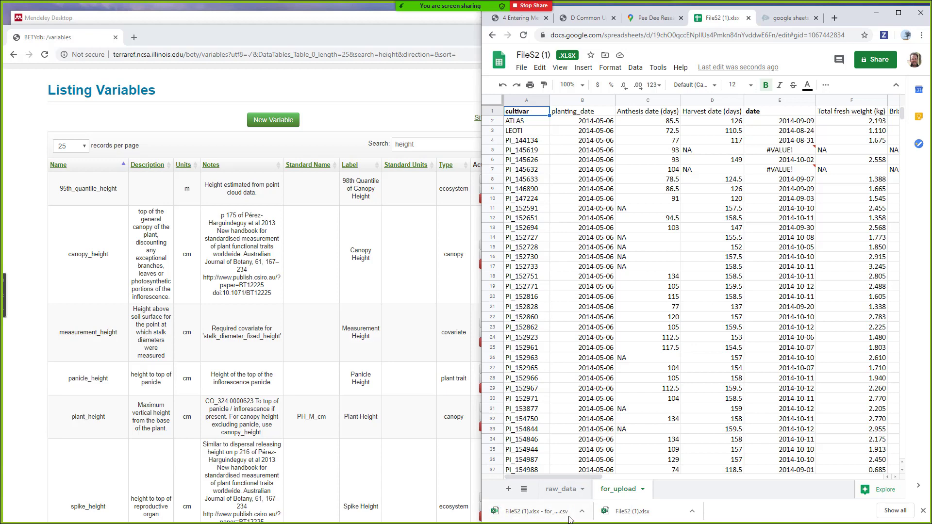
click(587, 19)
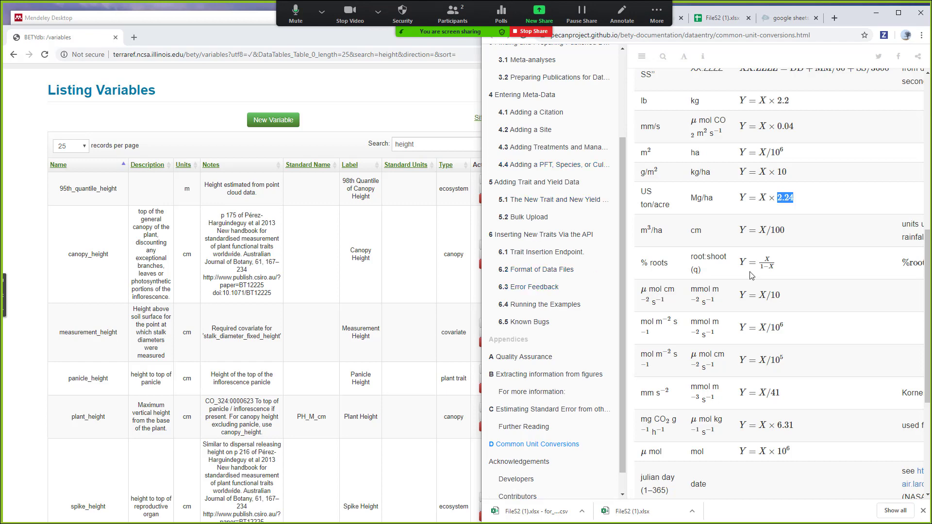
- Restore the browser window and go to 5.2 Bulk Upload in the Entering Meta-Data documentation
double_click(846, 22)
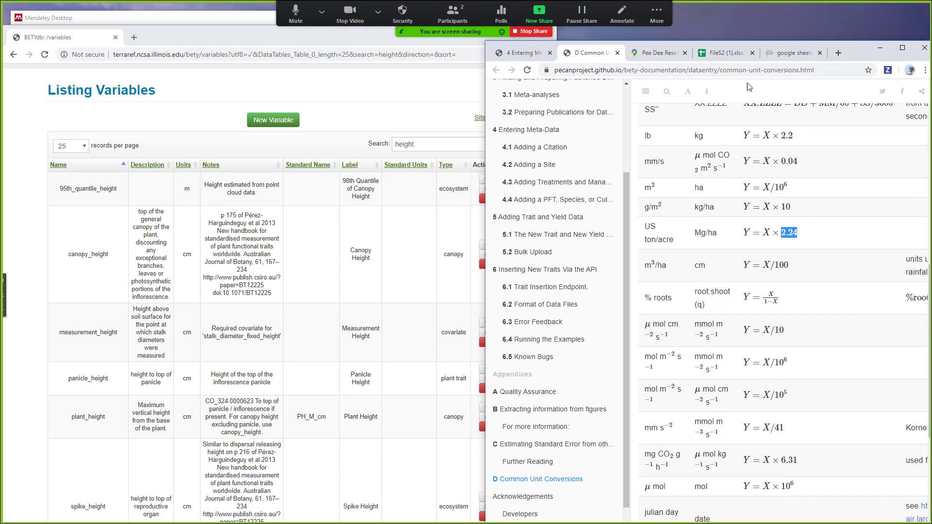
click(529, 60)
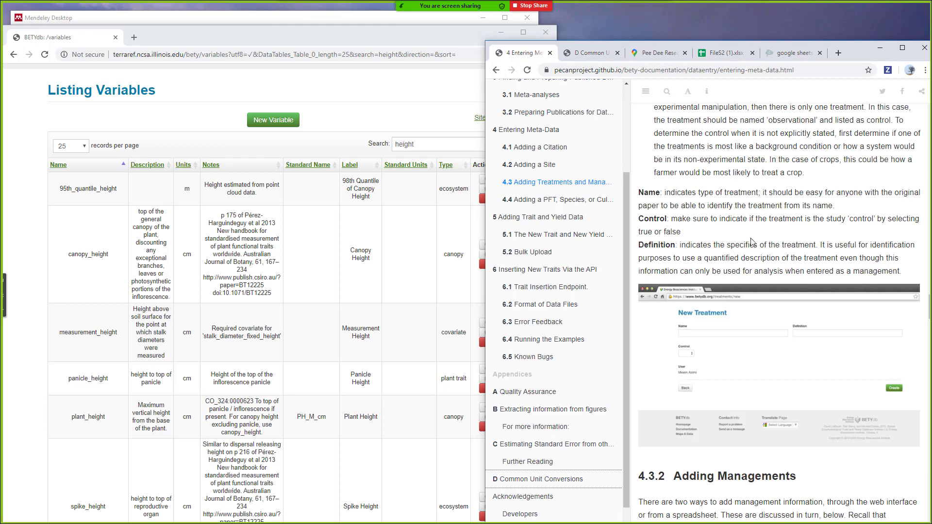
scroll(752, 242, up, 20)
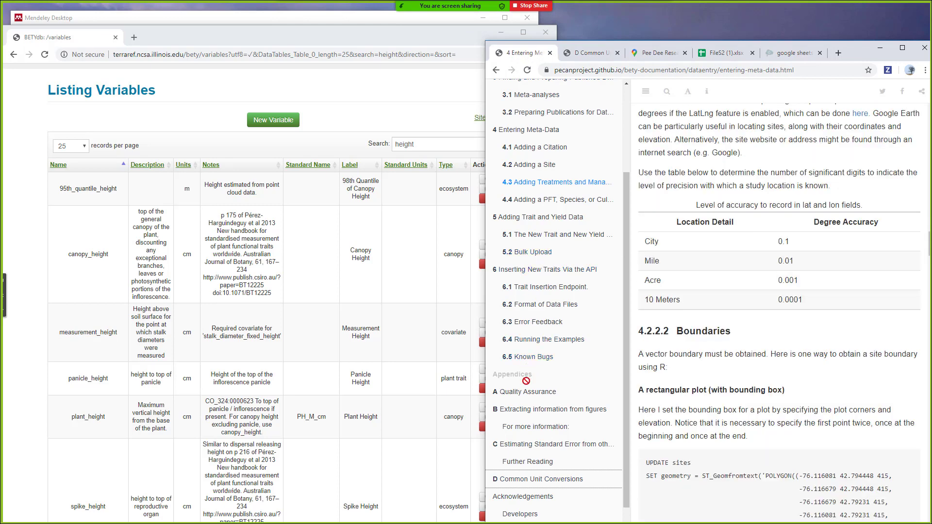
click(547, 251)
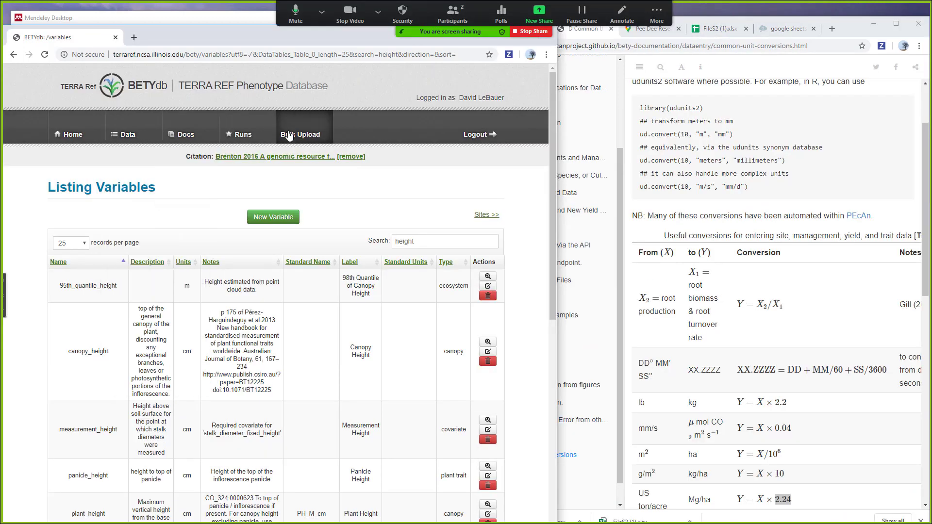
- Open BETYdb's Bulk Upload page in a new tab and choose the for_upload CSV as the data file
right_click(289, 133)
click(330, 139)
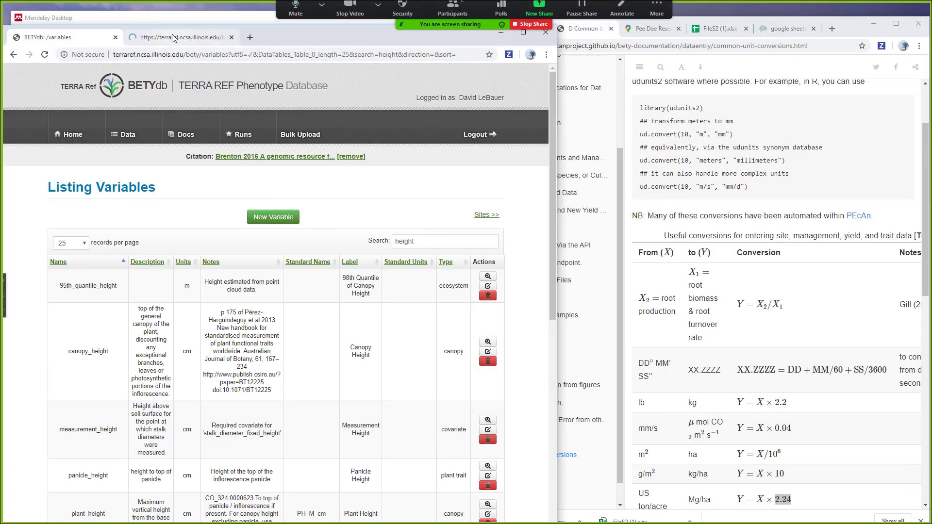
click(181, 39)
click(78, 238)
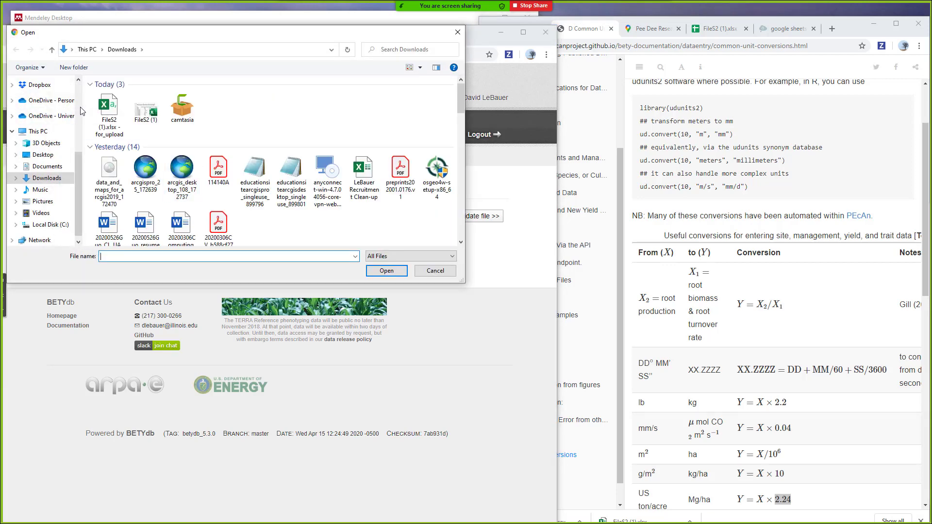
double_click(112, 109)
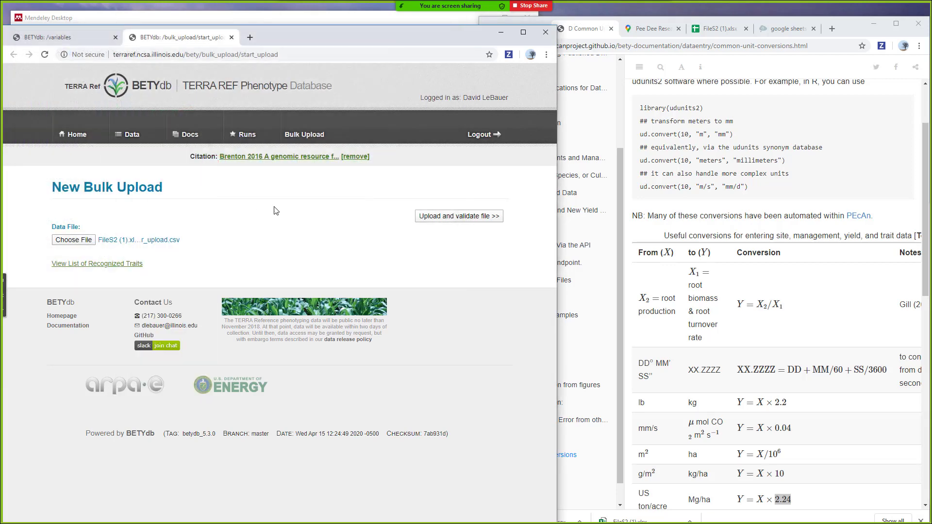
- Upload and validate the CSV, noting the error that cultivar needs a species column
click(453, 214)
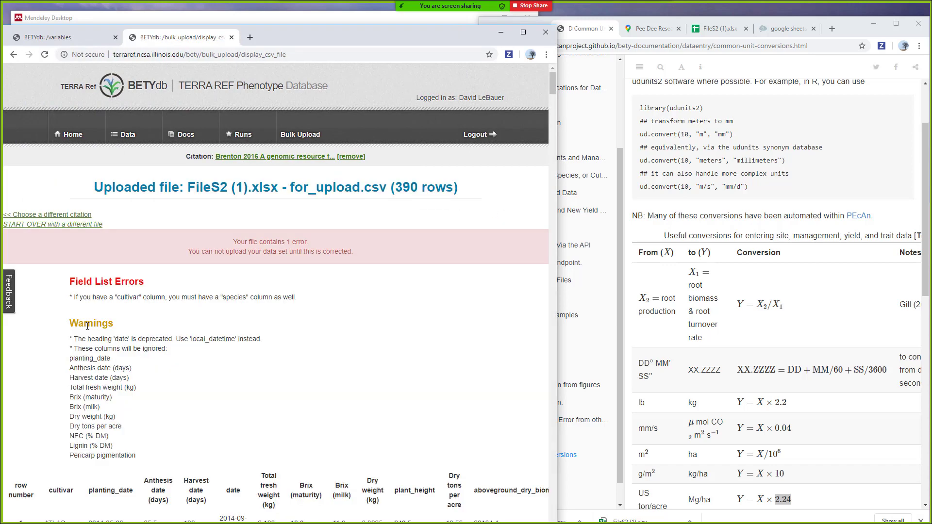
drag(97, 298, 316, 302)
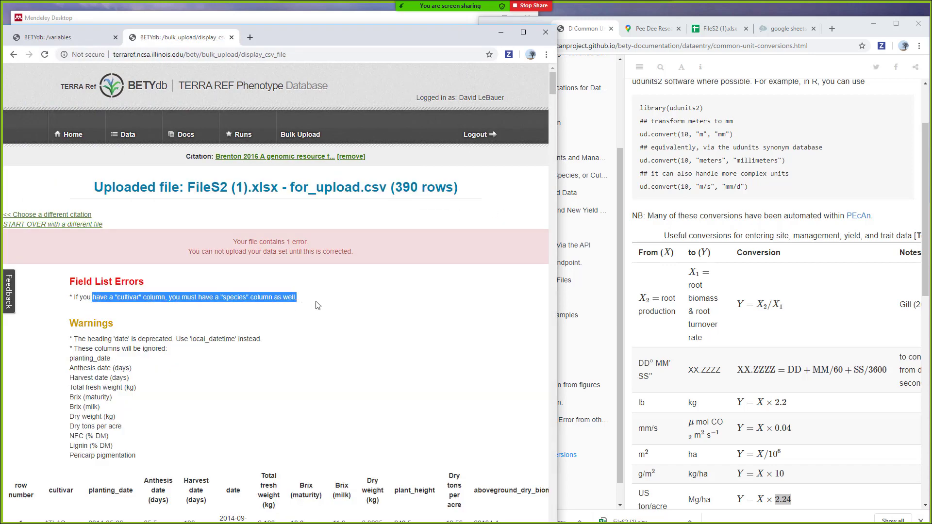
click(316, 302)
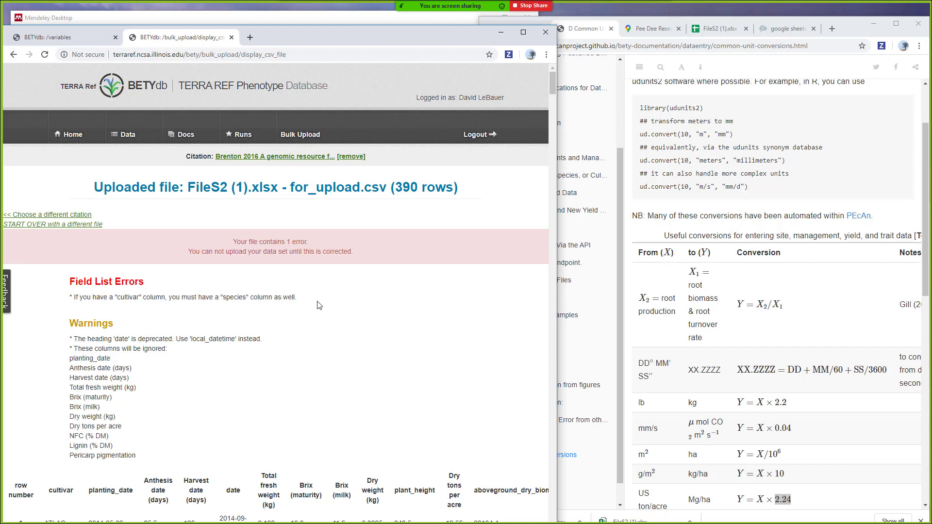
click(718, 29)
click(553, 113)
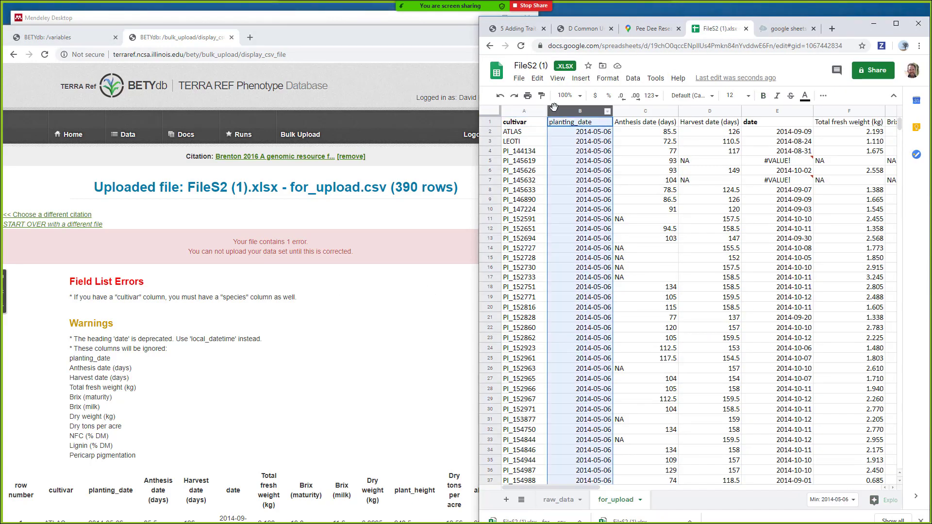
- Insert a new column B with bold header 'species' and fill B2:B391 with Sorghum bicolor
right_click(554, 112)
click(594, 188)
click(586, 124)
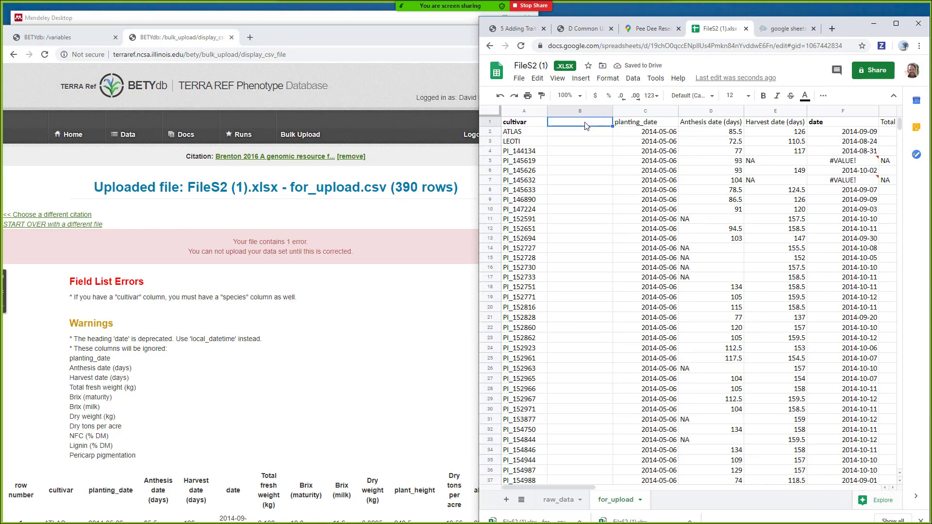
text(species)
key(Return)
text(Sorgh)
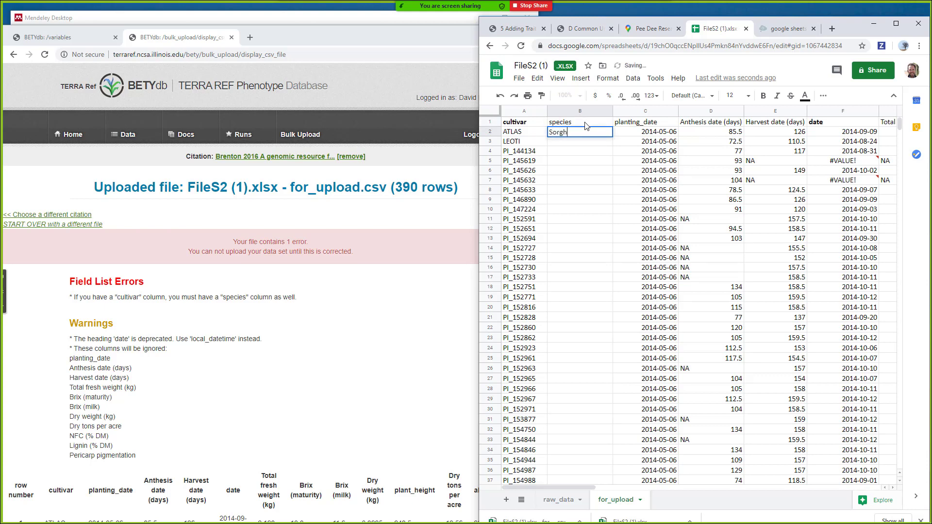
text(um bicoolor)
key(Return)
key(Up)
key(Up)
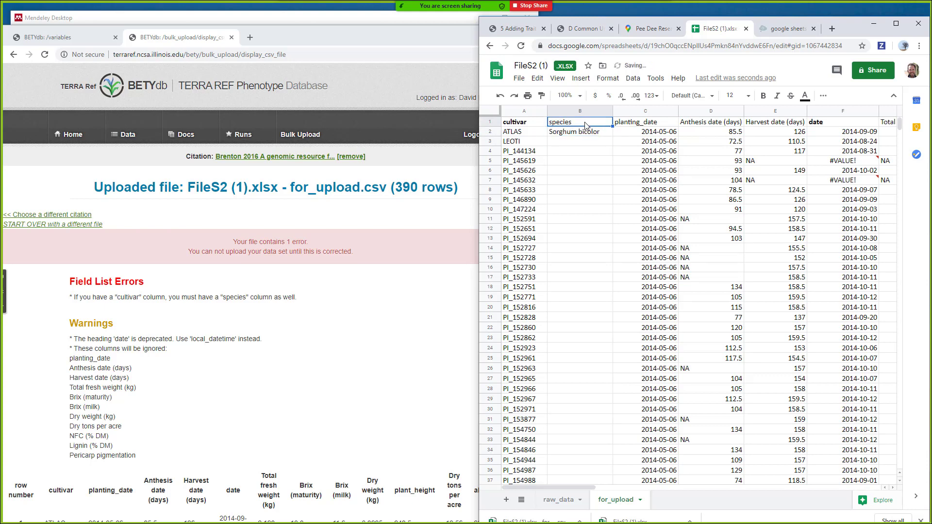
key(ctrl+b)
drag(581, 138, 604, 219)
text(Sorghum bicolor)
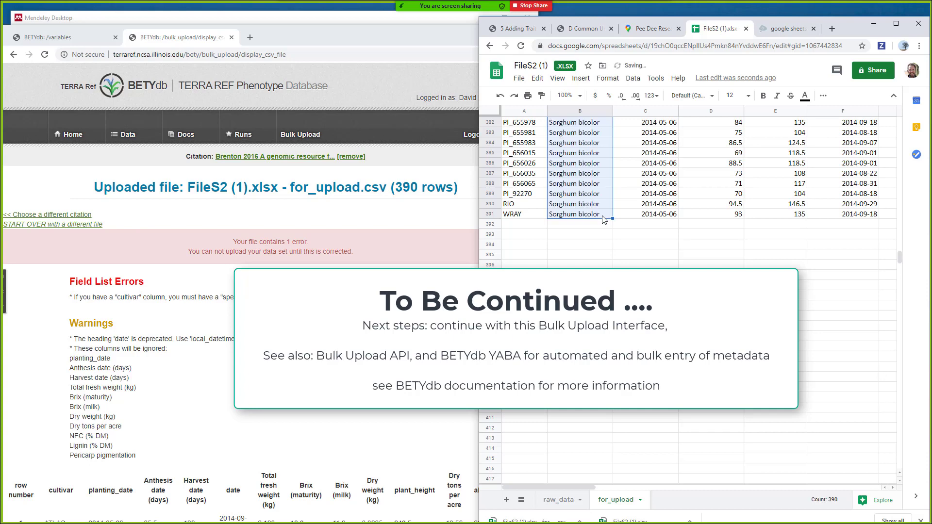